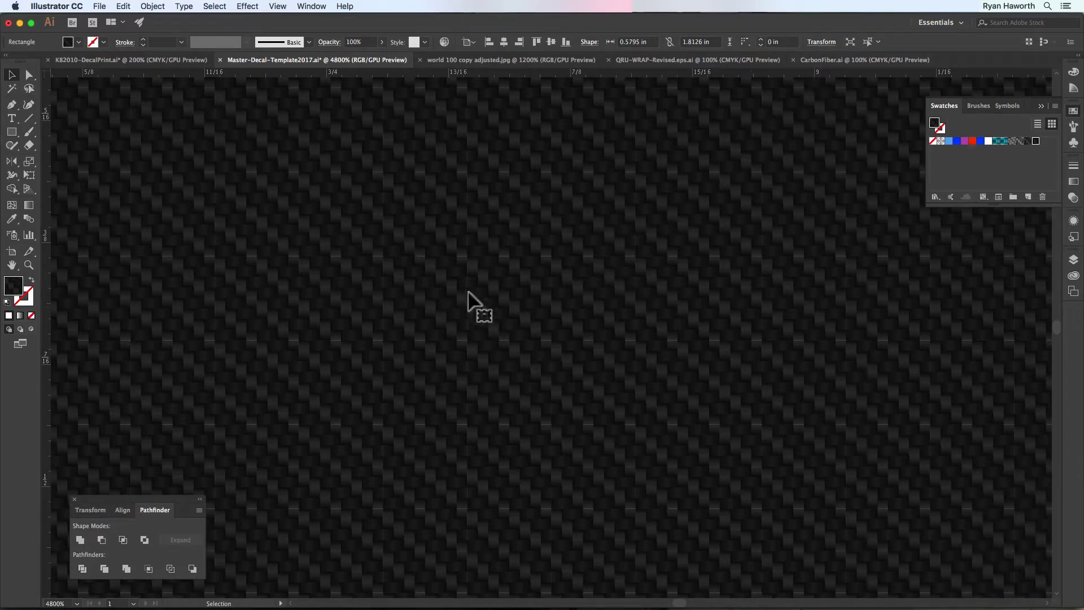
Step: Bring the CarbonFiber.ai document to the front and enlarge the view of its blank artboard
left_click(834, 57)
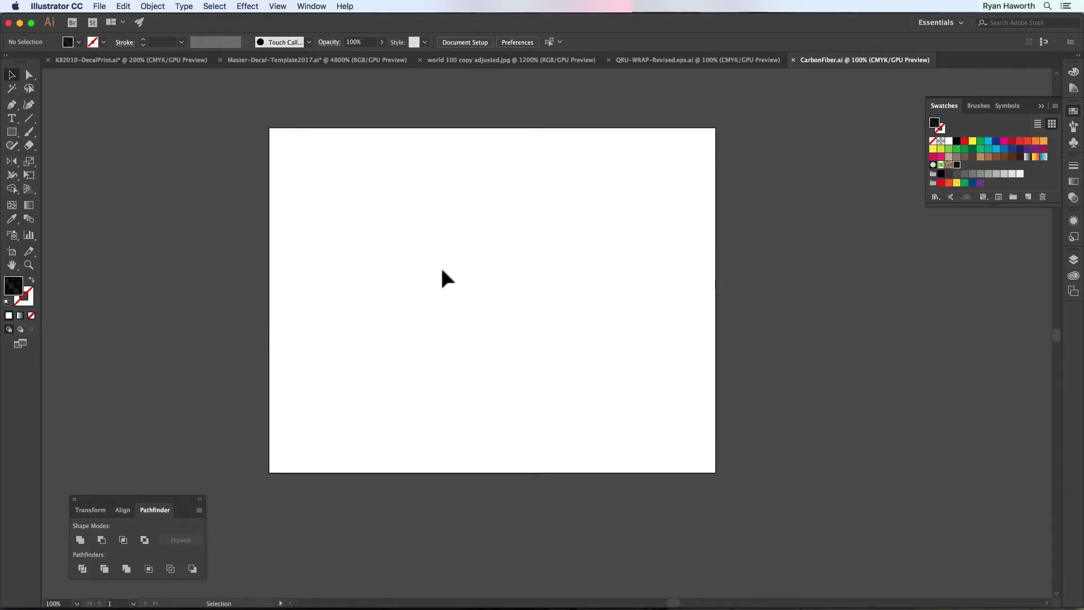
key("cmd+=")
key("space")
left_click_drag(370, 215, 477, 266)
Step: Switch to Preview and compare the weaves in the sheet-carbon-fiber-reinforced-plastic, csm_ext_carbon_fiber and carbonfiber-02 reference photos
key("super+Tab")
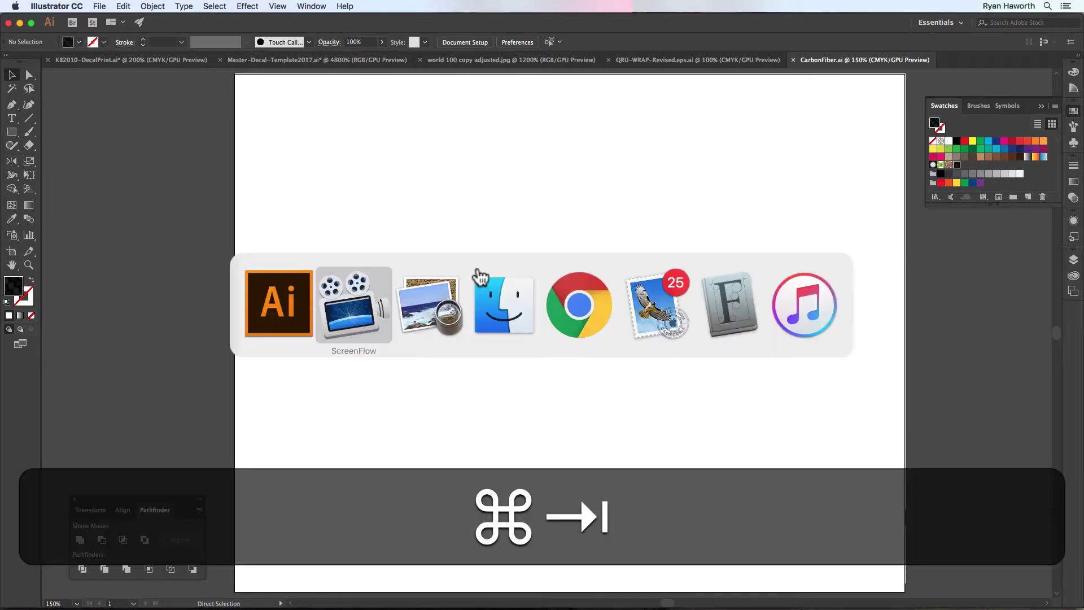
left_click(425, 309)
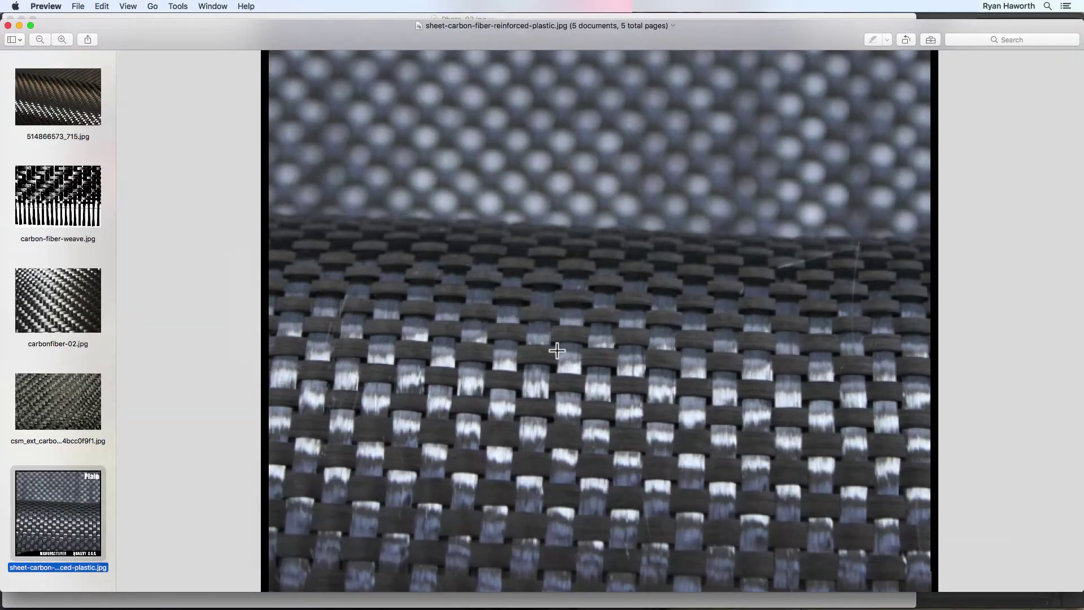
scroll(570, 348, "down", 2)
scroll(570, 348, "up", 2)
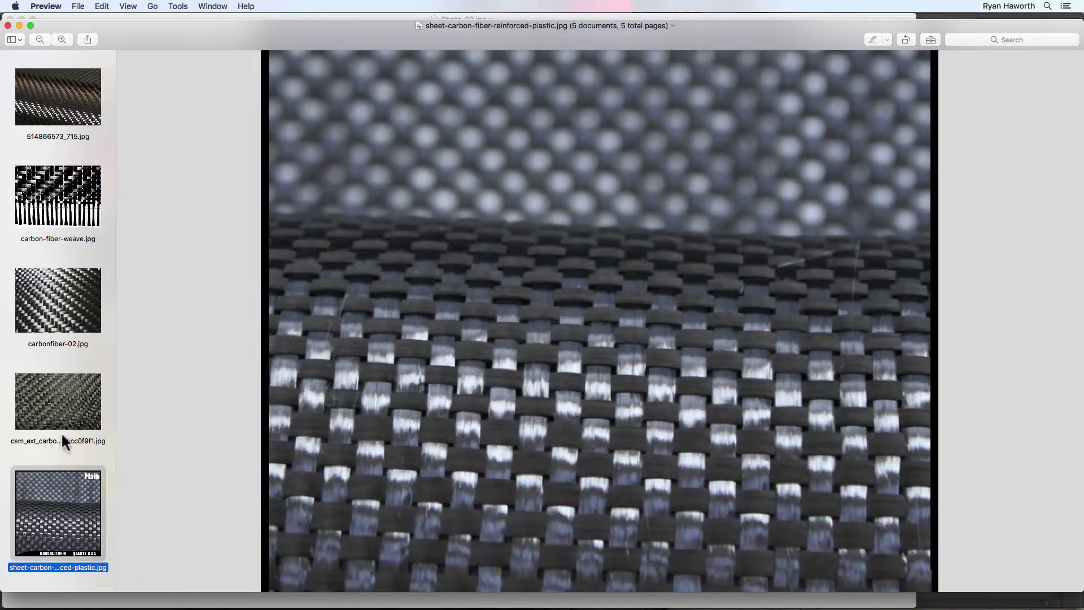
left_click(65, 412)
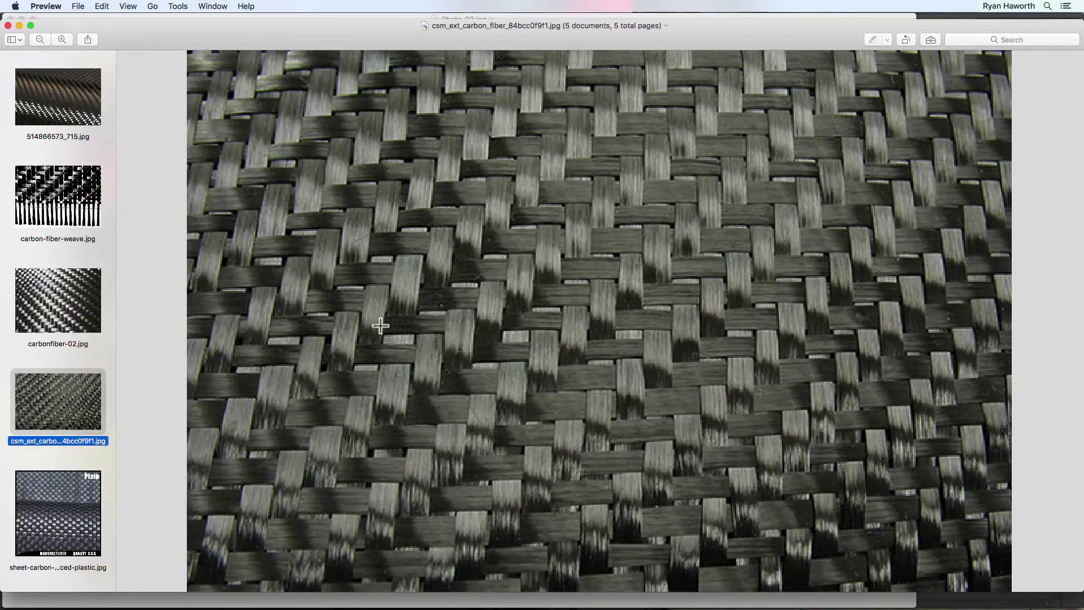
key("Up")
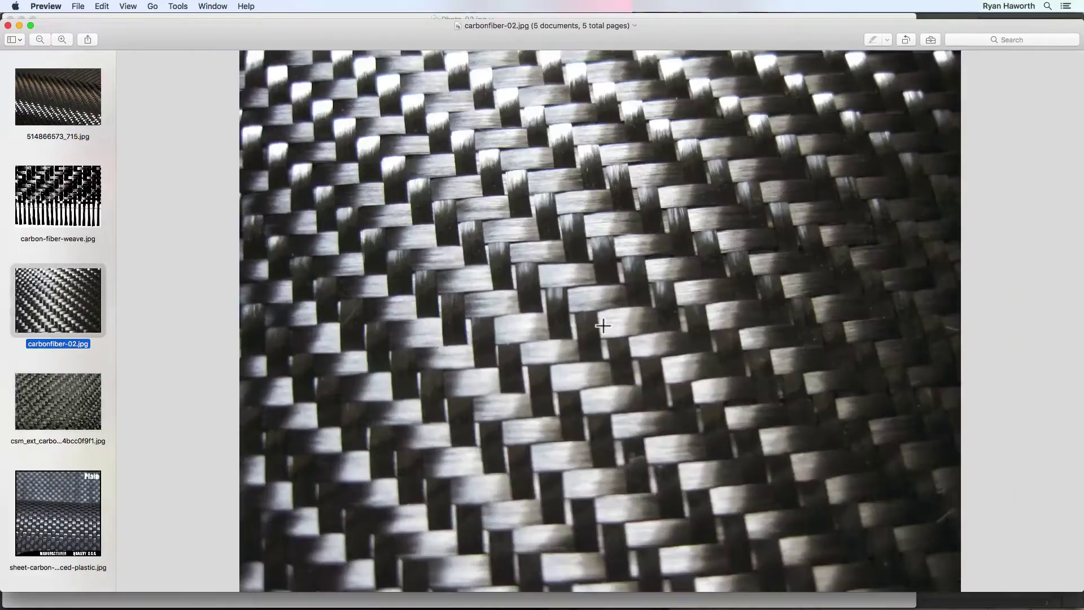
left_click(69, 411)
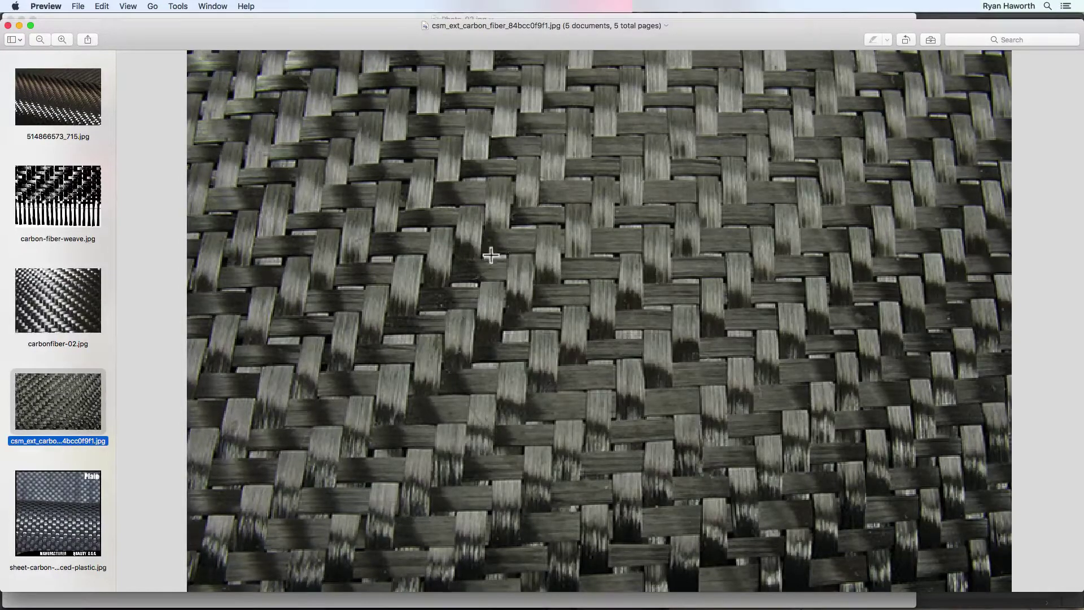
key("Down")
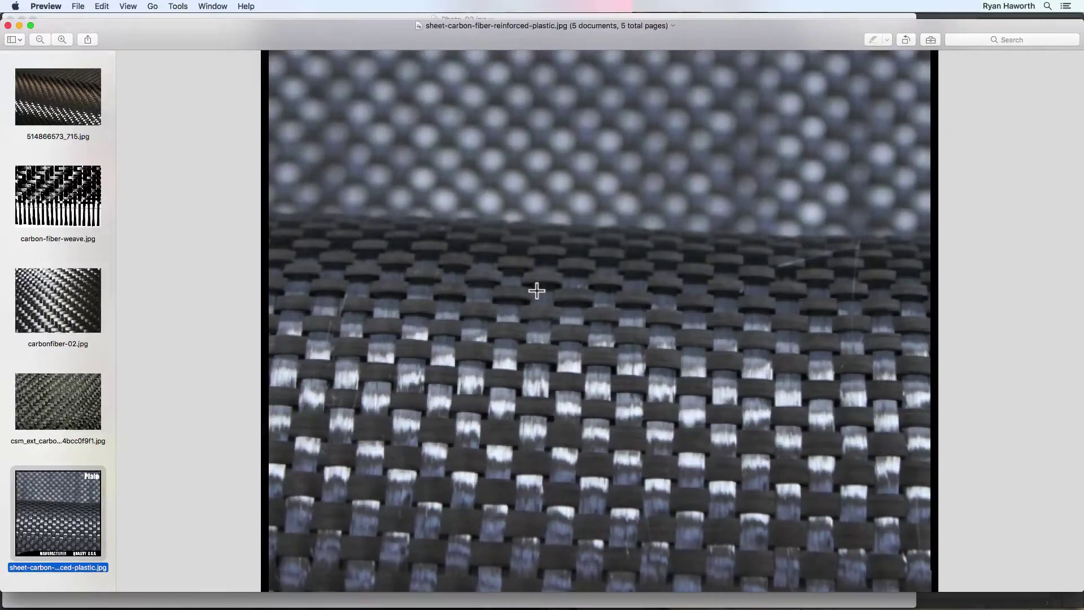
Step: Examine how the strands cross and catch light across the carbonfiber-02, csm_ext_carbon_fiber, carbon-fiber-weave and 514866573_715 photos
left_click(32, 292)
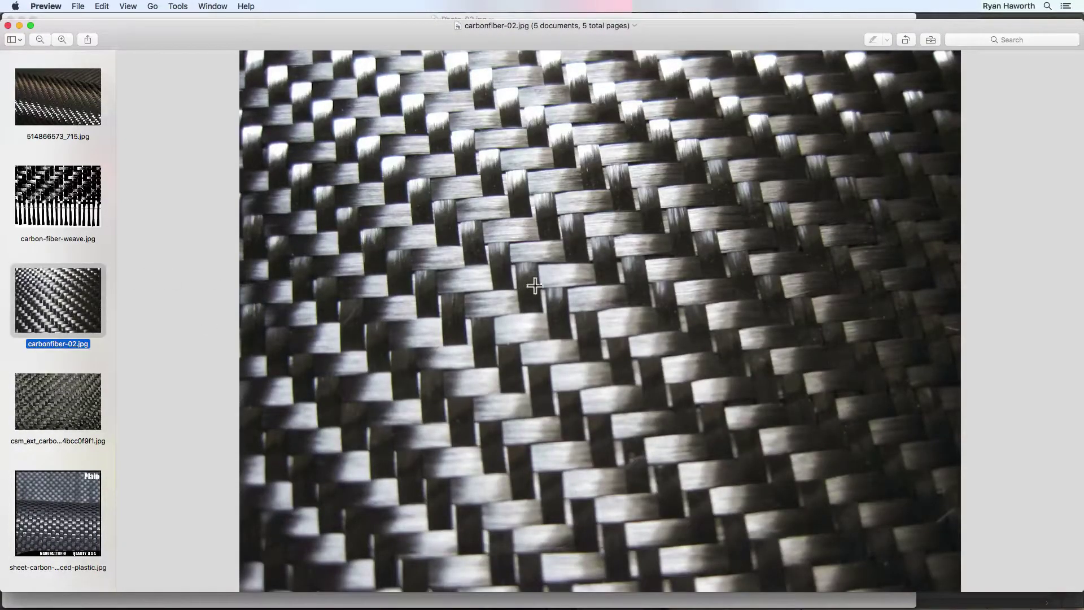
left_click(52, 378)
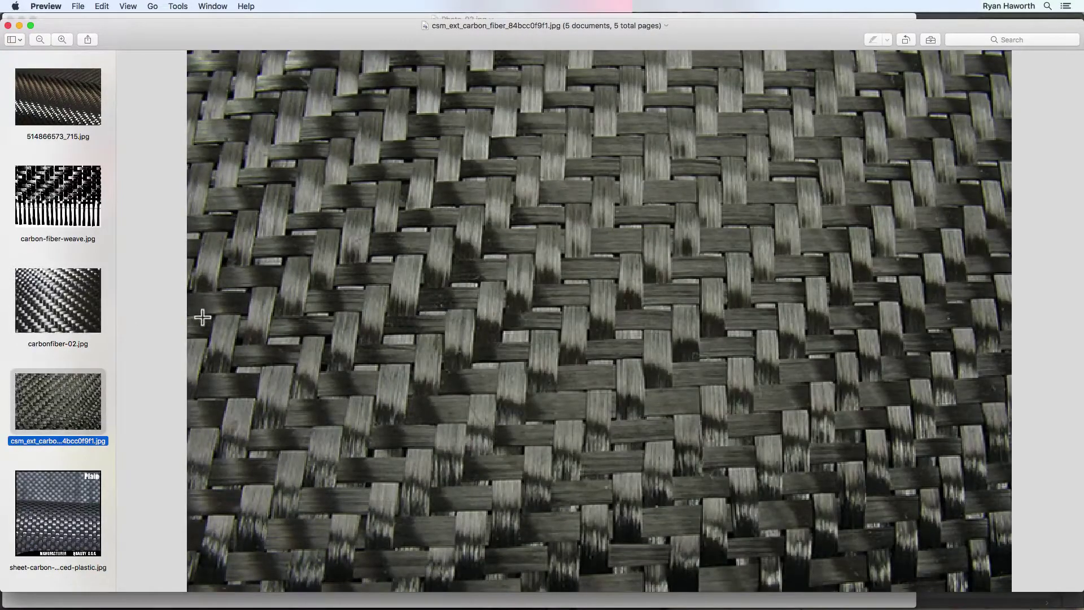
left_click(49, 304)
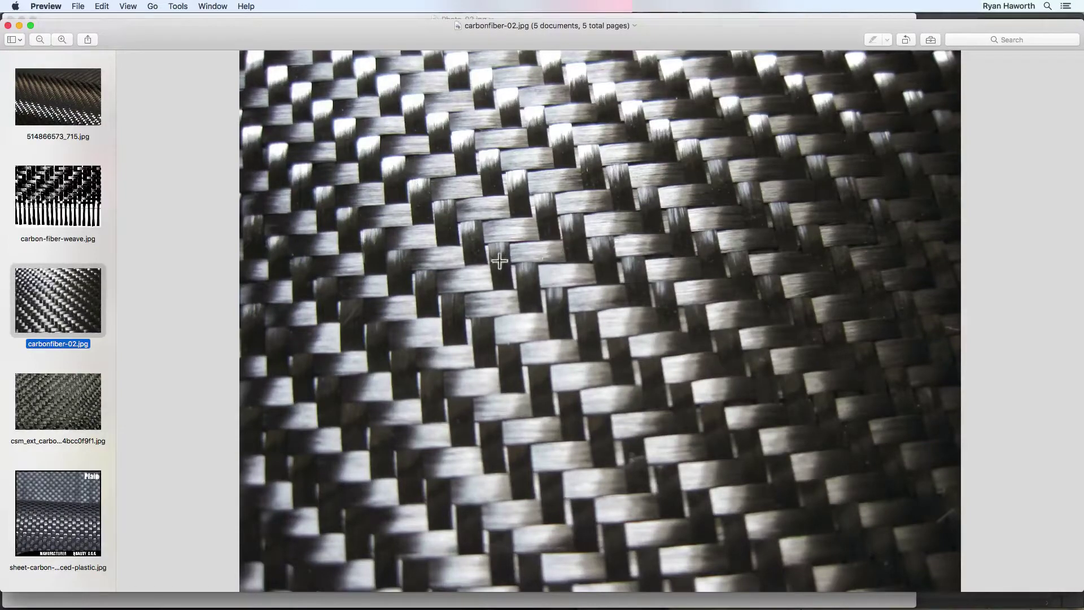
left_click(42, 417)
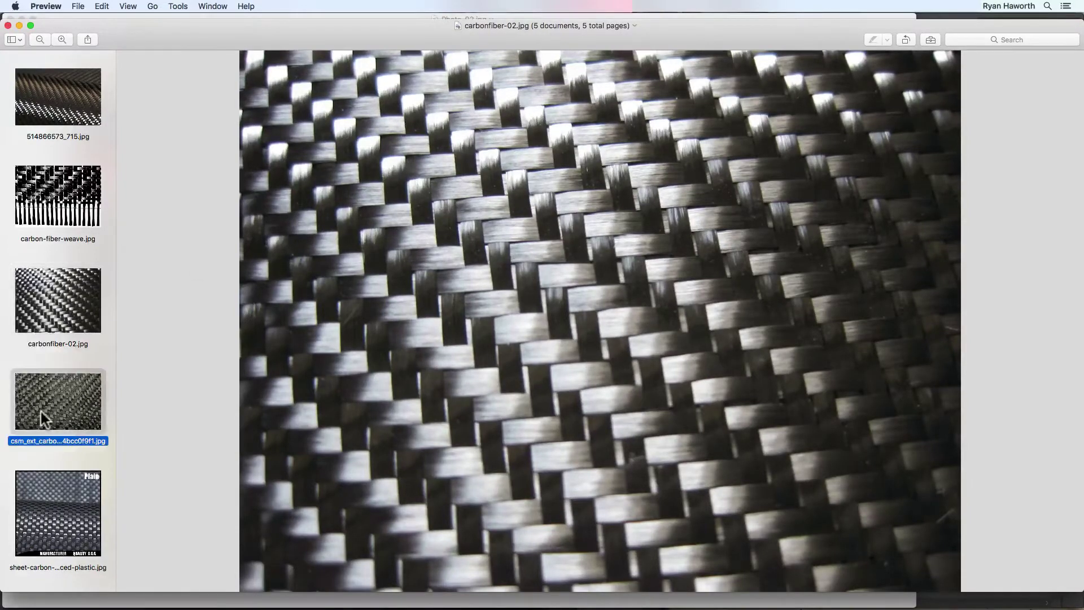
left_click(45, 201)
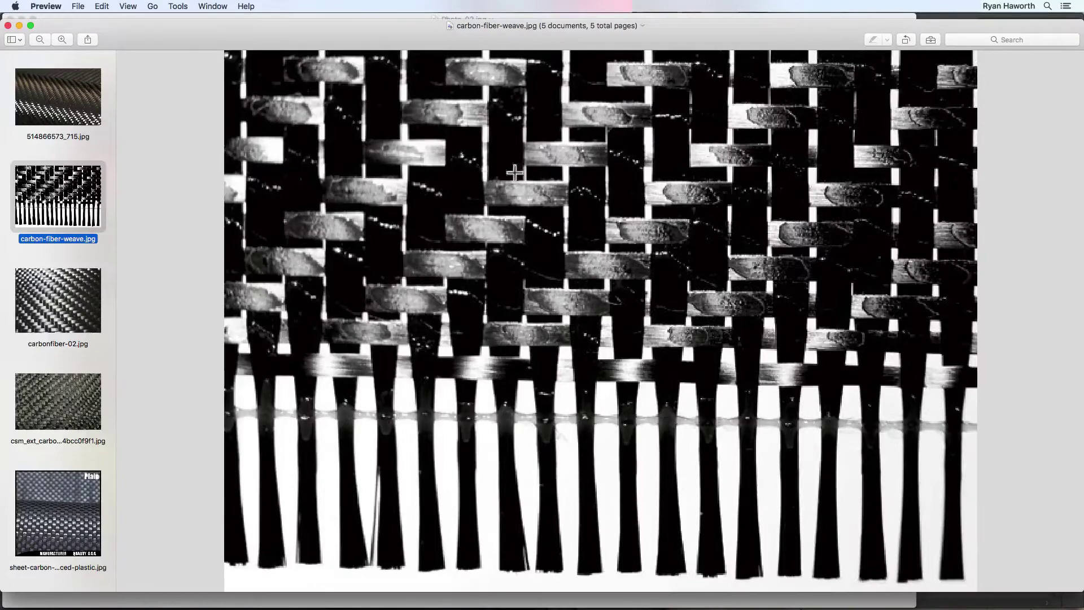
key("Up")
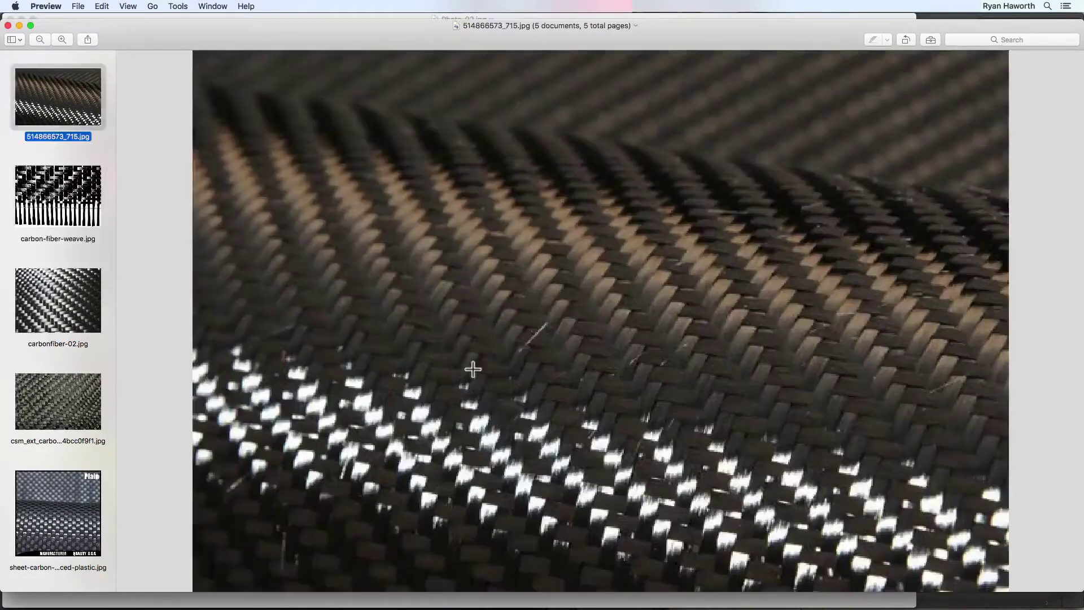
left_click(94, 217)
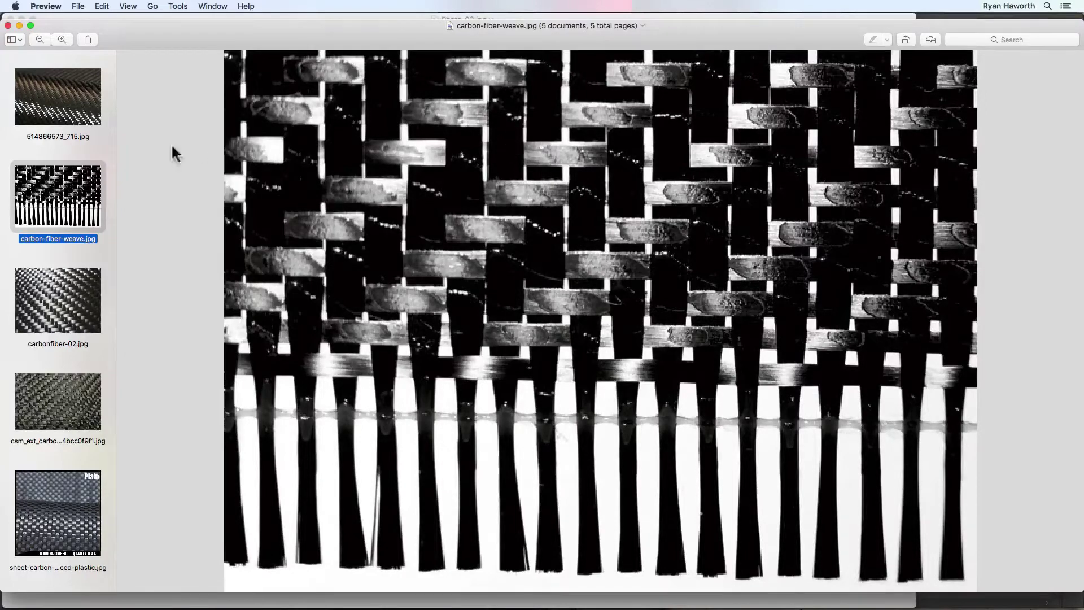
left_click(46, 93)
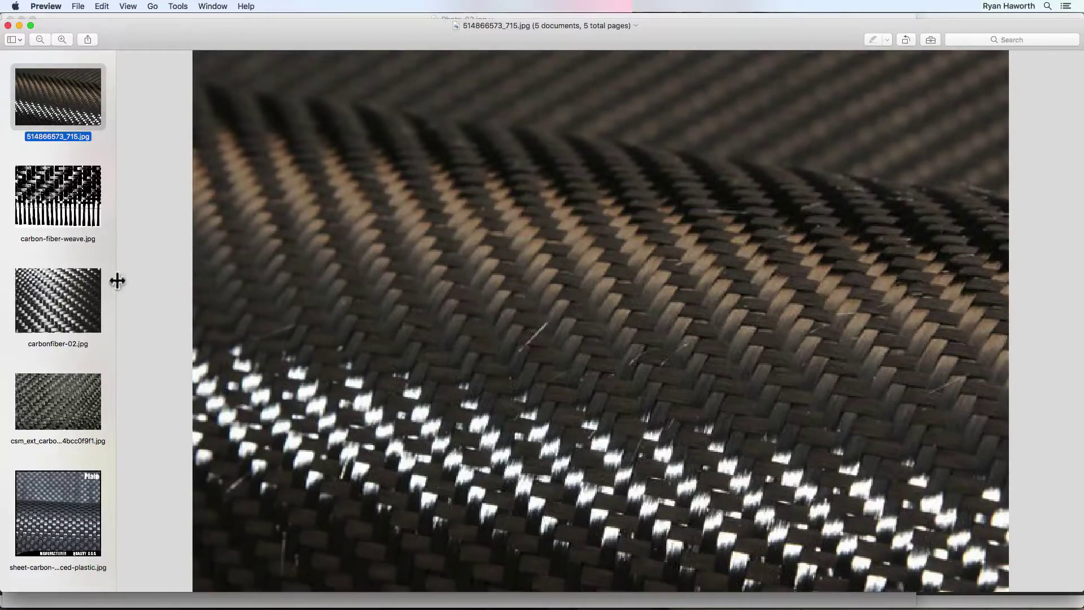
left_click(67, 307)
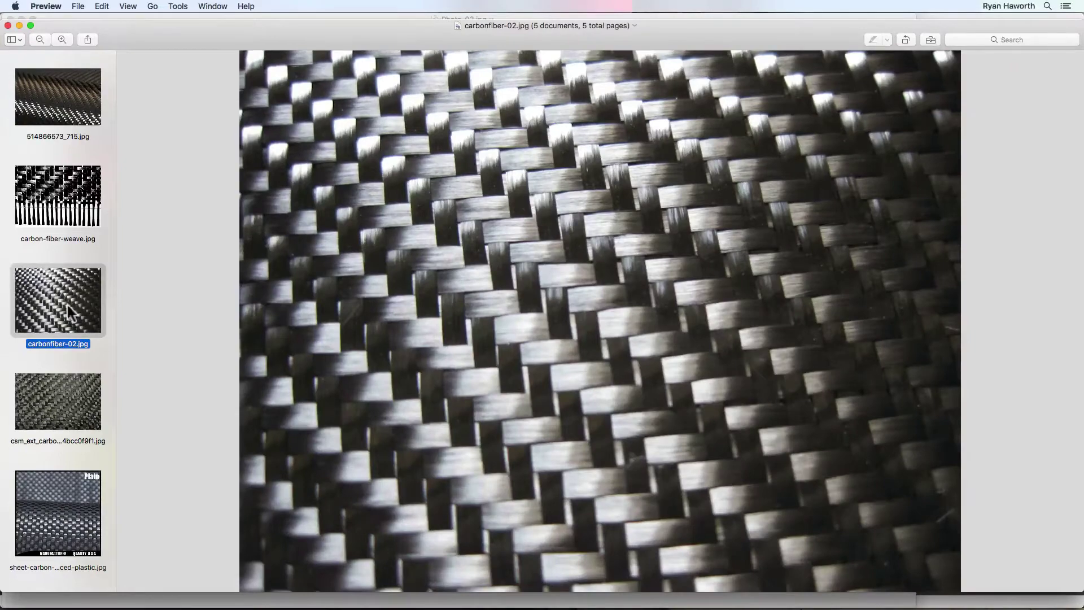
left_click(66, 385)
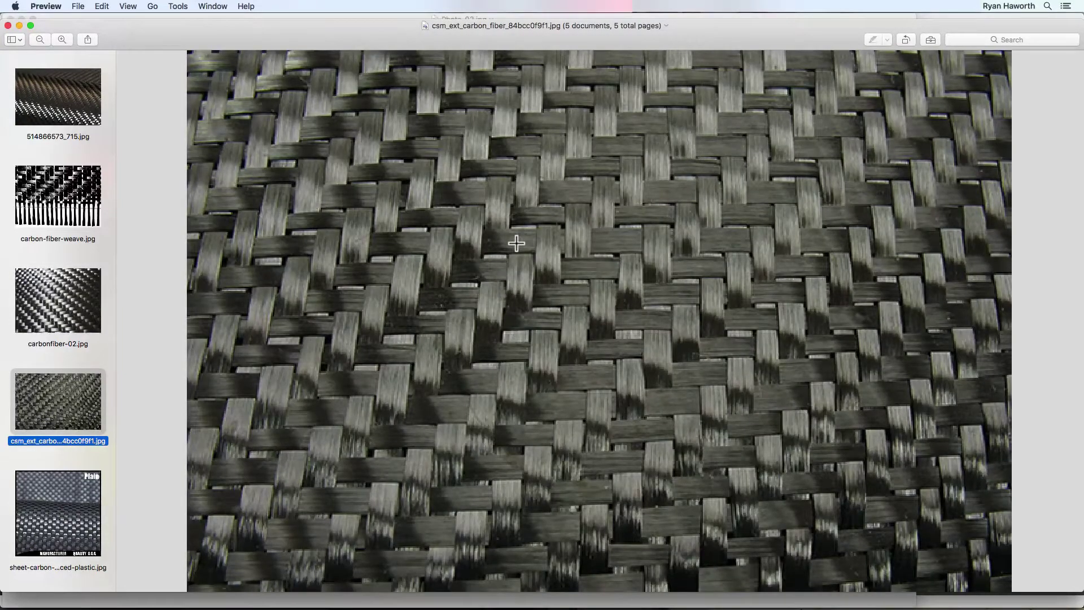
Step: Switch back to Illustrator and create a rectangle 2 in wide and 1 in high near the artboard's upper-left corner
key("super+Tab")
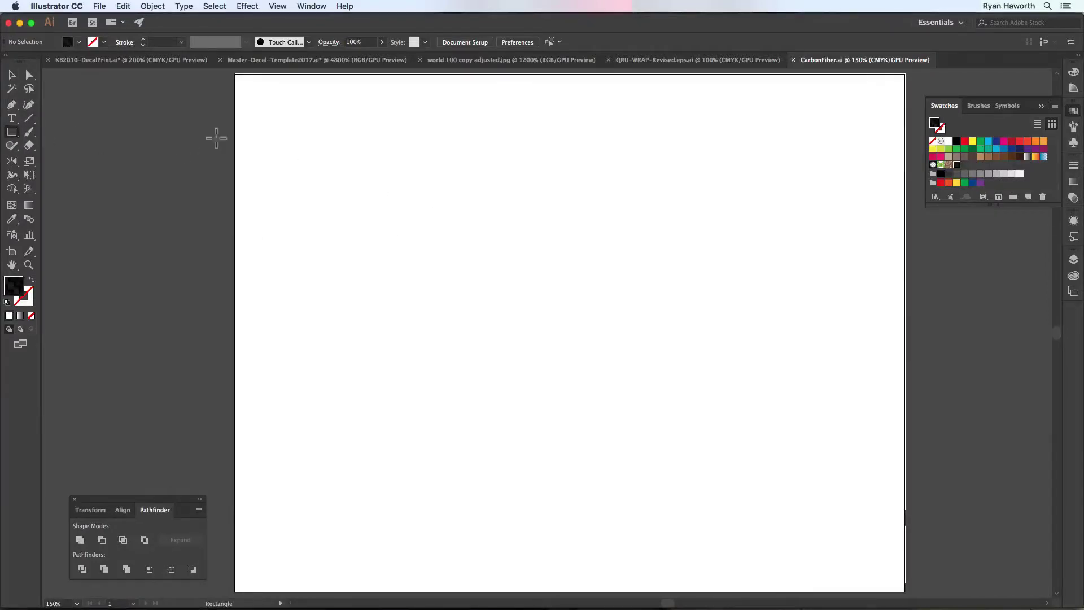
left_click(271, 134)
left_click_drag(54, 78, 492, 121)
type("2 i")
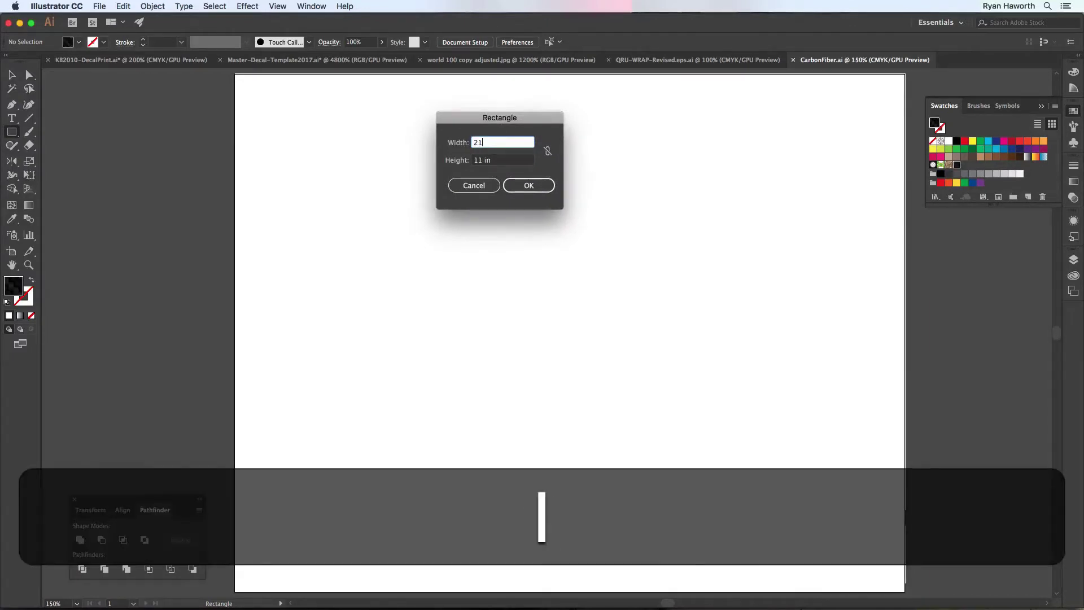
key("BackSpace")
key("Tab")
type("1")
key("Return")
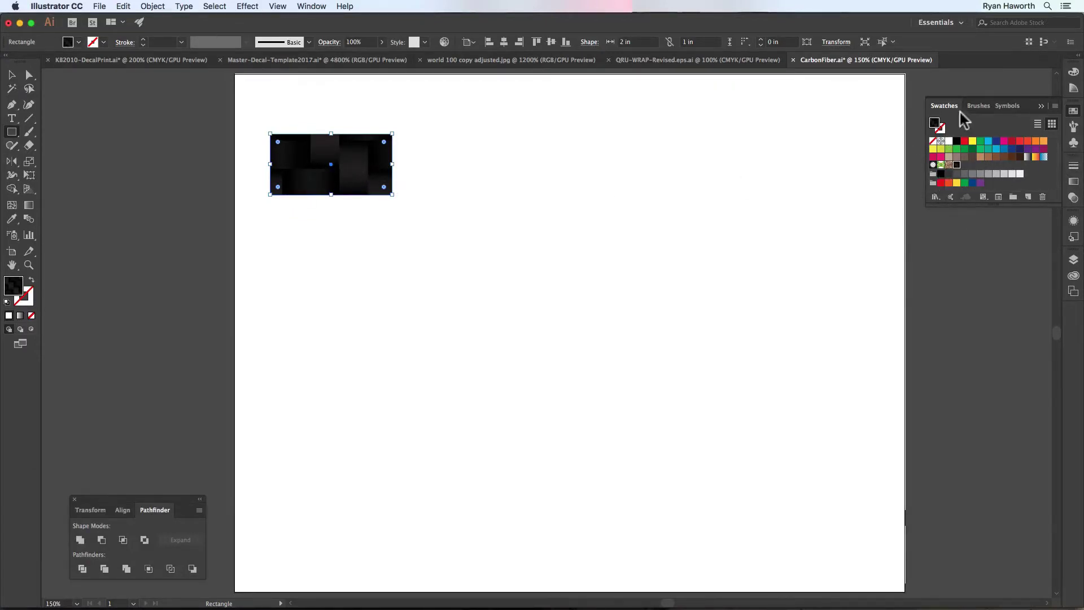
Step: Fill the rectangle with solid black and deselect it
left_click(956, 141)
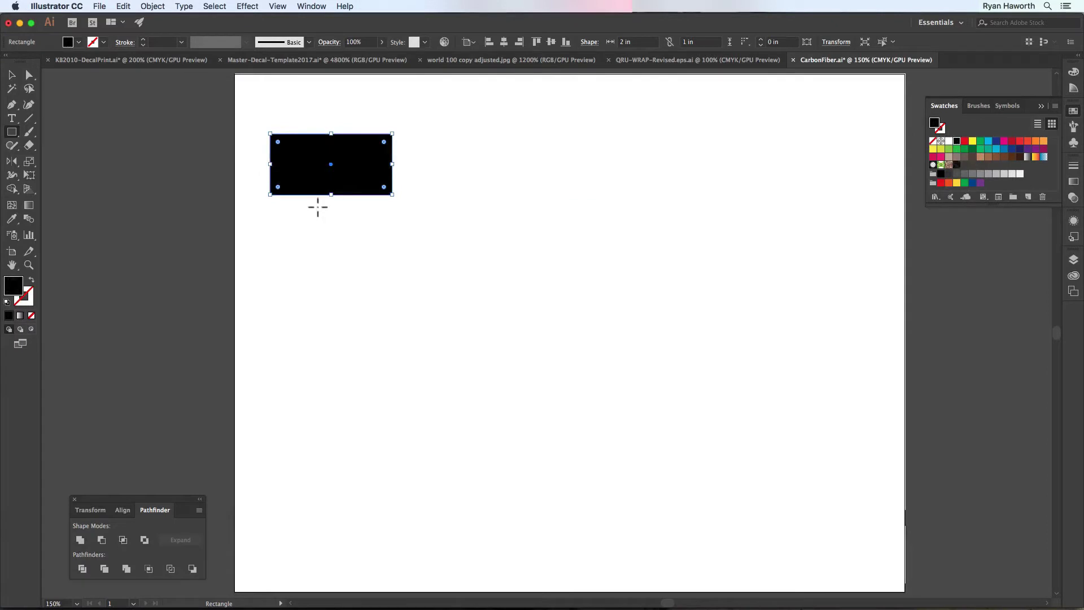
key("v")
left_click(395, 173)
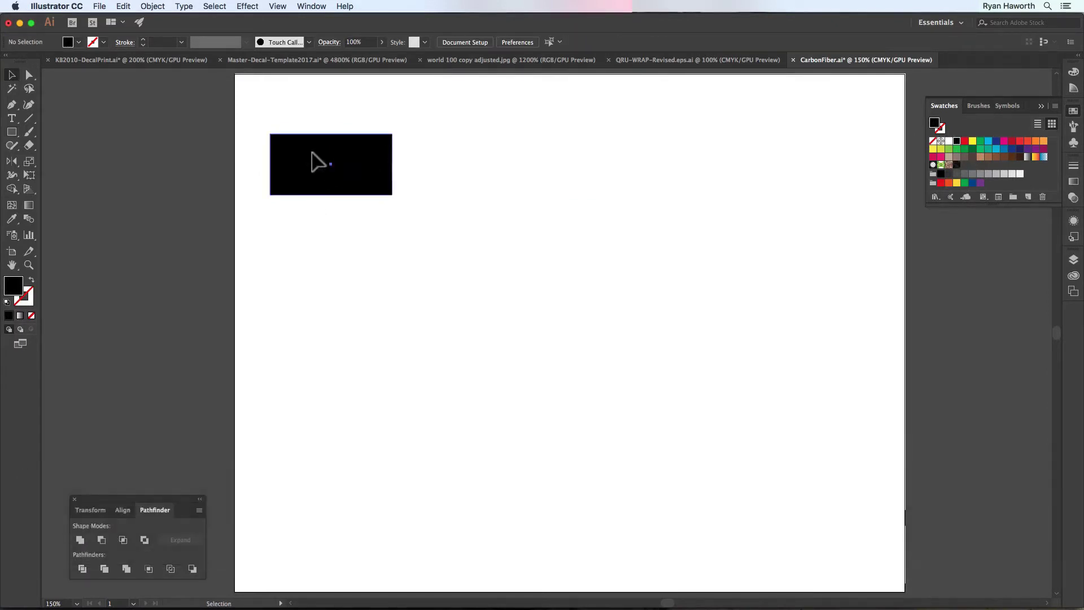
Step: Apply a linear gradient fill to the rectangle and set the gradient's first stop to 100% black
left_click(317, 163)
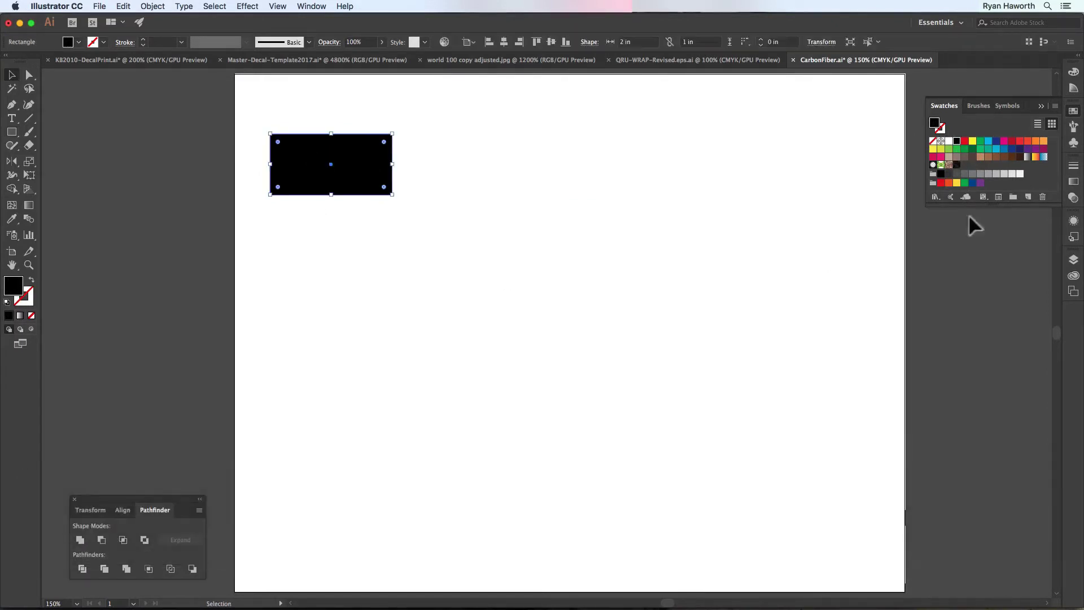
left_click(20, 315)
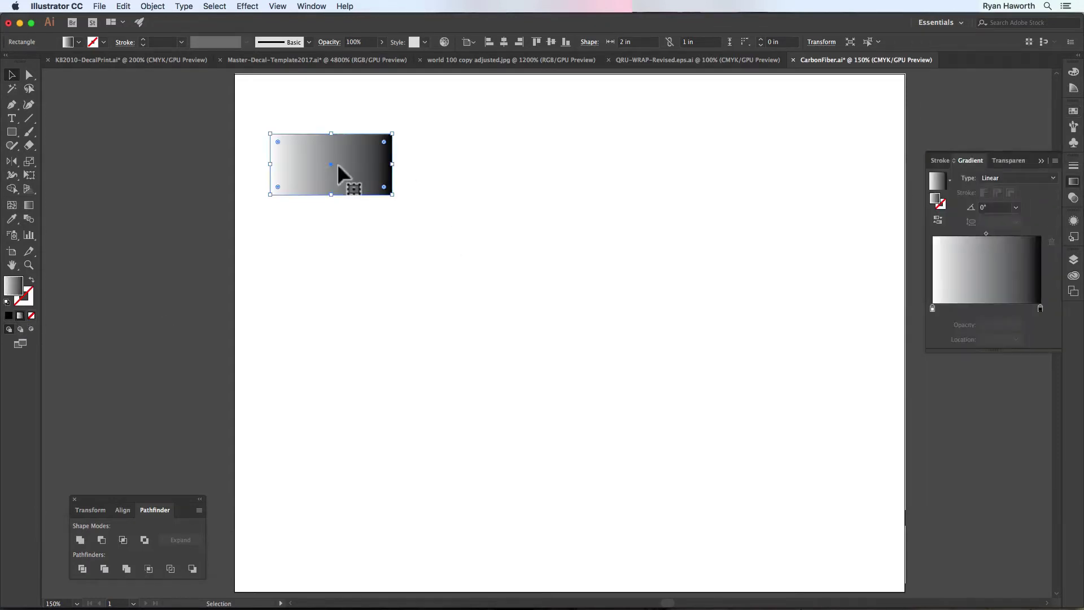
double_click(932, 309)
left_click_drag(946, 353, 1028, 356)
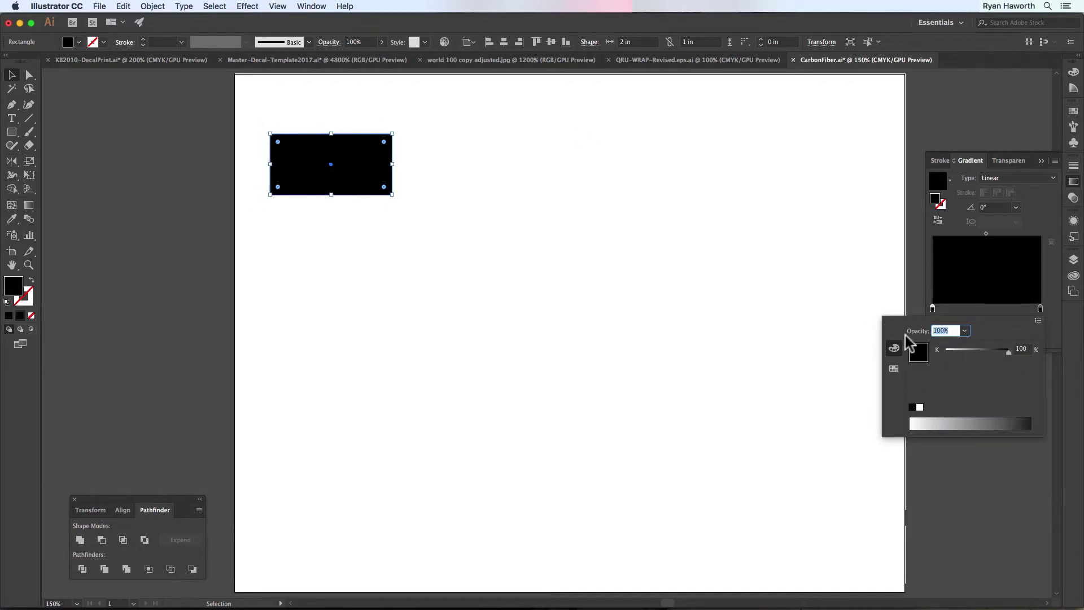
left_click(1016, 314)
Step: Add a middle stop to the rectangle's gradient and set its location to 50%
left_click(986, 309)
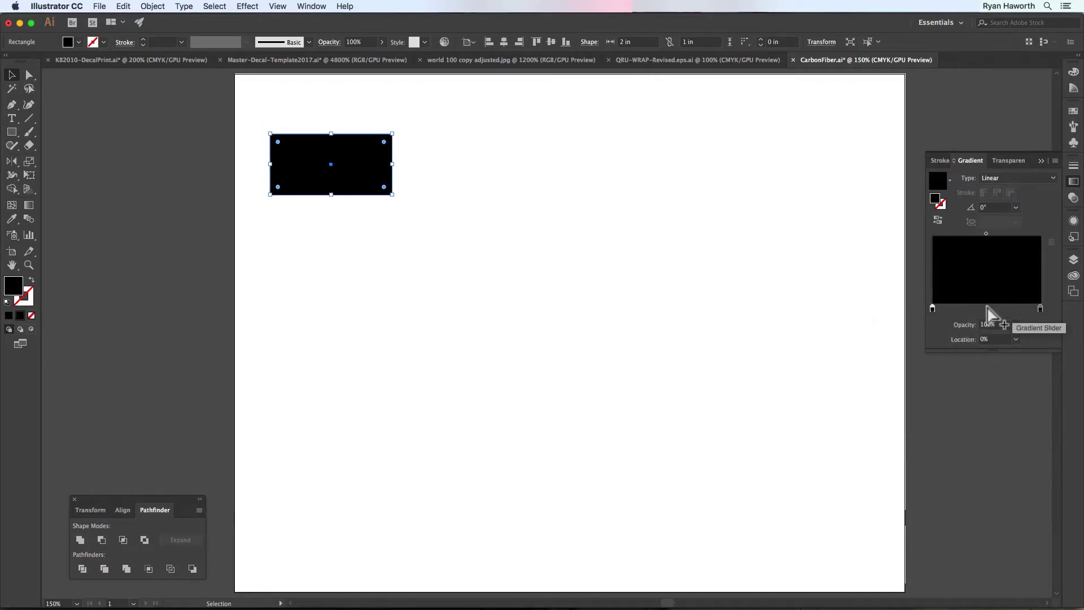
left_click(998, 341)
left_click_drag(999, 340, 968, 341)
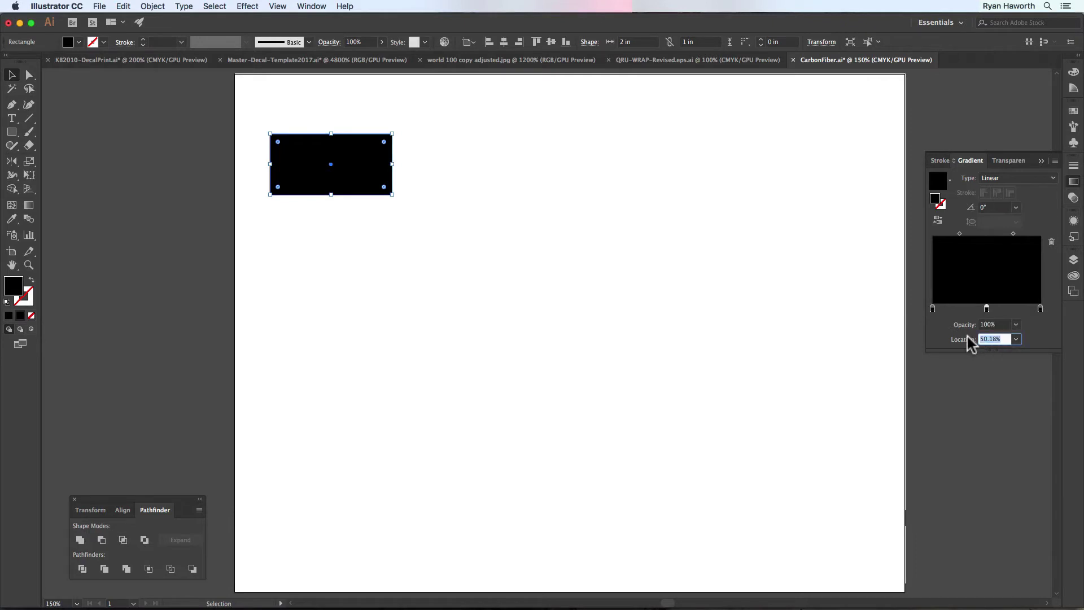
type("50")
key("Return")
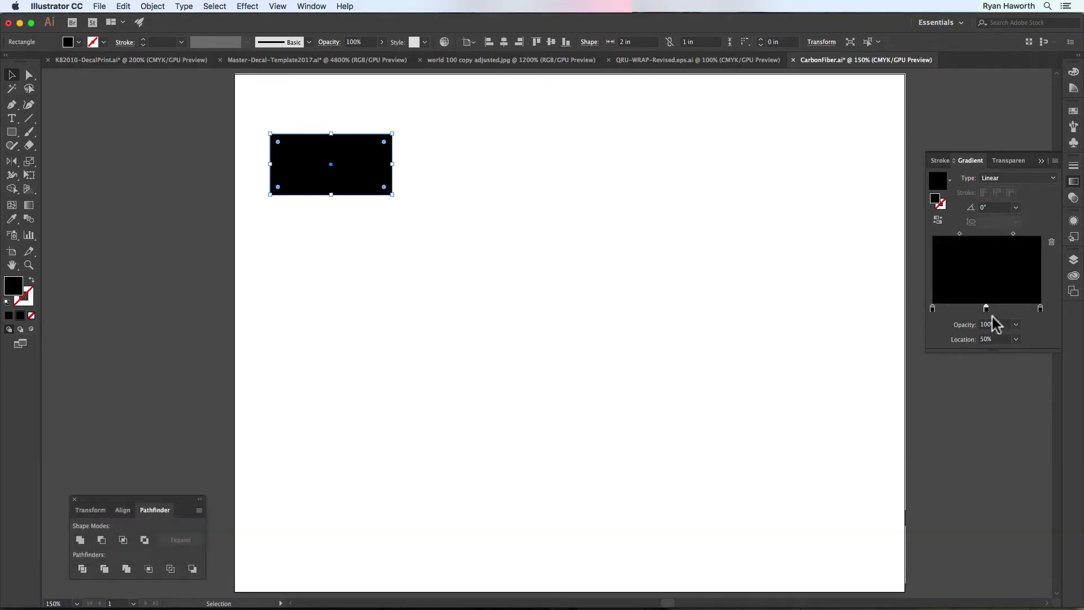
Step: Set the gradient's middle stop to 90% K with C, M and Y at 0, keeping its opacity at 100%
double_click(986, 309)
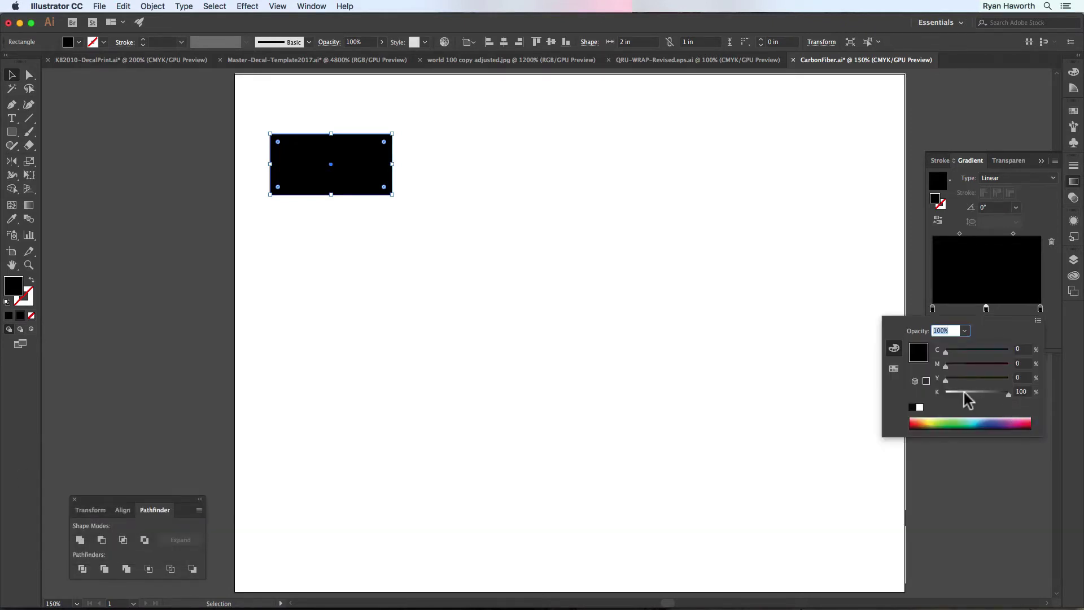
left_click_drag(1008, 394, 998, 394)
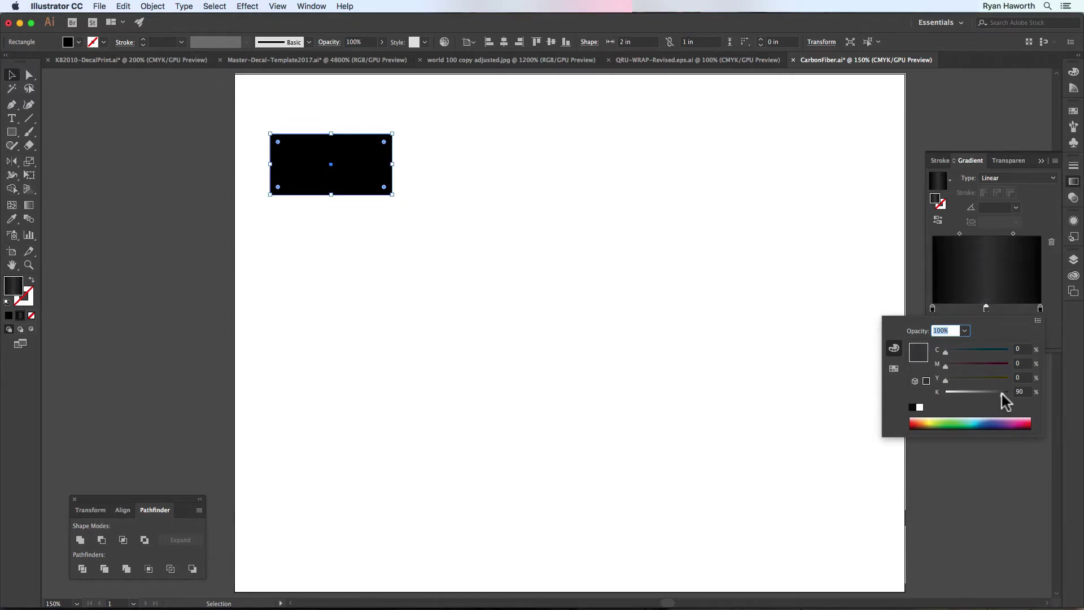
left_click_drag(1001, 394, 1001, 394)
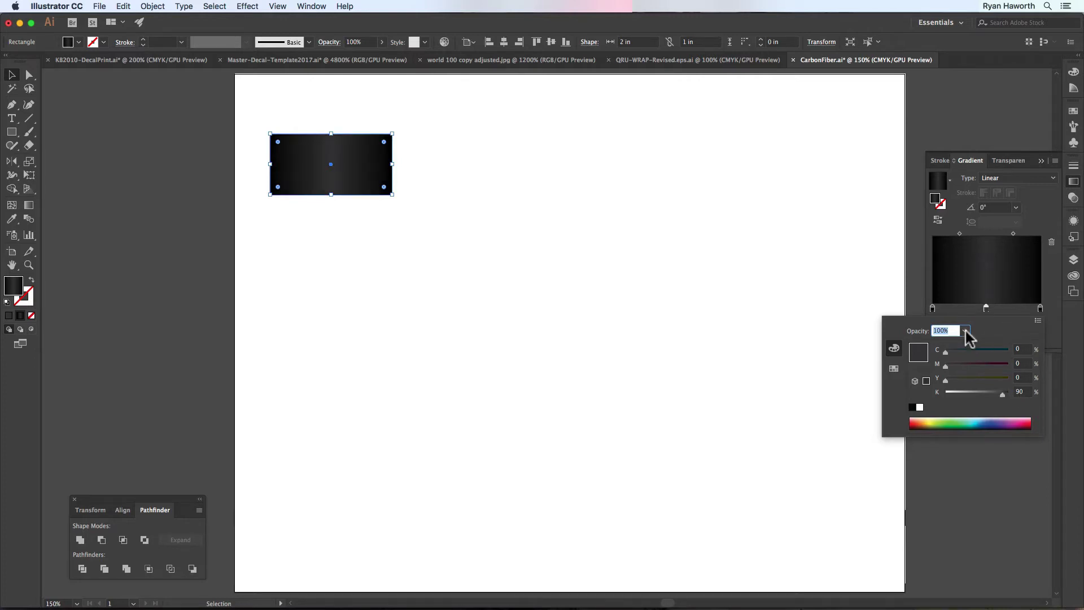
left_click(965, 331)
left_click(1001, 338)
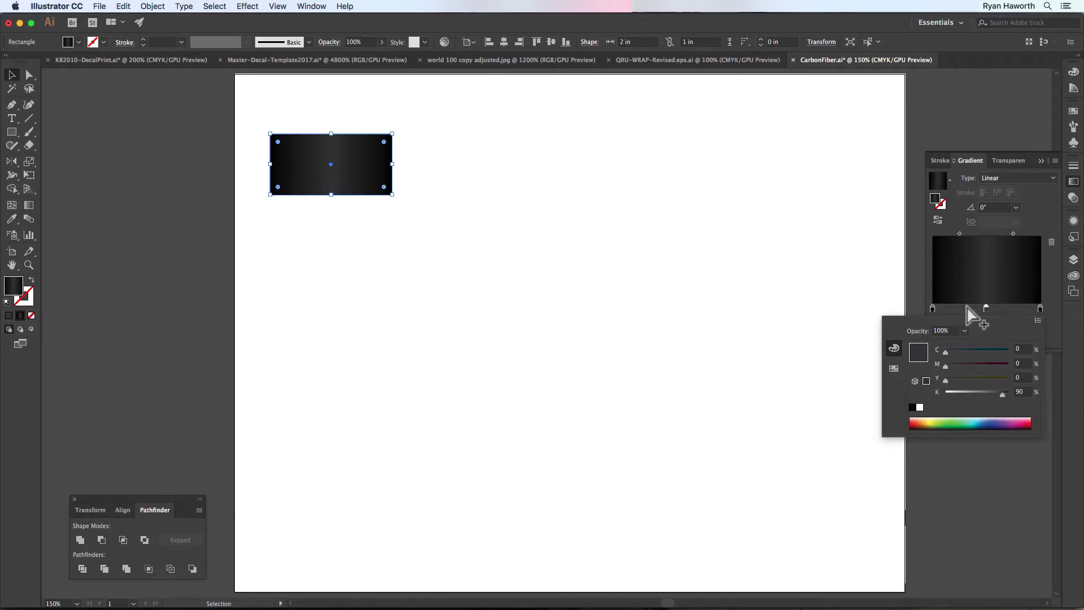
Step: Add a gradient stop between the first and middle stops, set its location to 30% and adjust its K value
left_click(965, 313)
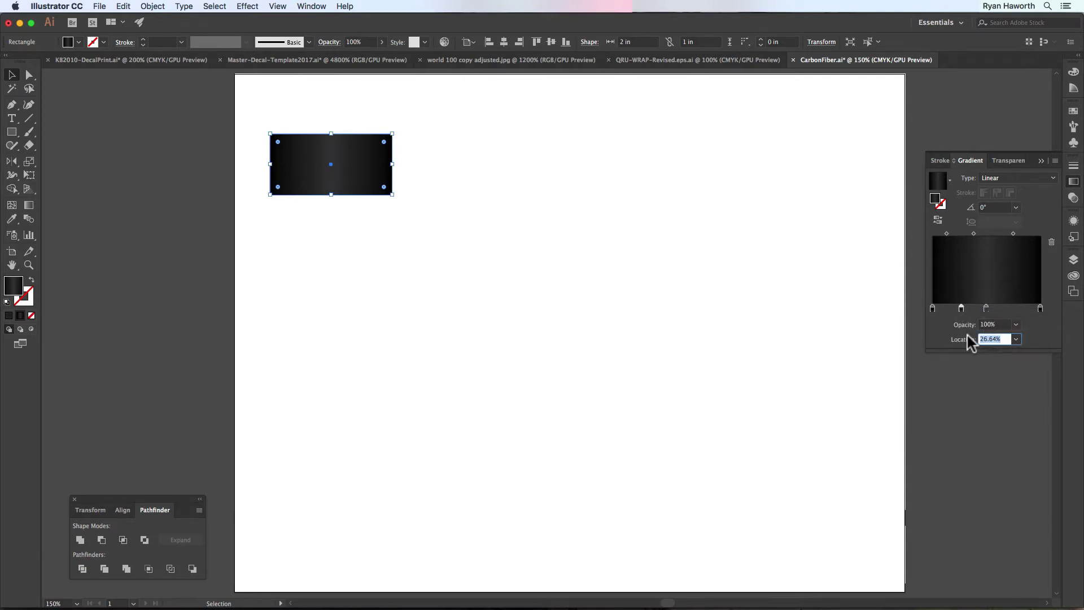
type("30")
key("Return")
double_click(964, 308)
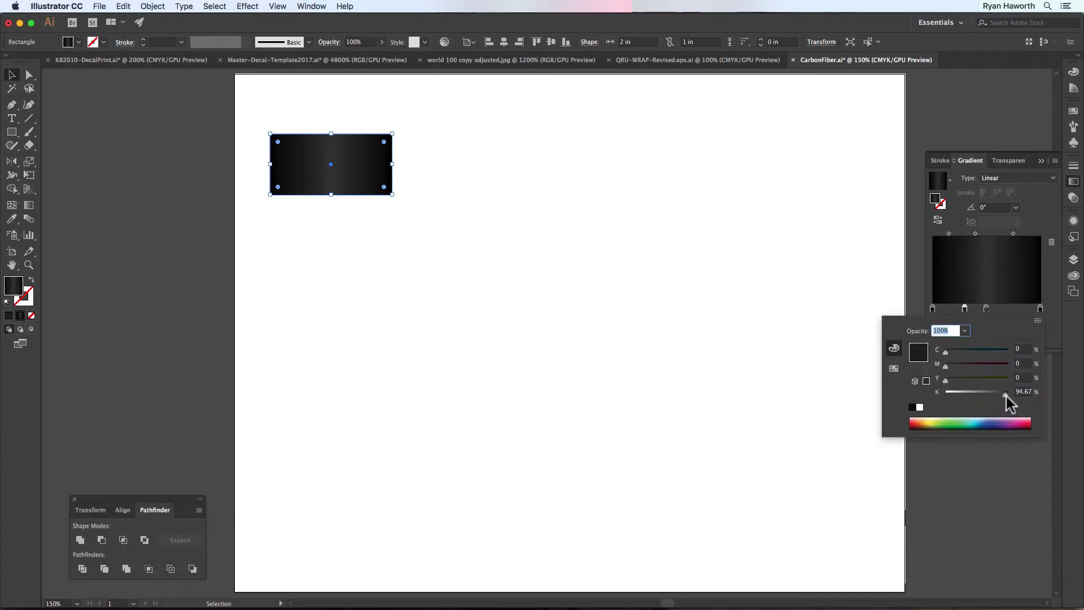
left_click_drag(1005, 395, 1003, 395)
left_click(1008, 309)
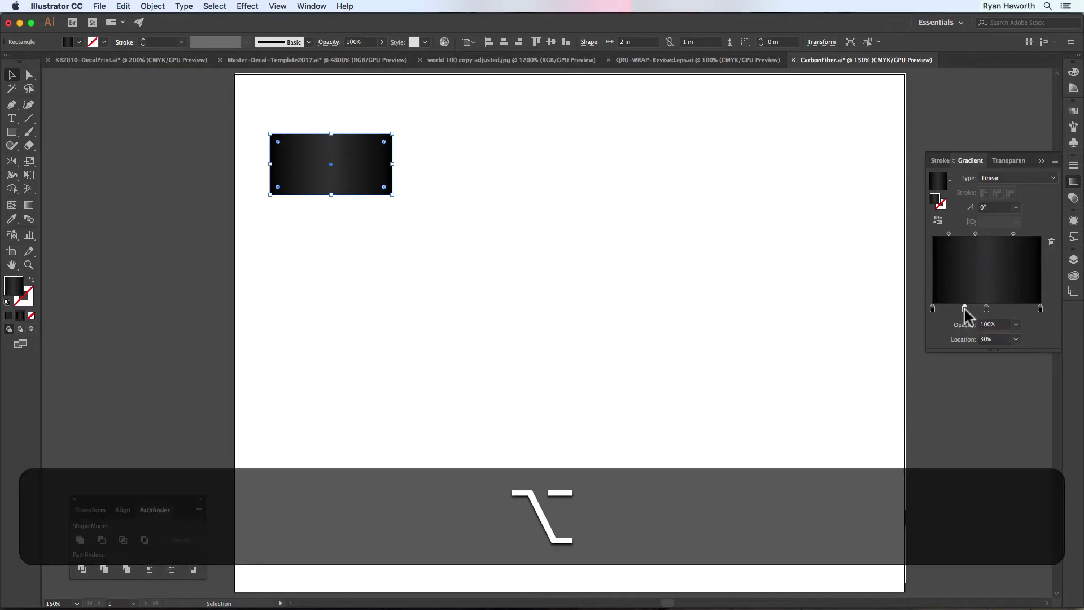
Step: Duplicate the 30% gradient stop to the other side of the middle stop, set its location to 70%, and deselect the rectangle
left_click_drag(964, 310, 1010, 318)
left_click(979, 339)
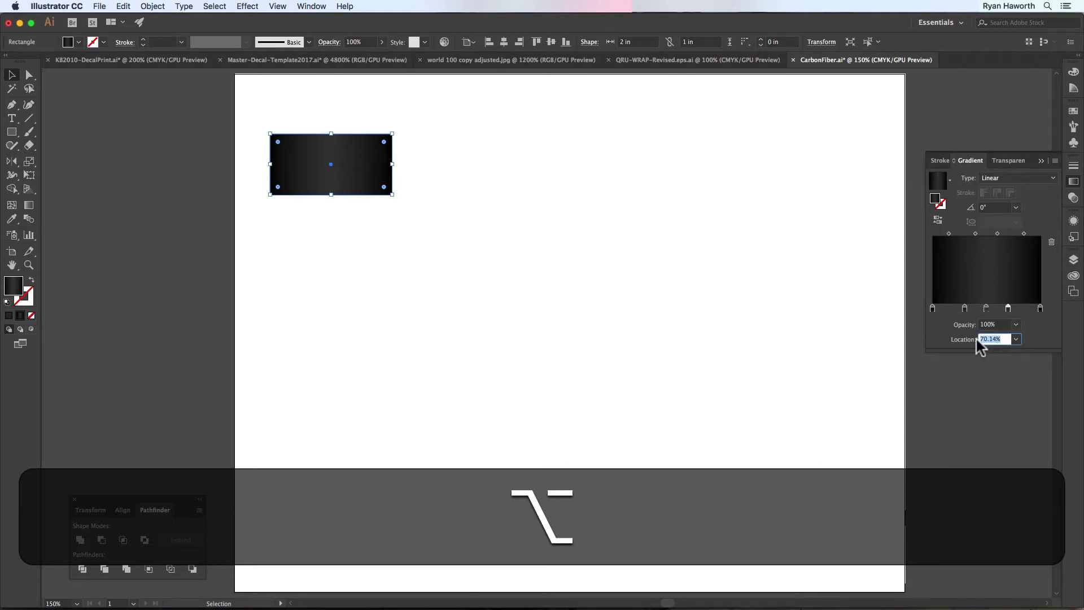
type("70")
key("Return")
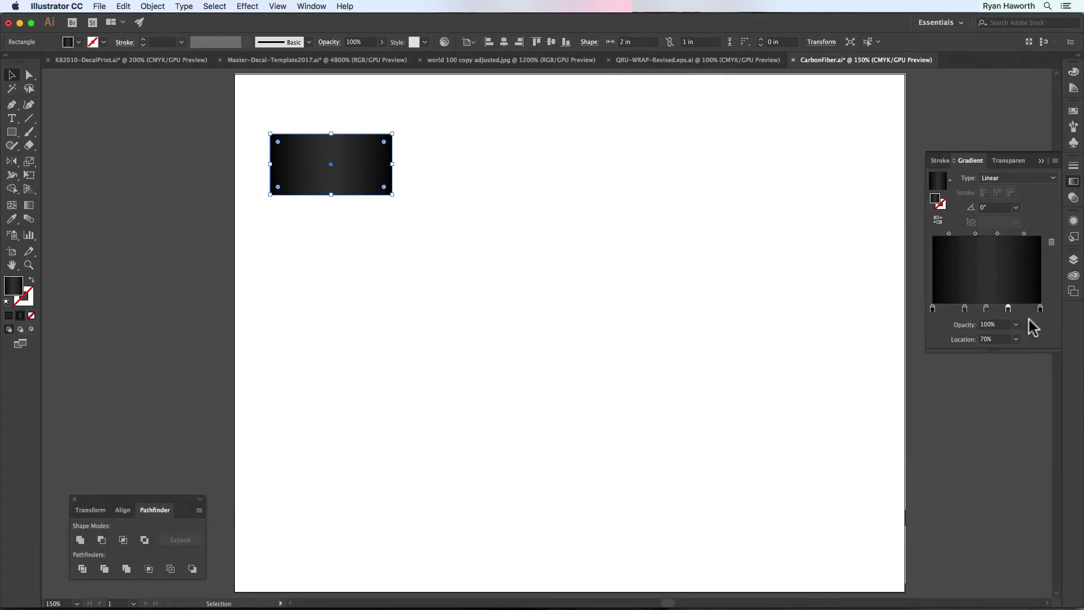
left_click(472, 204)
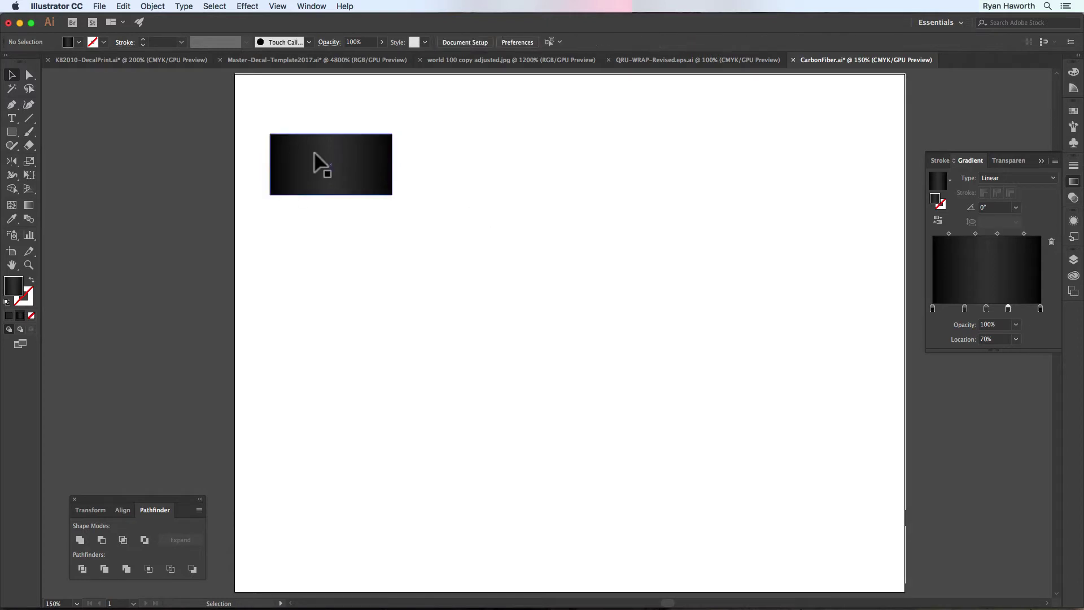
Step: Duplicate the gradient rectangle directly below the original and rotate the copy 90 degrees to stand vertically
left_click_drag(315, 157, 316, 218)
left_click(410, 214)
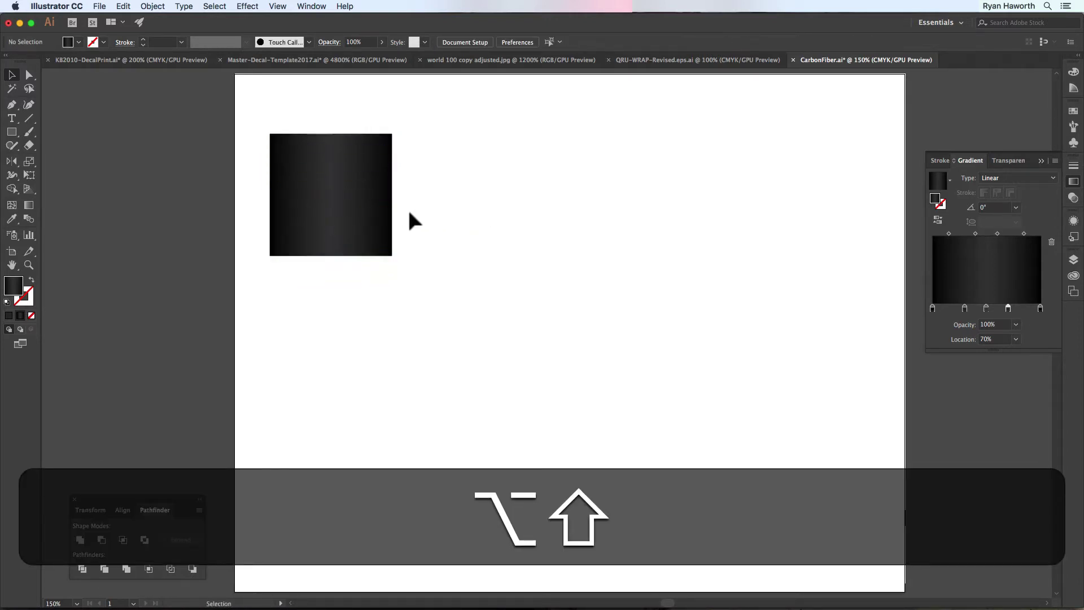
left_click(377, 225)
left_click_drag(397, 193, 357, 300)
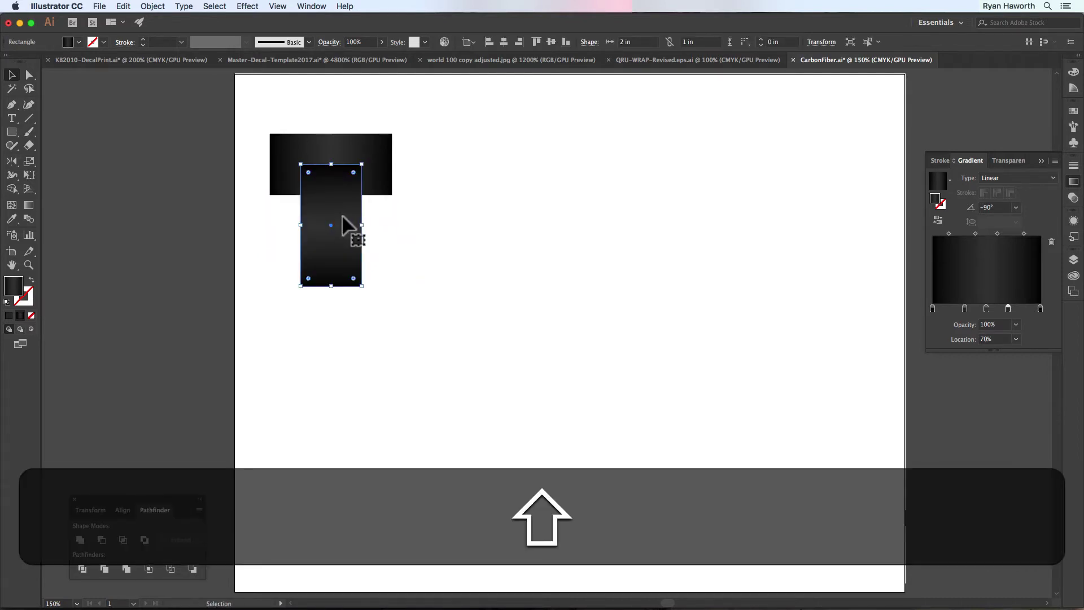
Step: Move the vertical rectangle down until it sits centered against the horizontal rectangle's lower edge, and deselect it
left_click_drag(395, 181, 469, 222)
left_click_drag(406, 242, 403, 265)
left_click(537, 230)
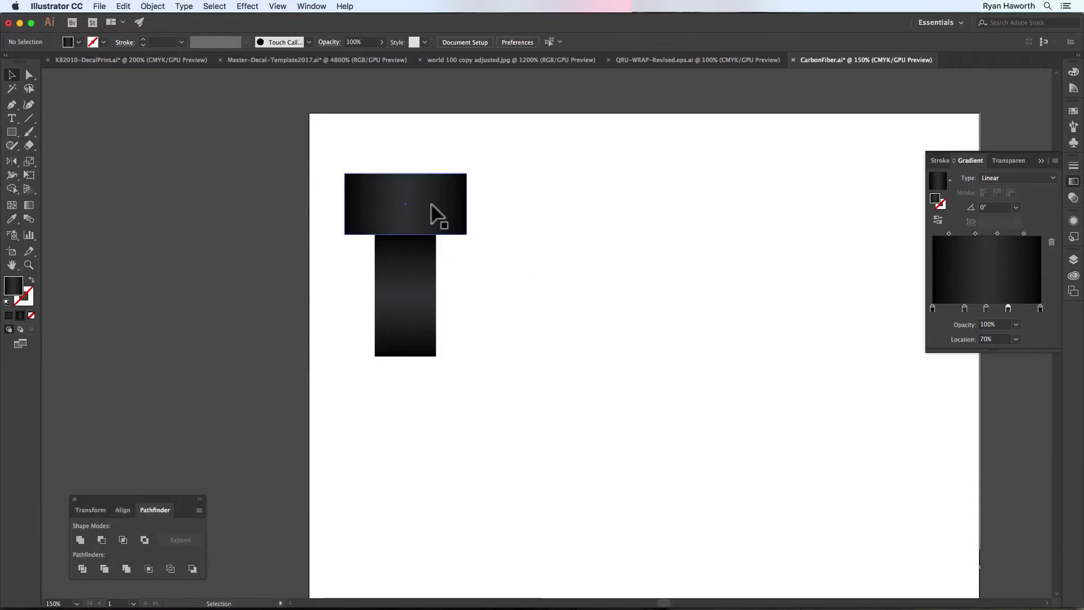
Step: Switch to Preview, examine the plain weave in the sheet-carbon-fiber-reinforced-plastic photo, and return to Illustrator
key("super+minus")
left_click_drag(534, 295, 480, 225)
key("shift+super")
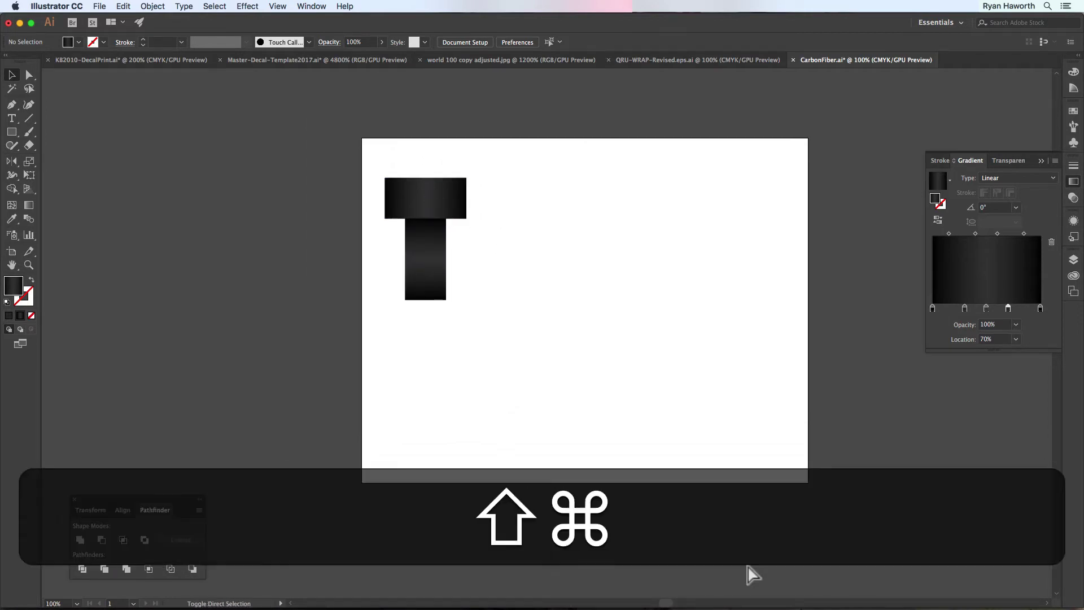
key("shift+super+Tab")
key("super+Tab")
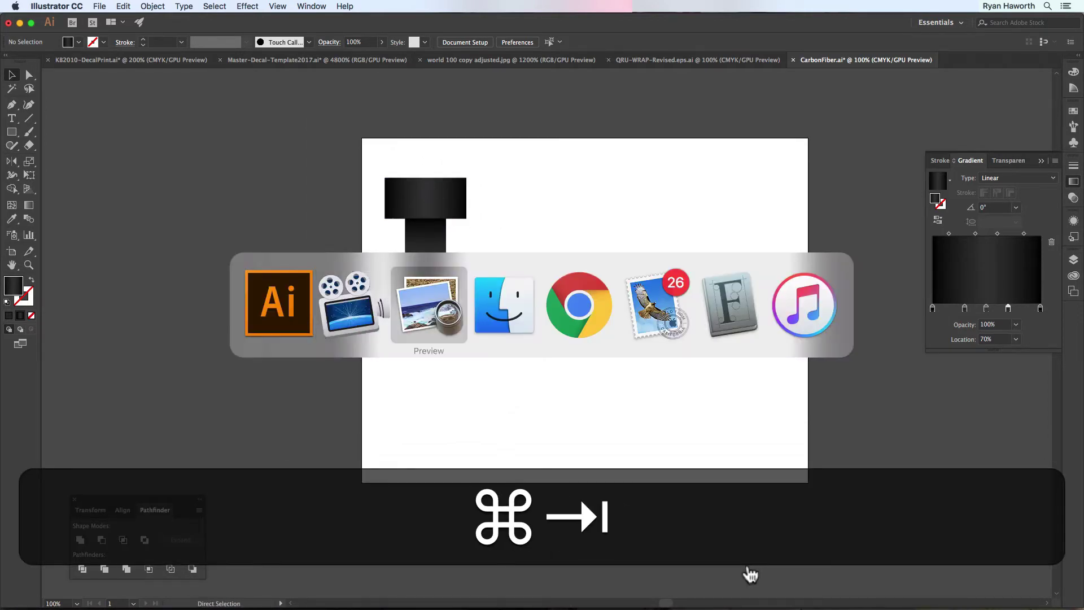
left_click(77, 513)
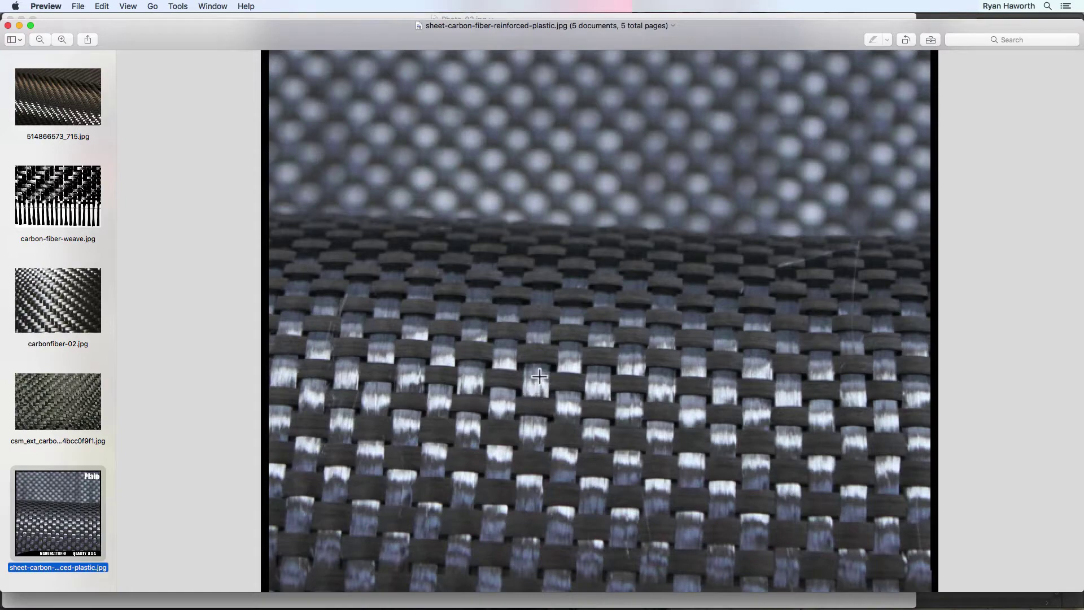
key("super+Tab")
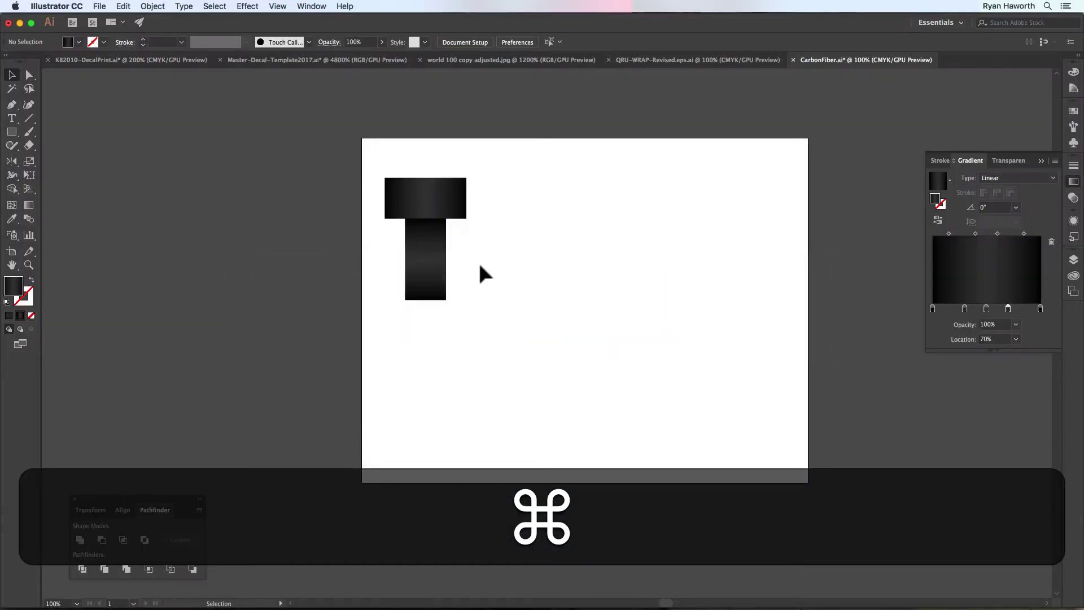
Step: Duplicate the vertical rectangle straight up so the copy sits against the horizontal rectangle's upper edge
left_click(416, 252)
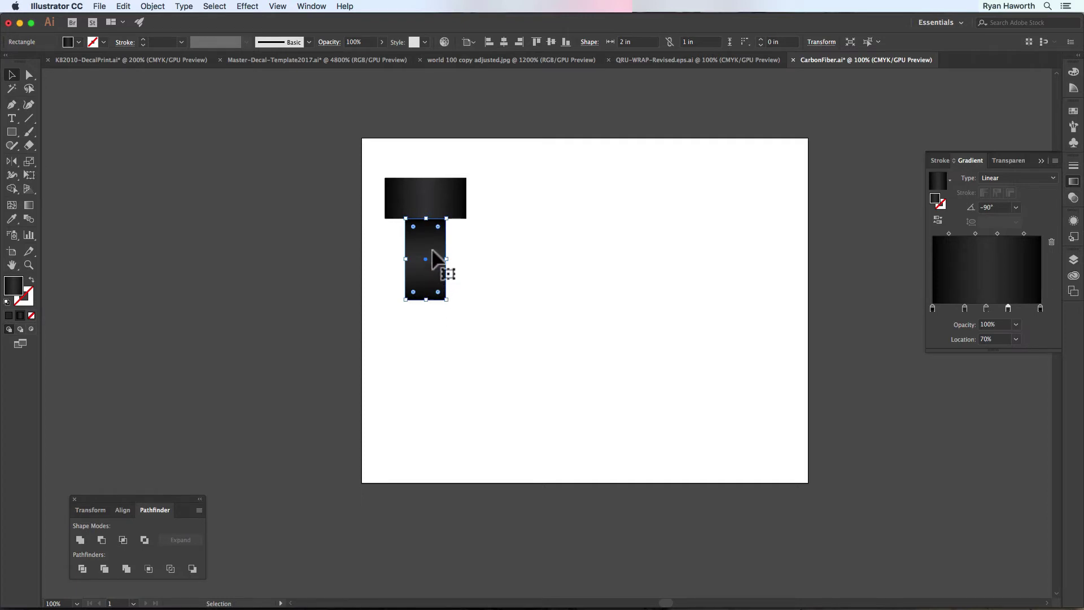
key("alt")
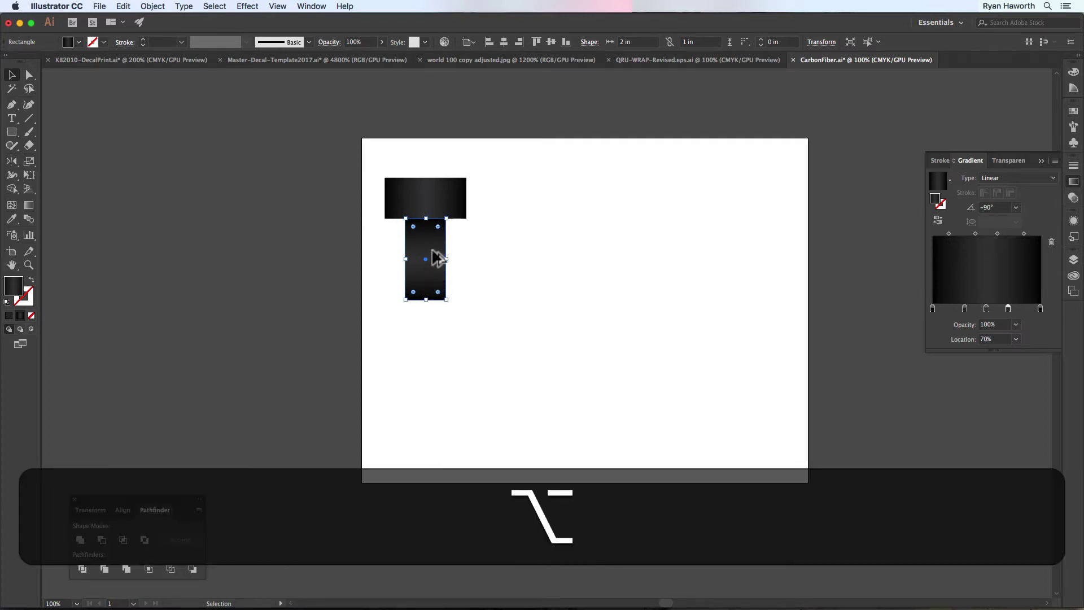
left_click_drag(437, 257, 432, 135)
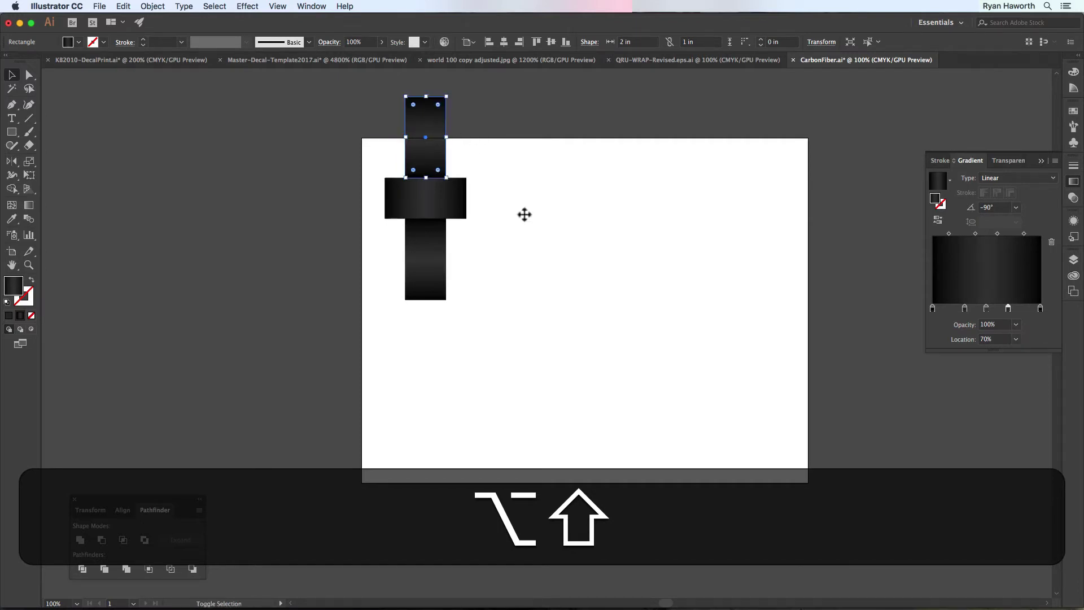
left_click(522, 215)
Step: Duplicate the horizontal rectangle so the copy extends rightward from the middle of the lower vertical rectangle's right edge
left_click_drag(442, 205, 498, 260)
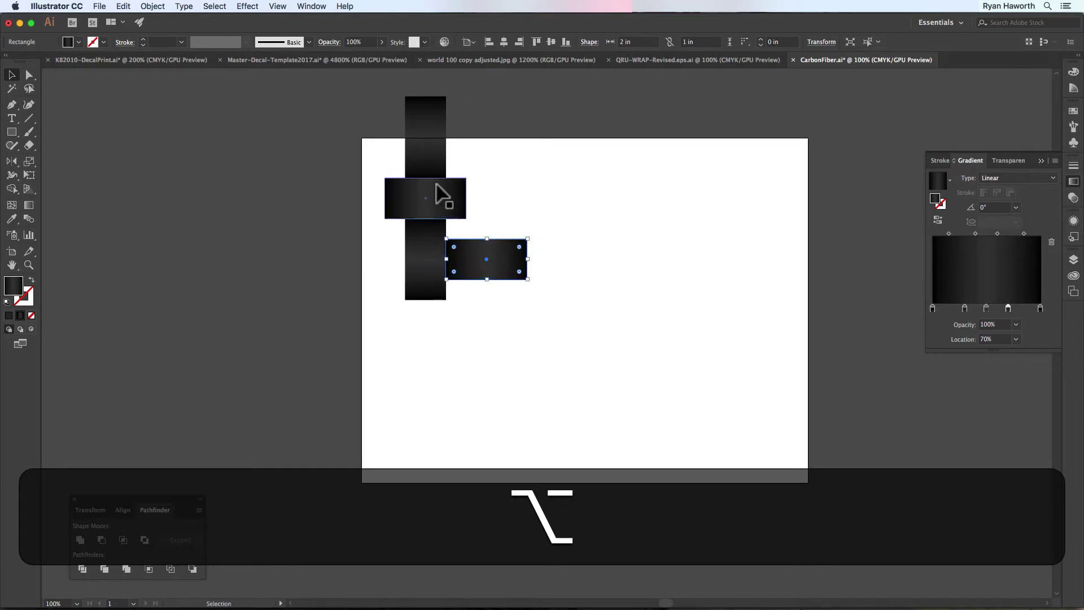
left_click(572, 191)
key("alt")
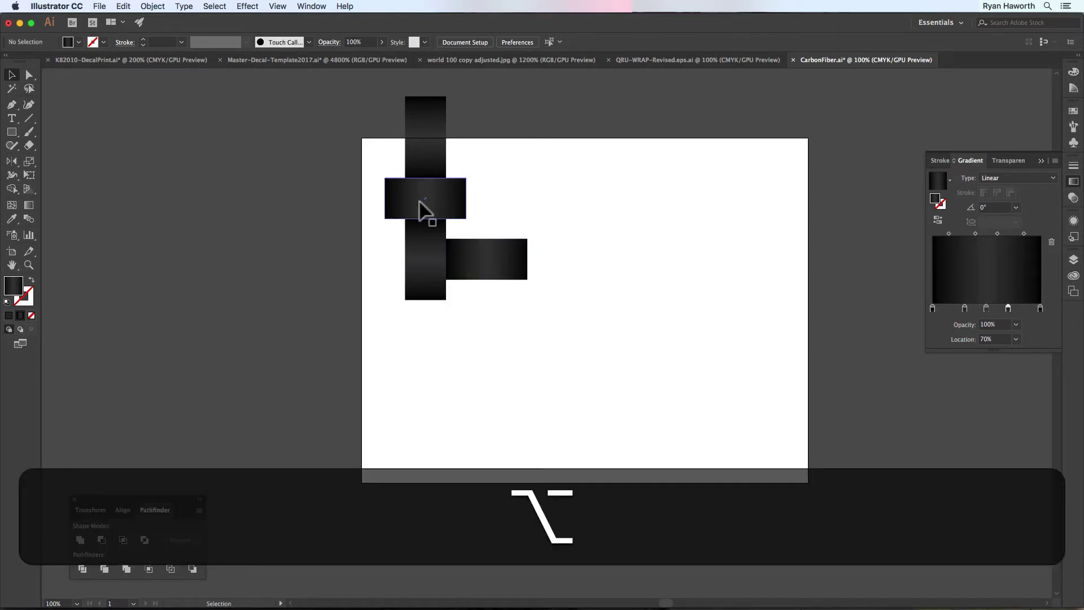
Step: Duplicate the lower vertical and adjoining horizontal rectangles together up and right, placing the vertical copy against the original horizontal rectangle's right end
left_click(427, 261)
left_click(486, 259, "shift")
left_click_drag(432, 266, 491, 199)
key("space")
left_click_drag(574, 227, 592, 257)
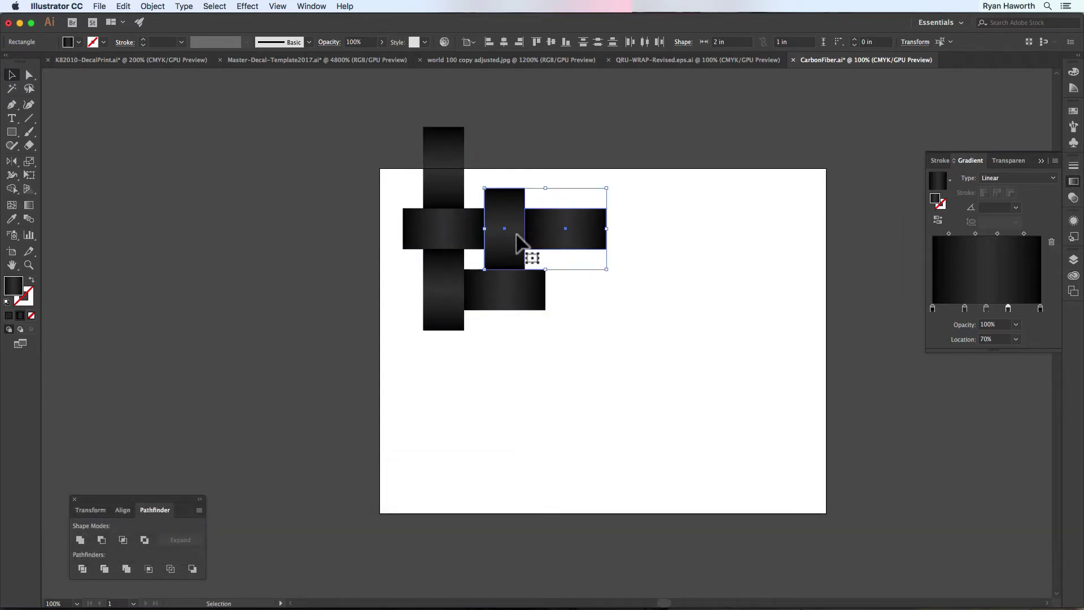
left_click(655, 294)
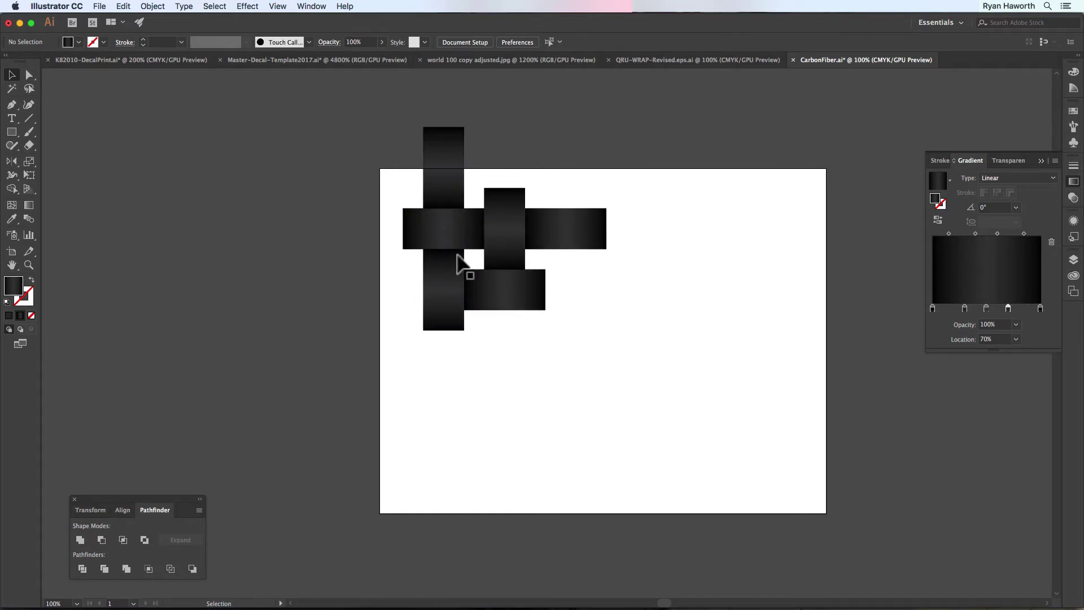
Step: Draw a 3 in square over the weave, from the original horizontal rectangle's left edge to the second column's right edge, and remove its fill
left_click(12, 132)
left_click(96, 135)
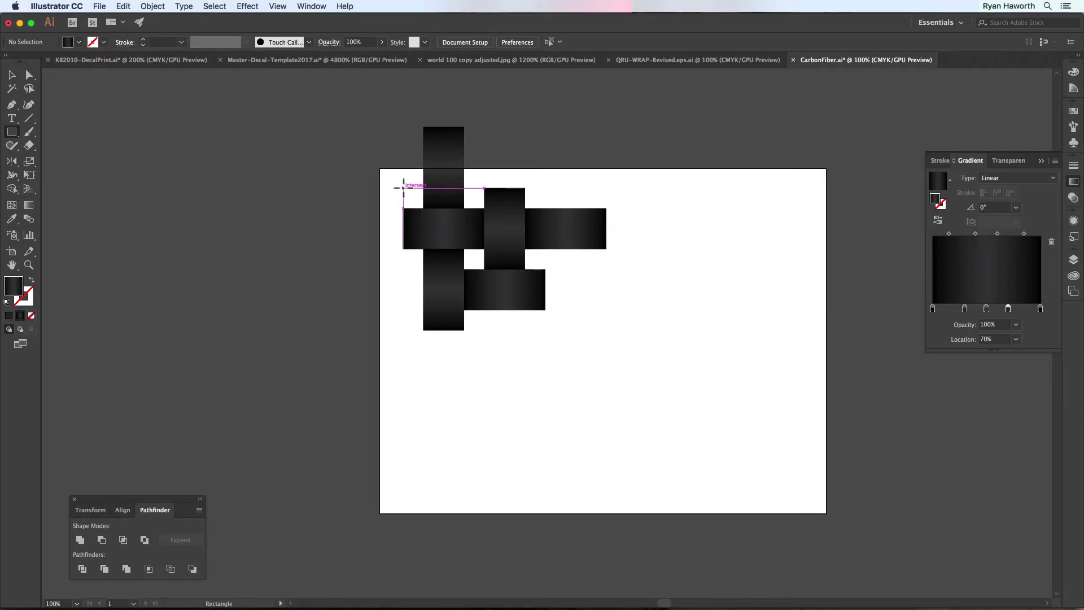
left_click_drag(403, 188, 525, 281)
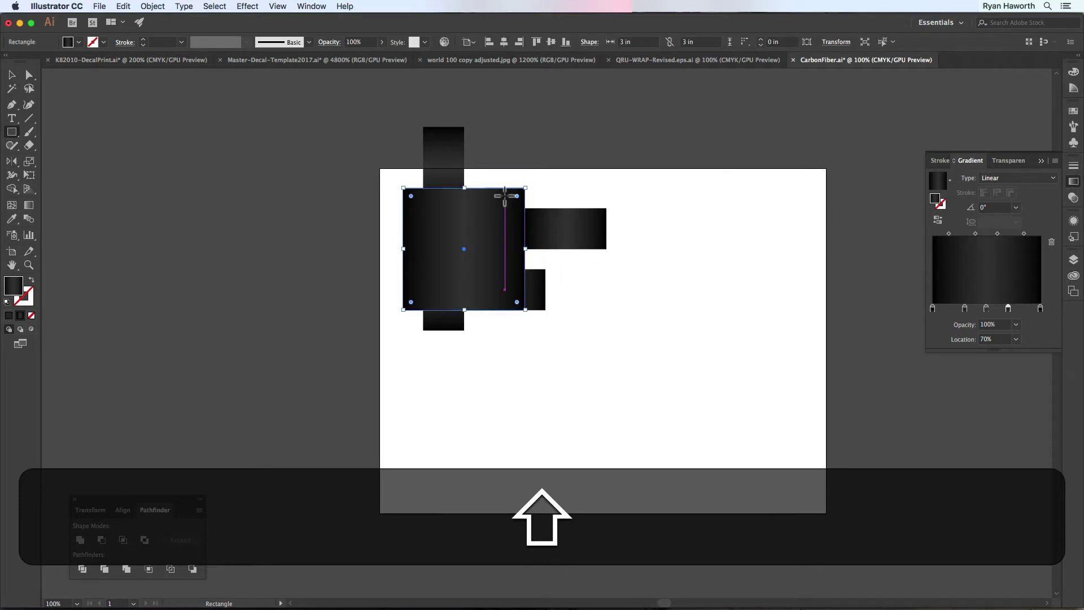
key("slash")
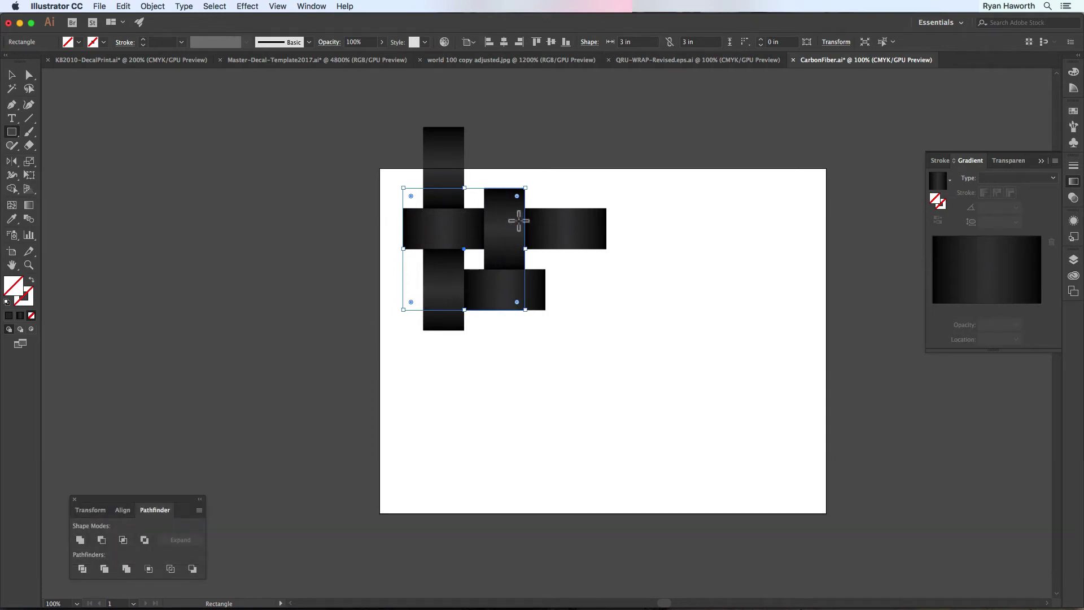
key("v")
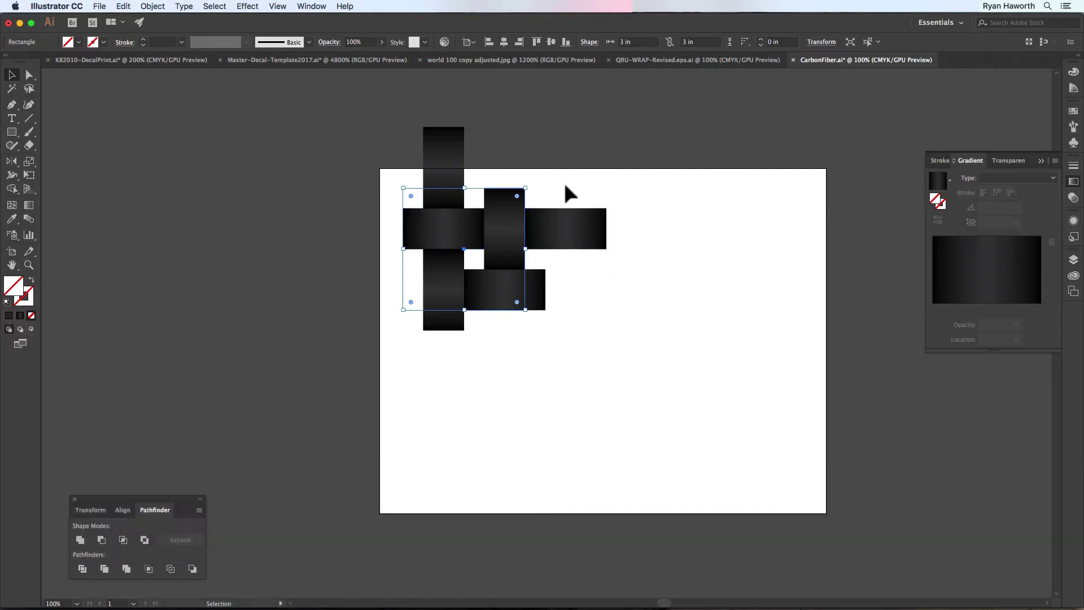
Step: Delete the surplus horizontal rectangle that lies outside the square's right edge
left_click(564, 235)
key("BackSpace")
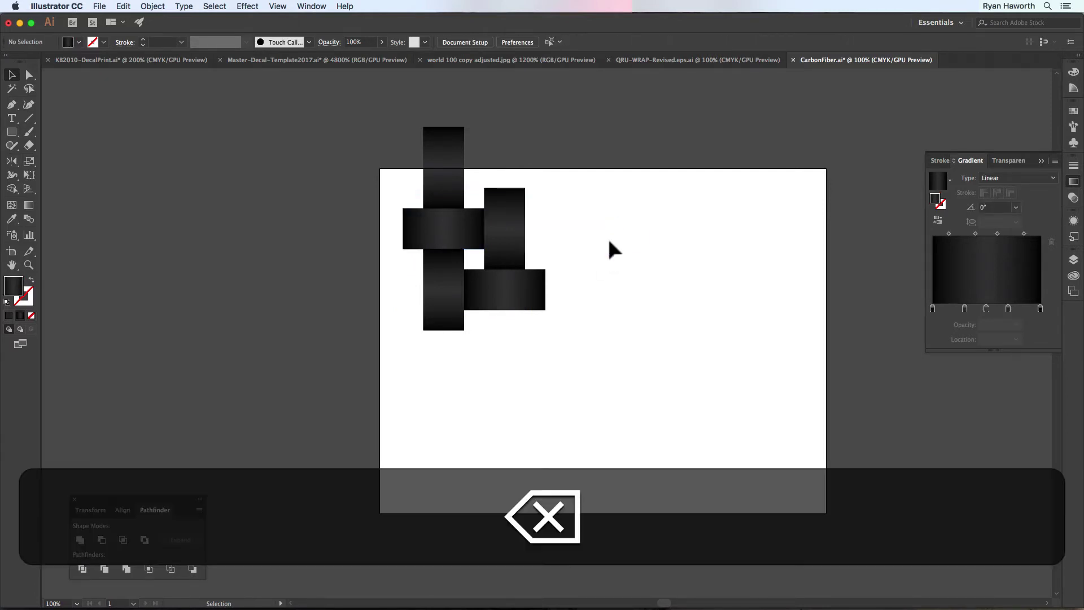
left_click(508, 215)
left_click(595, 181)
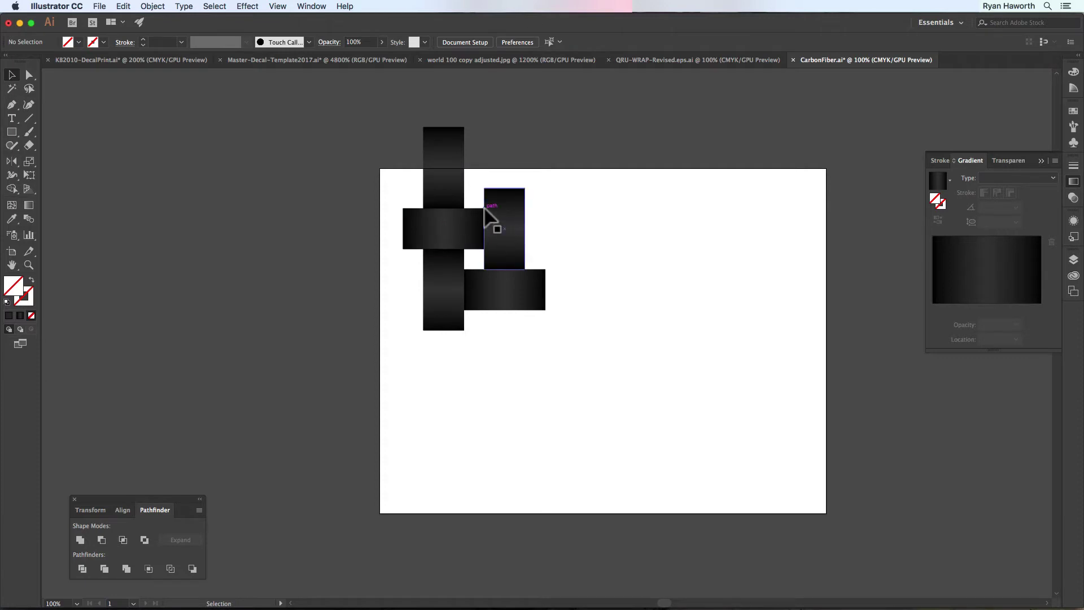
Step: Copy the unfilled 3 in square that bounds the weave
left_click(415, 195)
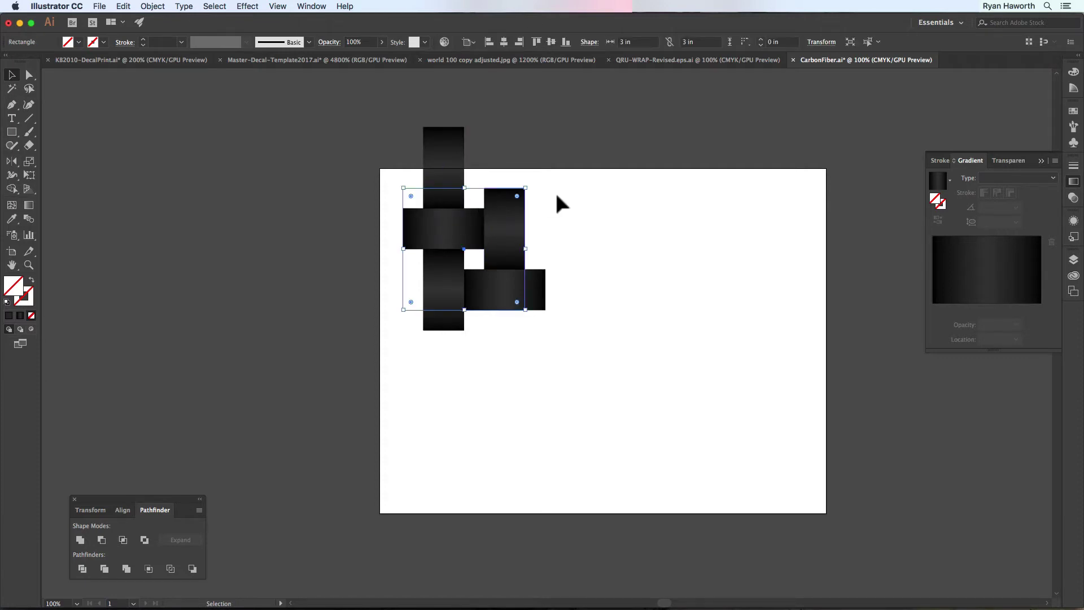
left_click(582, 191)
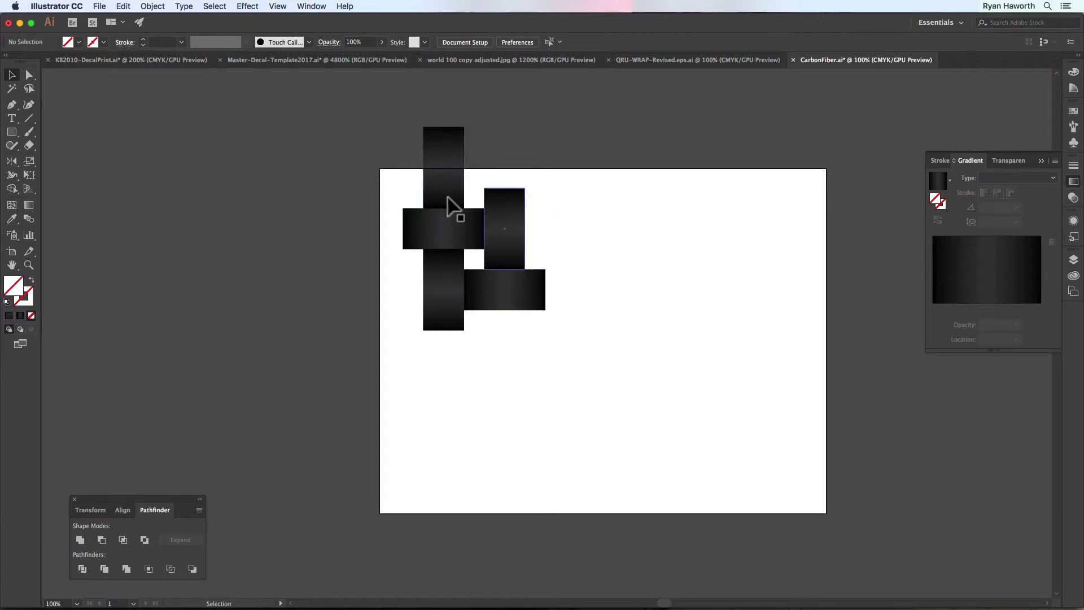
left_click(412, 191)
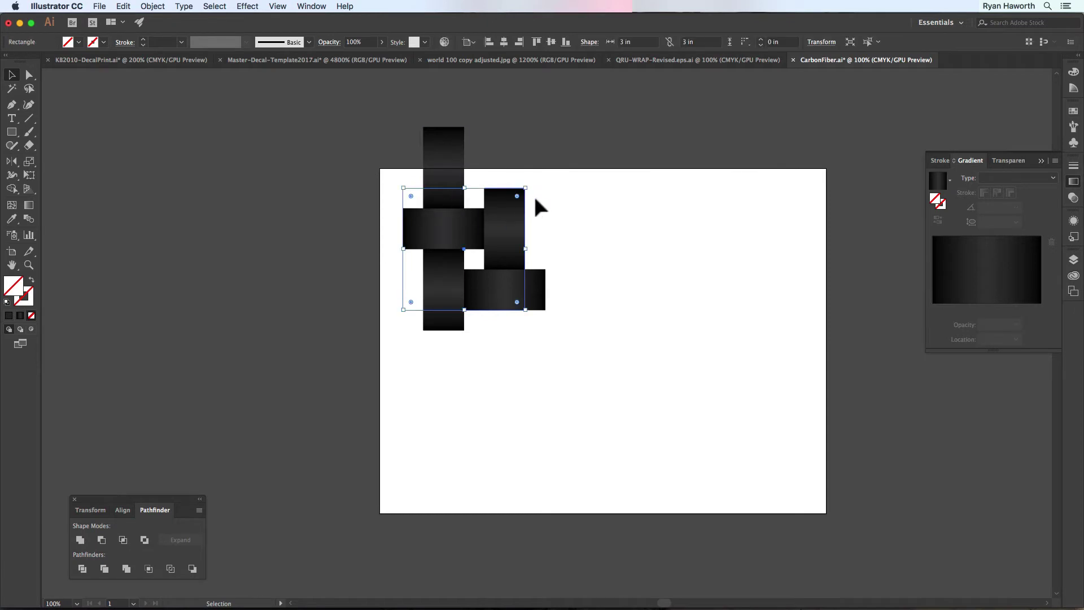
key("super")
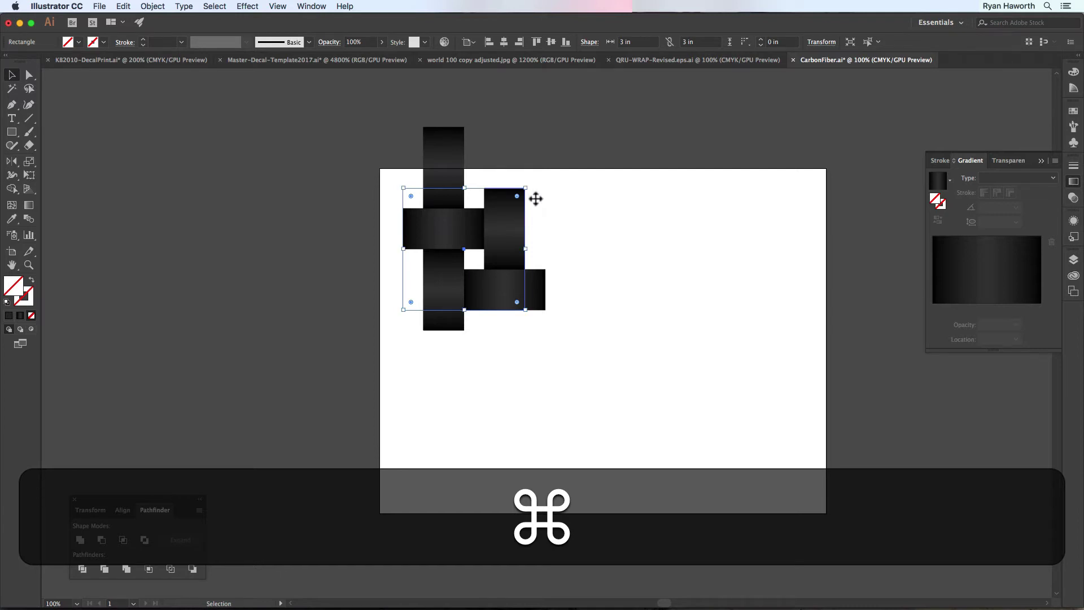
key("super+c")
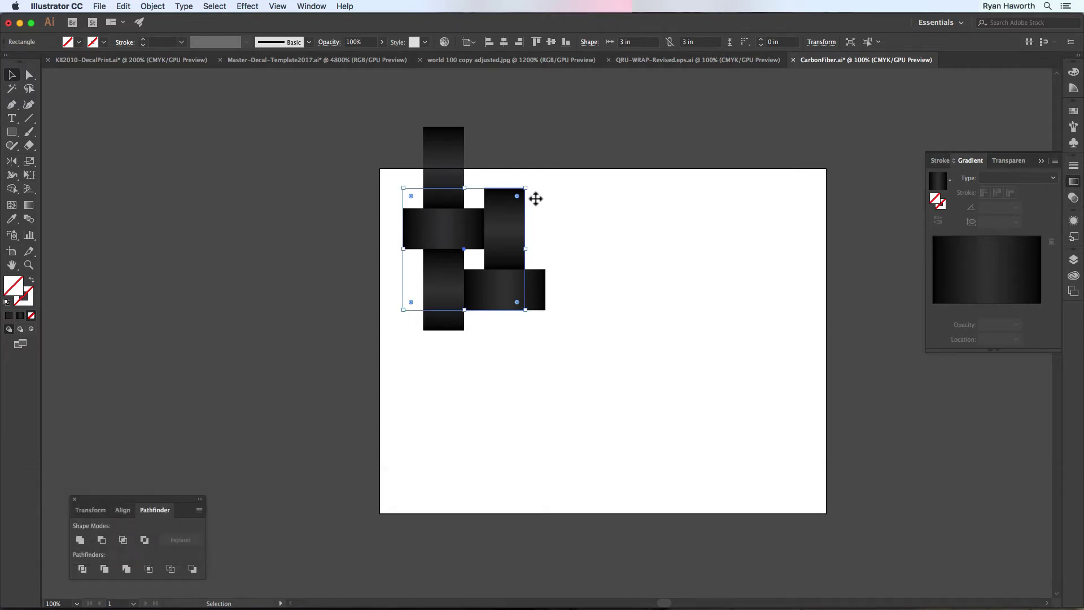
Step: Send the unfilled 3 in square behind all the gradient rectangles
key("super")
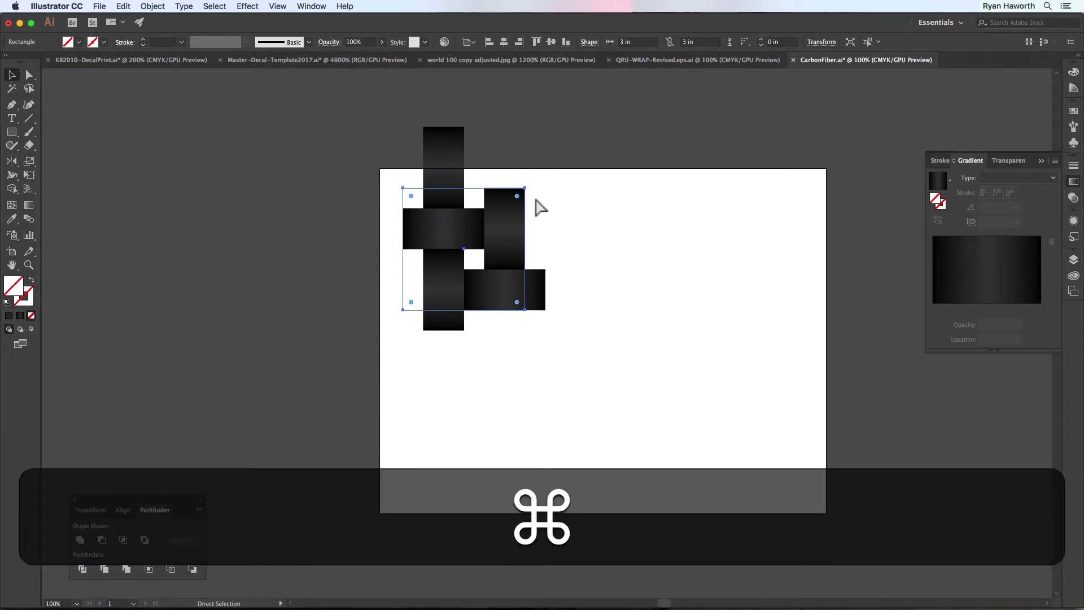
key("shift")
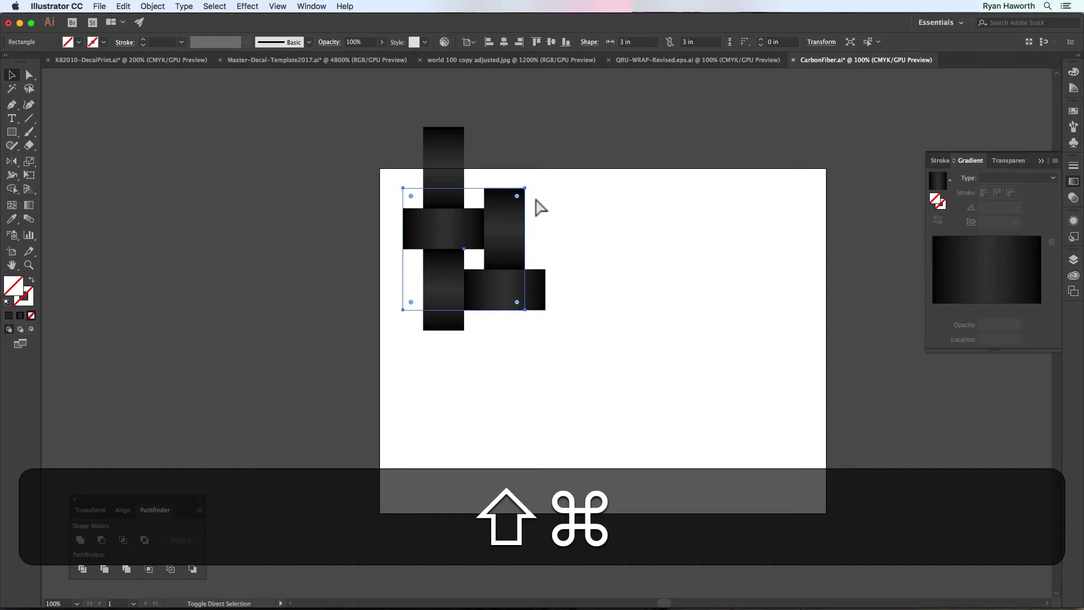
key("super+shift+bracketleft")
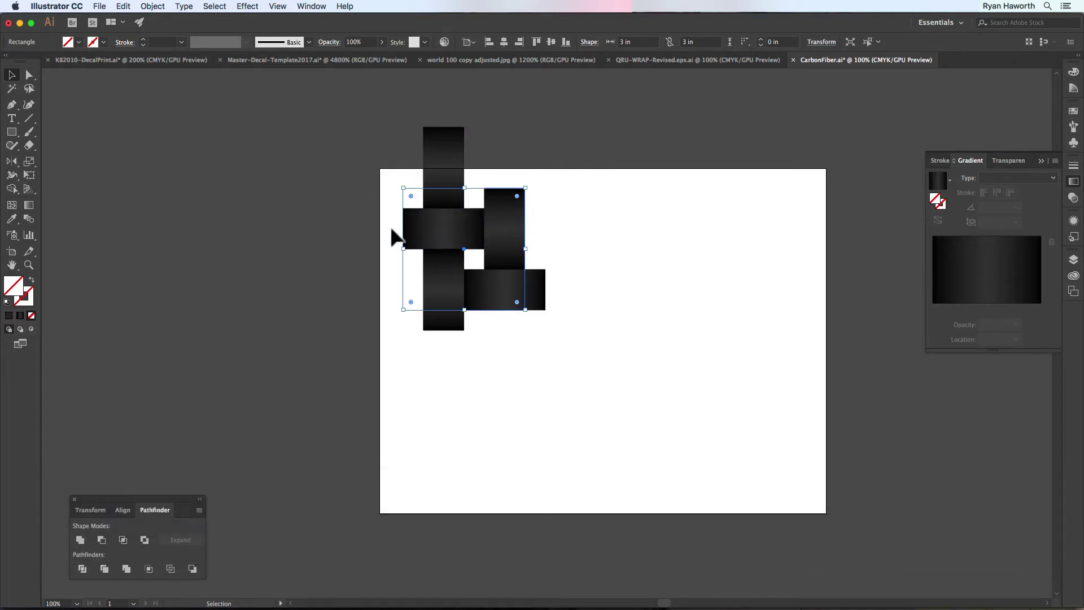
left_click(154, 7)
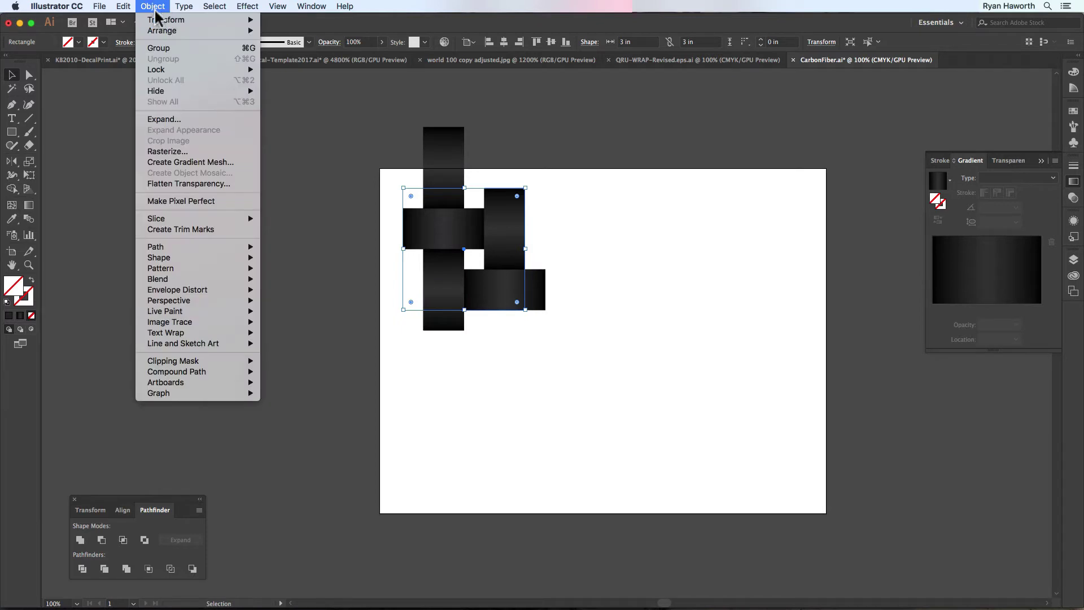
mouse_move(170, 30)
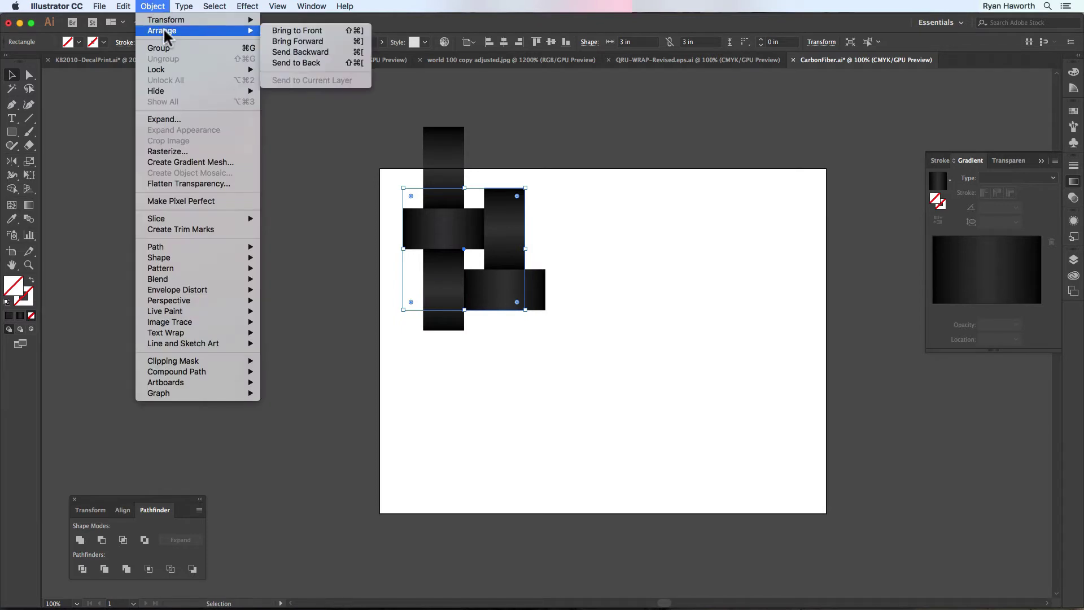
left_click(310, 63)
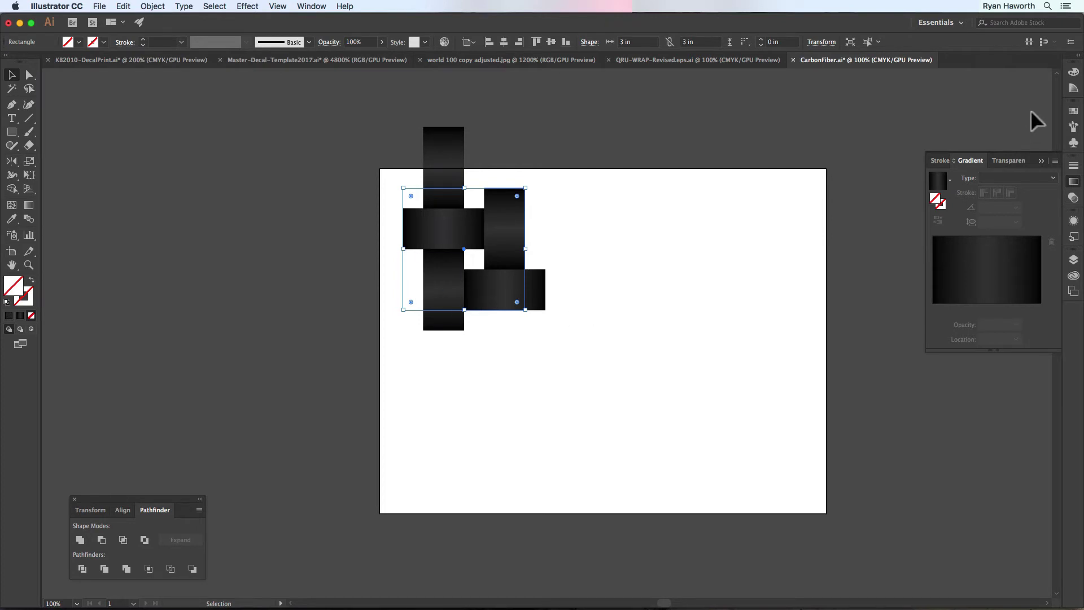
Step: Fill the square behind the weave with solid black
left_click(1072, 72)
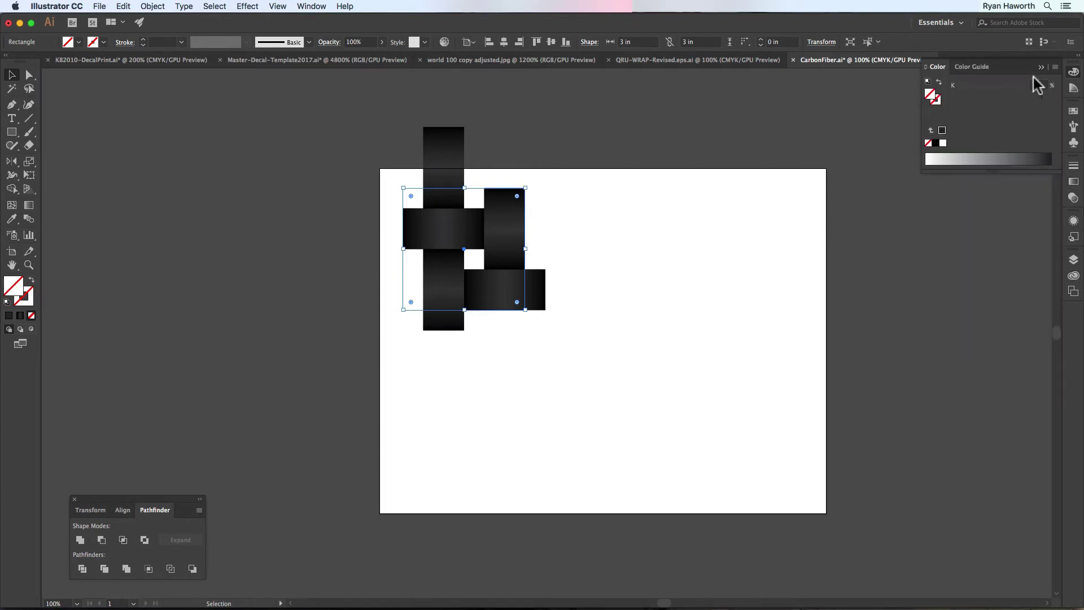
left_click(935, 144)
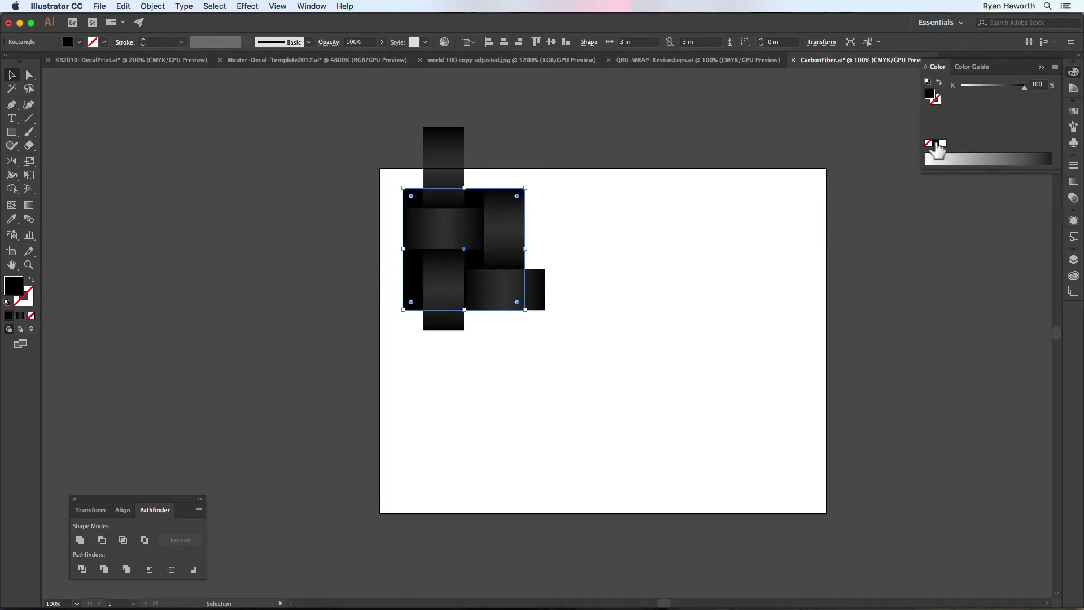
left_click(535, 160)
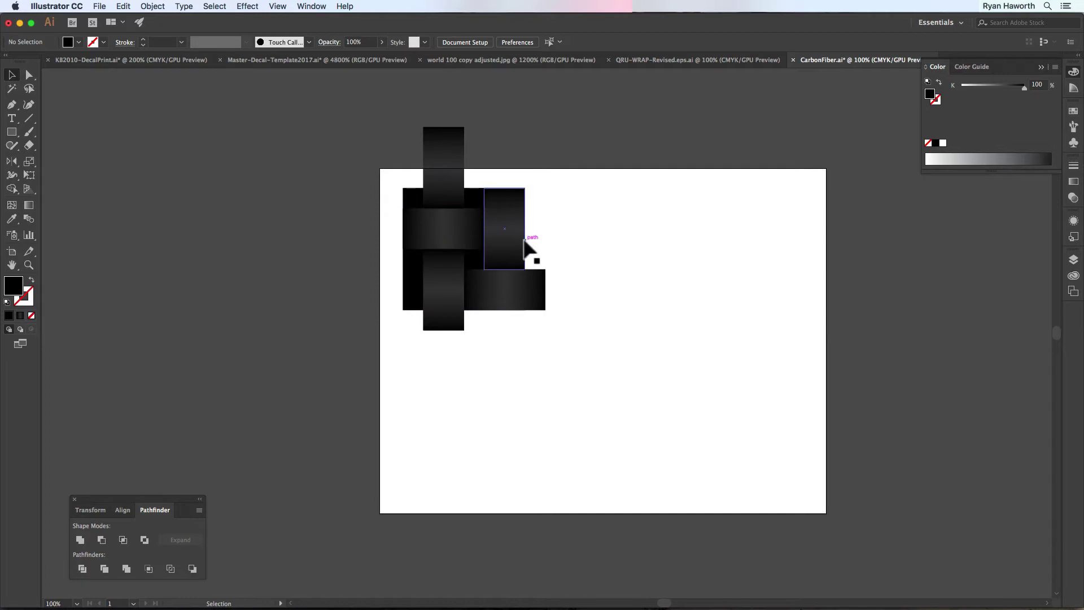
key("super")
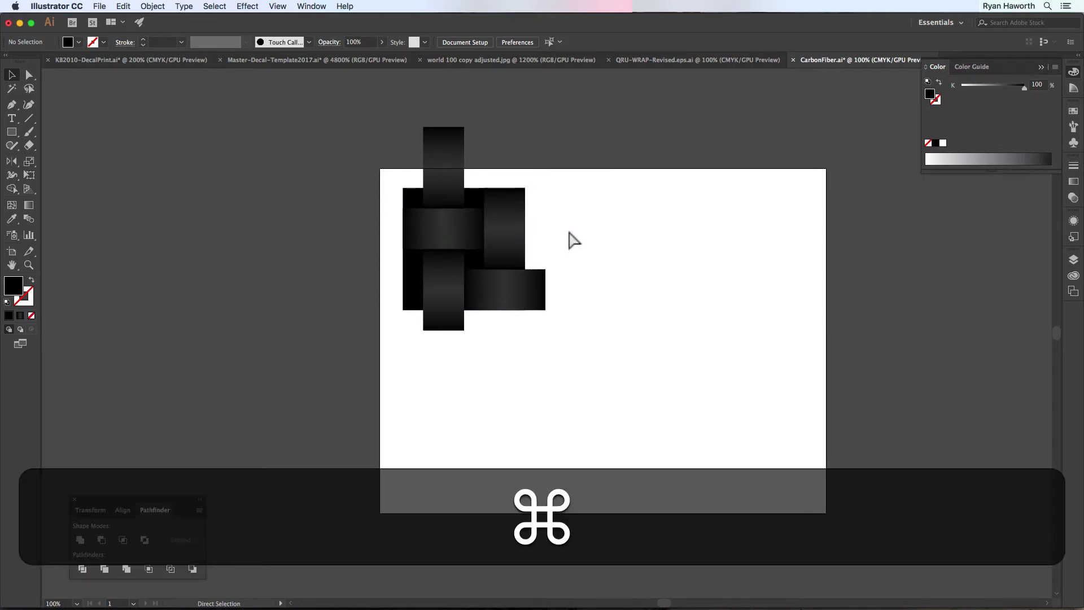
key("super+f")
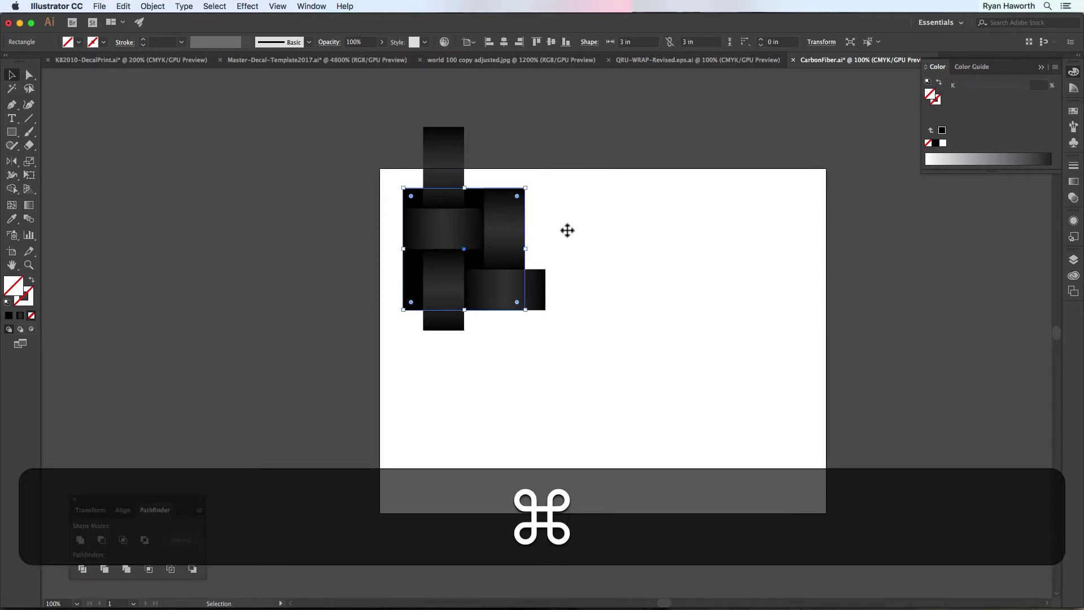
left_click(390, 176)
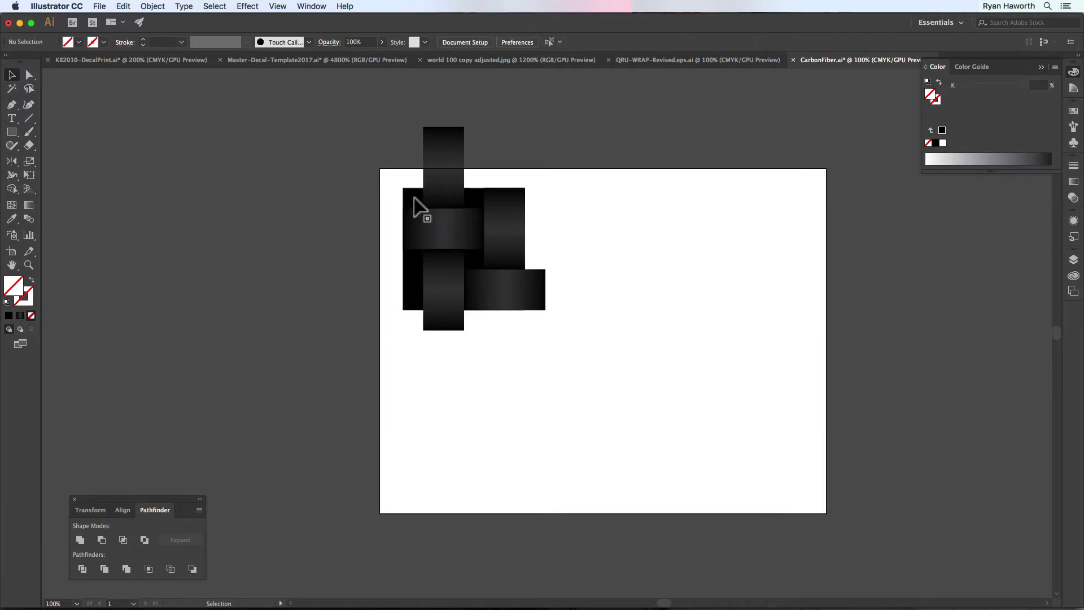
key("super")
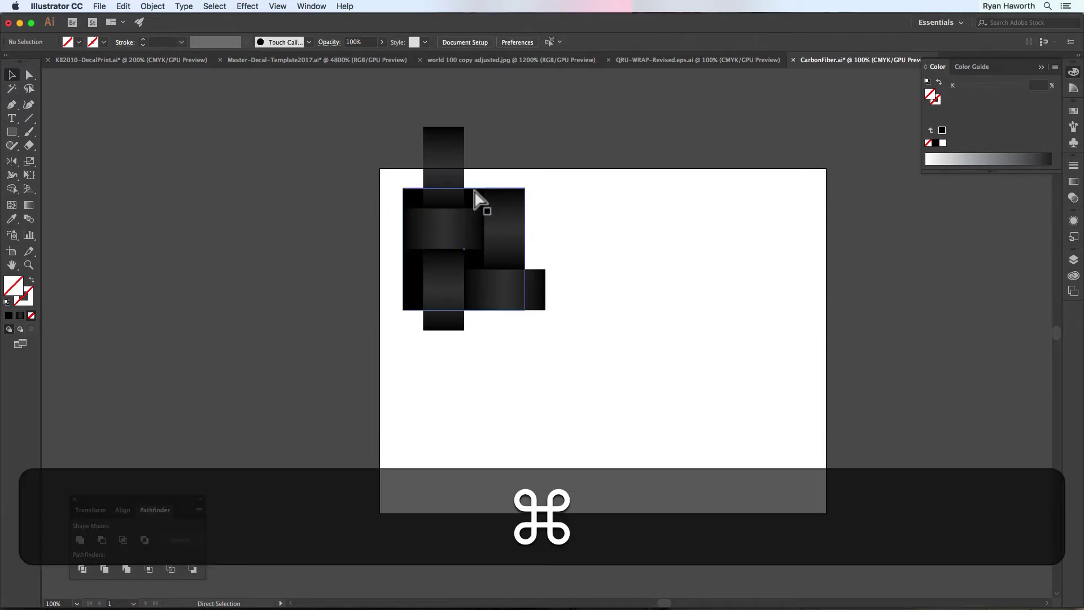
key("super+z")
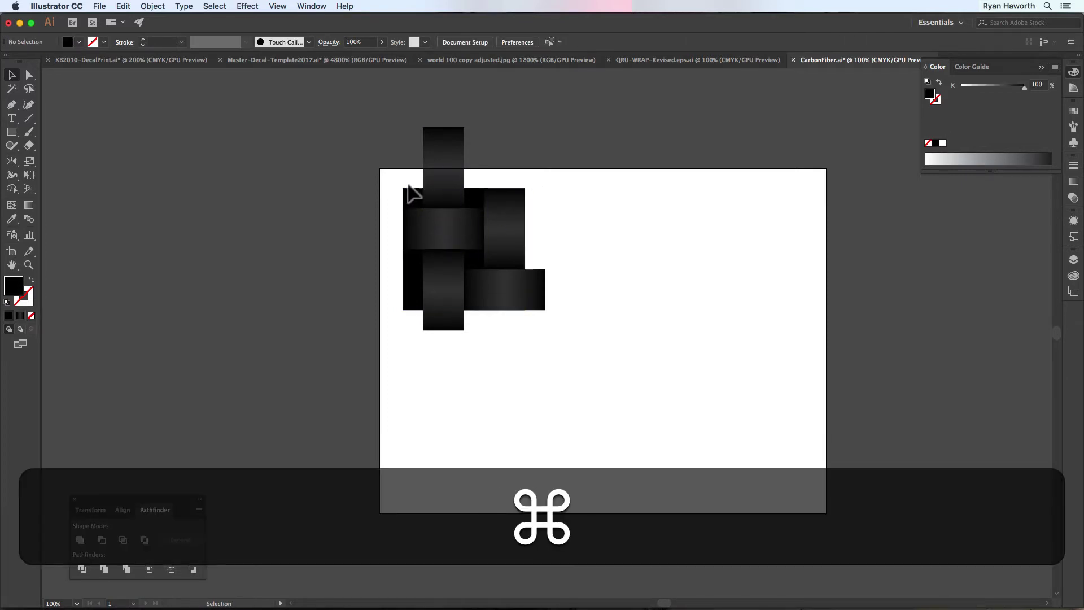
Step: Select all the gradient rectangles together with the black backing square and group them
left_click_drag(436, 204, 553, 334)
key("super")
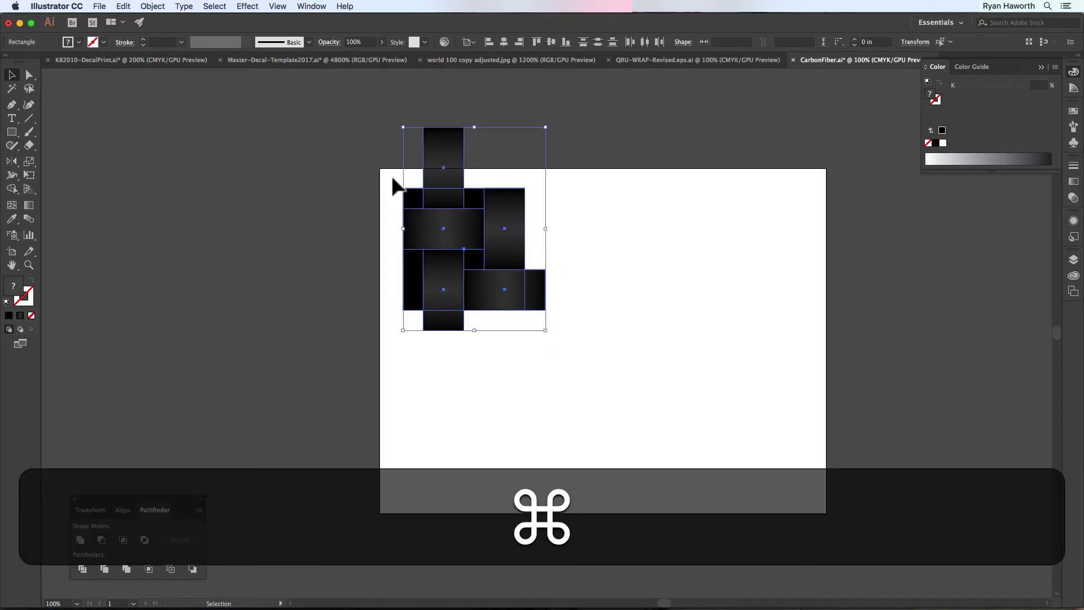
left_click_drag(391, 169, 549, 354)
key("super")
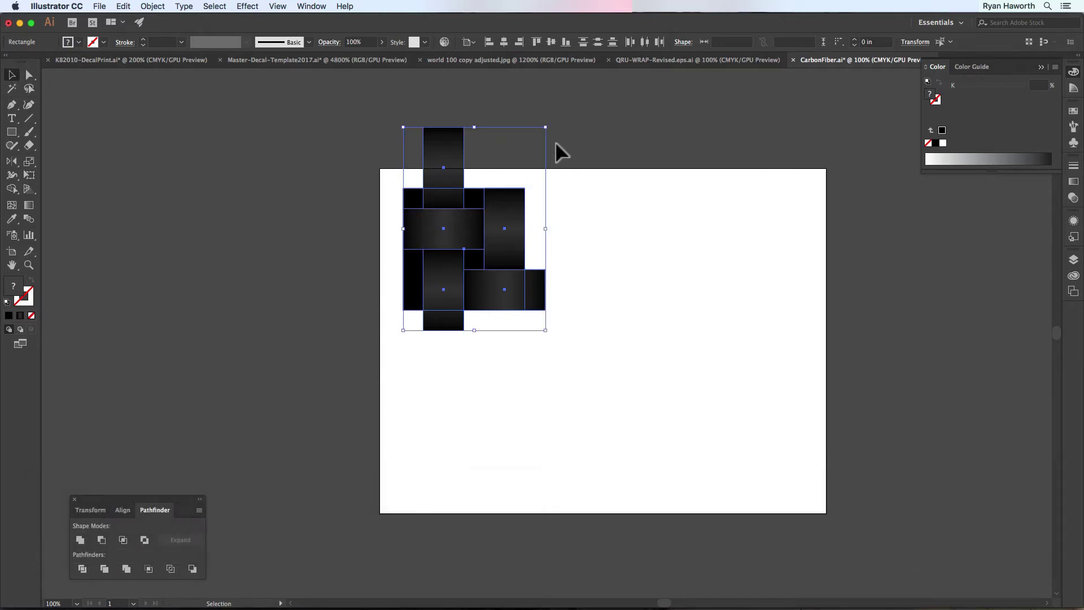
left_click(631, 161)
key("super+a")
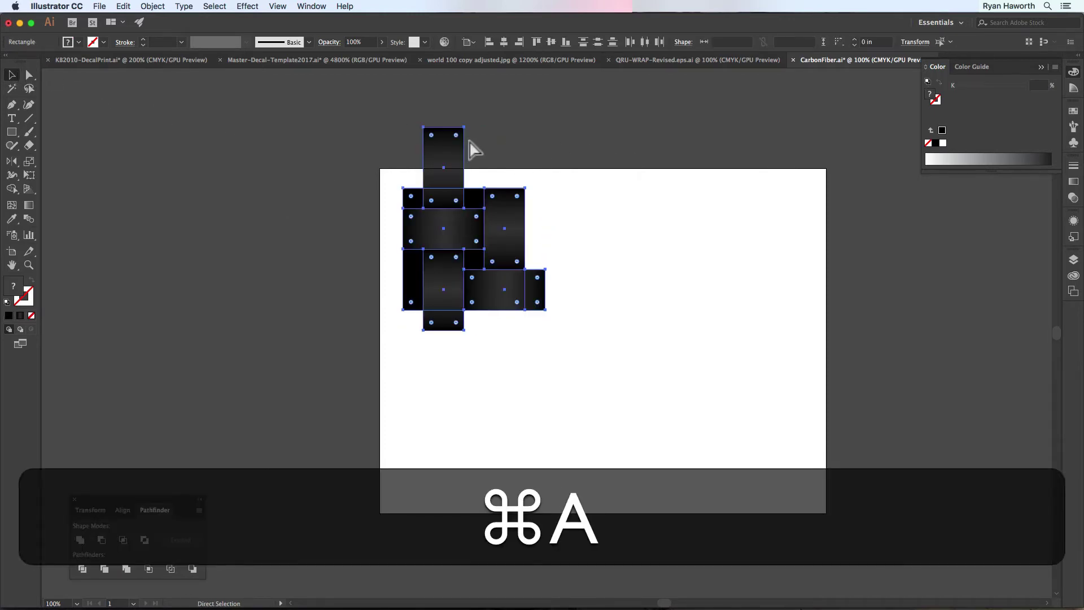
left_click_drag(375, 158, 578, 358)
left_click(504, 226, "shift")
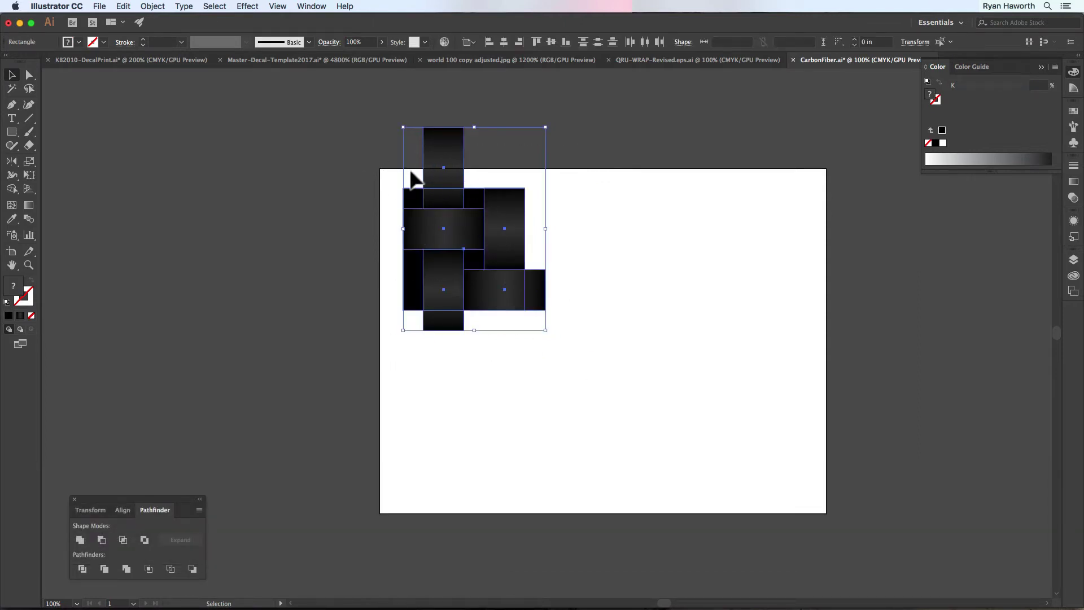
key("super")
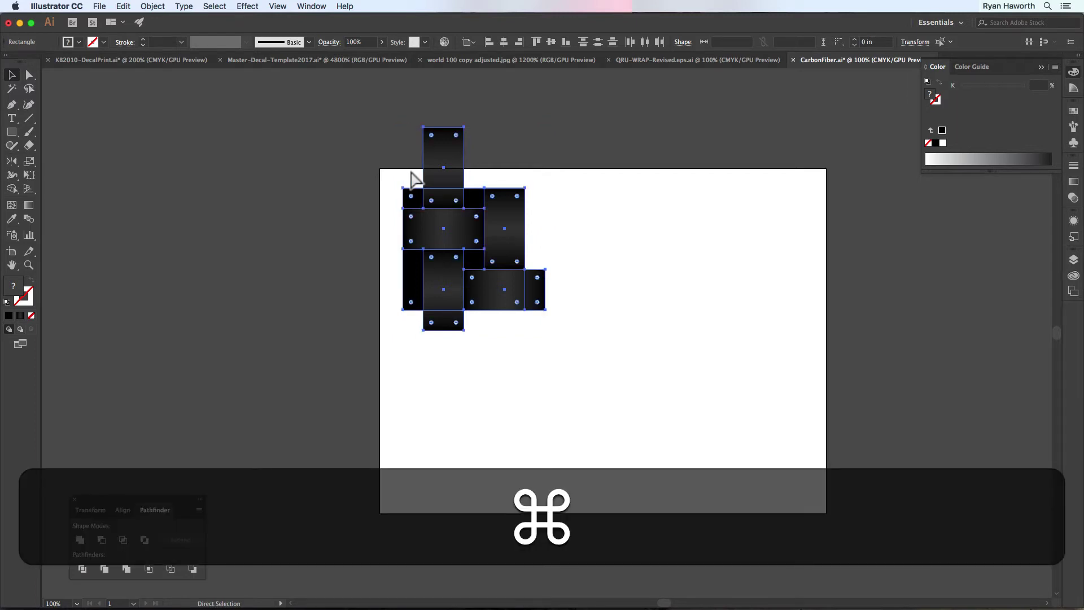
key("super+g")
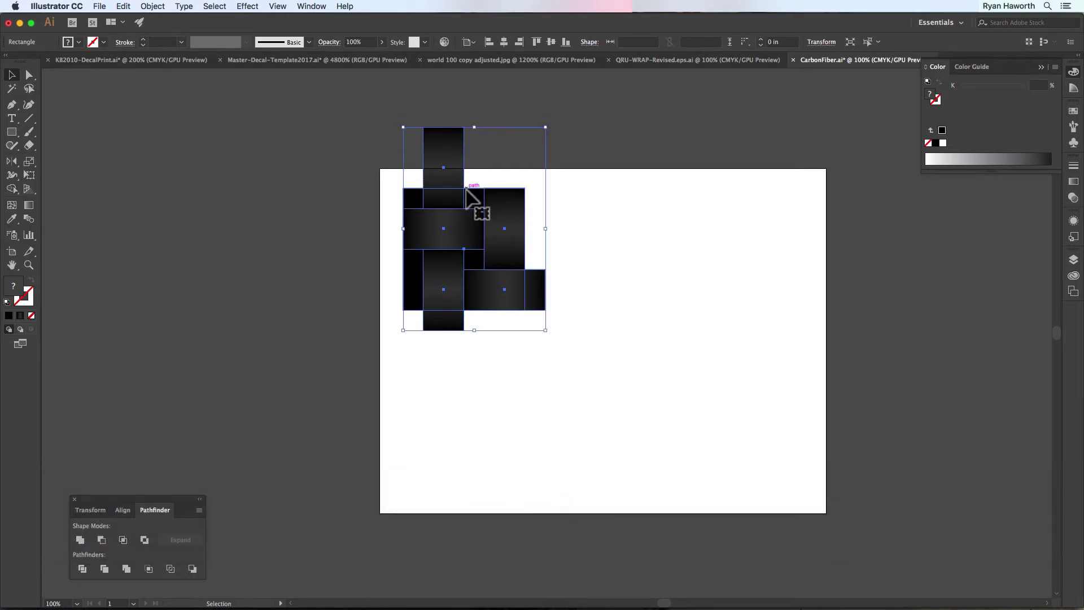
Step: Paste the copied unfilled square in front of the group and use it as a clipping mask to trim the weave
key("super")
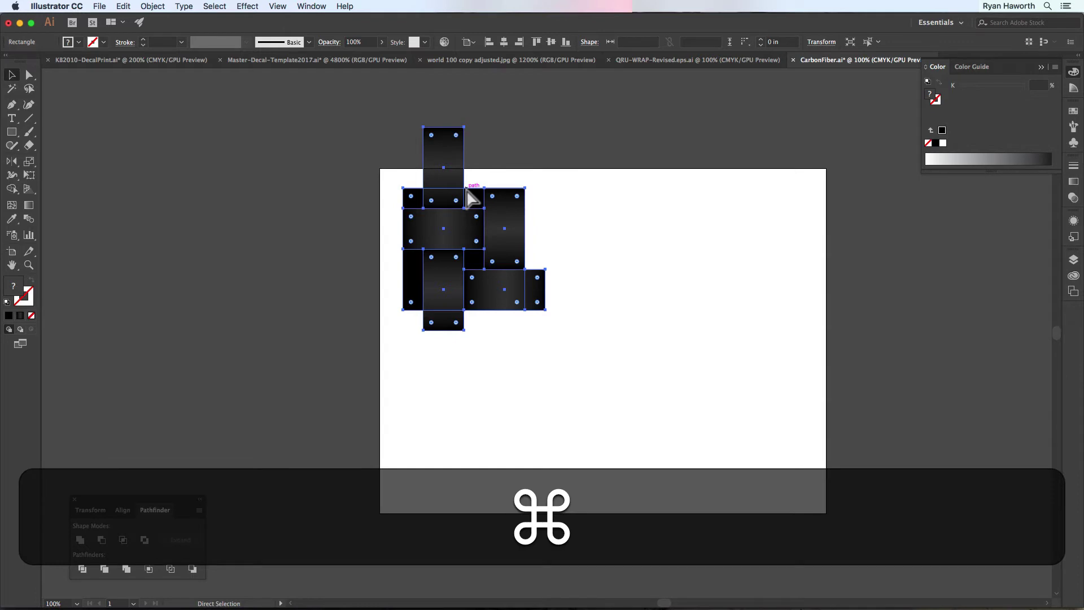
key("super+f")
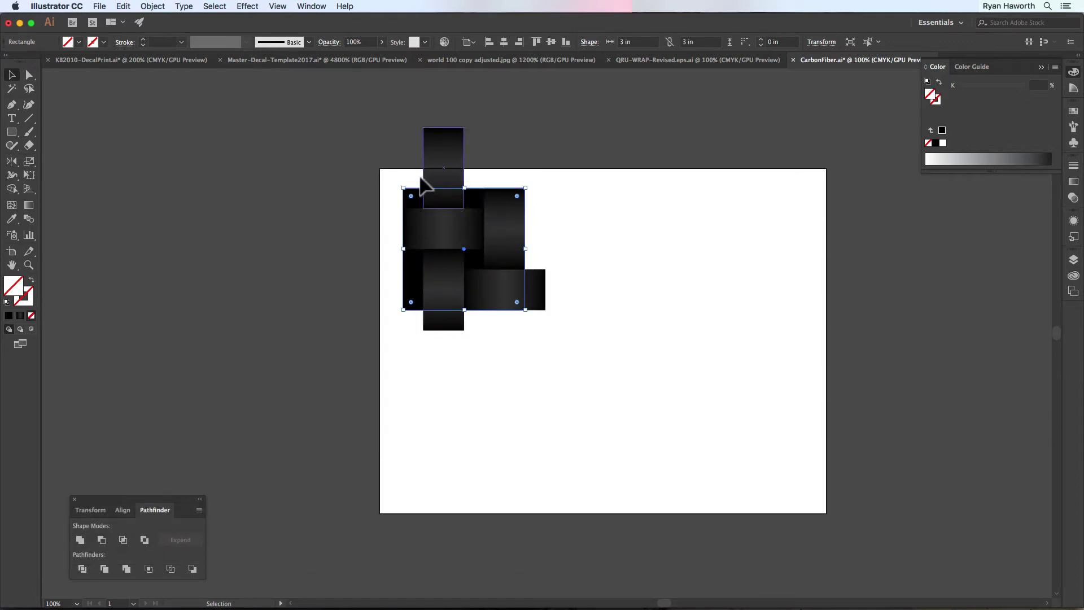
key("shift")
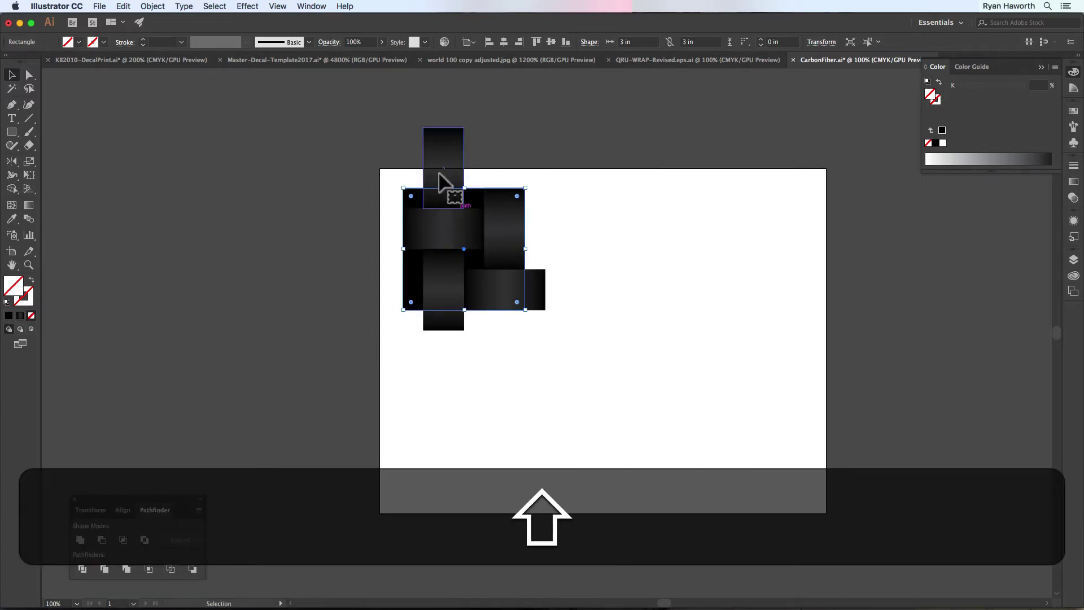
key("shift")
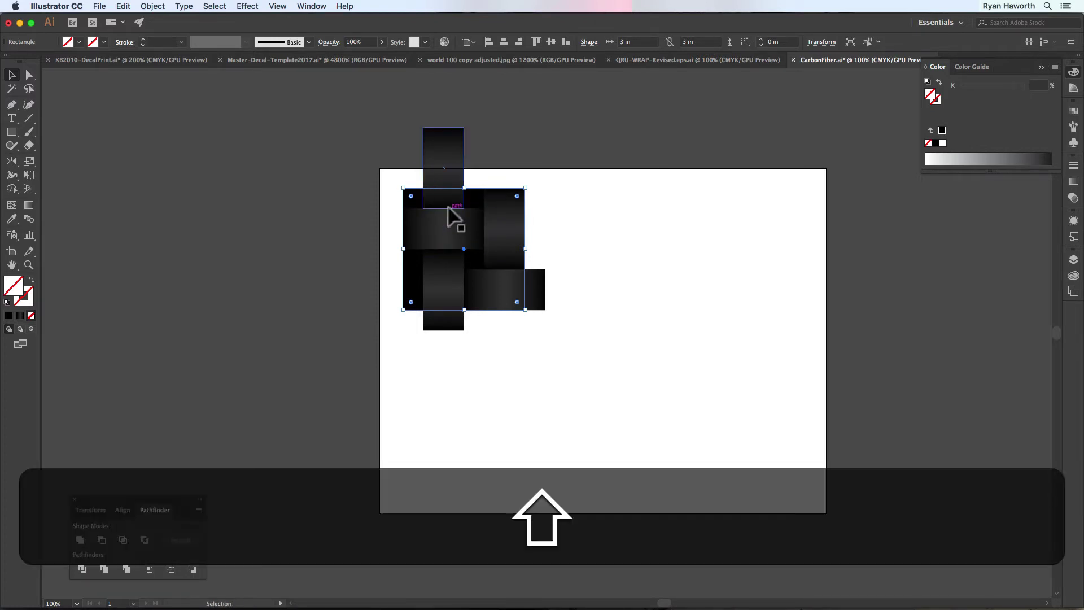
left_click(448, 208, "shift")
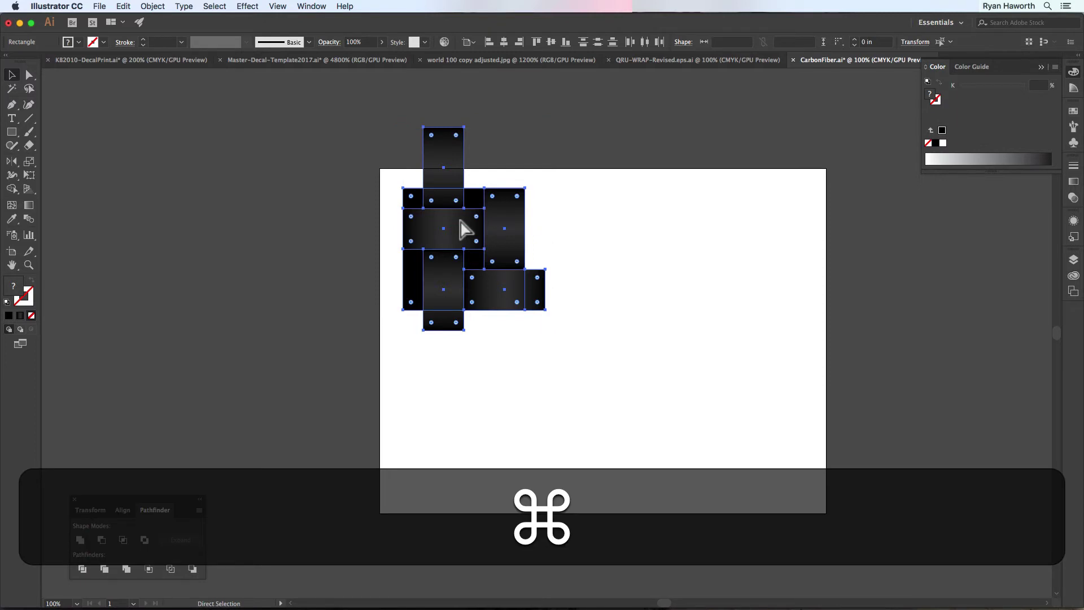
key("super+7")
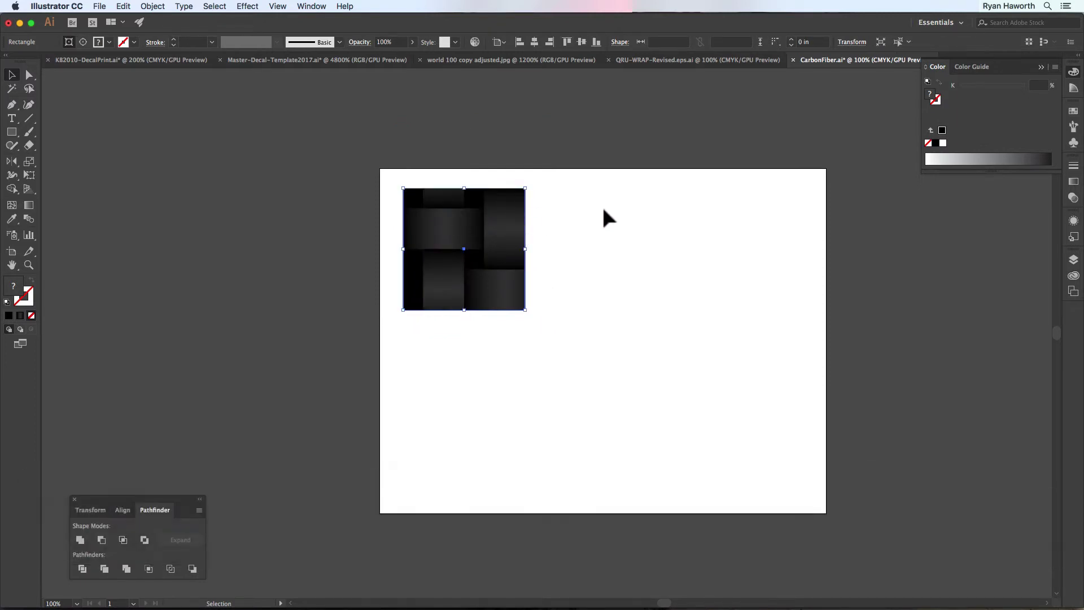
Step: Duplicate the clipped weave tile twice to the right, edge to edge, to form a row of three tiles
left_click(603, 215)
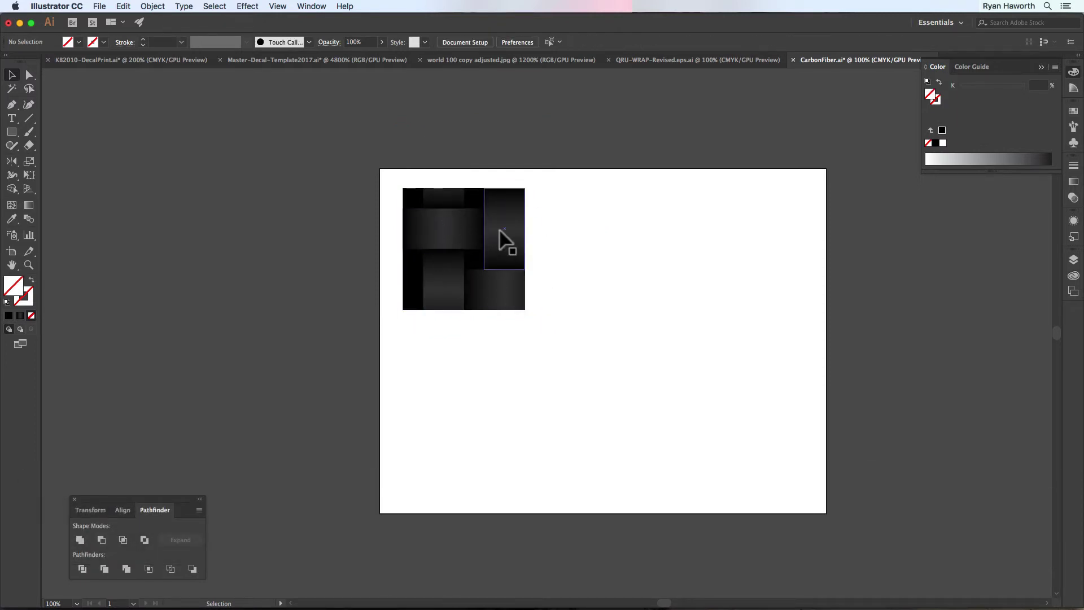
left_click_drag(468, 229, 696, 220)
left_click(552, 230, "shift")
Step: Duplicate the row of three weave tiles straight down so the copy sits directly against its lower edge
left_click_drag(387, 213, 714, 283)
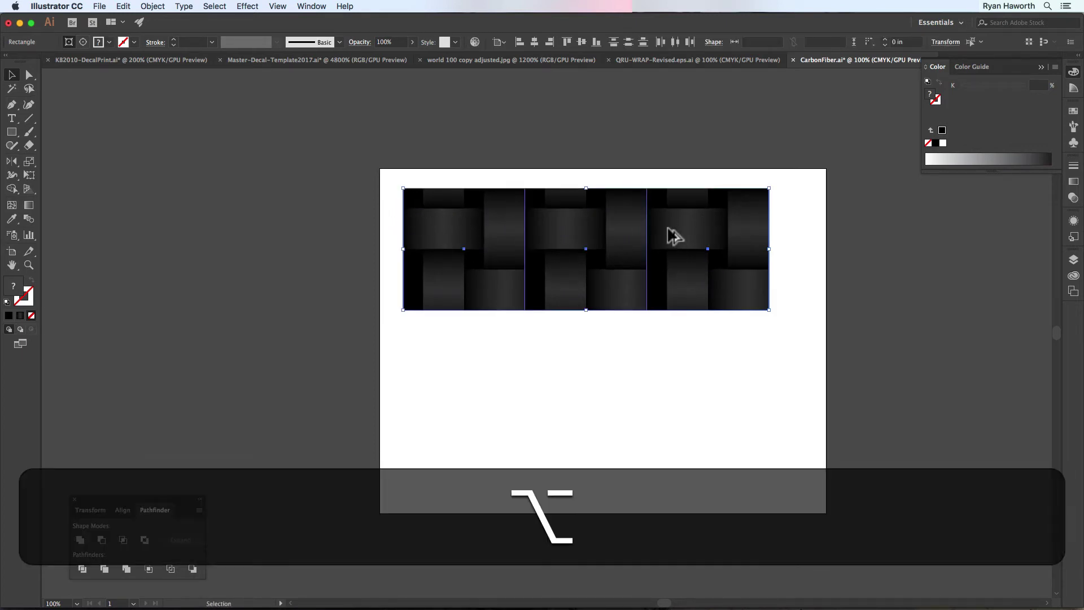
left_click(672, 232, "alt+shift")
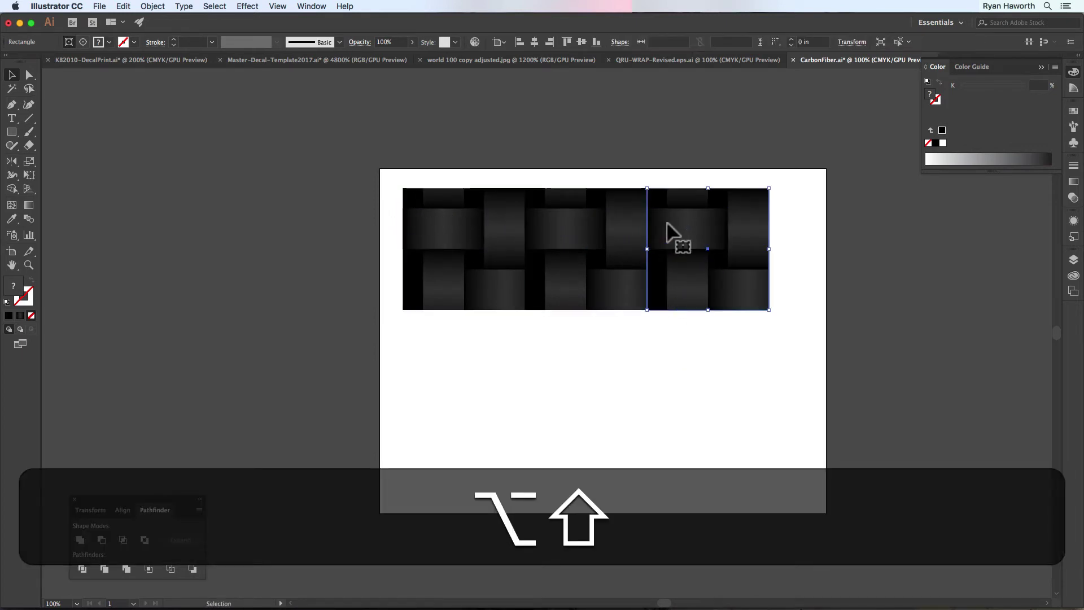
left_click(416, 259, "shift")
left_click_drag(549, 230, 546, 352)
left_click(639, 162)
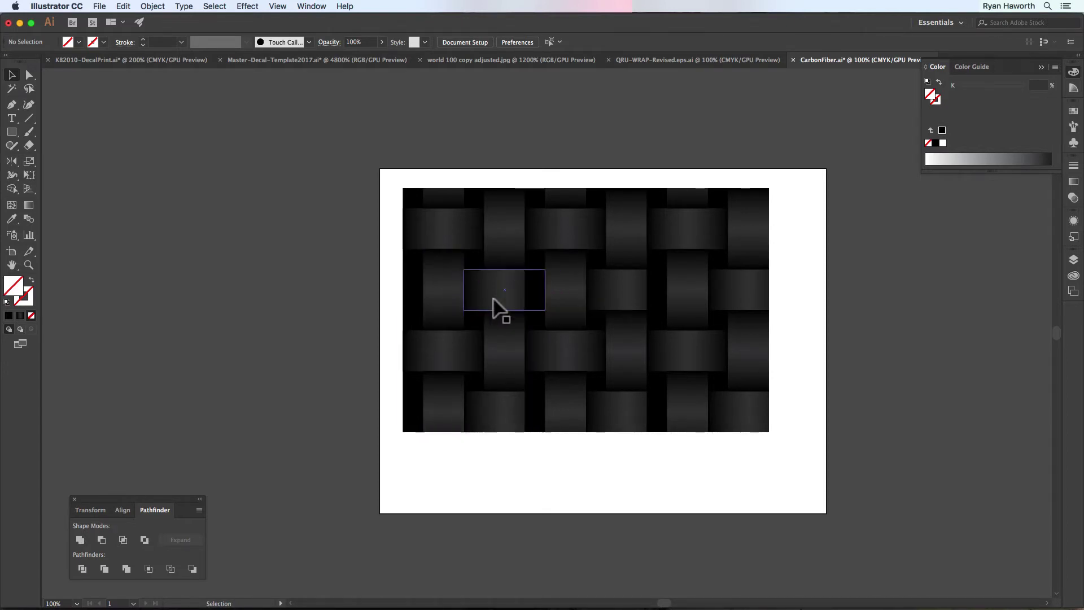
Step: Delete the extra copies of the weave tile, keeping only the original upper-left tile
left_click_drag(776, 465, 581, 193)
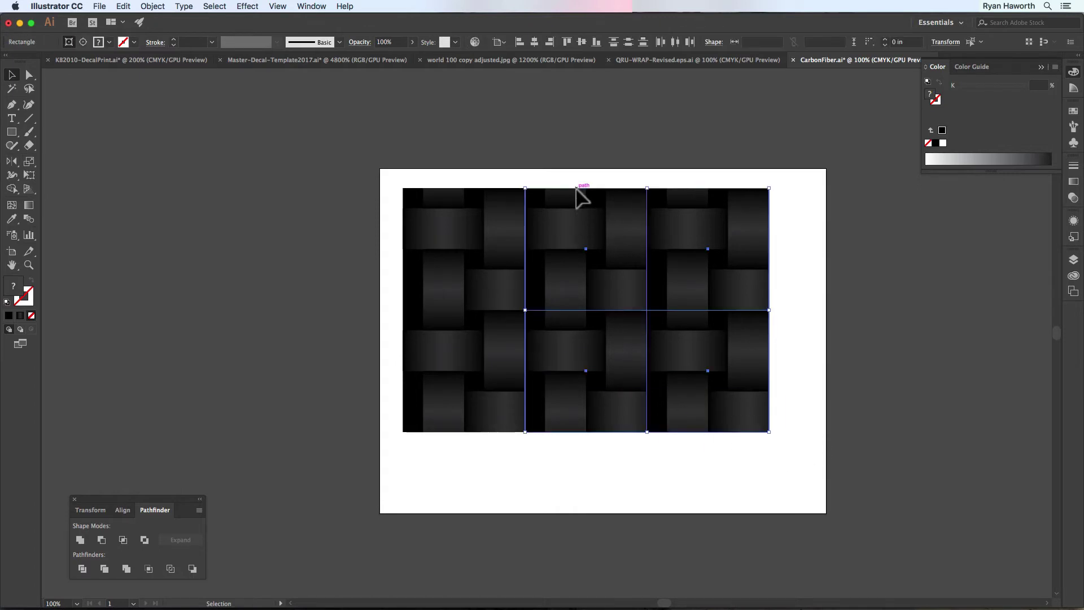
key("BackSpace")
left_click(503, 351)
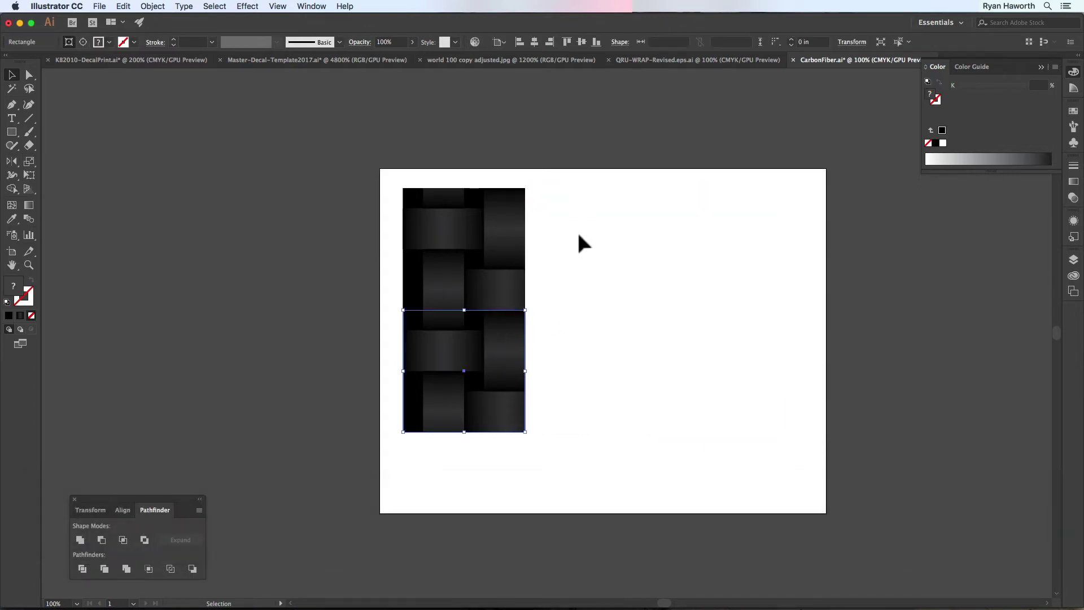
key("BackSpace")
Step: Isolate the clipping mask of the remaining tile and ungroup all the weave pieces inside it
double_click(472, 223)
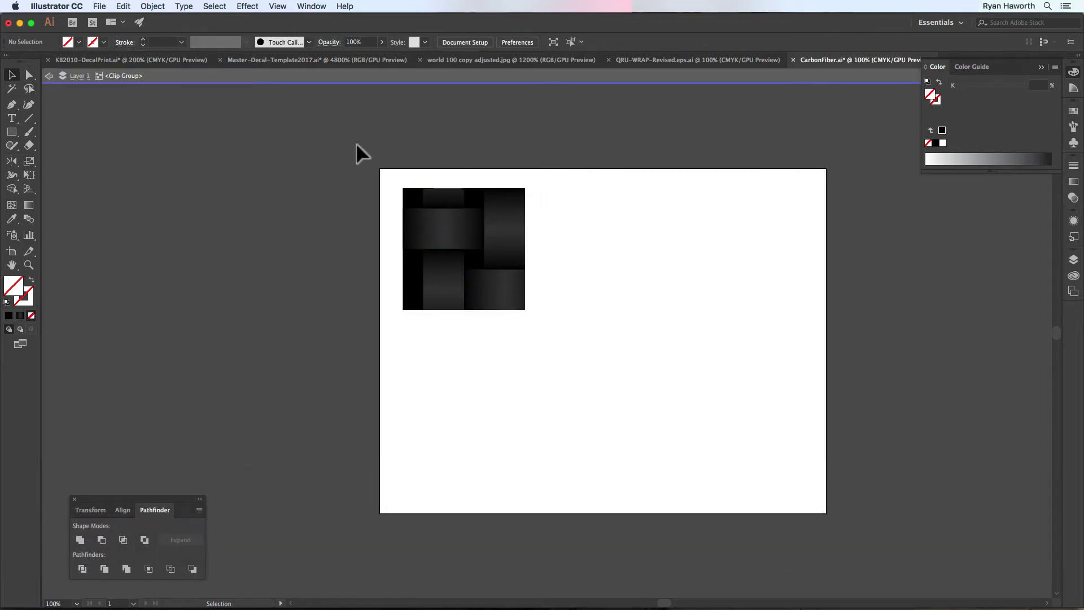
key("Escape")
right_click(437, 203)
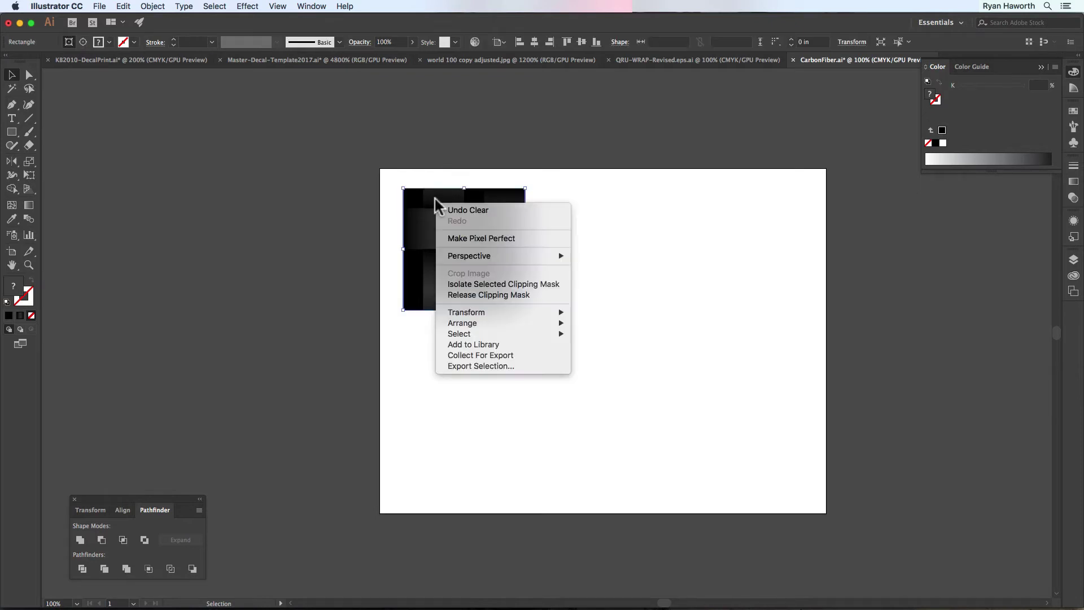
left_click(470, 286)
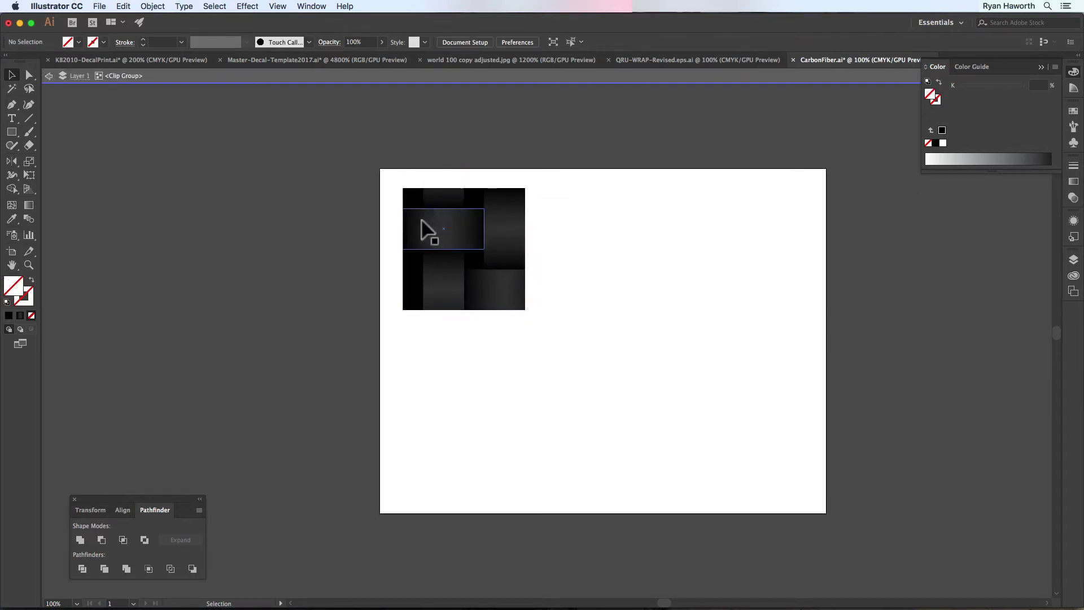
key("super+a")
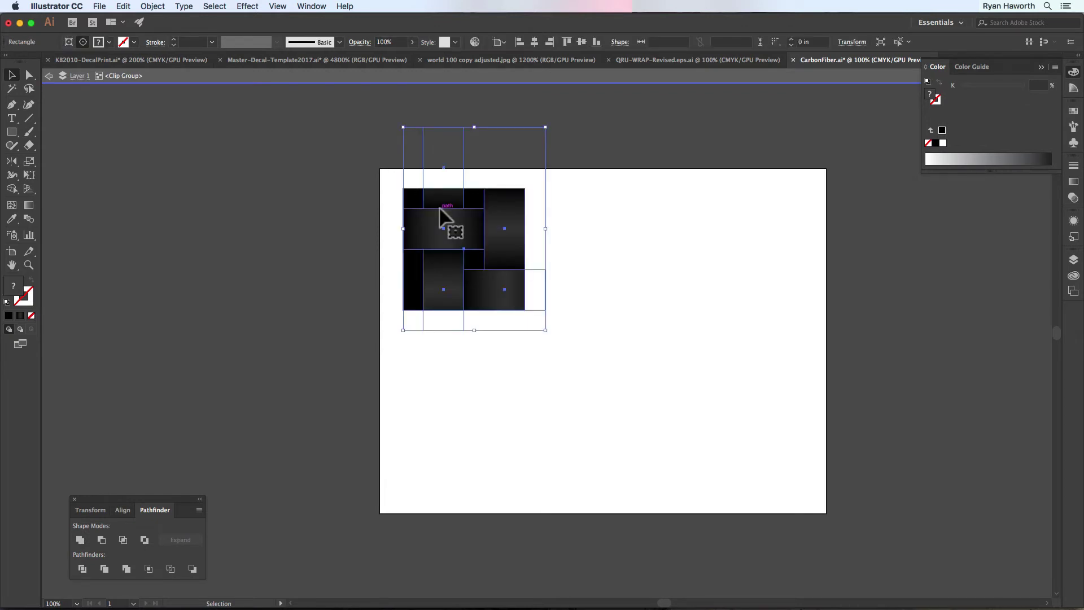
right_click(446, 203)
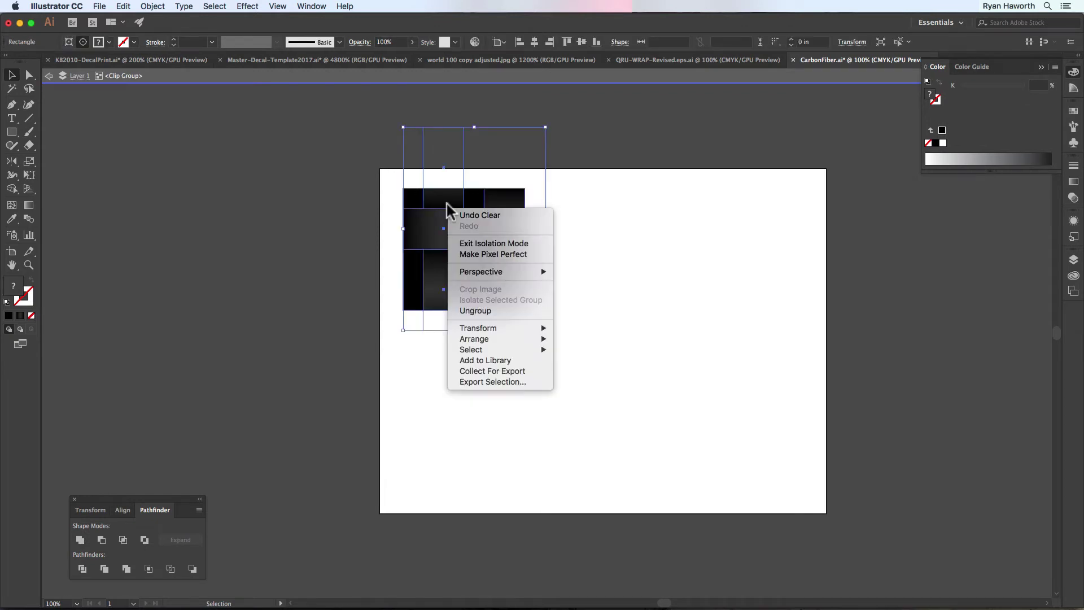
left_click(426, 209)
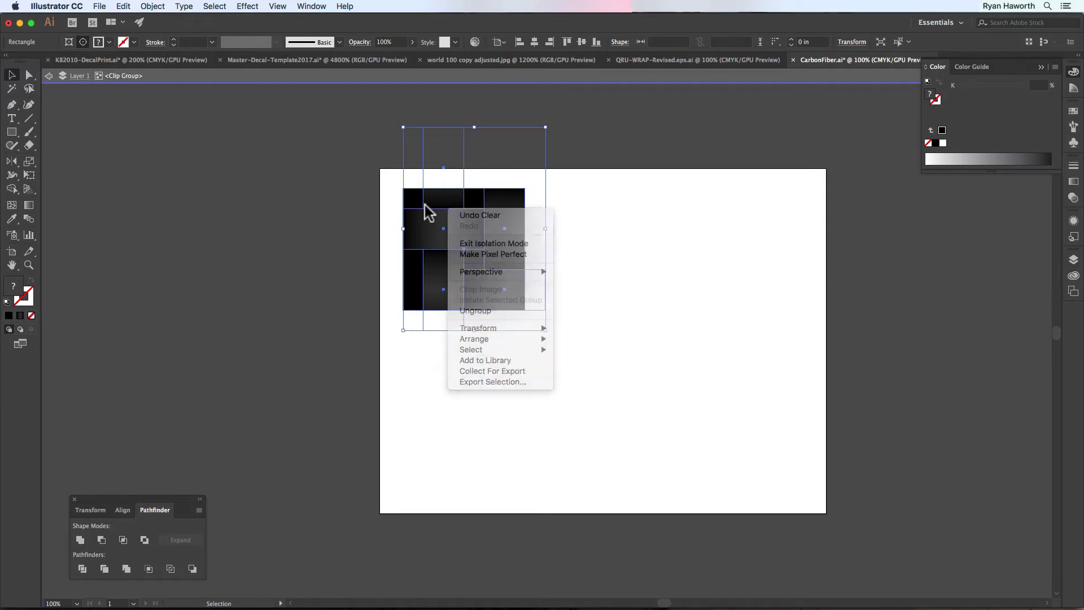
right_click(448, 209)
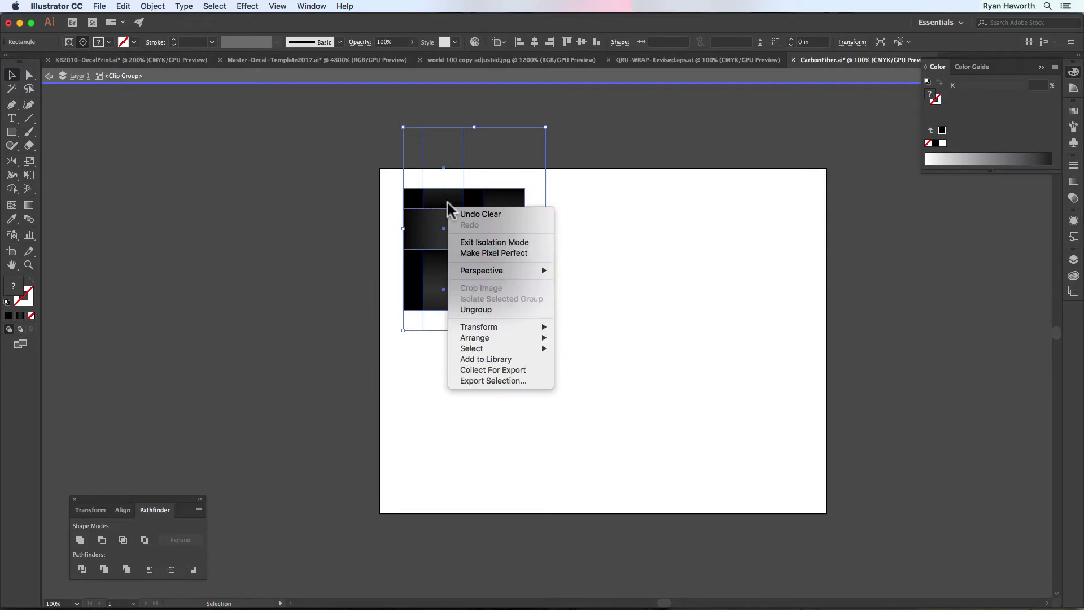
left_click(502, 310)
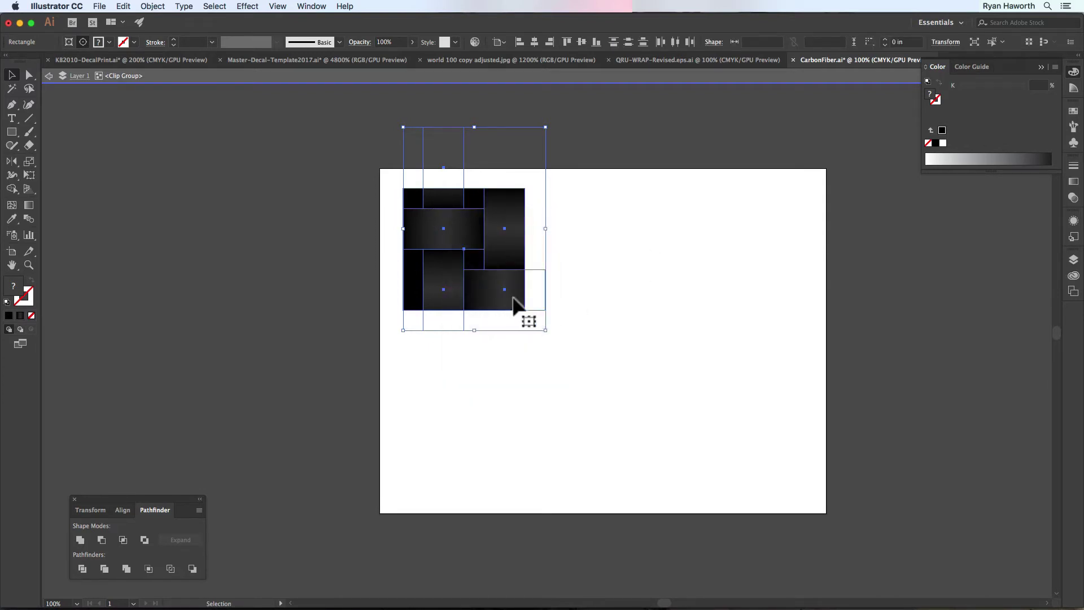
Step: Select the five gradient rectangles without the black backing and shift them horizontally 0.25 in to the left
left_click(580, 134)
left_click(456, 199)
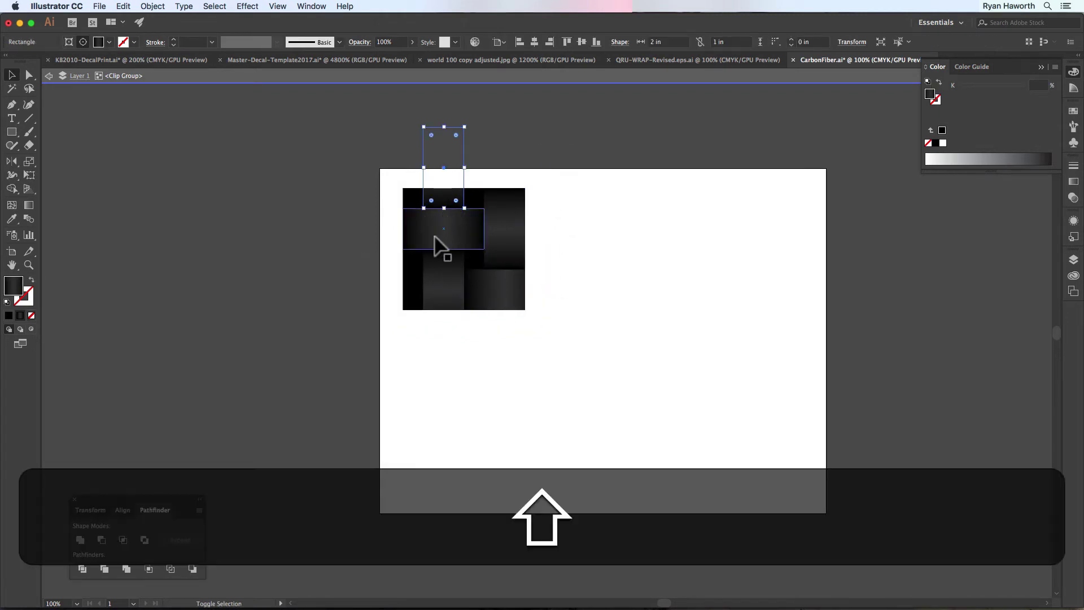
left_click(438, 242, "shift")
left_click(445, 286, "shift")
left_click(482, 290, "shift")
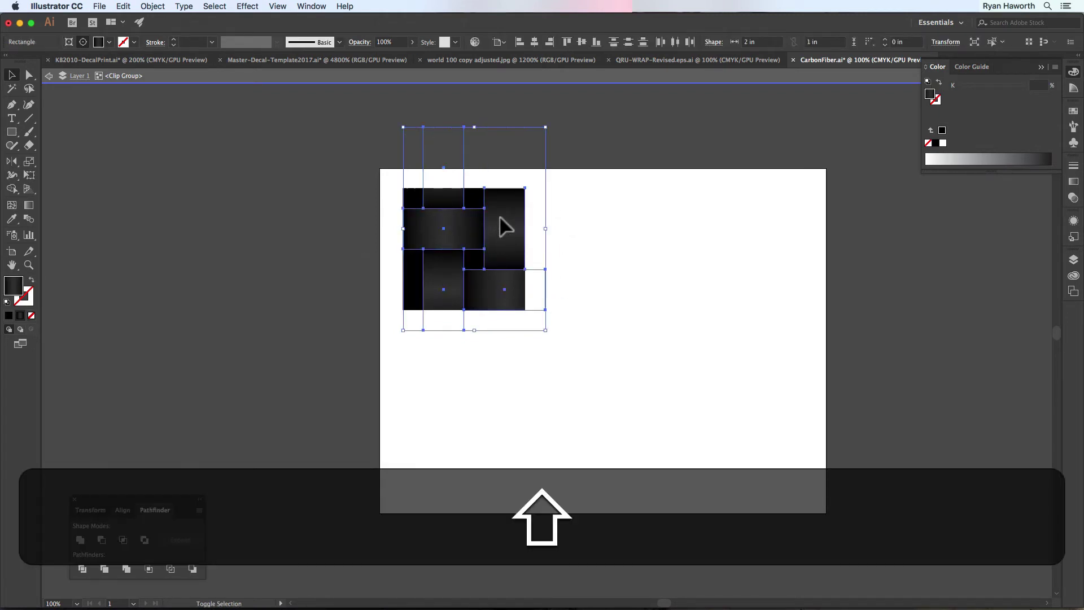
left_click_drag(494, 206, 486, 207)
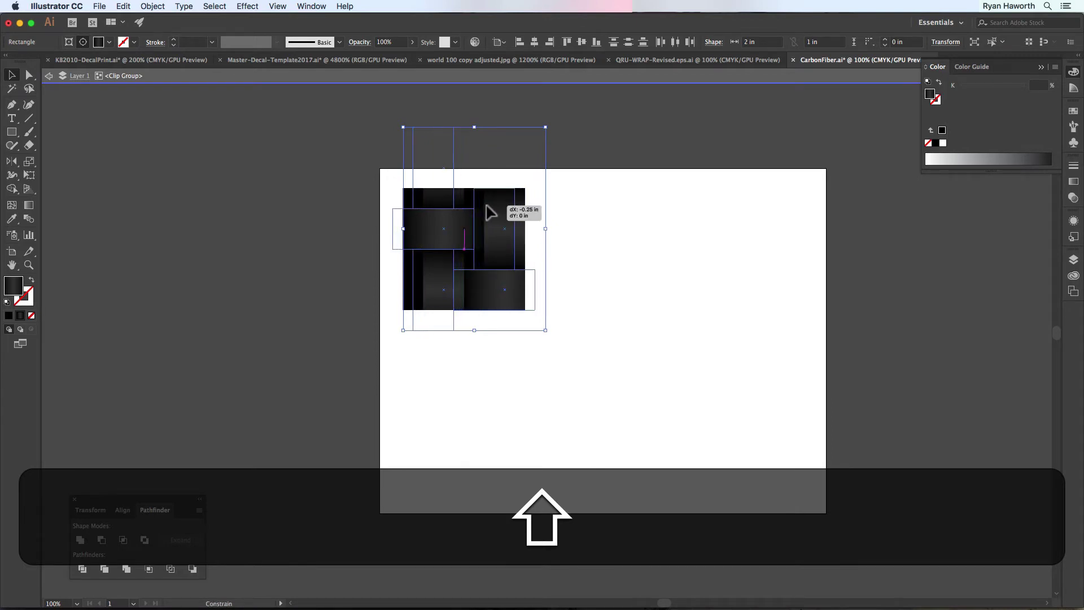
left_click_drag(486, 207, 486, 206)
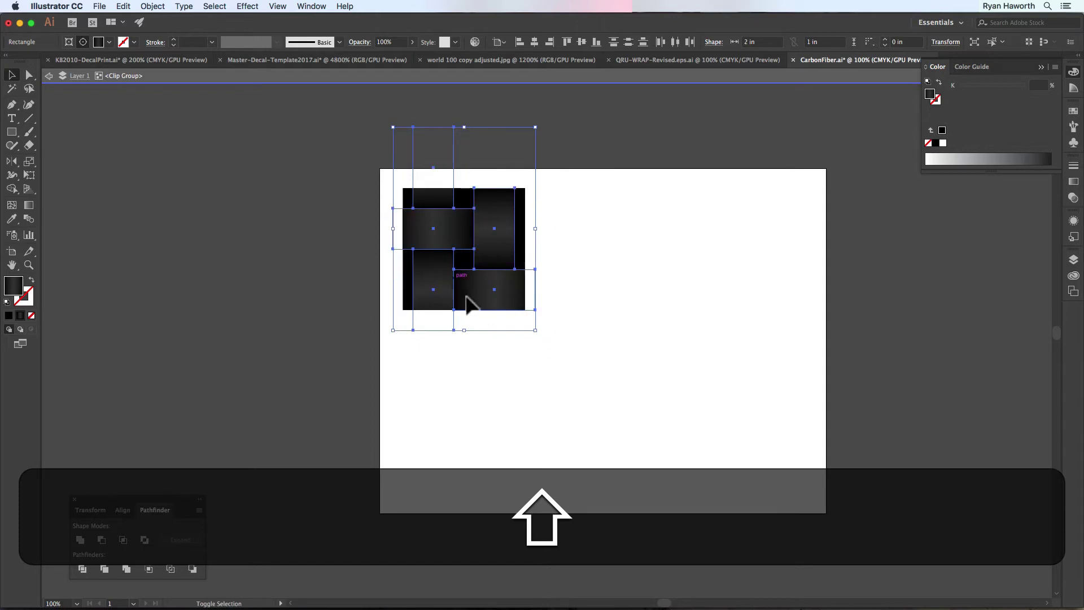
Step: Move the five gradient rectangles straight up about 0.25 in within the tile and deselect them
left_click_drag(471, 290, 465, 280)
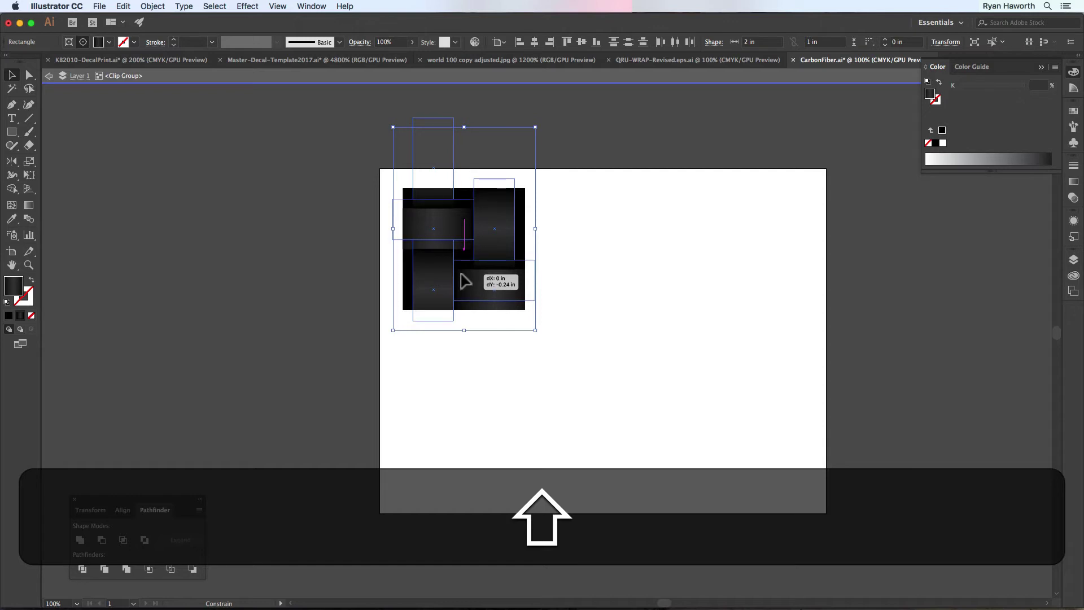
left_click_drag(464, 280, 466, 282)
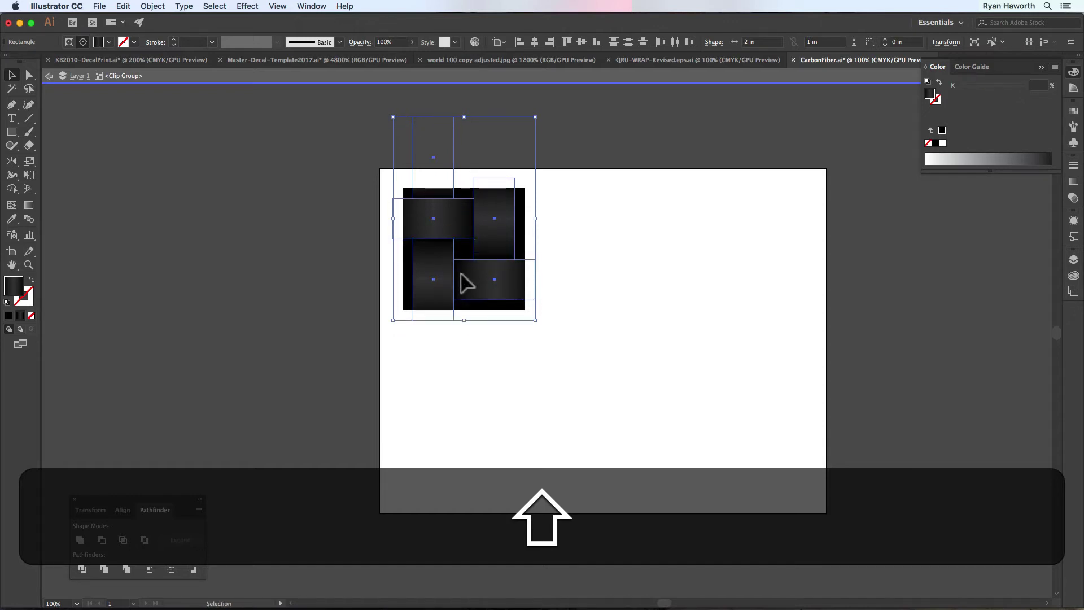
left_click(593, 218)
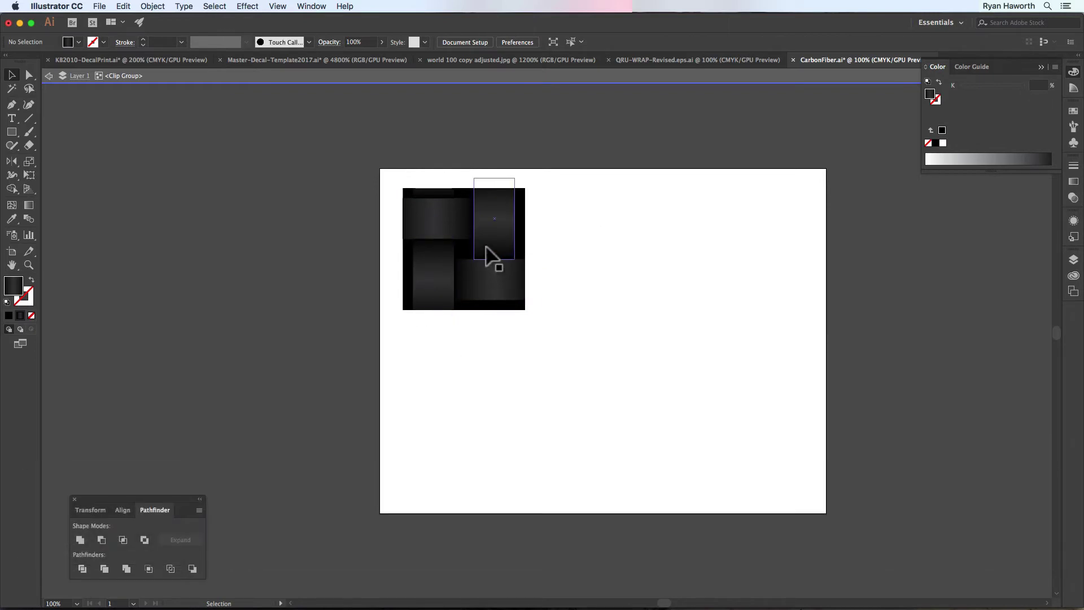
Step: Copy the upper-right vertical gradient rectangle straight down so that its end shows at the tile's lower edge
left_click(434, 193)
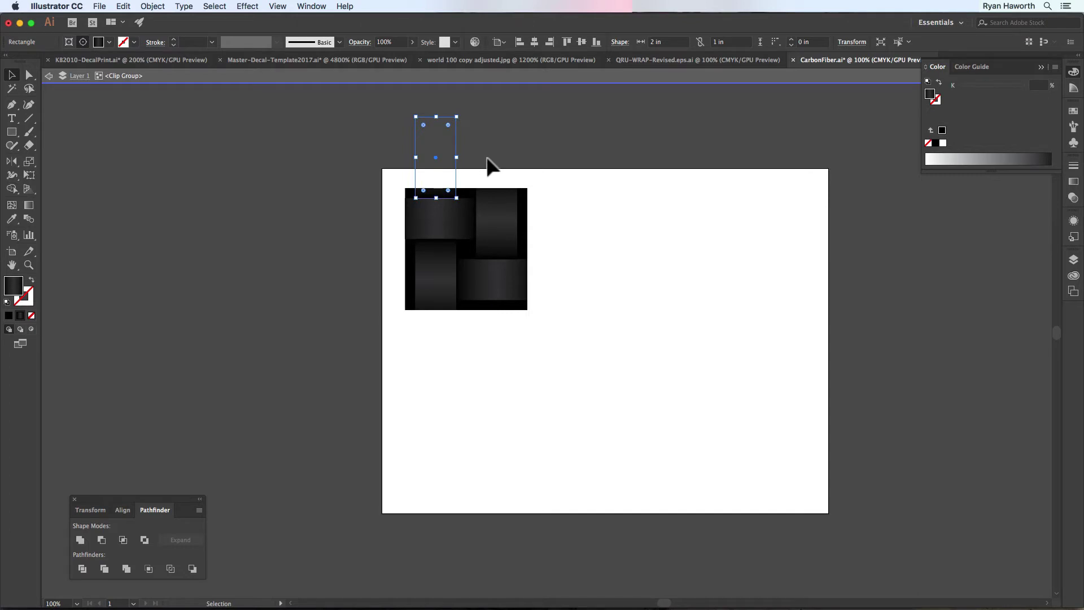
key("super+shift+bracketright")
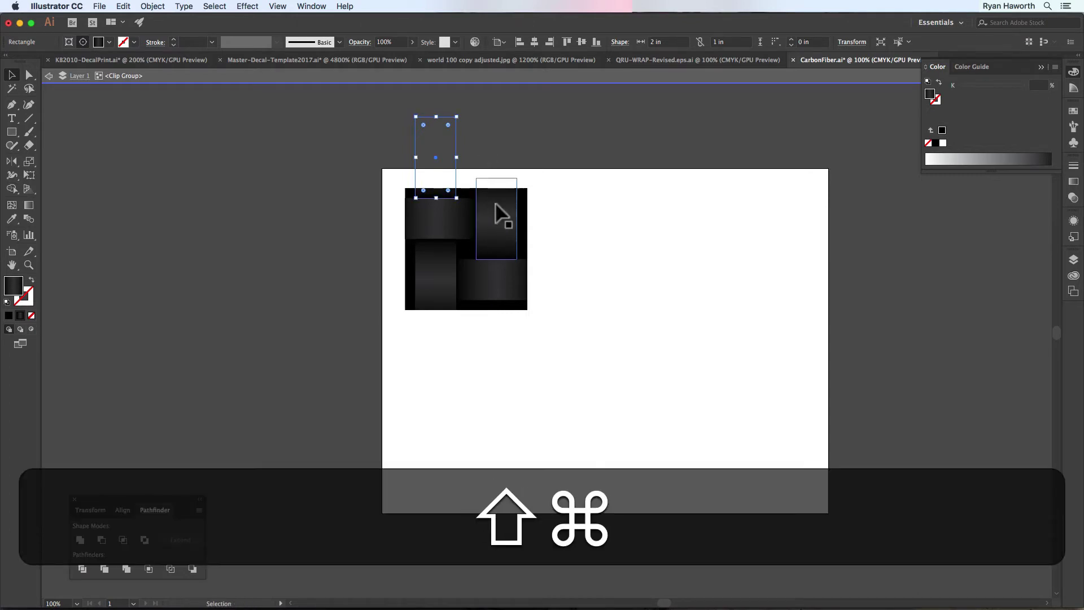
left_click(494, 206)
left_click_drag(494, 206, 493, 328)
left_click(620, 290)
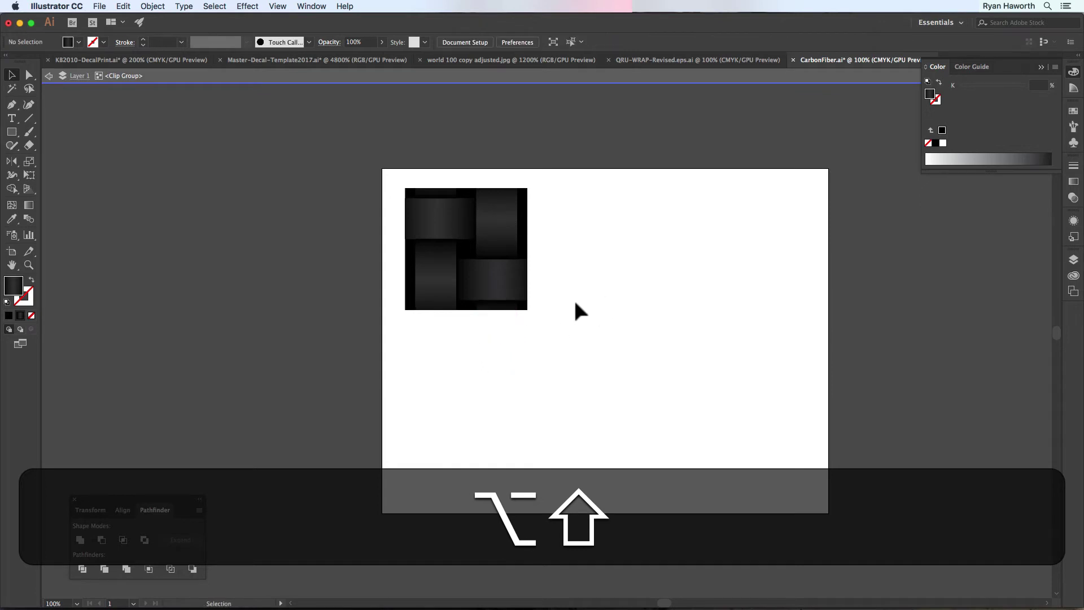
Step: Copy the upper-left horizontal gradient rectangle straight across to the tile's right side, flush against the vertical strip's right edge
left_click(443, 223)
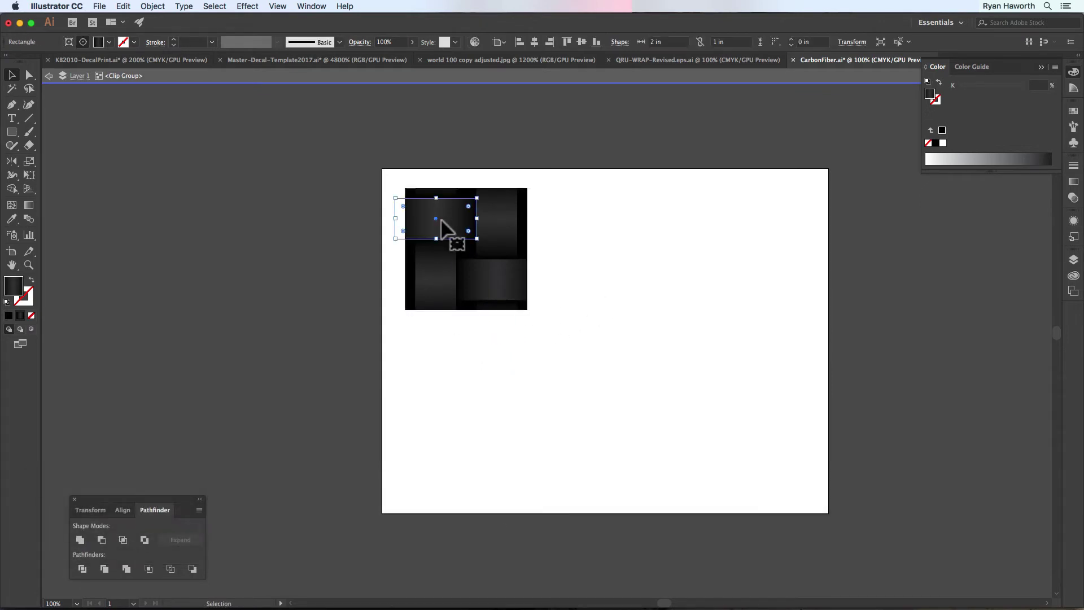
left_click_drag(443, 222, 571, 229)
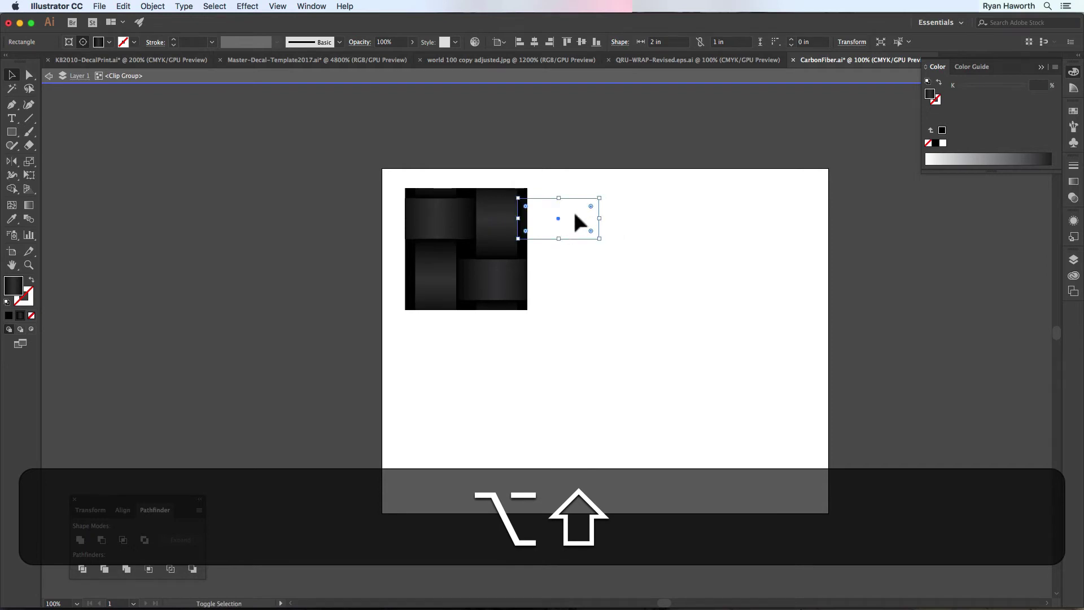
key("alt+shift+super+space")
left_click_drag(506, 193, 793, 363)
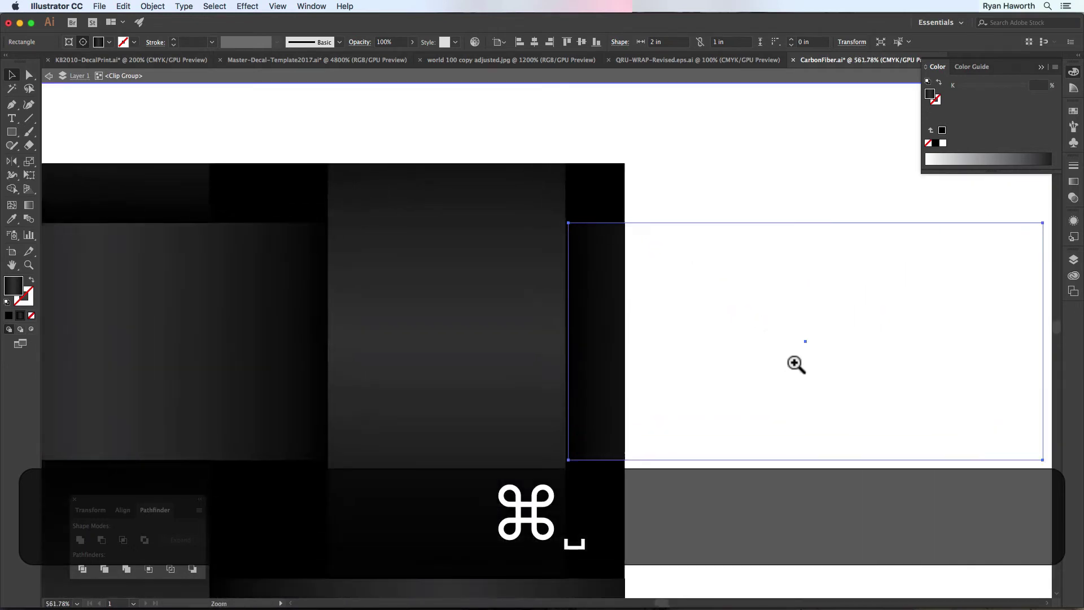
left_click_drag(588, 256, 581, 252)
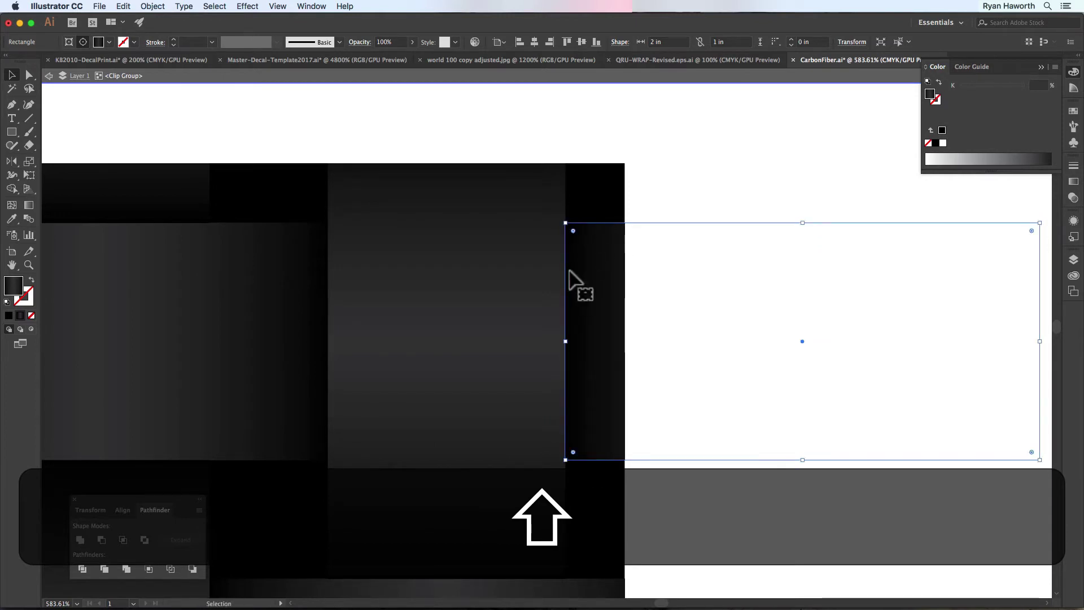
left_click(655, 150)
Step: Exit isolation mode on the clipped weave tile
key("super+minus")
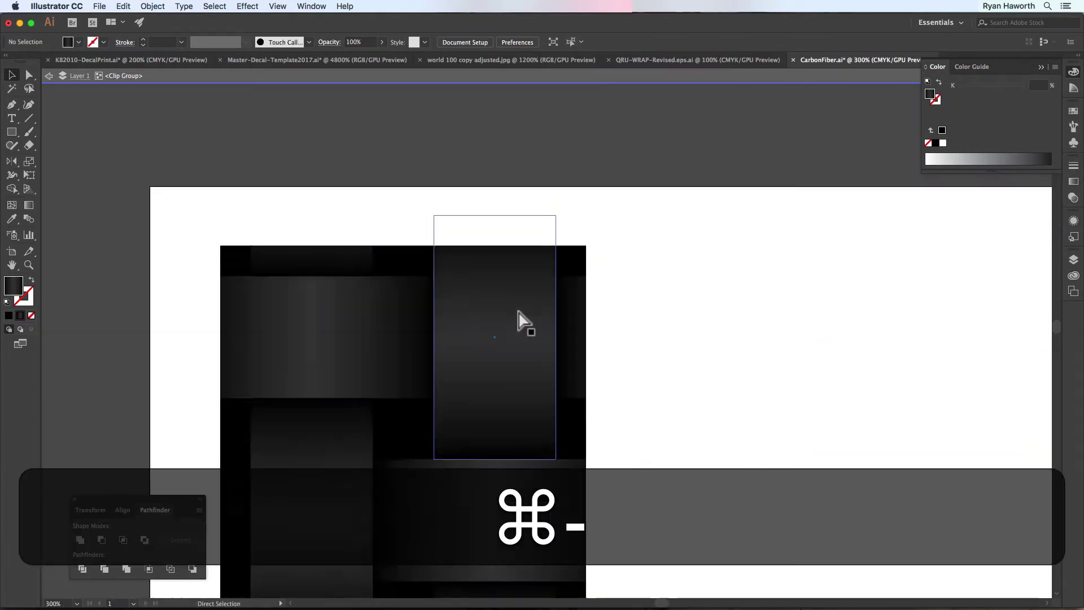
key("super+0")
key("super+space")
left_click_drag(459, 265, 474, 324)
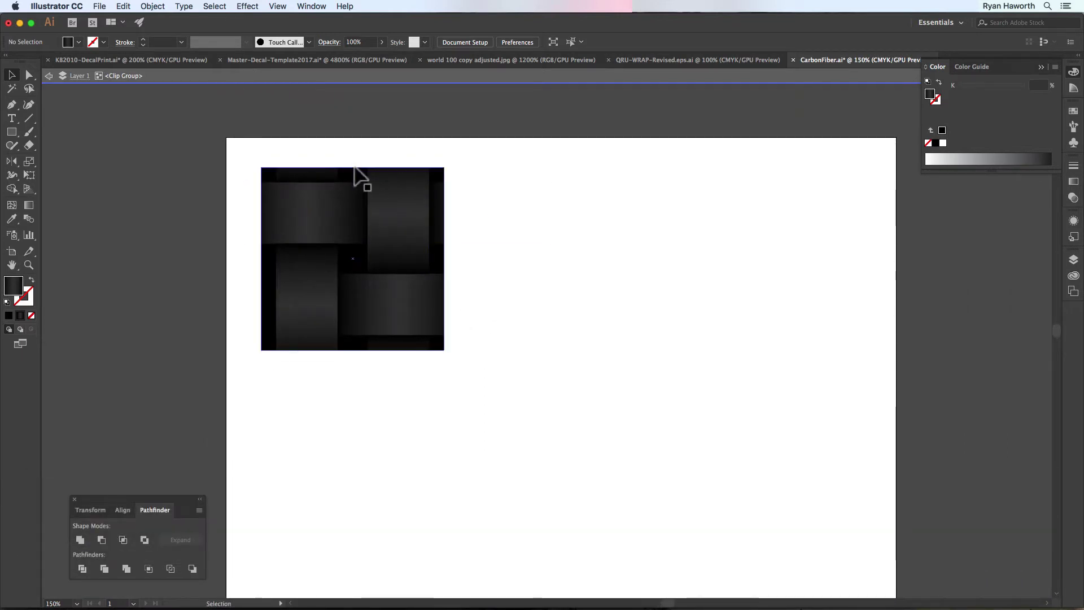
double_click(217, 134)
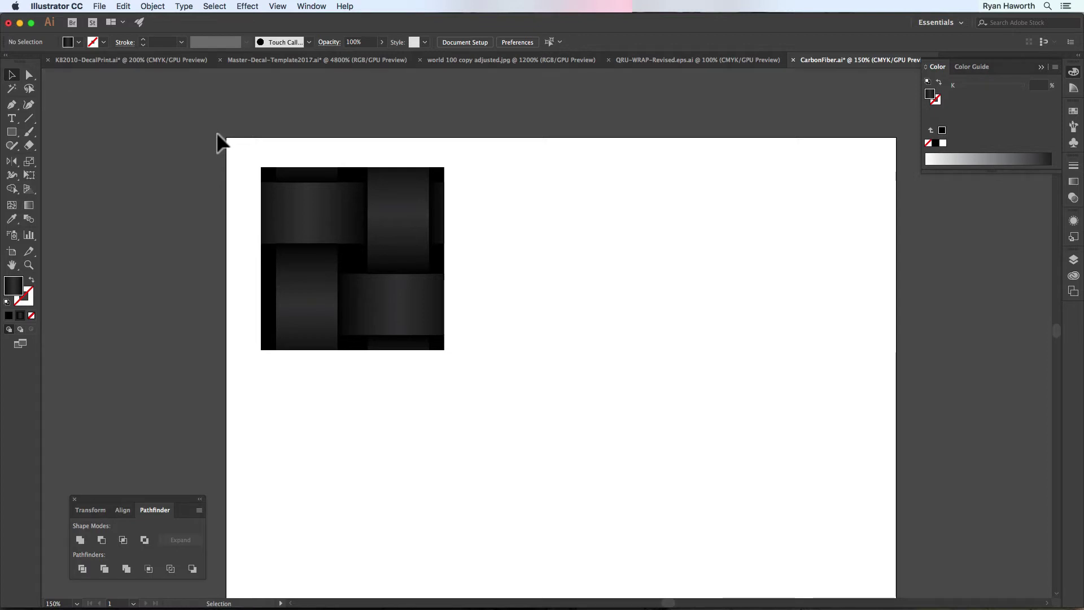
Step: Duplicate the revised weave tile twice to the right, edge to edge, to make a row of three
left_click(400, 211)
left_click_drag(348, 214, 530, 214)
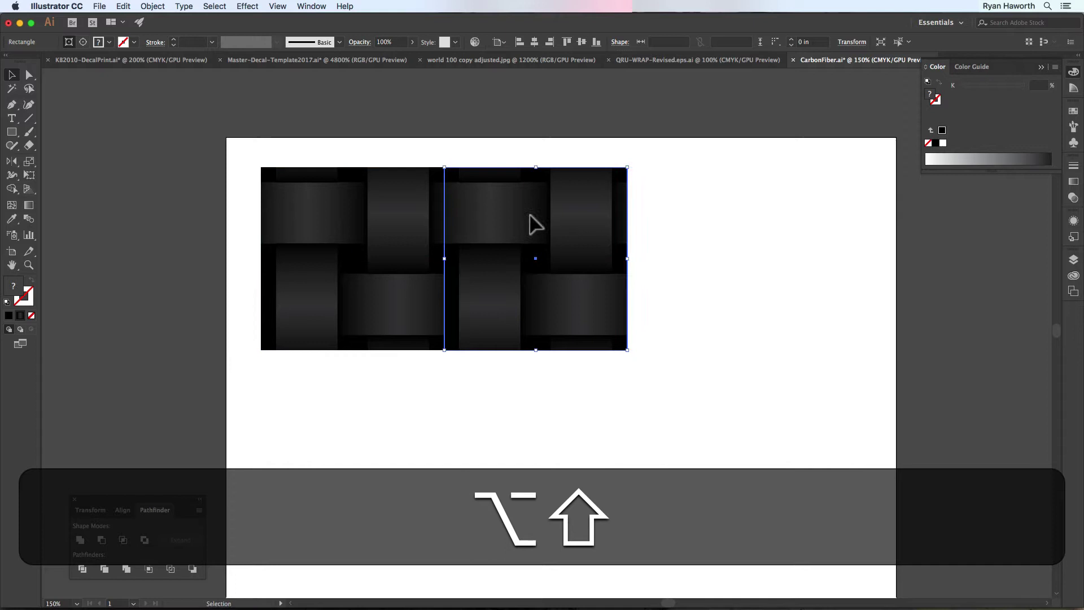
left_click(672, 151)
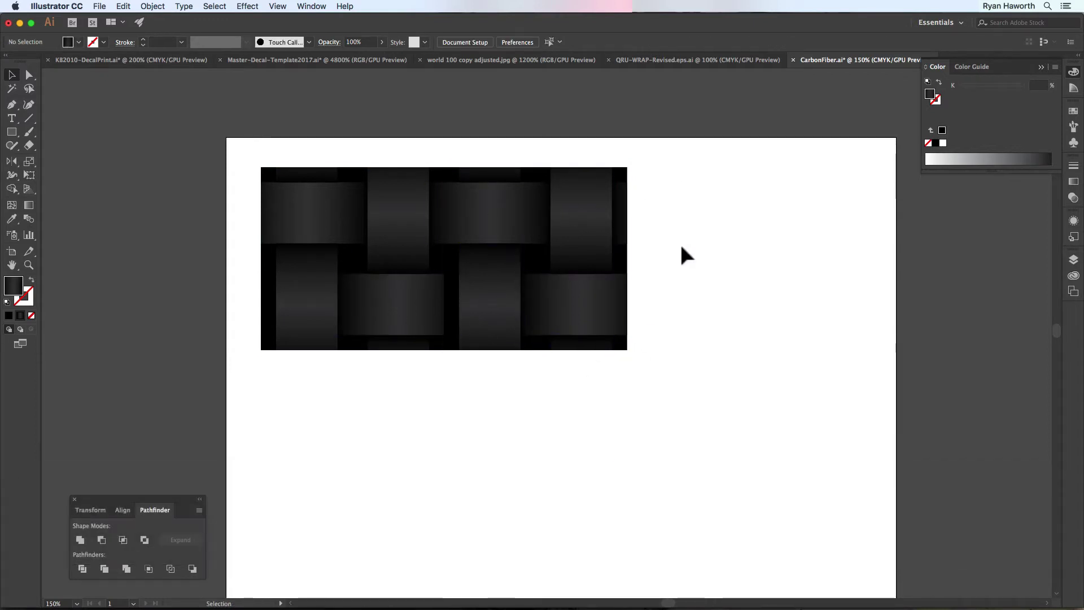
left_click_drag(452, 230, 636, 218)
left_click(810, 149)
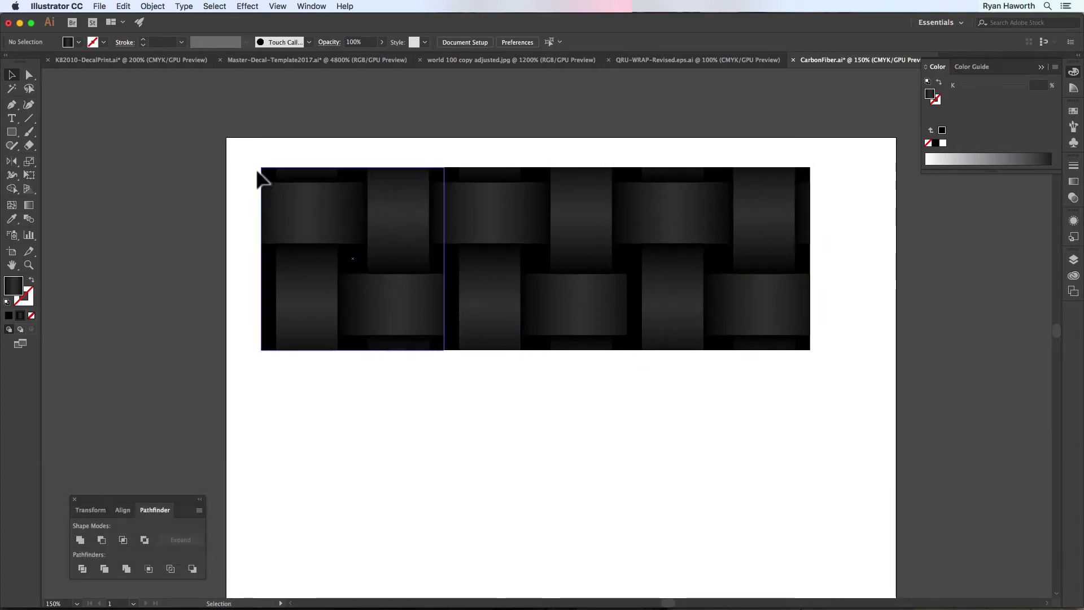
Step: Duplicate the three-tile row straight down against its lower edge, and compare the weave with the carbon fiber reference photo in Preview
left_click_drag(240, 203, 794, 295)
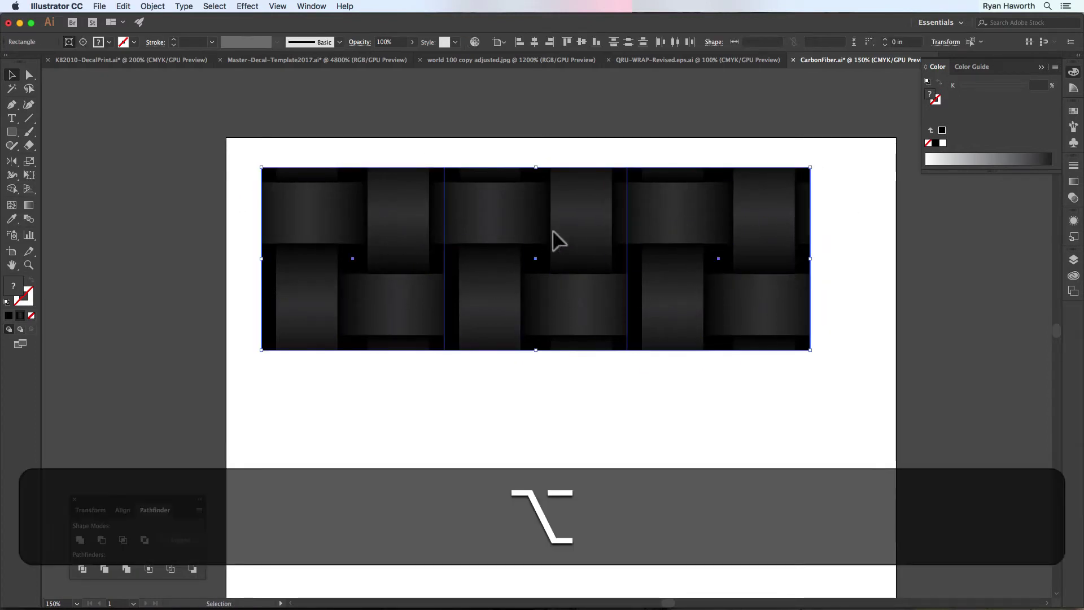
left_click_drag(551, 232, 557, 418)
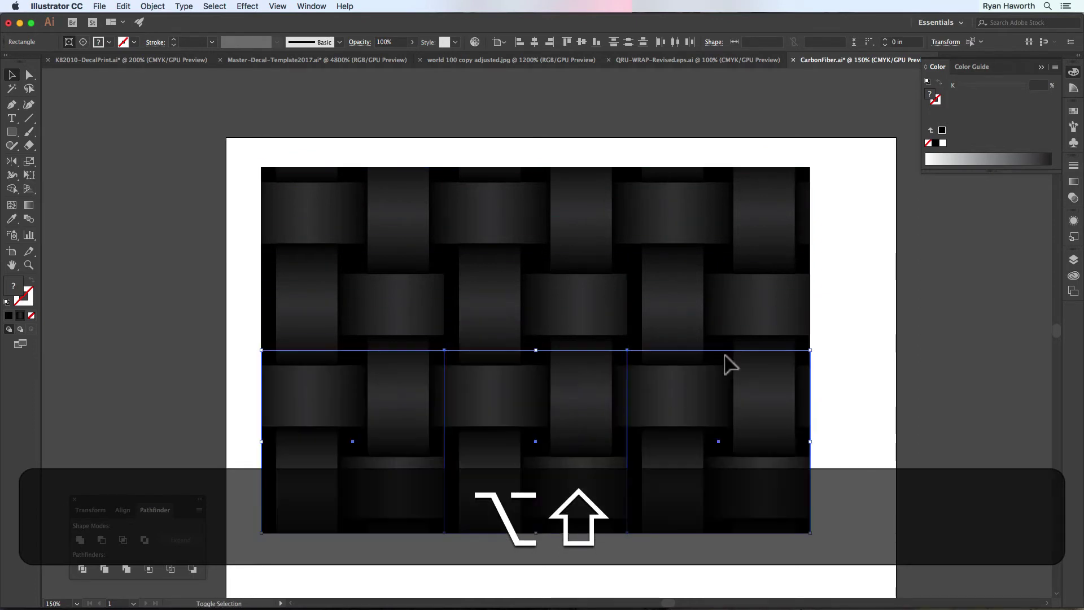
left_click(876, 297)
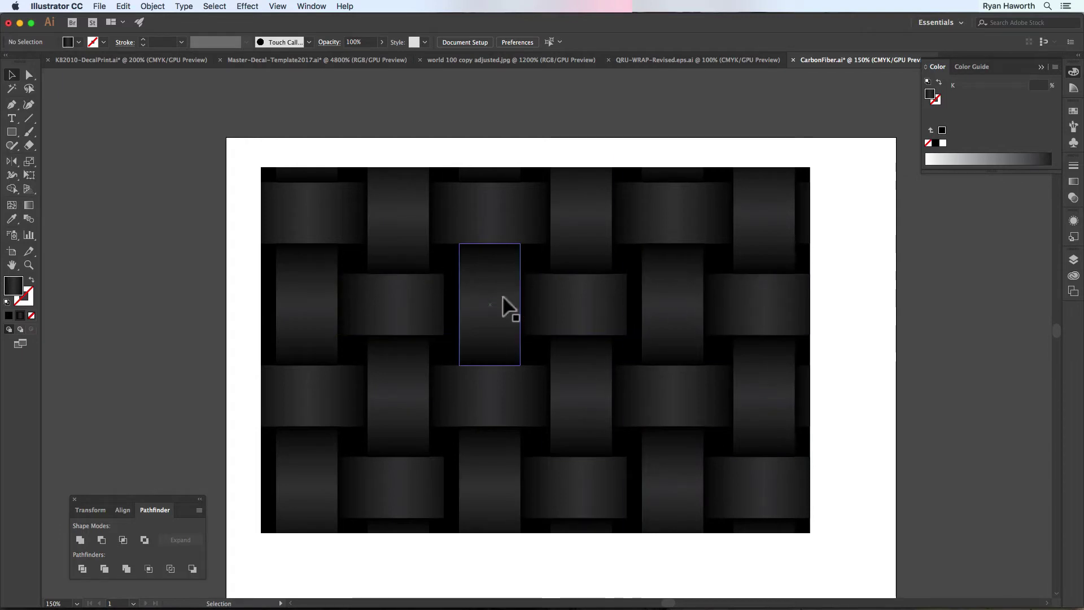
key("super+Tab")
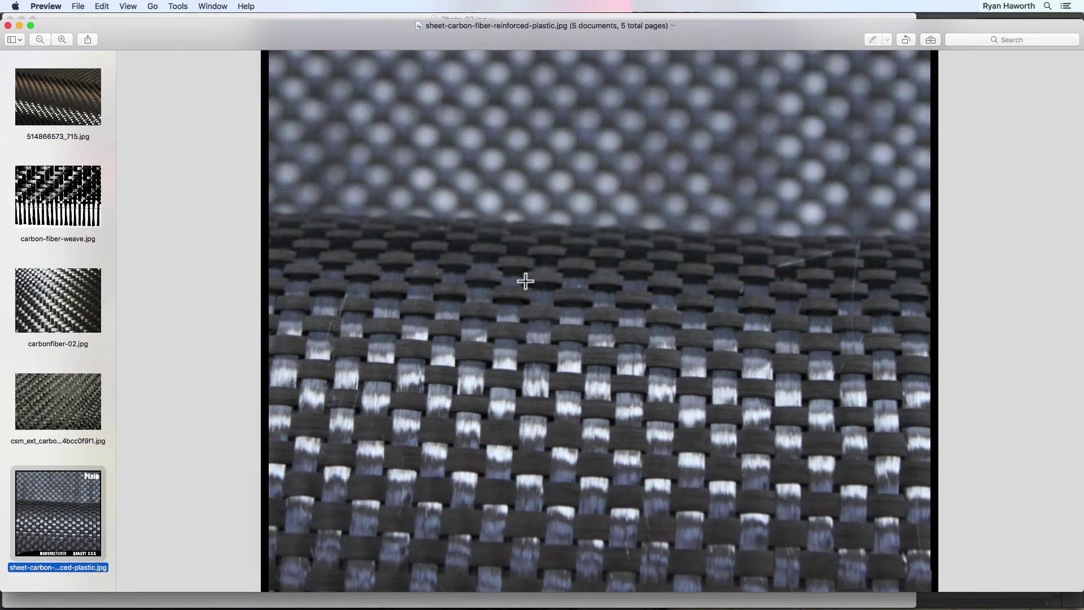
key("super+Tab")
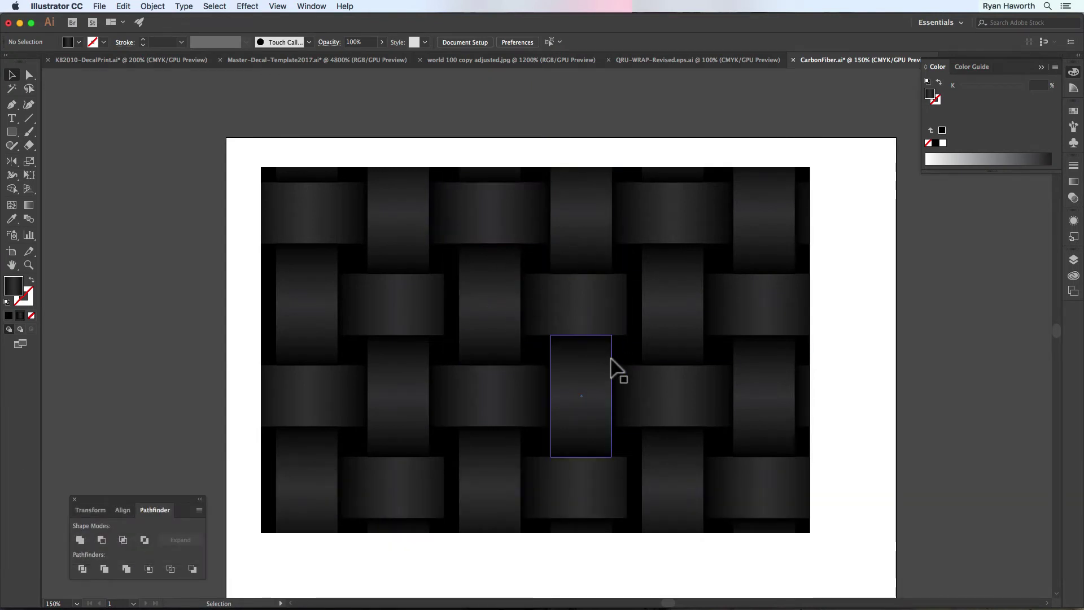
Step: Delete all the duplicate weave tiles, keeping only the original tile at the artboard's upper-left corner
scroll(314, 217, "right", 1)
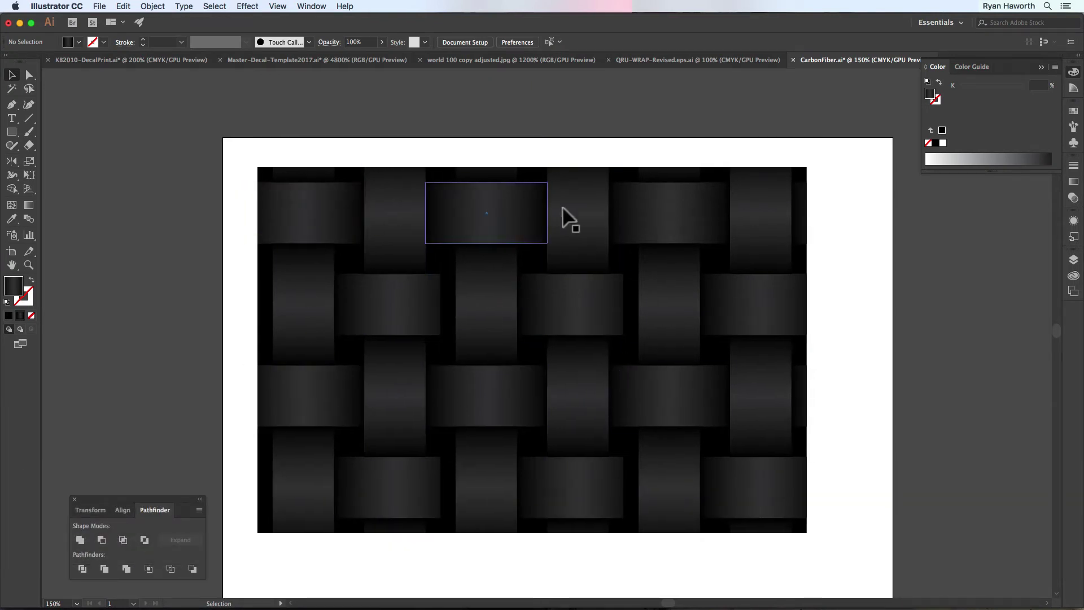
left_click_drag(496, 145, 849, 546)
key("BackSpace")
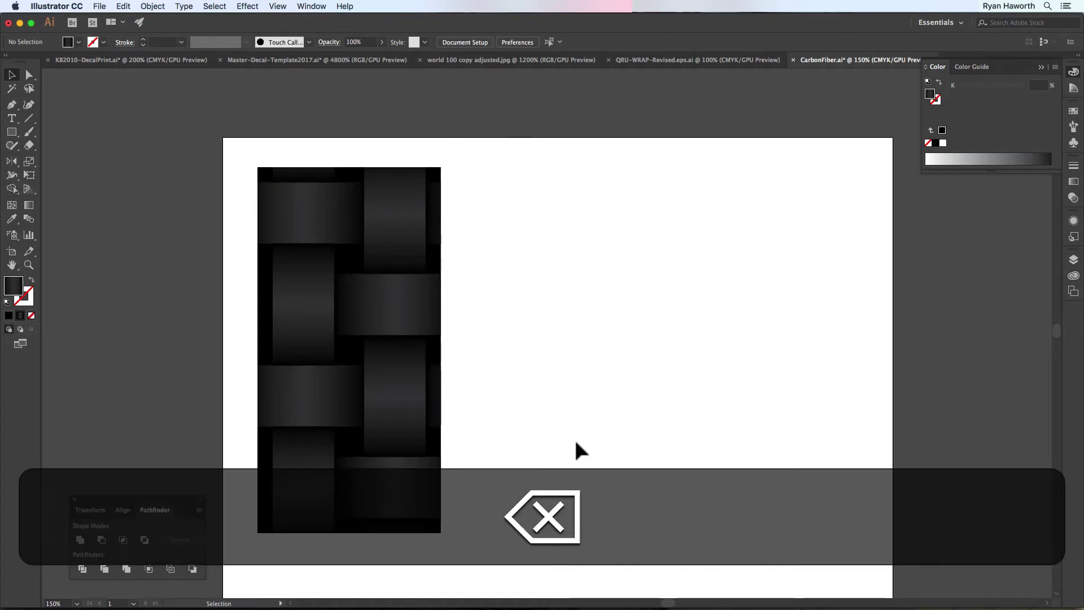
left_click(326, 486)
key("BackSpace")
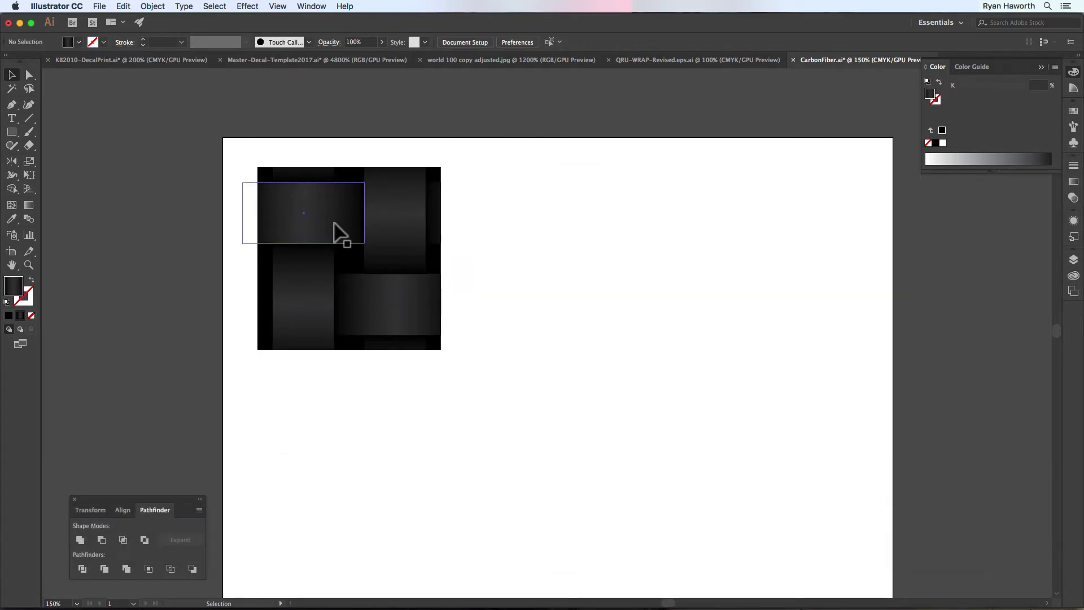
Step: Isolate the clipped tile and lighten the upper-left horizontal rectangle's gradient, setting the middle stop to about 80% black and brightening the stops beside it
double_click(334, 230)
left_click(319, 218)
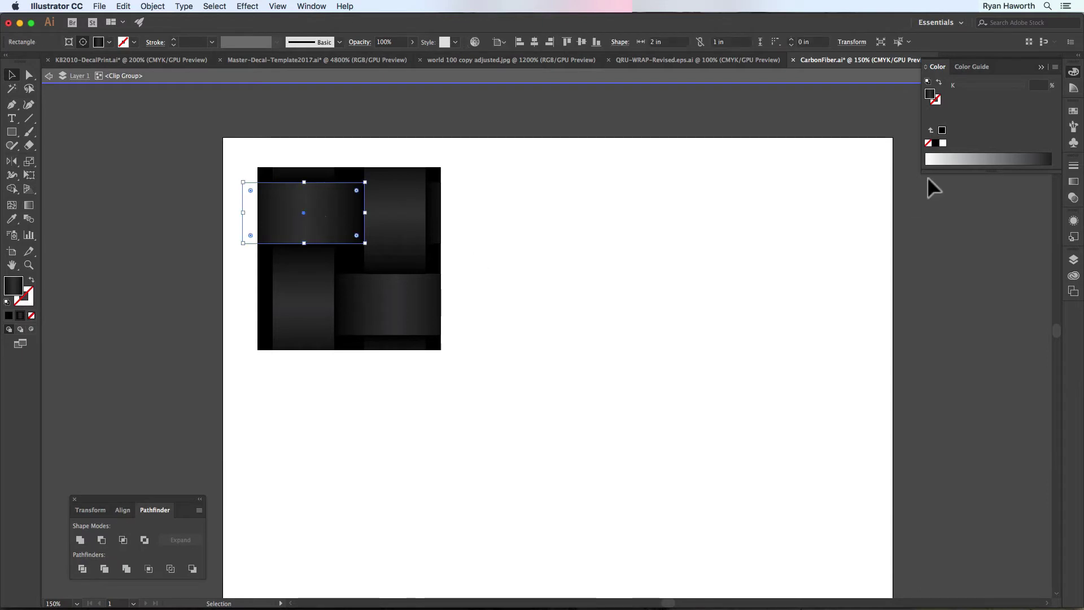
left_click(1072, 183)
double_click(986, 308)
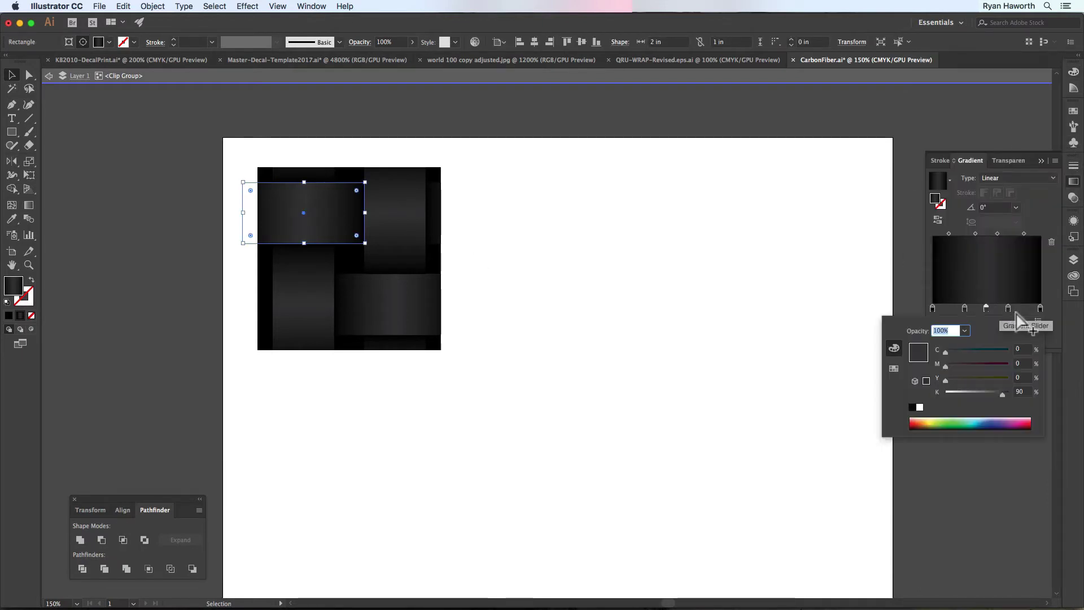
left_click_drag(1001, 395, 993, 397)
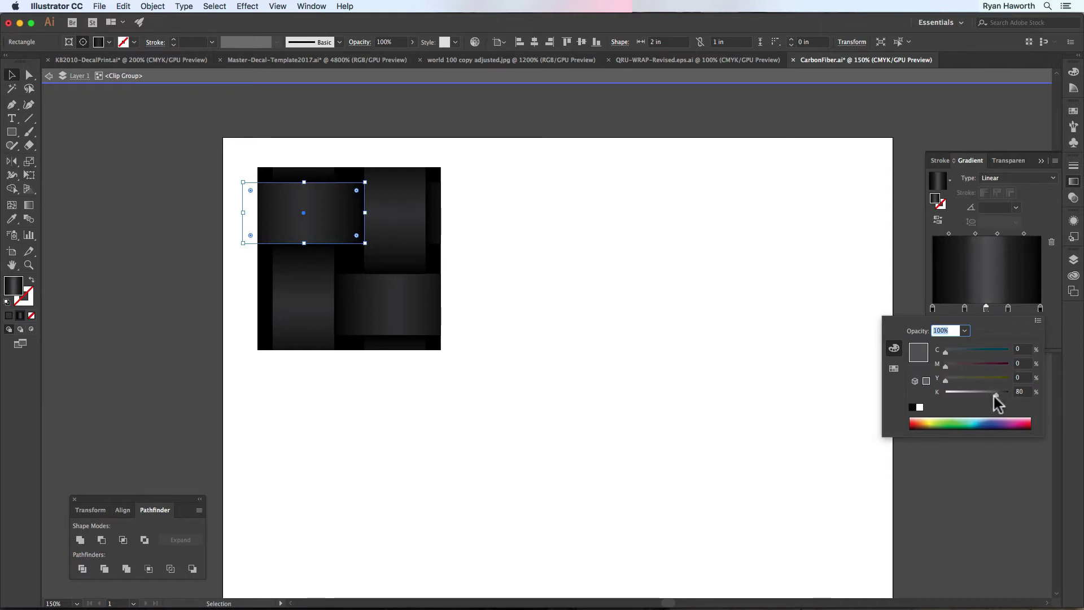
left_click_drag(994, 396, 994, 397)
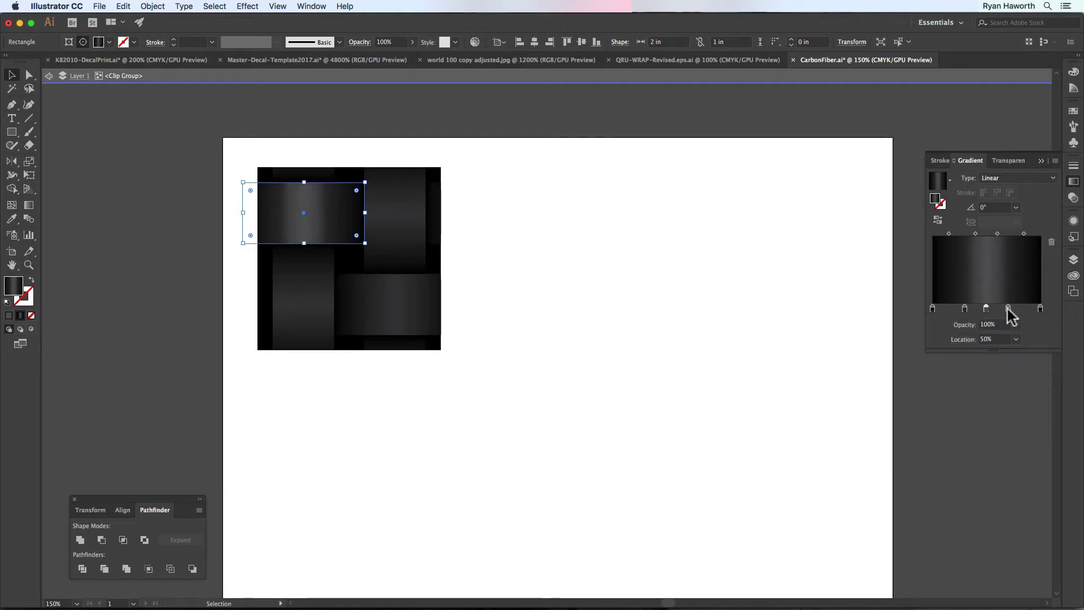
double_click(1007, 308)
left_click_drag(1004, 395, 1000, 395)
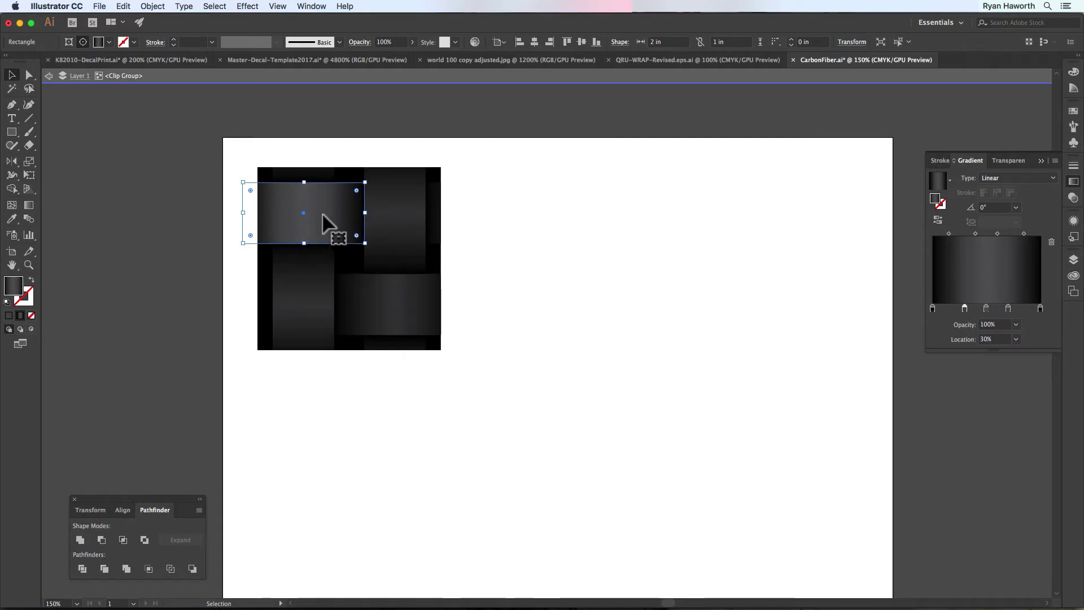
Step: Apply the upper-left rectangle's lightened gradient to the lower-right horizontal rectangle with the Eyedropper
key("i")
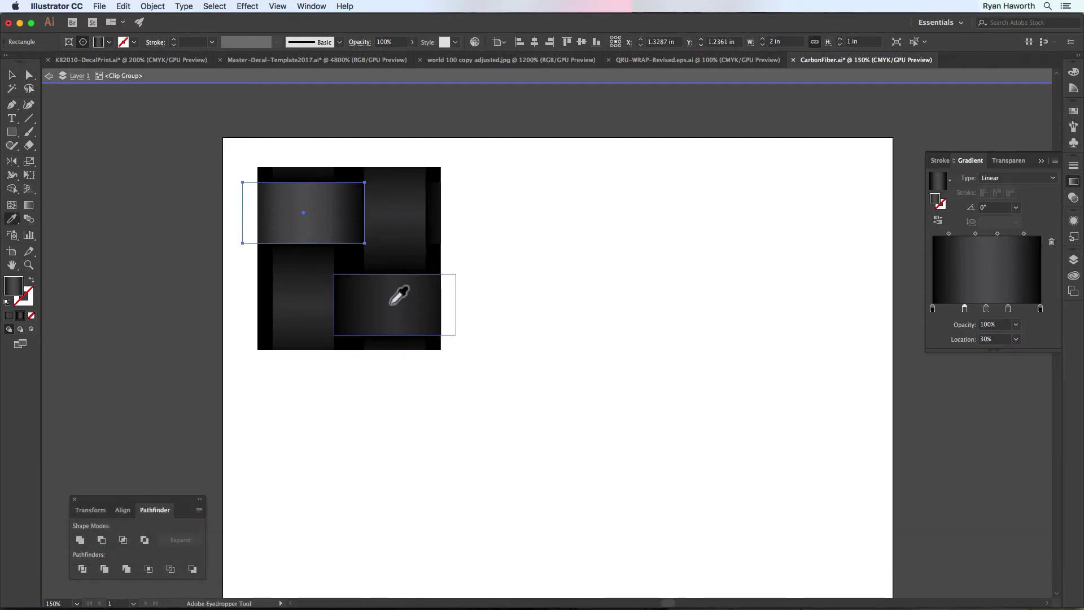
left_click(365, 278, "alt")
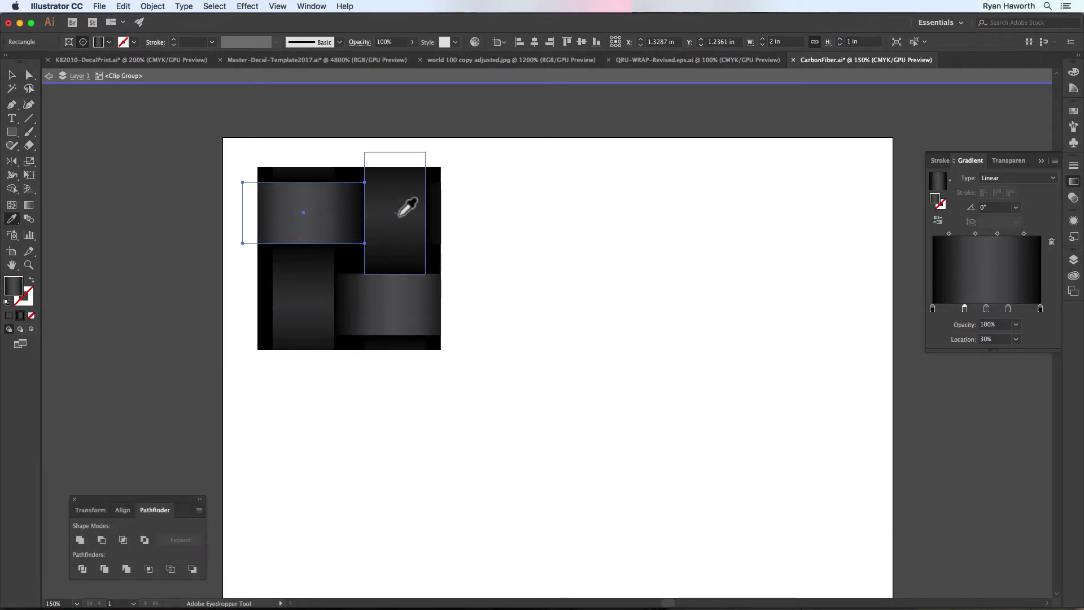
key("v")
Step: Isolate the upper-right vertical rectangle and set its gradient's middle stop to 95% black
double_click(406, 231)
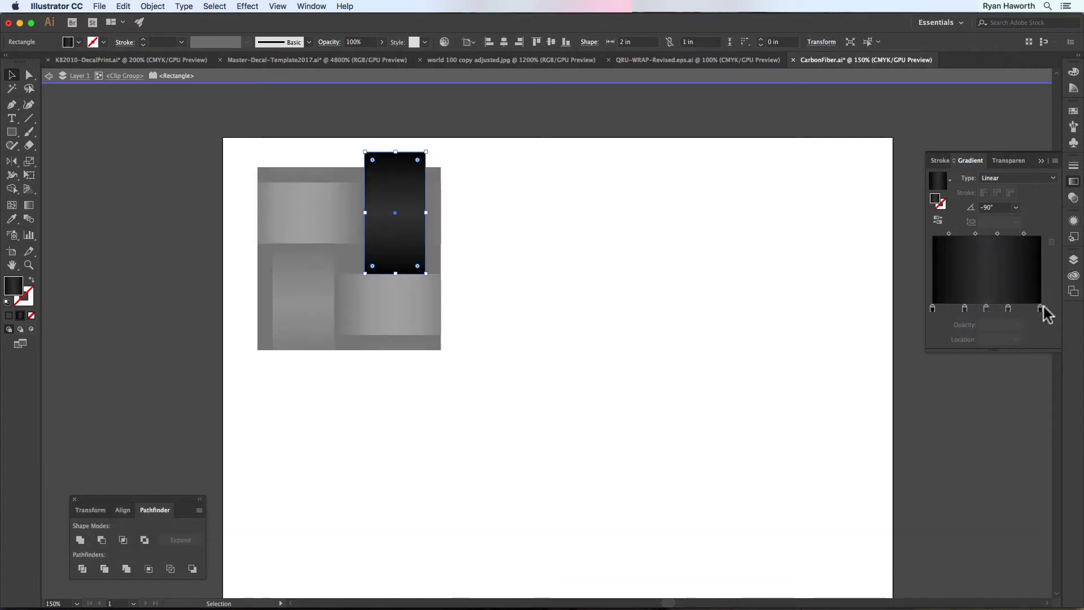
double_click(985, 308)
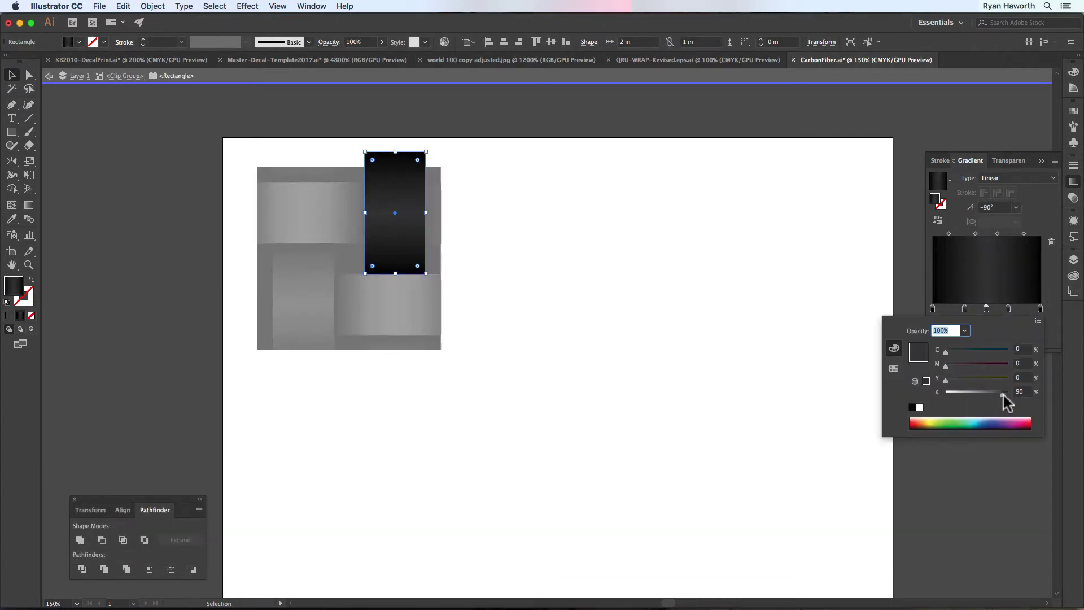
left_click(1019, 391)
type("95")
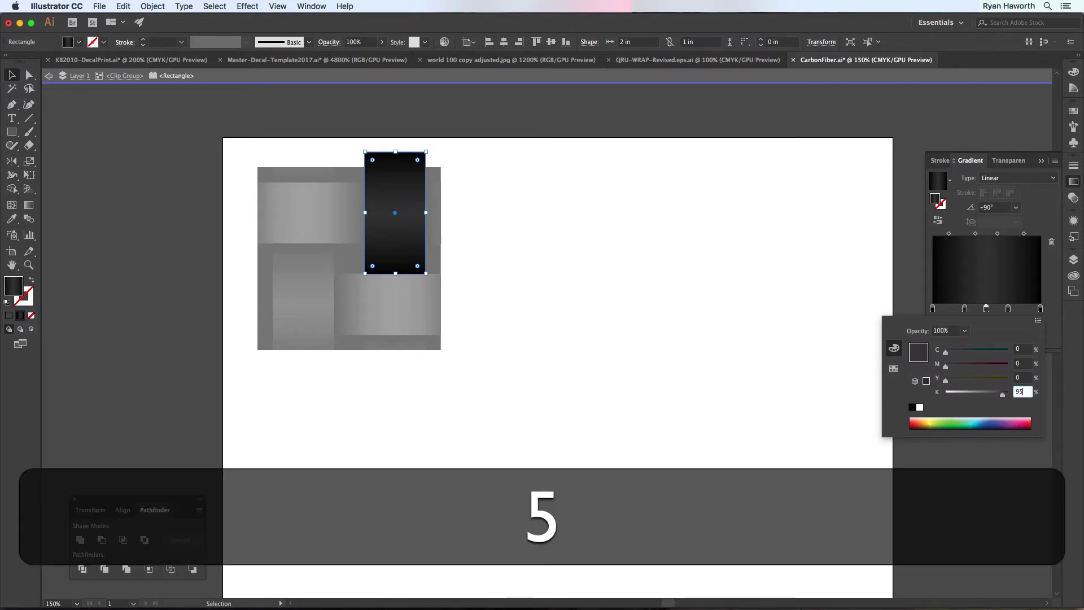
key("Return")
Step: Set the vertical rectangle's 30% gradient stop to 98% black and darken the 70% stop to match
double_click(964, 309)
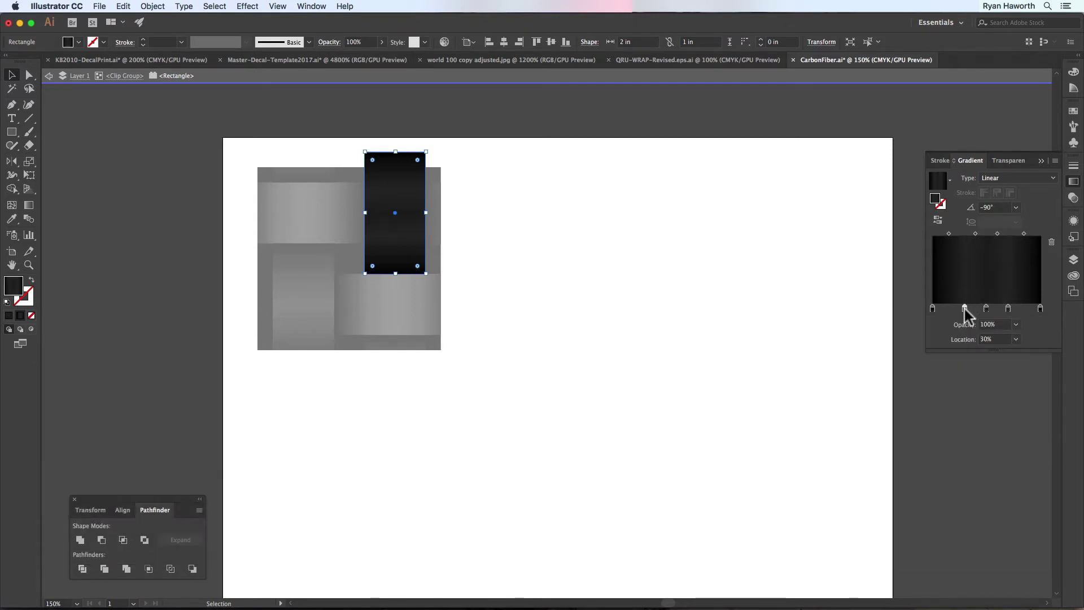
left_click(1019, 391)
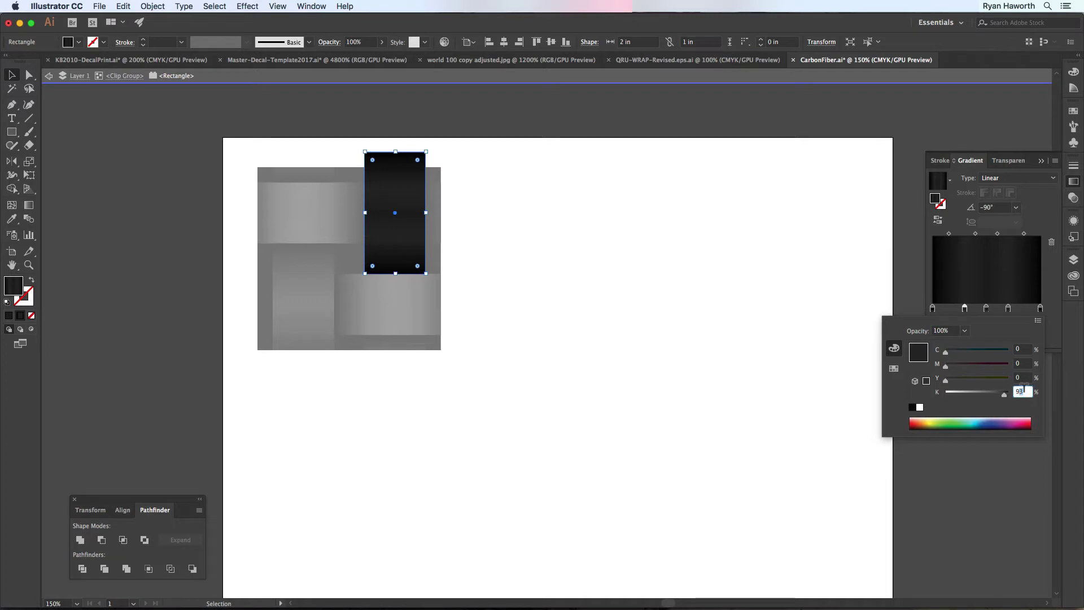
type("98")
key("Return")
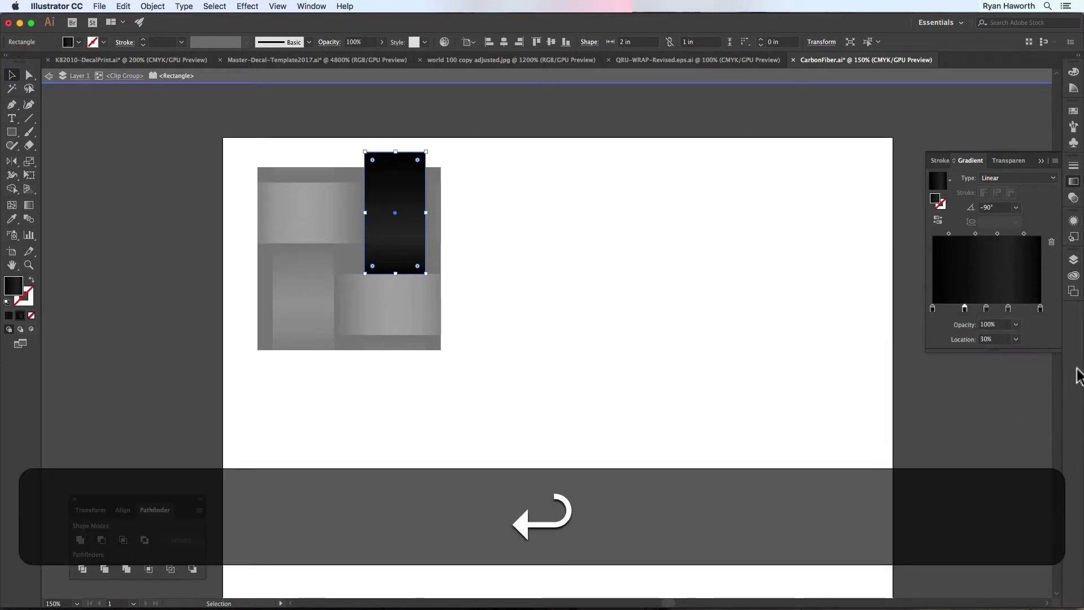
double_click(1008, 309)
double_click(1020, 390)
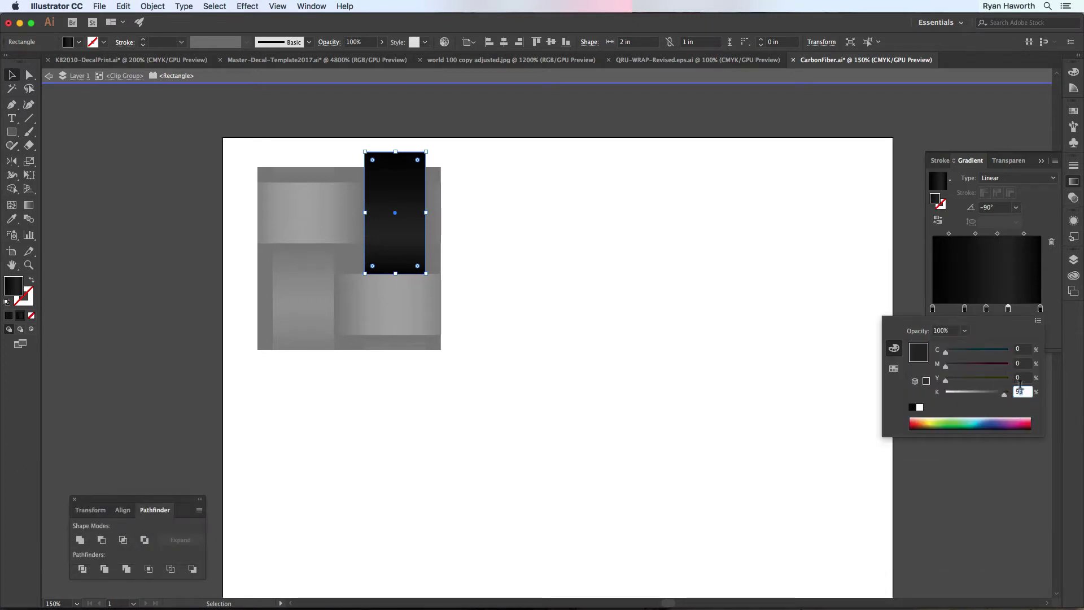
key("Return")
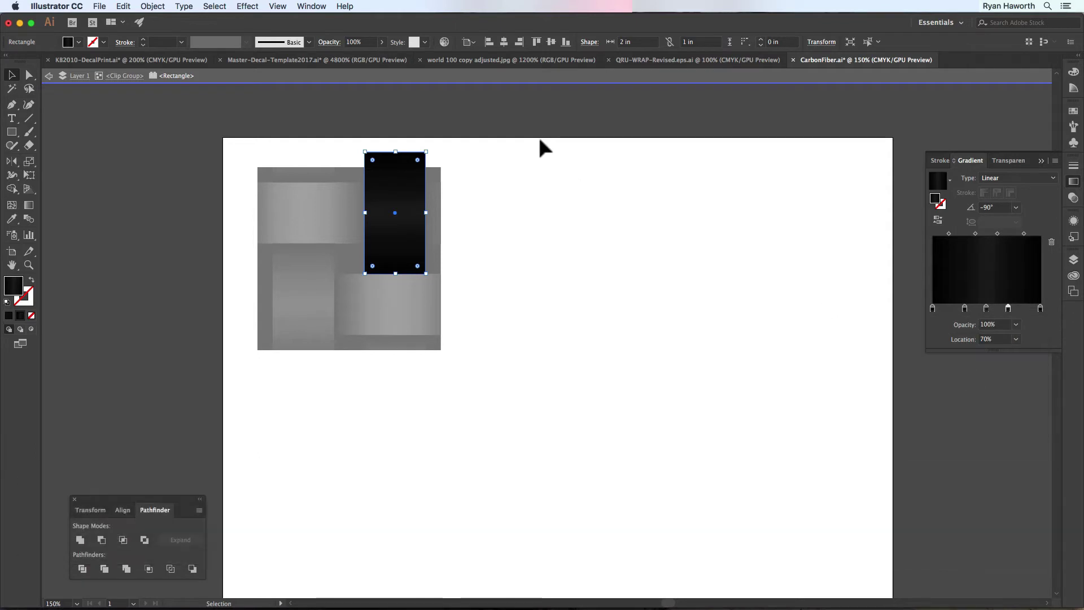
Step: Apply the upper-right vertical rectangle's darkened gradient to the lower-left vertical rectangle with the Eyedropper, and exit isolation mode
left_click(539, 142)
double_click(523, 219)
left_click(387, 231)
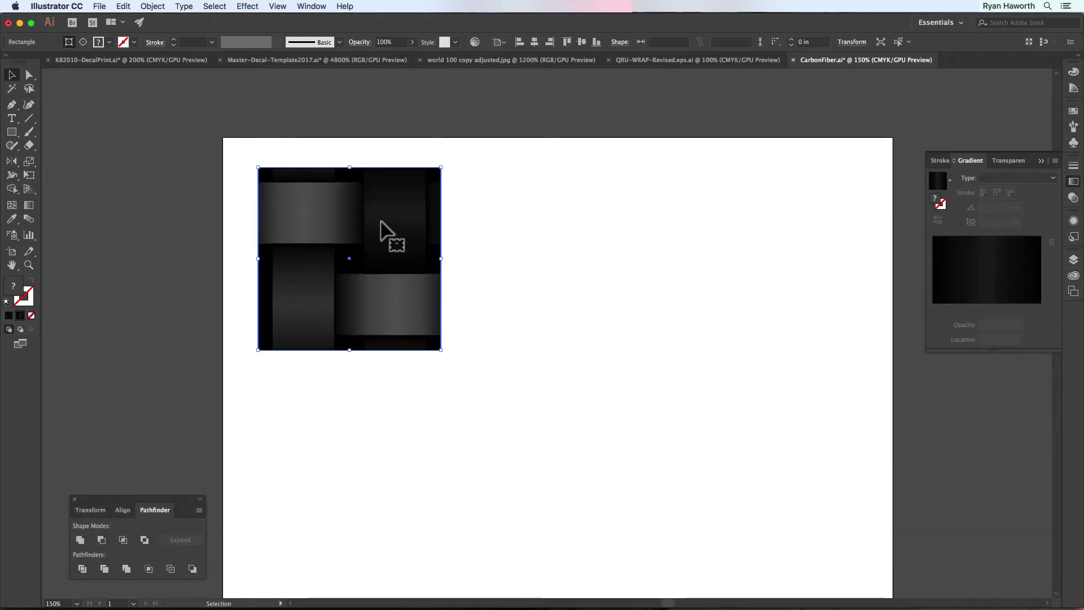
key("i")
key("super")
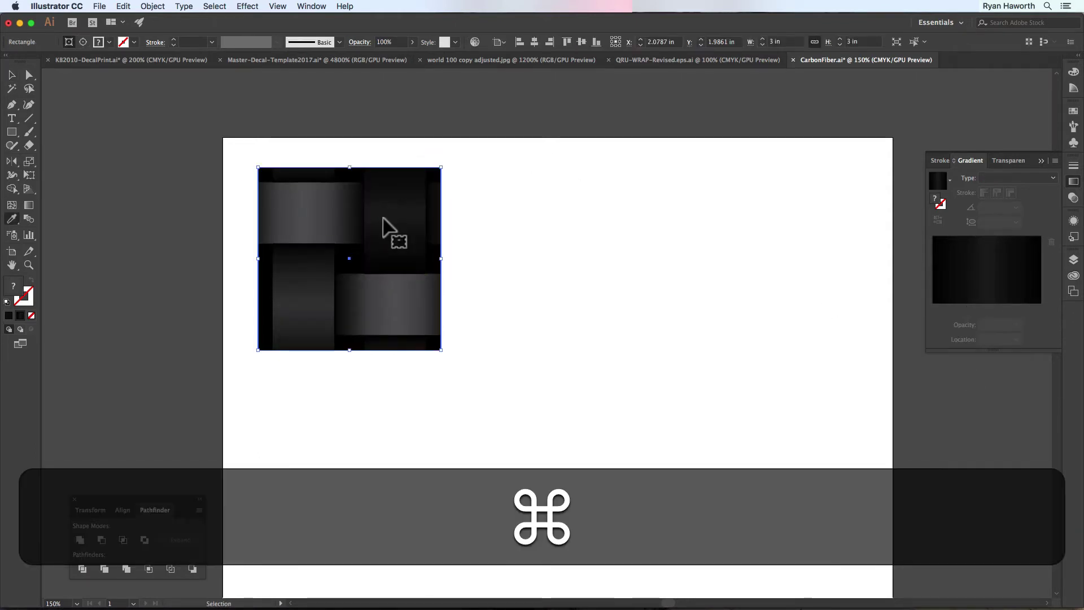
key("super")
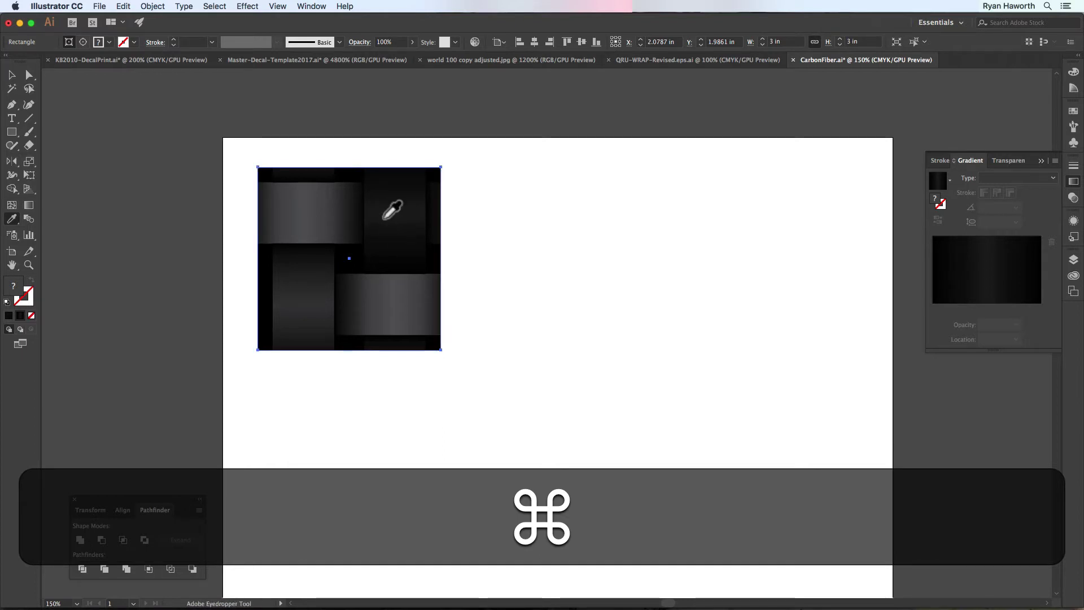
key("super+v")
left_click(390, 213)
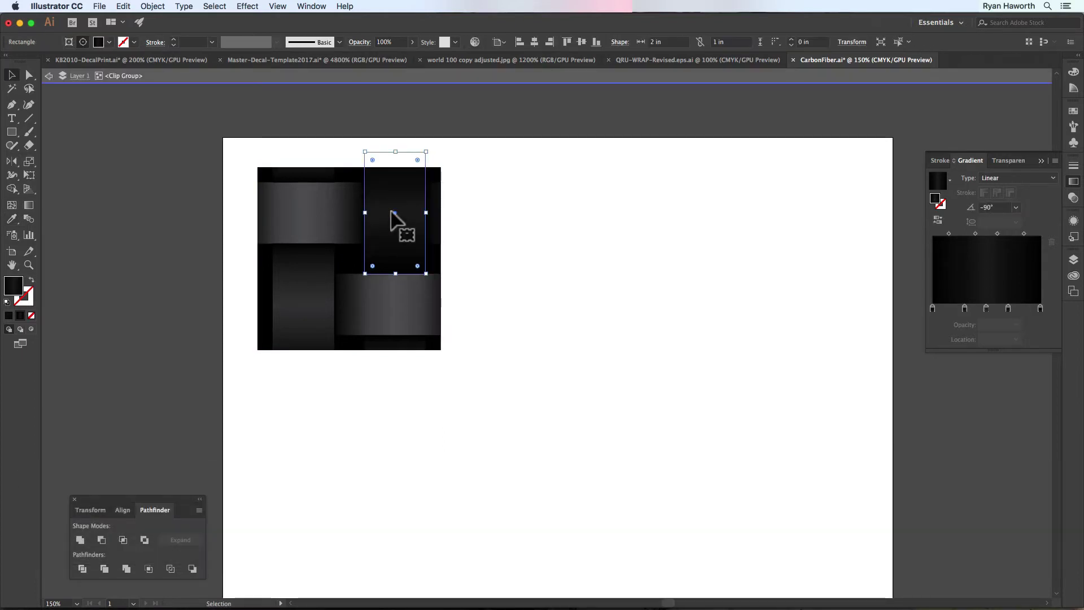
key("i")
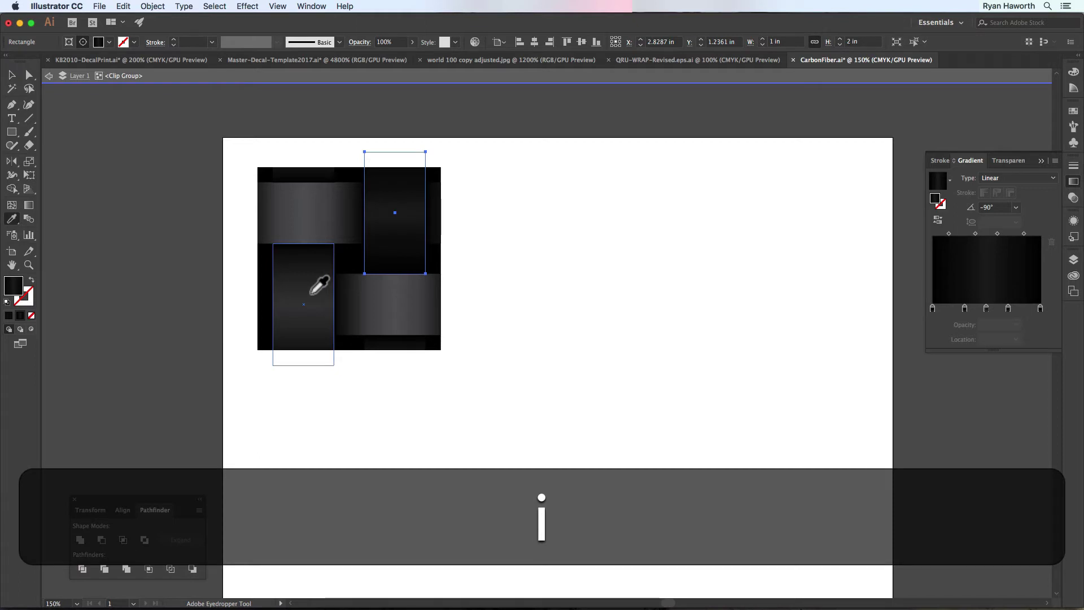
key("alt")
key("v")
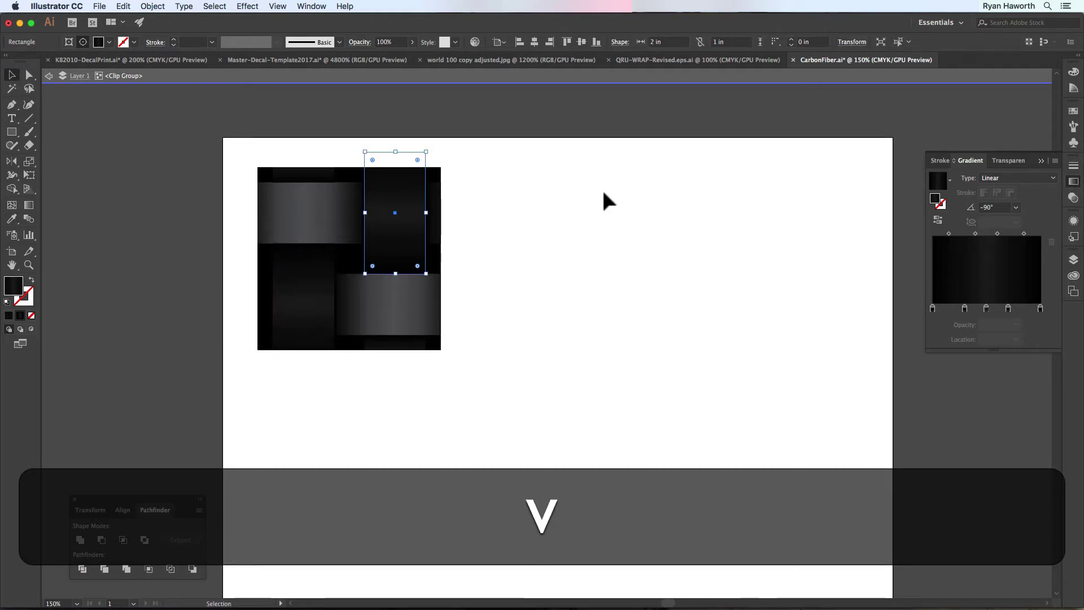
double_click(601, 188)
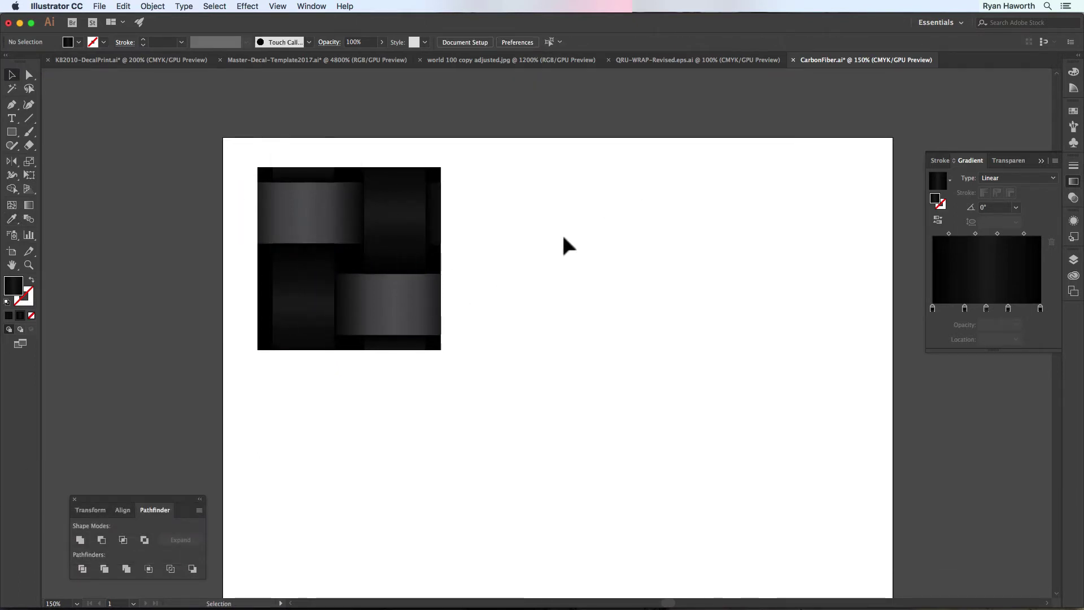
Step: Duplicate the recolored weave tile twice to the right, edge to edge, to form a row of three
left_click_drag(534, 412, 685, 228)
key("alt")
key("shift")
left_click(422, 432)
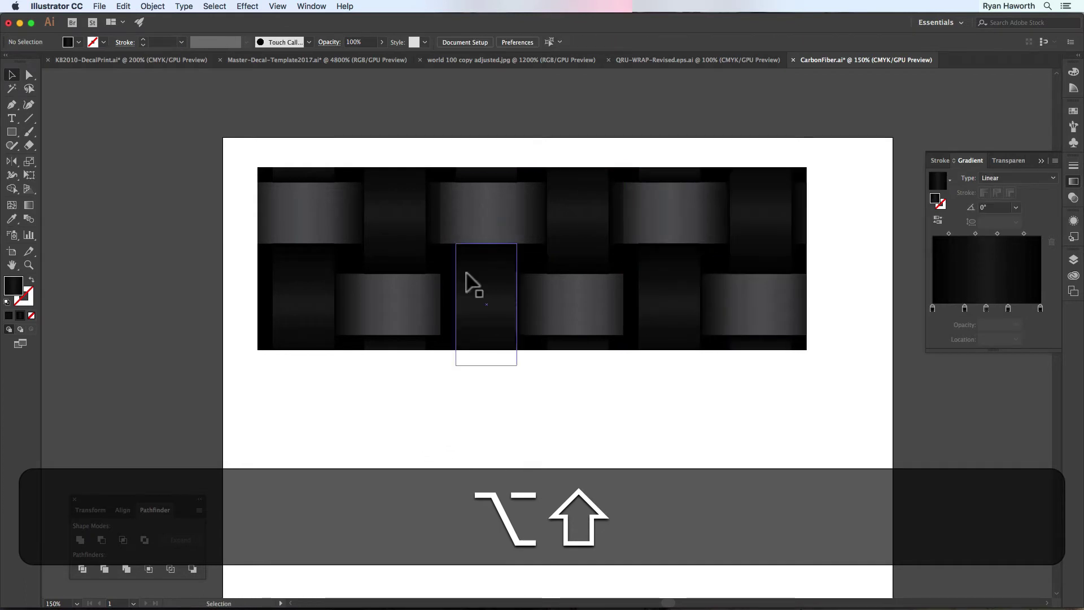
Step: Duplicate the recolored row directly below itself and compare its contrast with the carbon fiber reference photo in Preview
left_click_drag(226, 228, 831, 293)
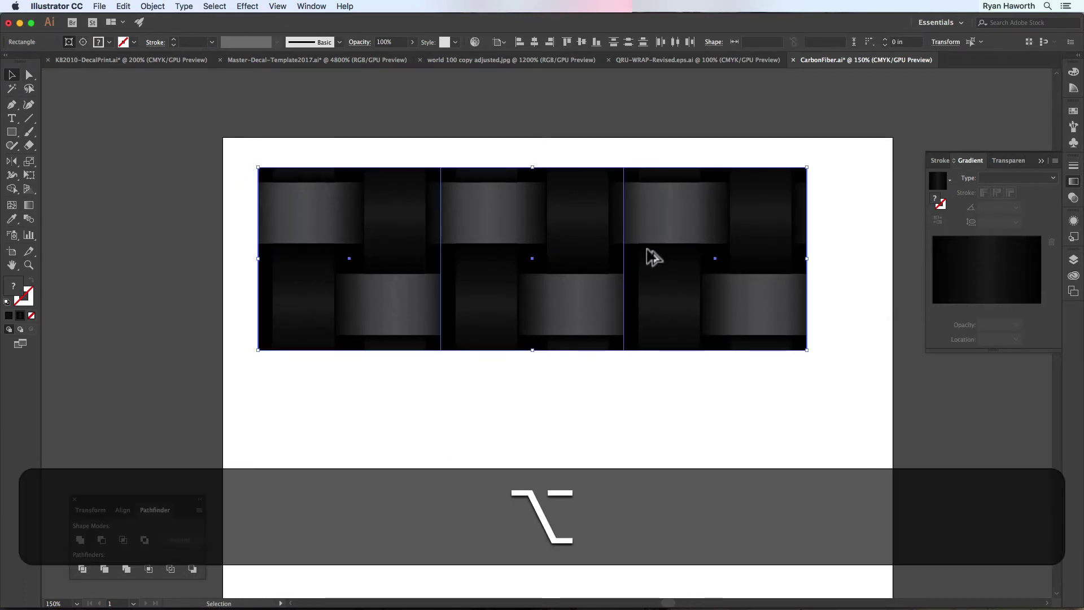
left_click_drag(649, 254, 656, 431)
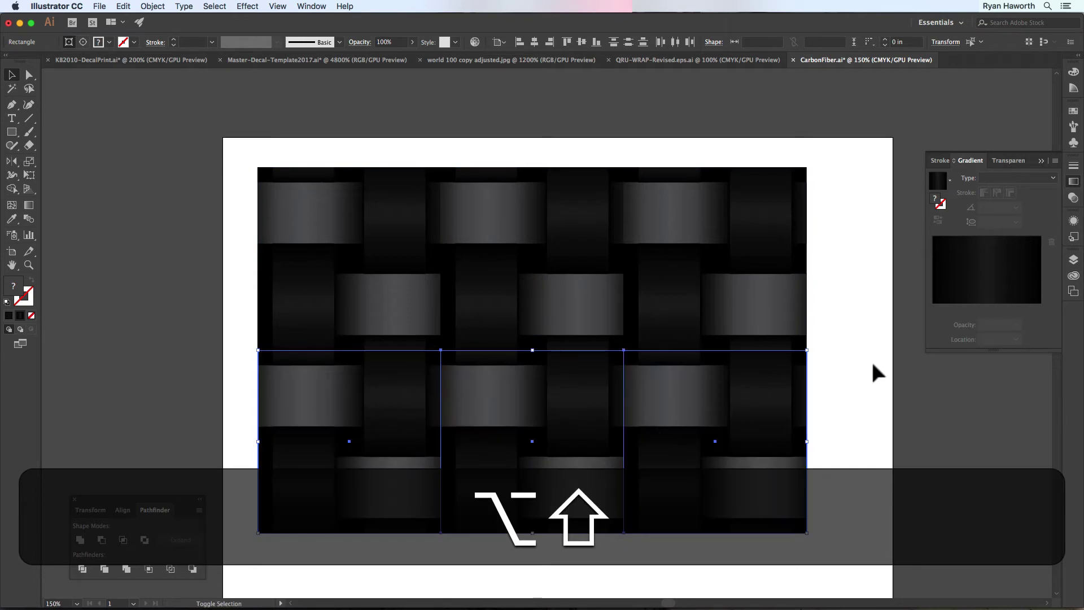
left_click(867, 367)
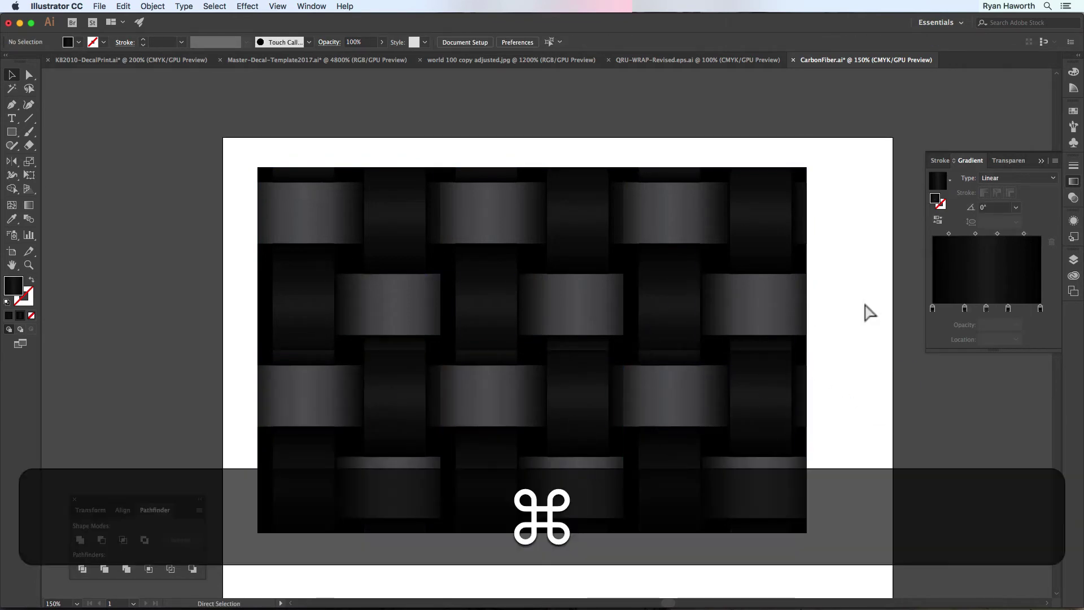
key("super+Tab")
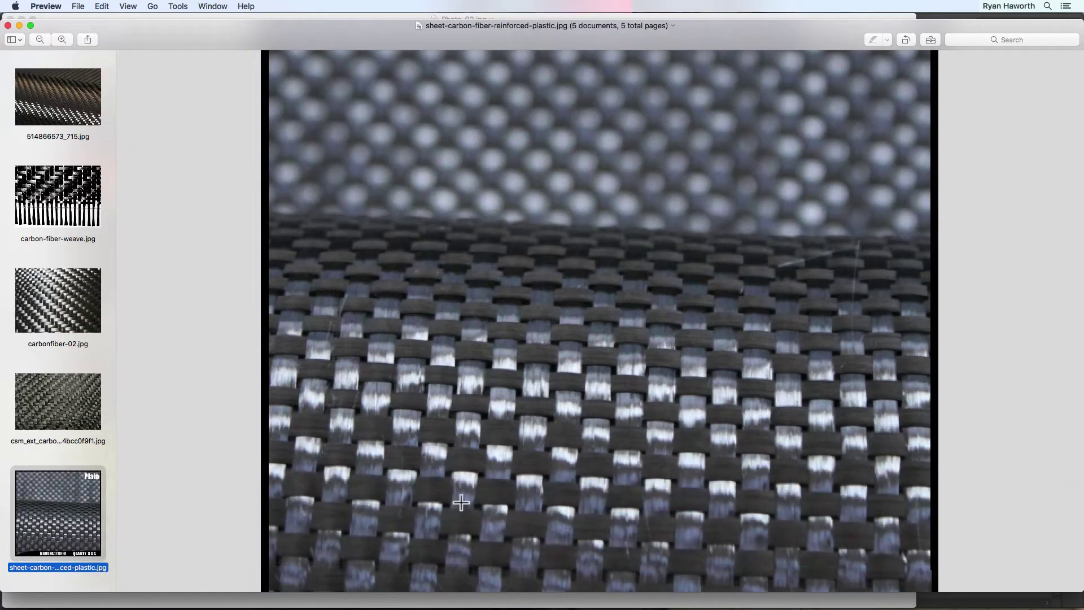
key("super+Tab")
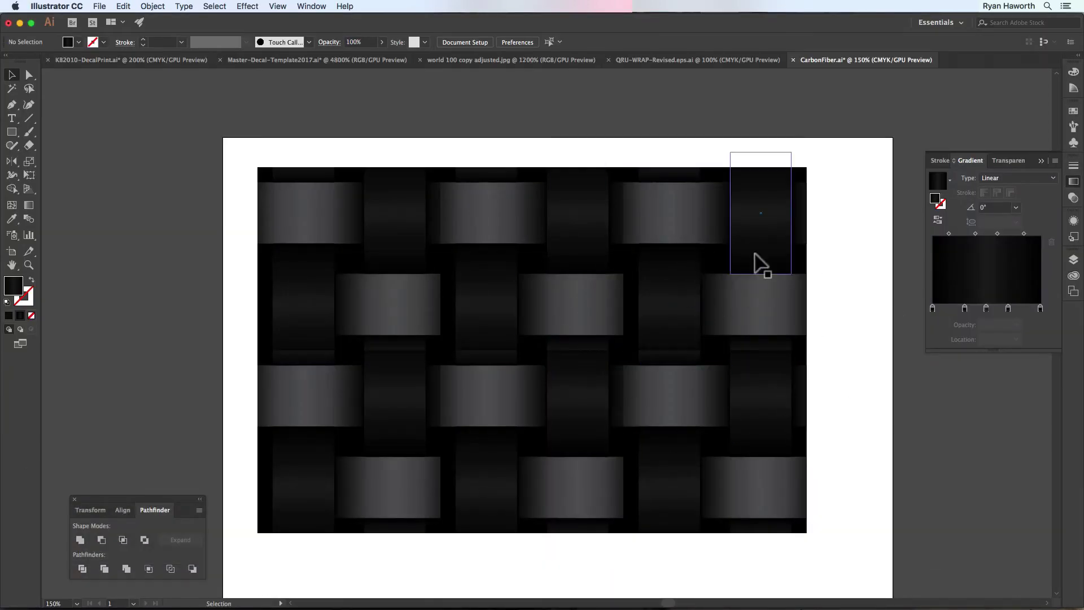
Step: Remove the test copies to the right of and below the recolored tile, leaving the single original
left_click_drag(844, 506, 542, 213)
key("BackSpace")
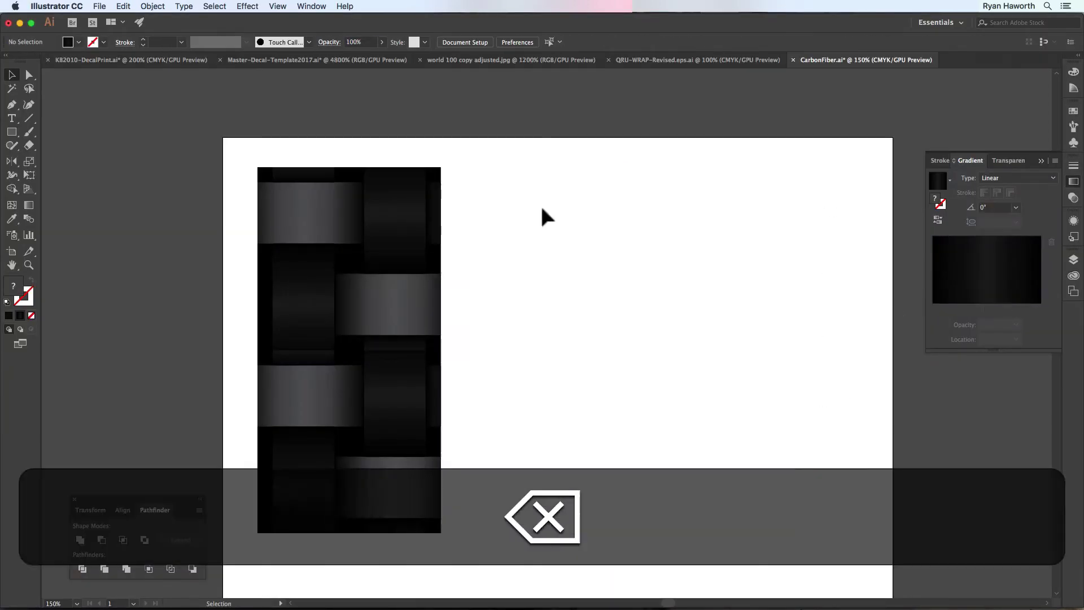
left_click_drag(469, 406, 309, 448)
key("BackSpace")
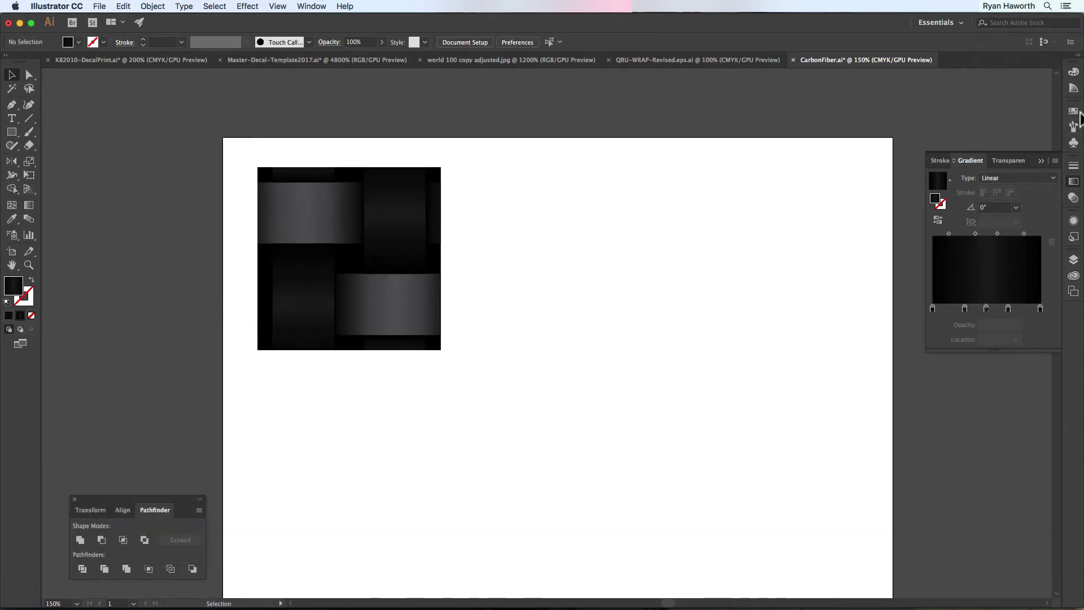
Step: Draw a rectangle about 3.90 by 2.44 in beside the weave tile and give it the default white fill and black stroke
left_click(1073, 110)
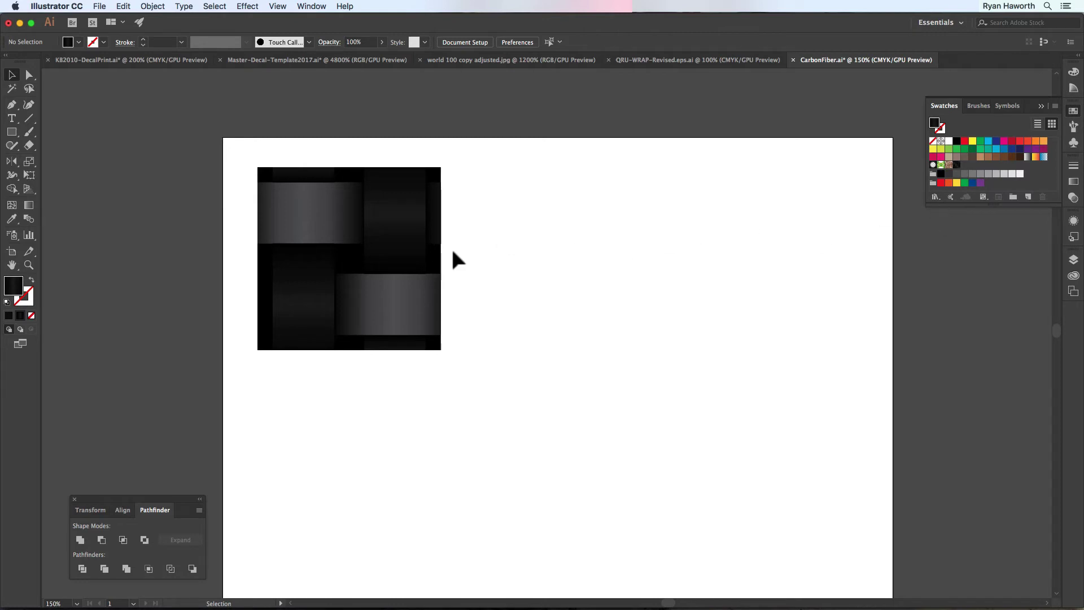
left_click_drag(425, 152, 364, 265)
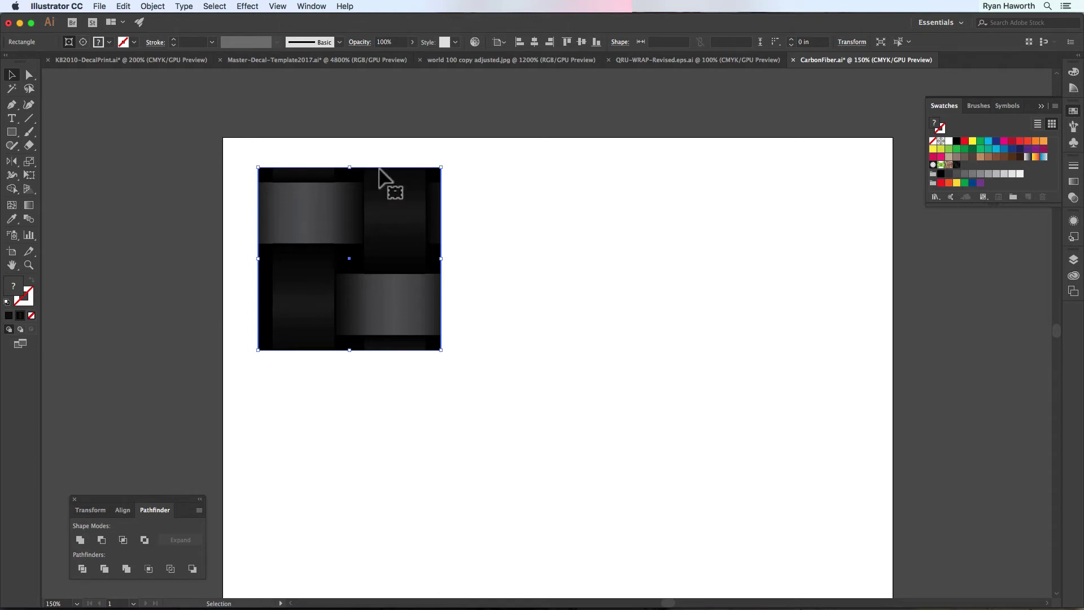
left_click(519, 237)
key("m")
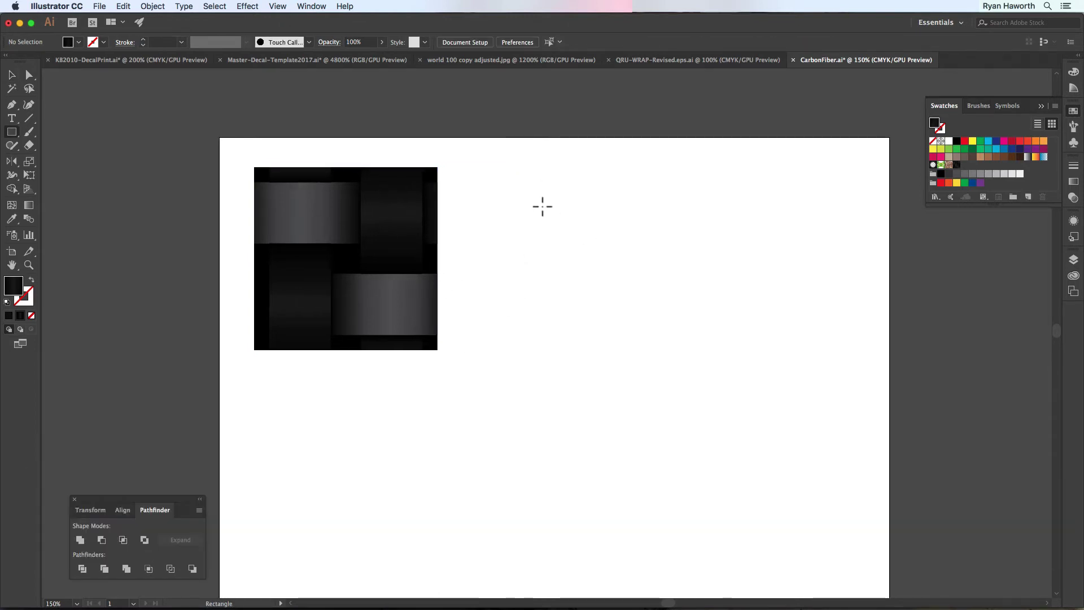
left_click_drag(527, 182, 765, 331)
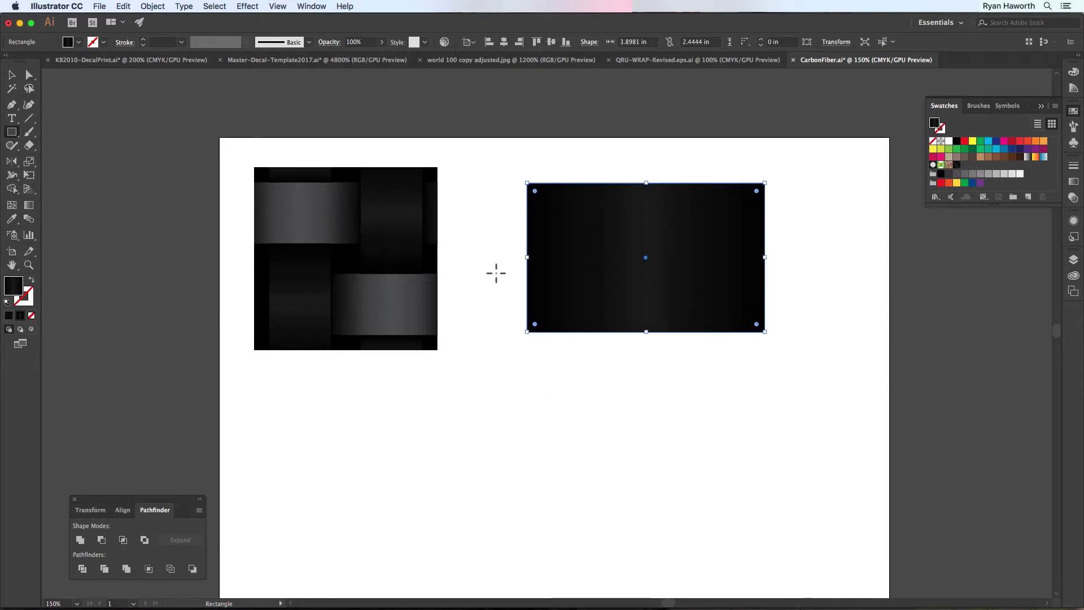
key("d")
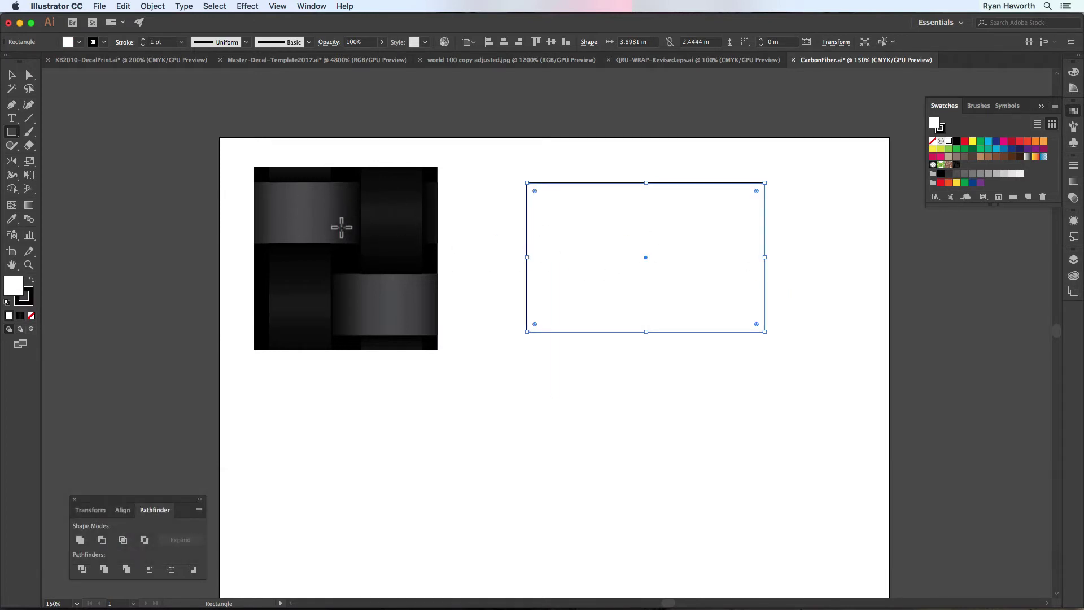
Step: Try adding the full-size weave tile to the swatches as a pattern, and undo it
key("v")
left_click(453, 266)
left_click(368, 249)
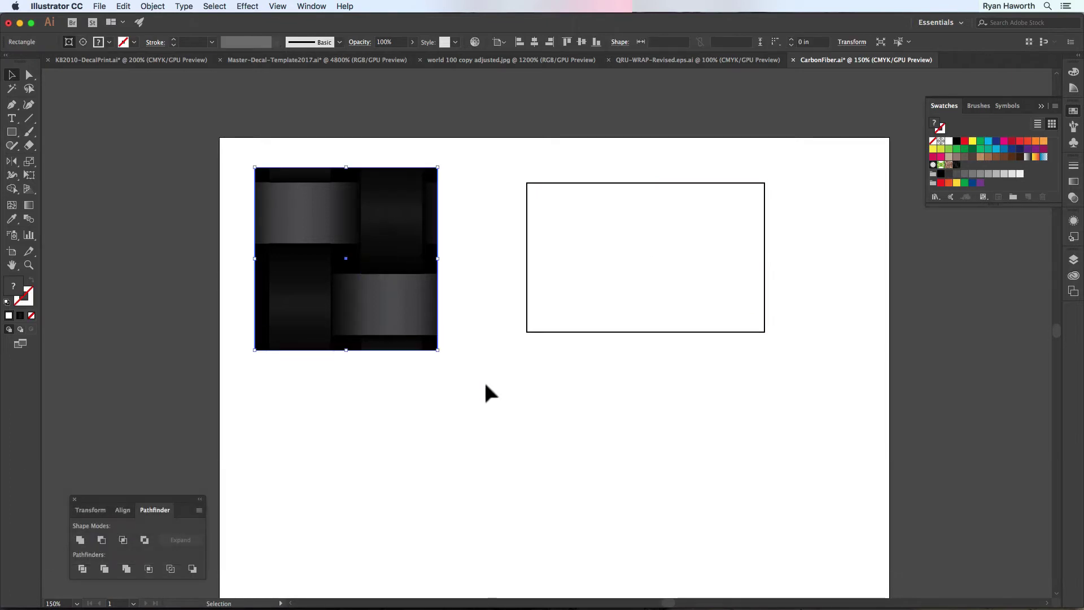
left_click_drag(353, 268, 966, 170)
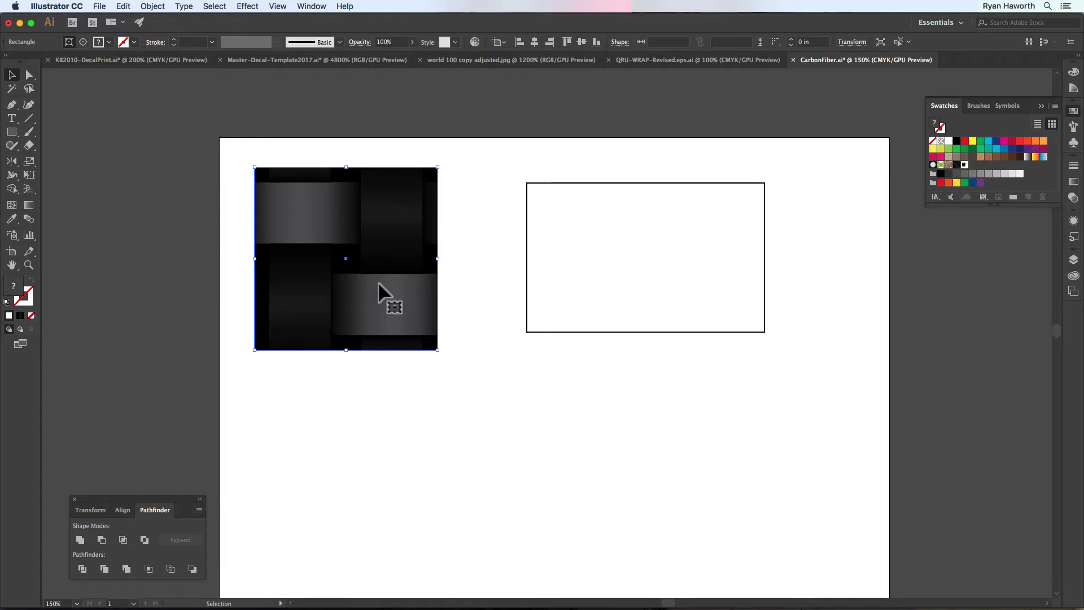
key("super+z")
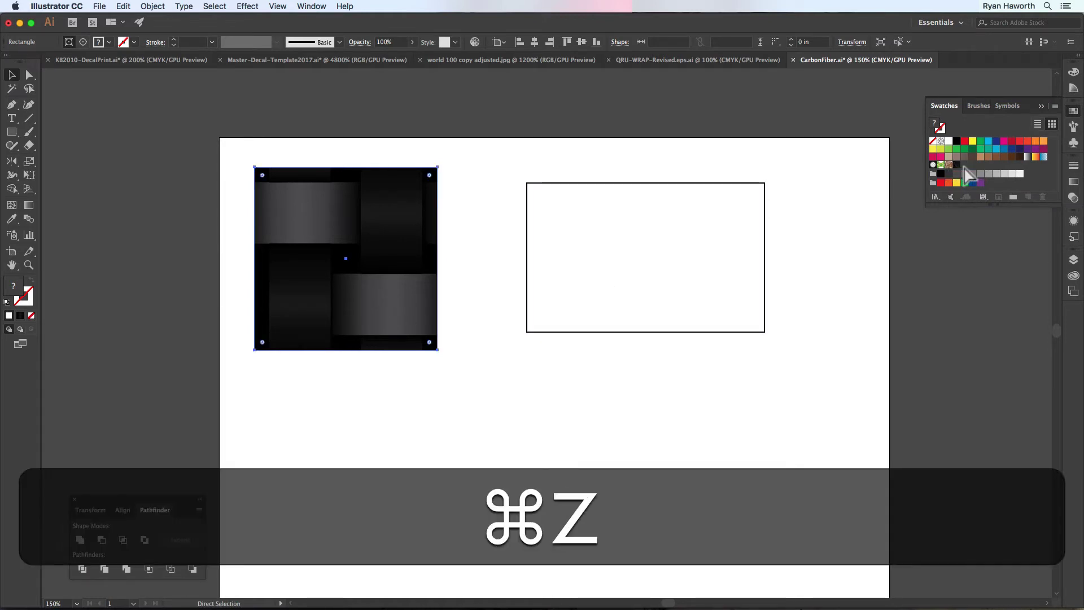
Step: Shrink the weave tile proportionally to a small square and add it to the swatches as a pattern
left_click_drag(438, 350, 544, 225)
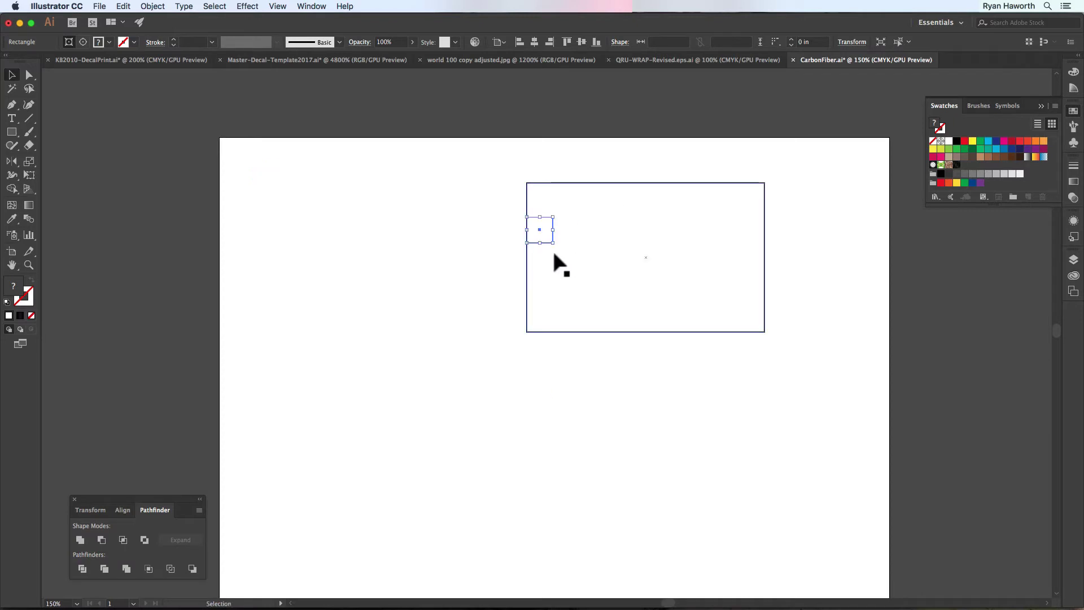
key("super+shift+bracketright")
left_click(621, 235, "shift")
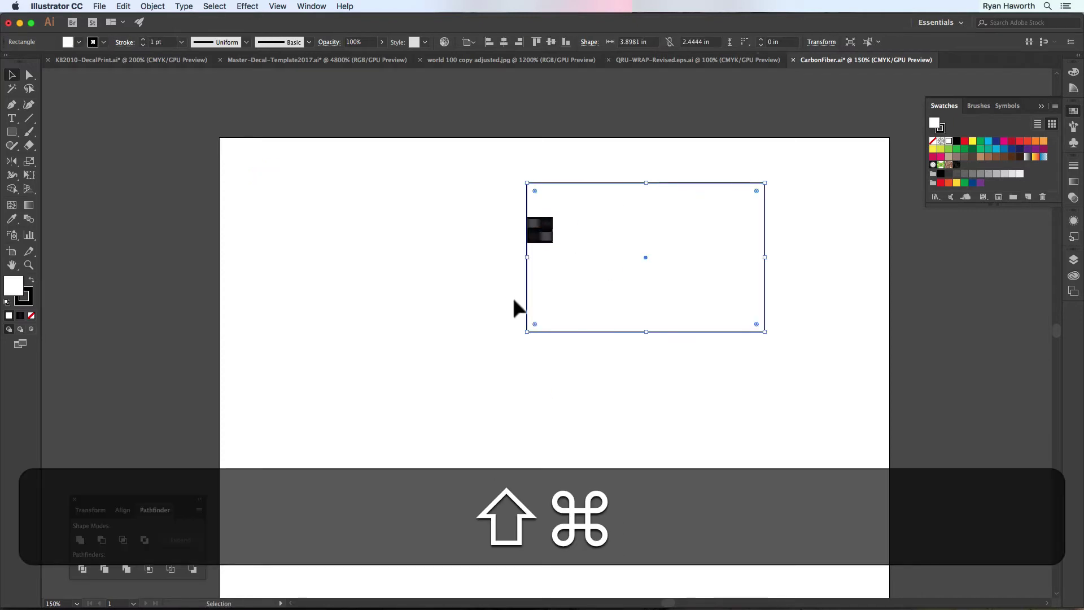
left_click(484, 246)
left_click_drag(540, 224, 967, 165)
key("shift+super+a")
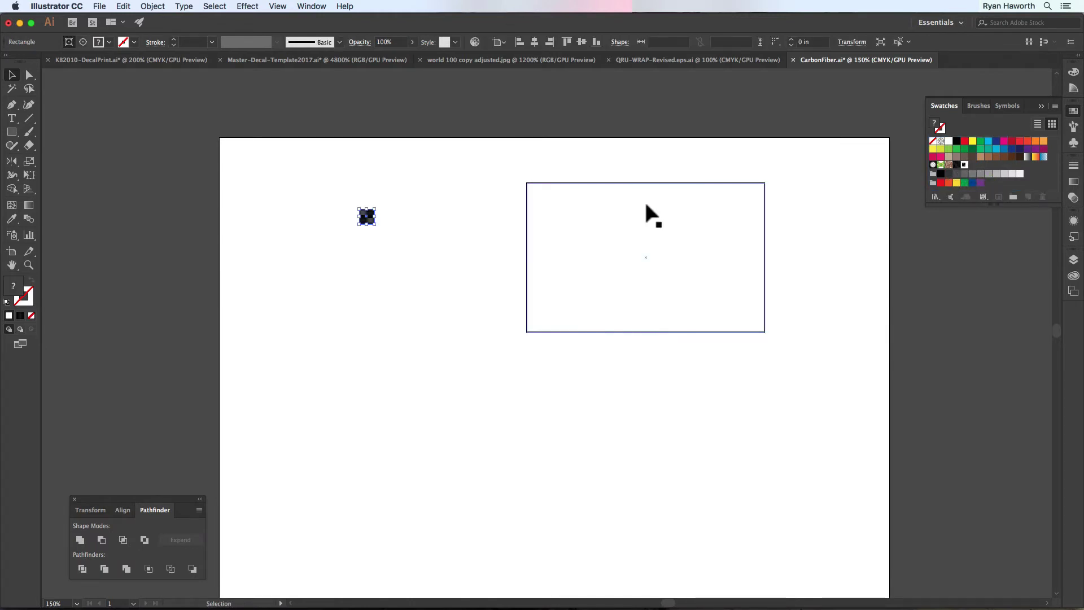
Step: Fill the test rectangle with the new weave pattern swatch, and edit the swatch with Size Tile to Art enabled
left_click(646, 213)
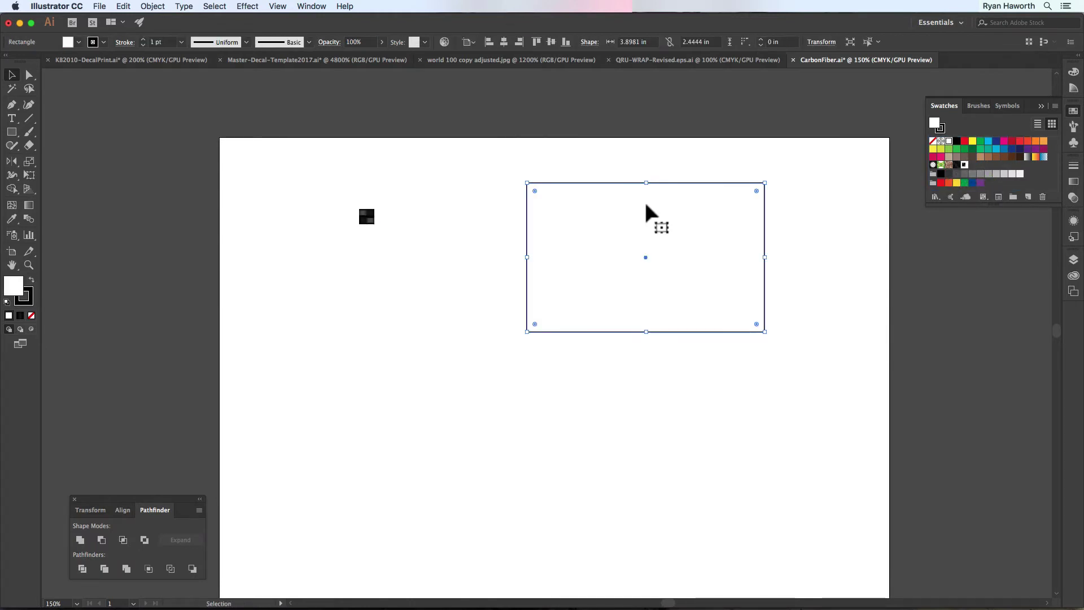
left_click(964, 164)
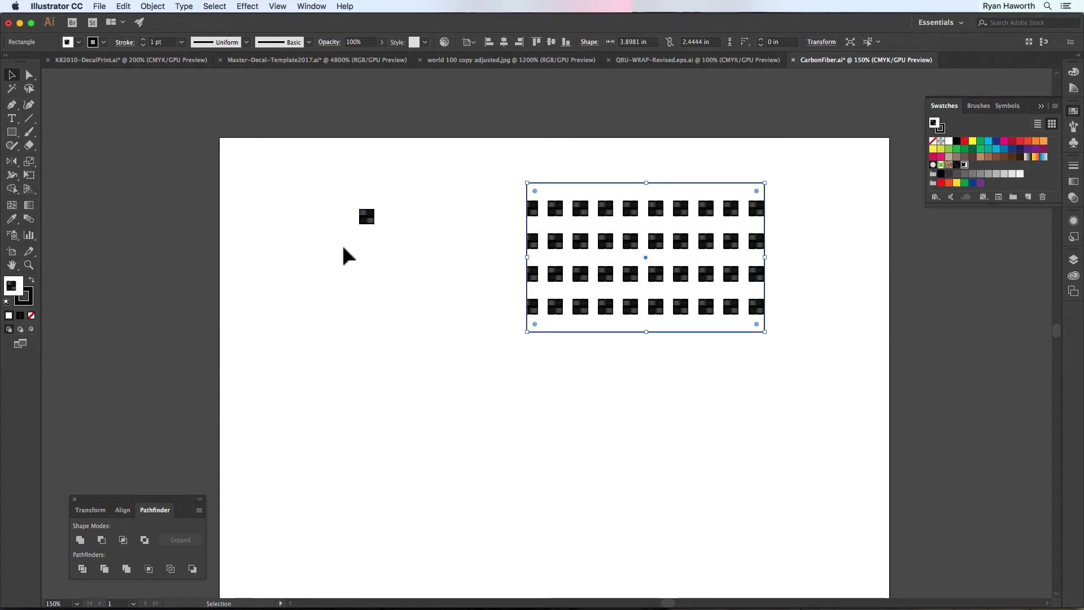
double_click(964, 164)
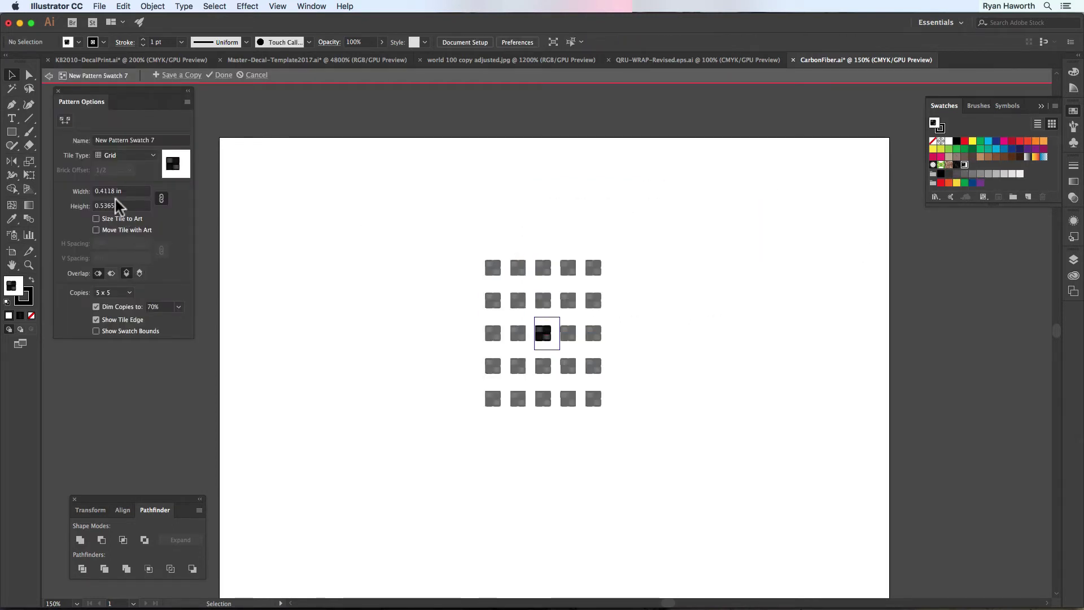
left_click(96, 218)
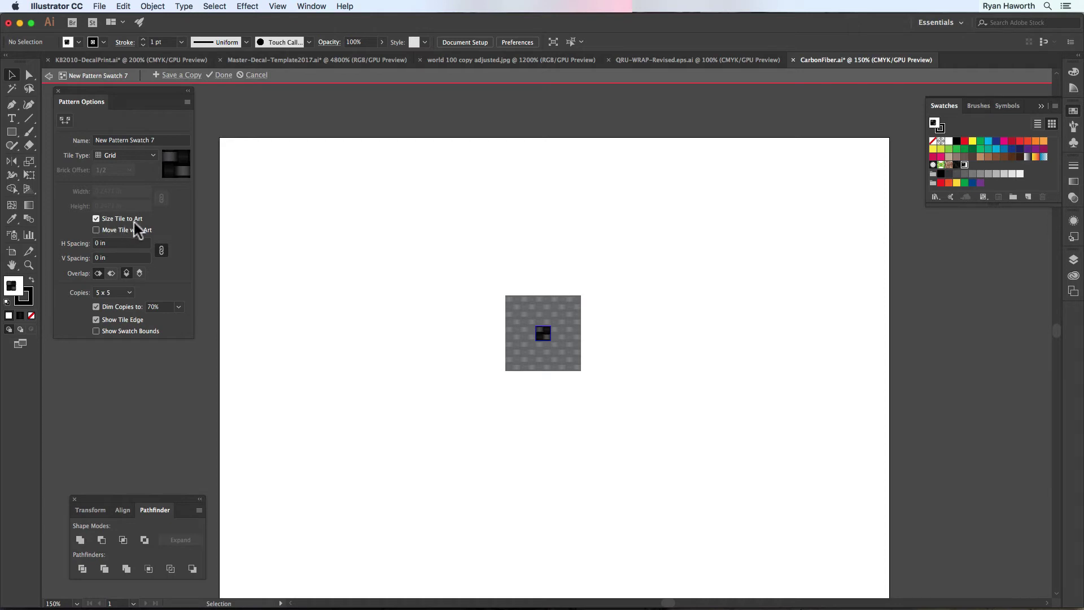
left_click(222, 75)
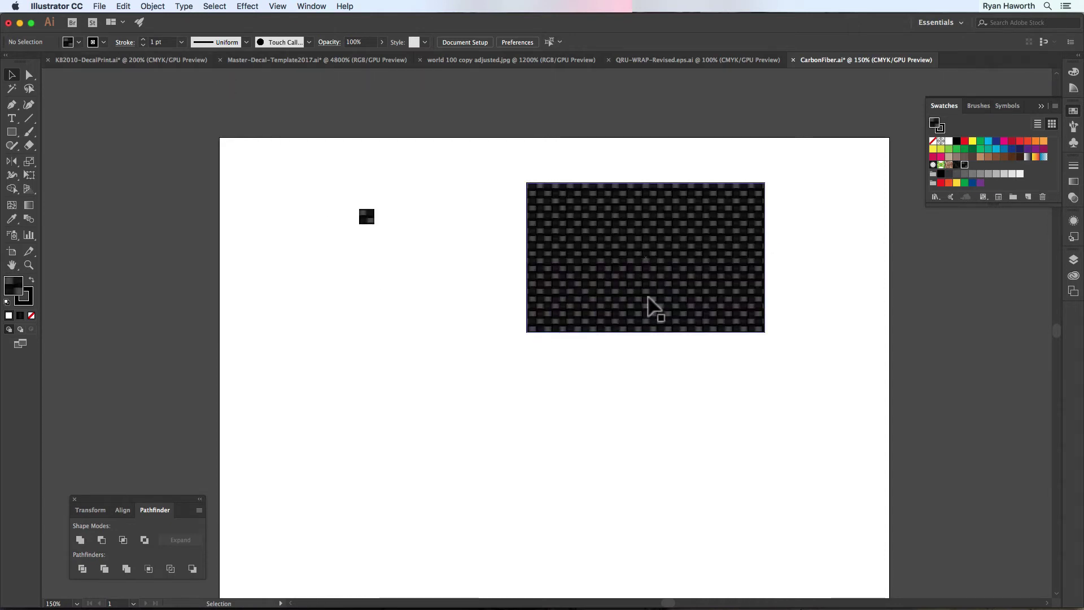
Step: Examine the weave pattern fill in the test rectangle up close and at a distance for a seamless repeat
key("super+equal")
key("super+equal")
key("super+equal")
key("super+equal")
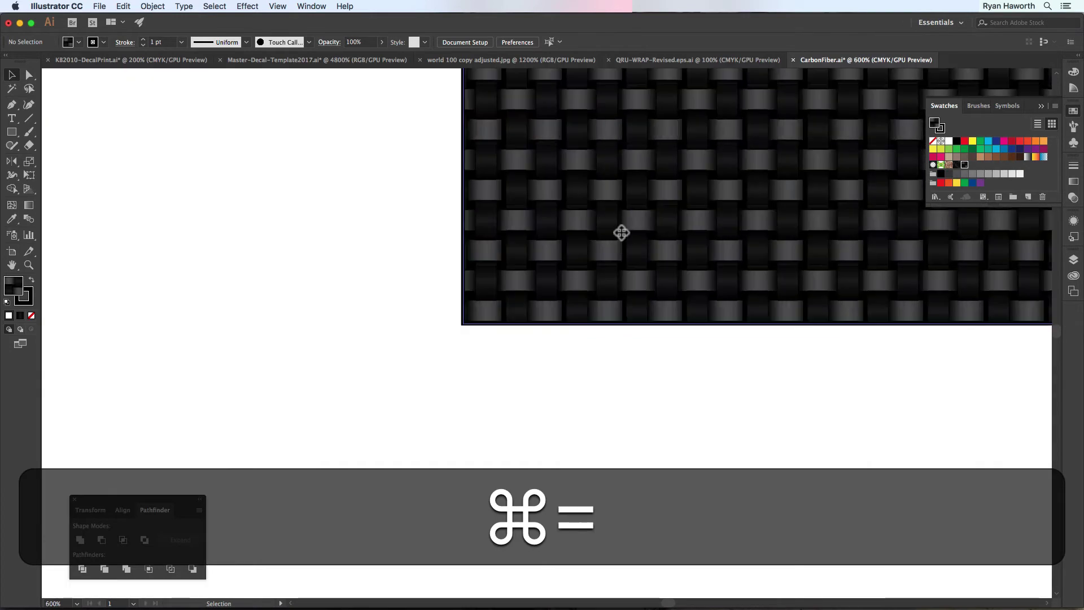
key("super+space")
left_click_drag(649, 226, 382, 477)
left_click_drag(486, 266, 349, 359)
left_click_drag(641, 216, 694, 175)
key("super+minus")
key("super+space")
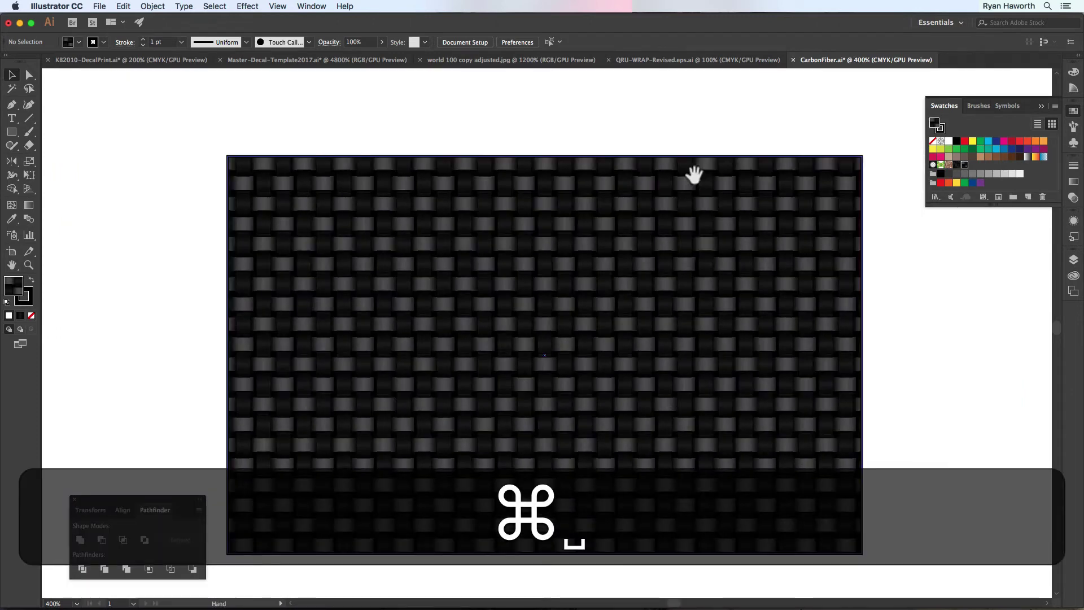
left_click_drag(459, 297, 610, 282)
key("super+minus")
key("super+minus")
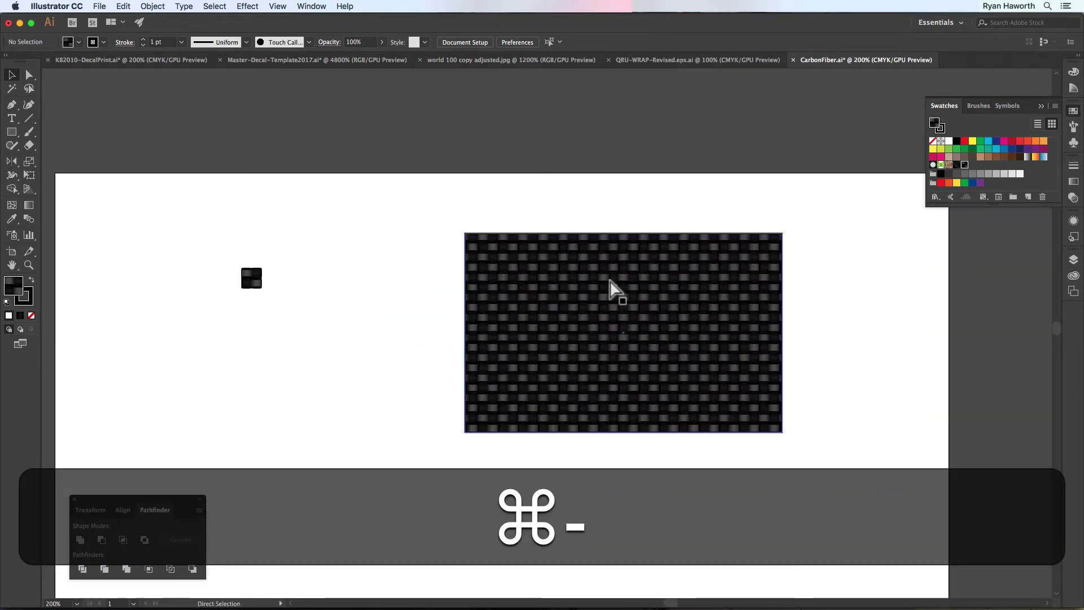
key("super+space")
left_click_drag(423, 328, 471, 239)
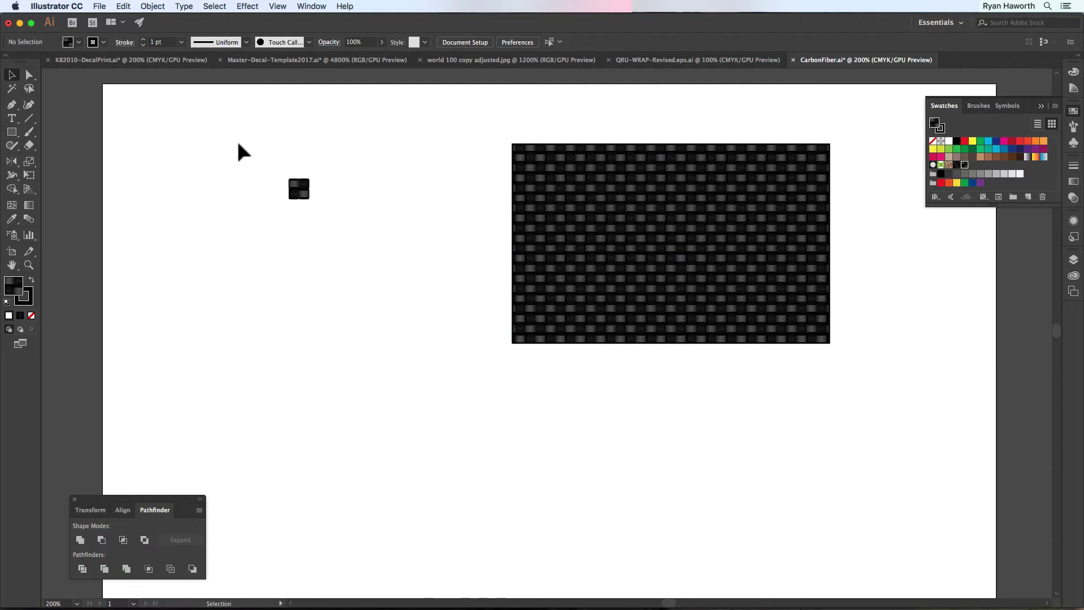
Step: Move the small tile and the patterned rectangle together toward the artboard's upper-left corner
left_click_drag(238, 144, 875, 359)
key("space")
left_click_drag(536, 278, 435, 249)
left_click(353, 419)
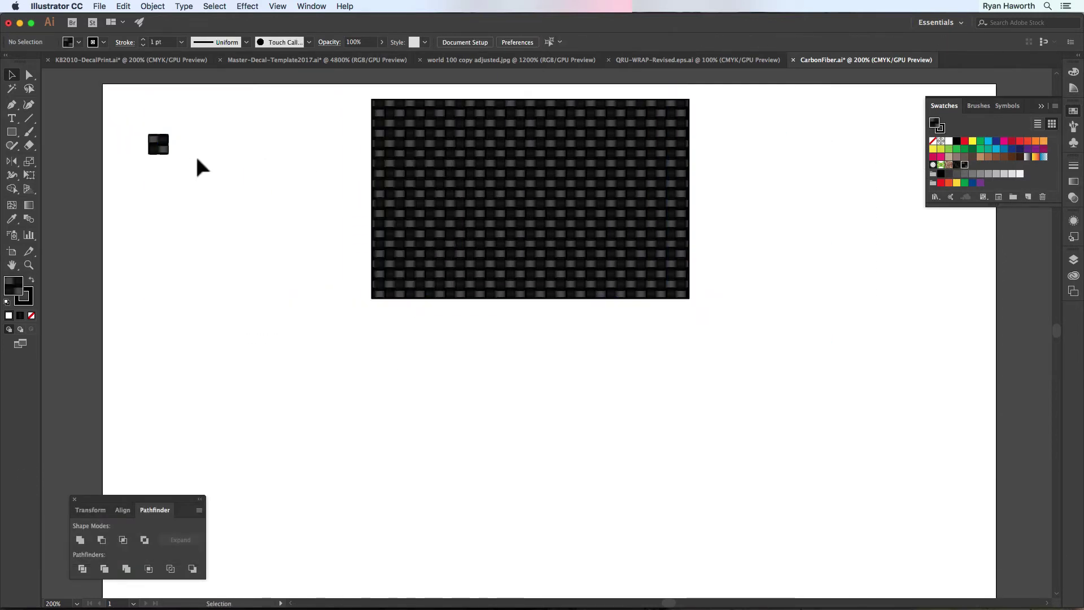
Step: Enlarge the small weave tile proportionally and release its clipping mask
key("space")
left_click(161, 153)
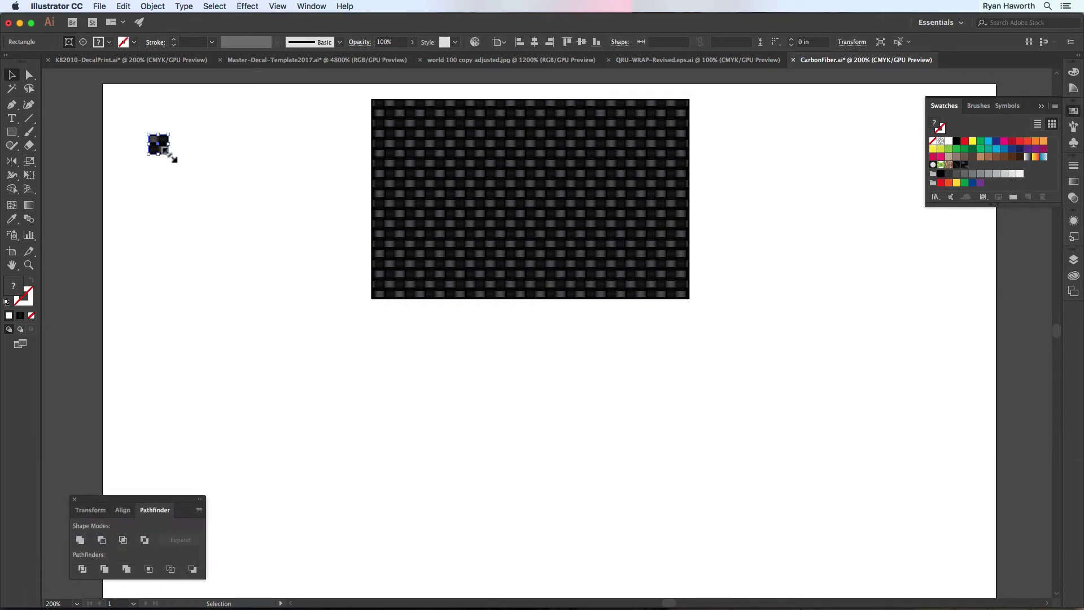
key("shift")
left_click_drag(168, 154, 465, 273)
key("space")
right_click(375, 138)
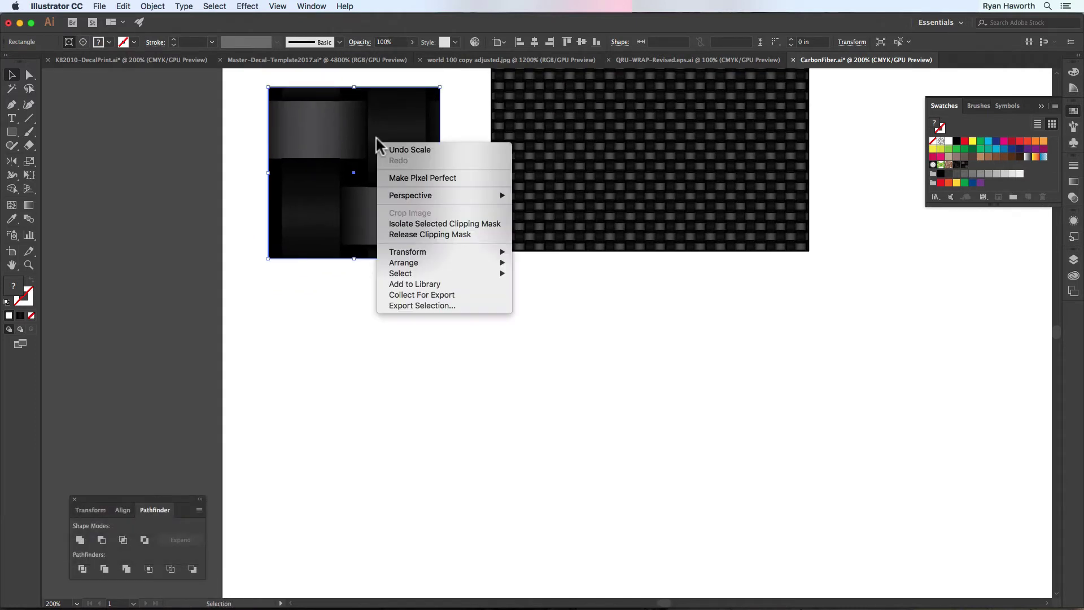
left_click(443, 235)
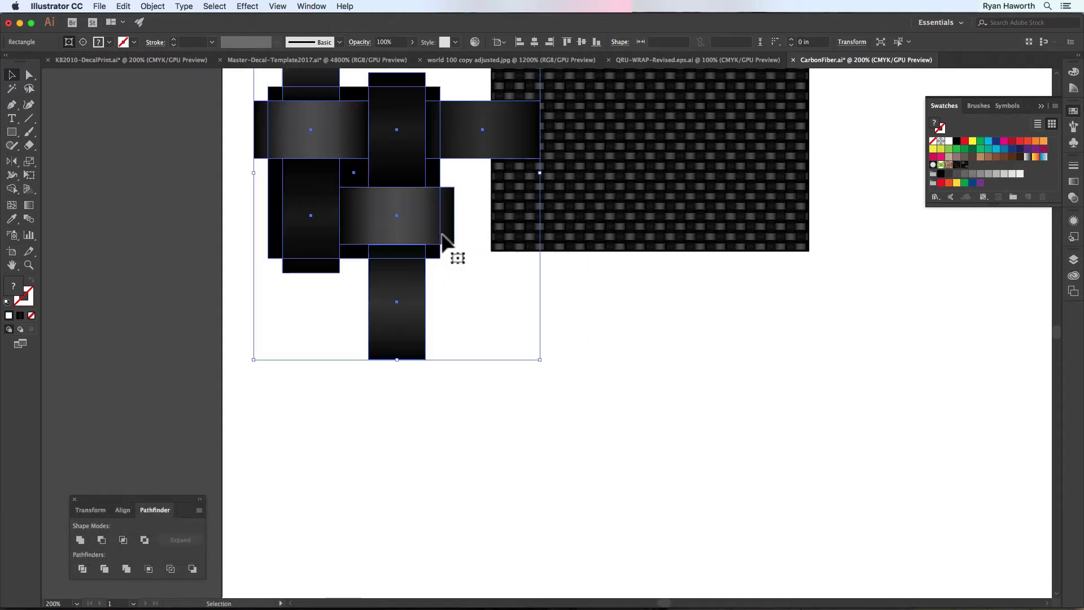
Step: Move the pattern-filled rectangle to the right, clear of the released weave pieces
left_click(430, 330)
left_click_drag(494, 268, 588, 327)
left_click_drag(669, 282, 869, 266)
scroll(654, 282, "up", 1)
Step: Copy a square central area of the carbonfiber-02.jpg photo in Preview and paste it into the Illustrator document
key("super+Tab")
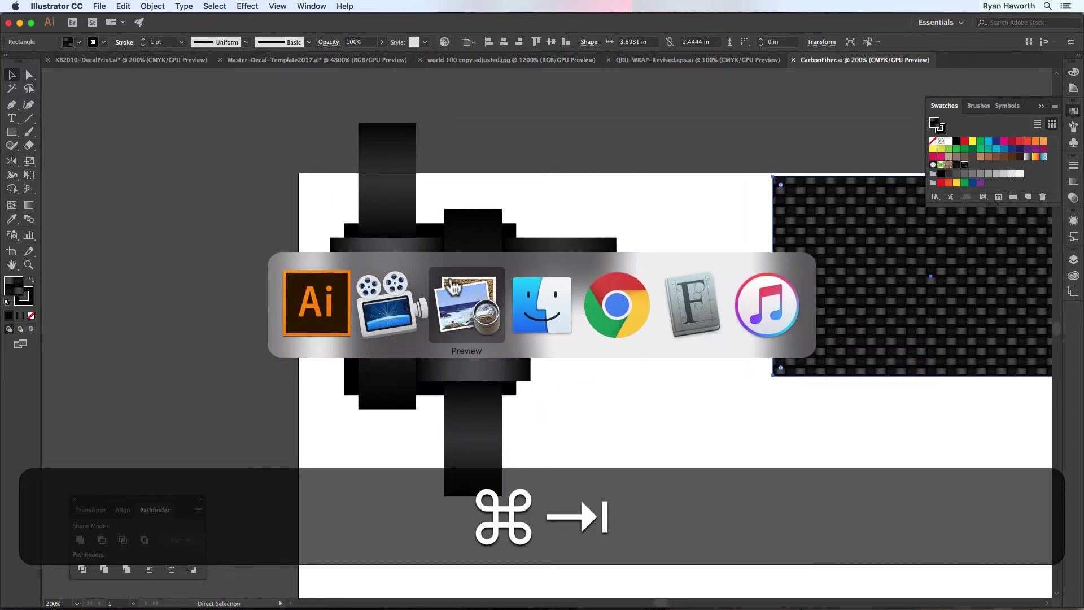
left_click(467, 301)
left_click_drag(401, 157, 662, 393)
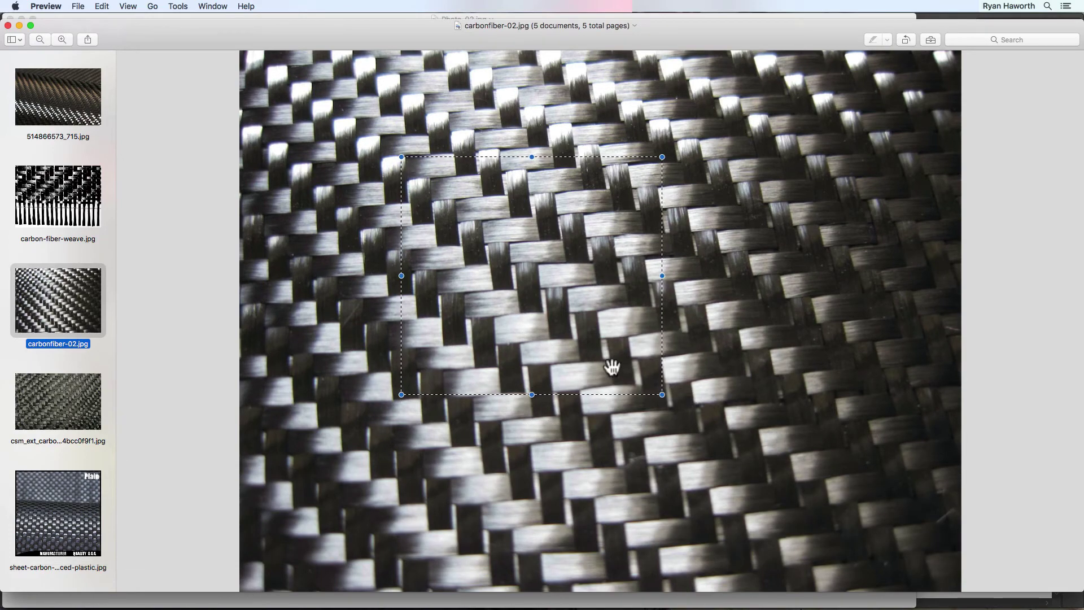
key("super+c")
key("super+Tab")
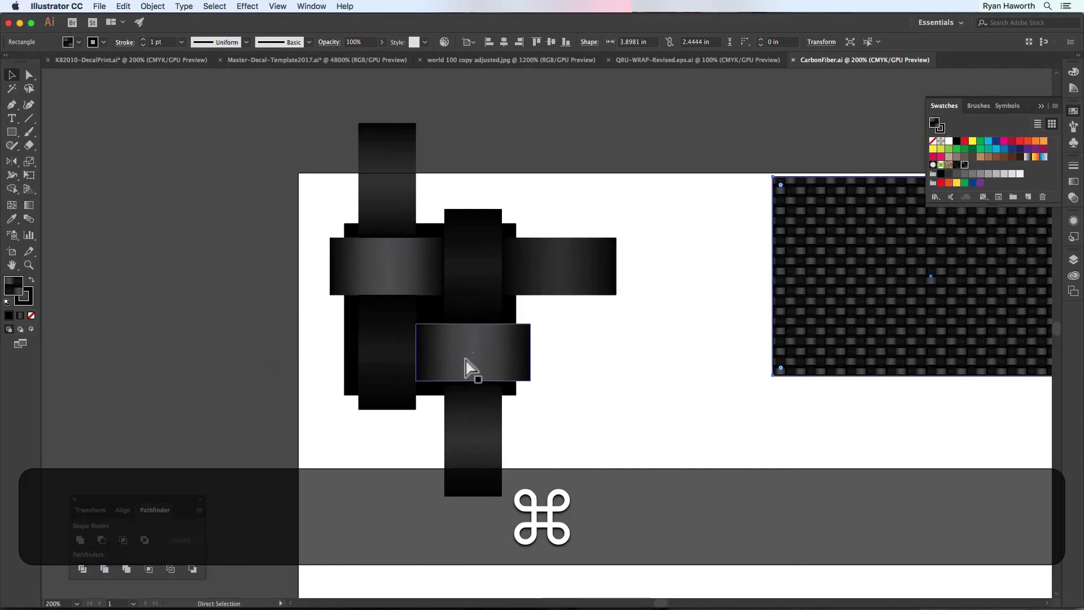
key("super+v")
Step: Scale the pasted carbon fiber photo down to about 4.09 by 3.72 in and place it left of the artboard as a reference
key("super+minus")
key("super+minus")
key("super+minus")
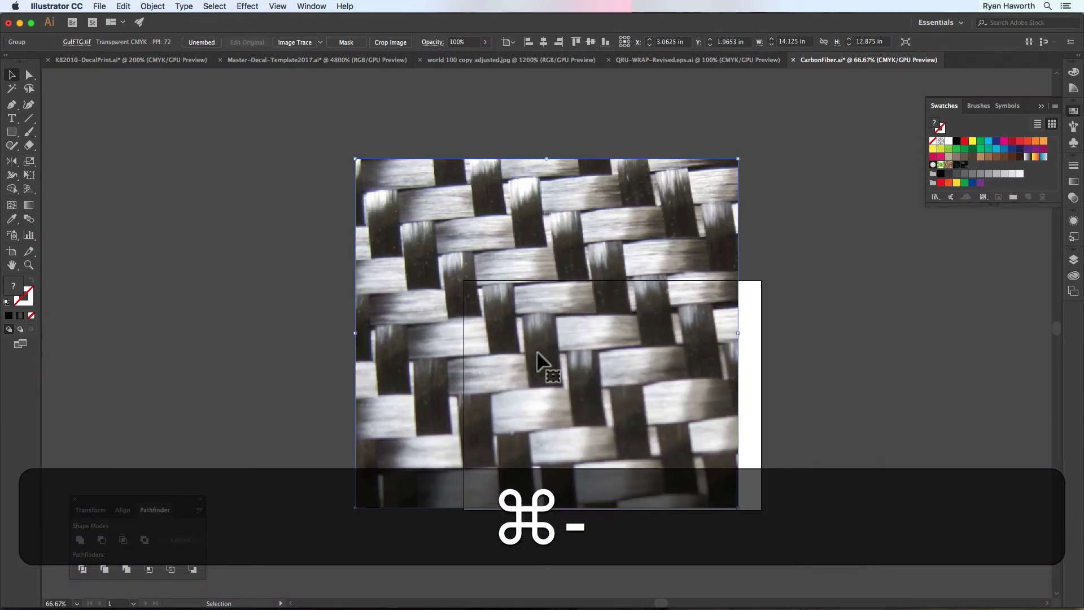
left_click_drag(739, 158, 601, 282)
left_click_drag(551, 329, 419, 322)
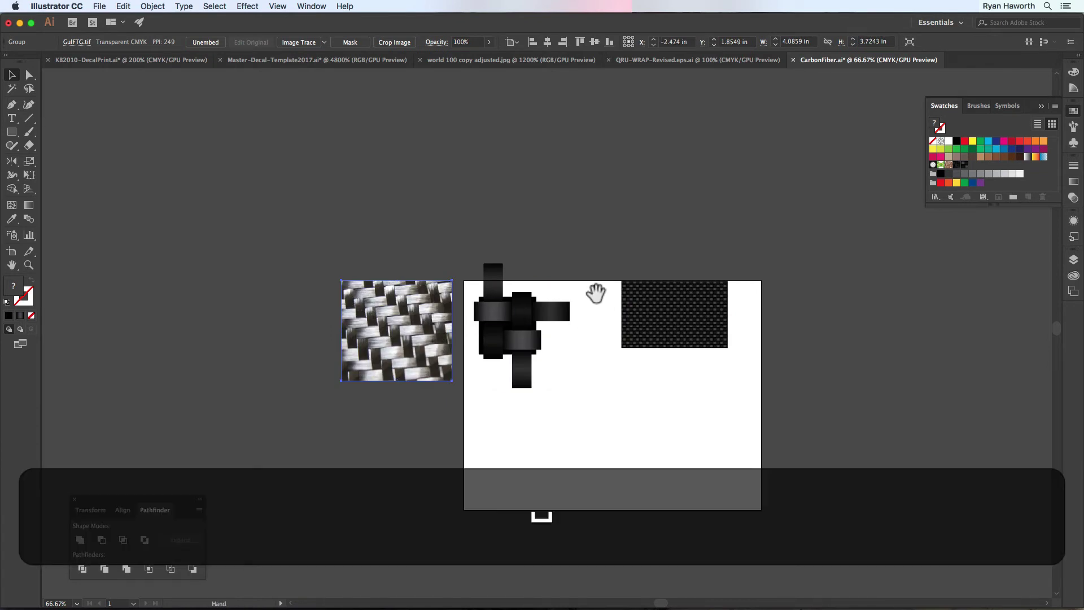
left_click_drag(595, 296, 520, 270)
key("super+equal")
key("super+equal")
key("super+equal")
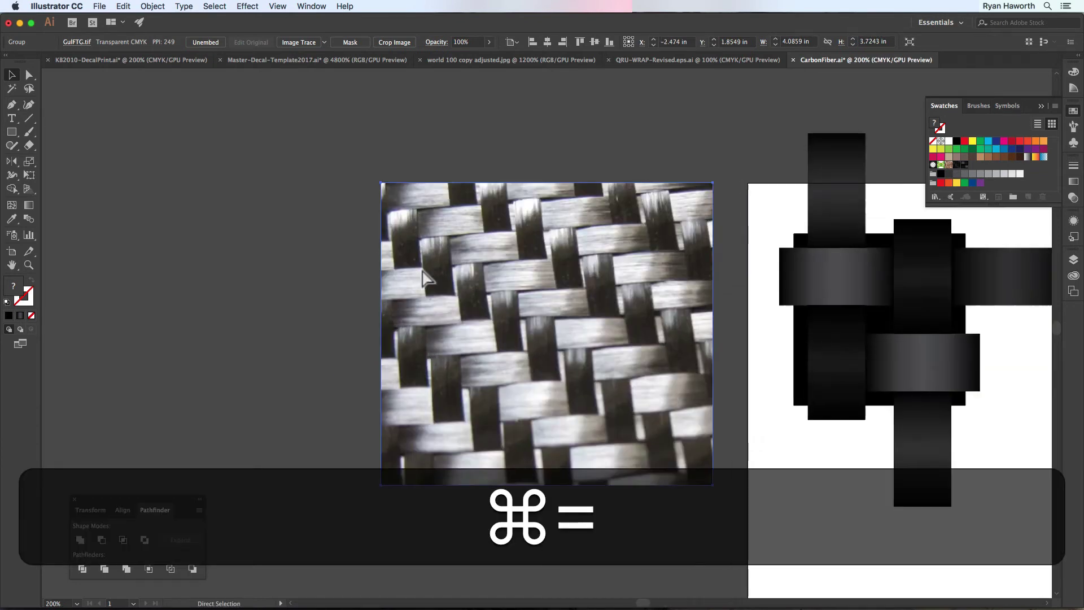
left_click_drag(653, 250, 443, 238)
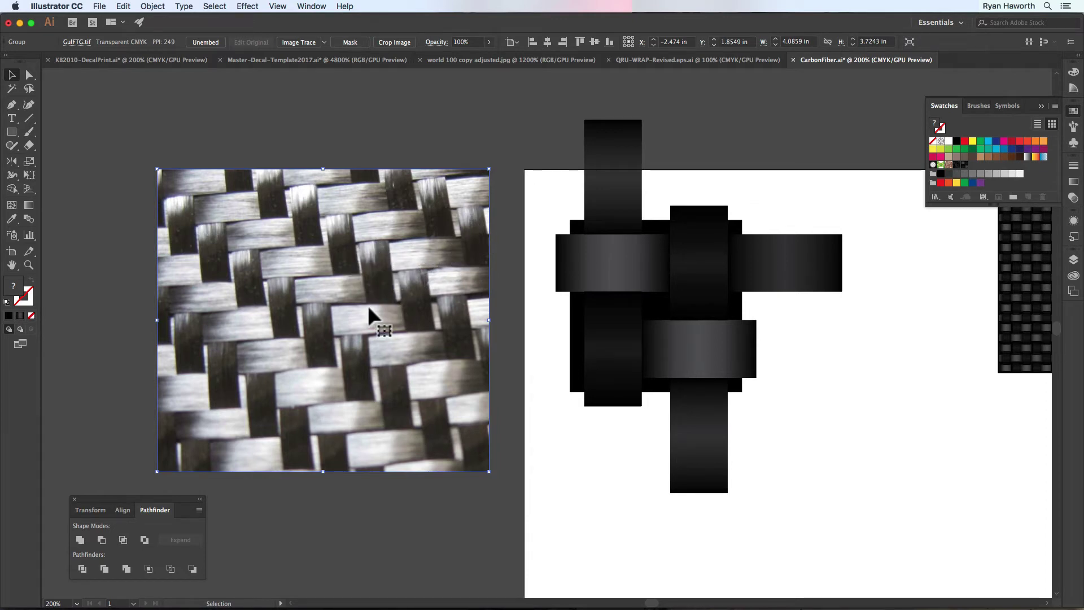
Step: Move the weave strips apart, keeping the light horizontal strip in place, and delete the black backing square
left_click(817, 300)
left_click(648, 249)
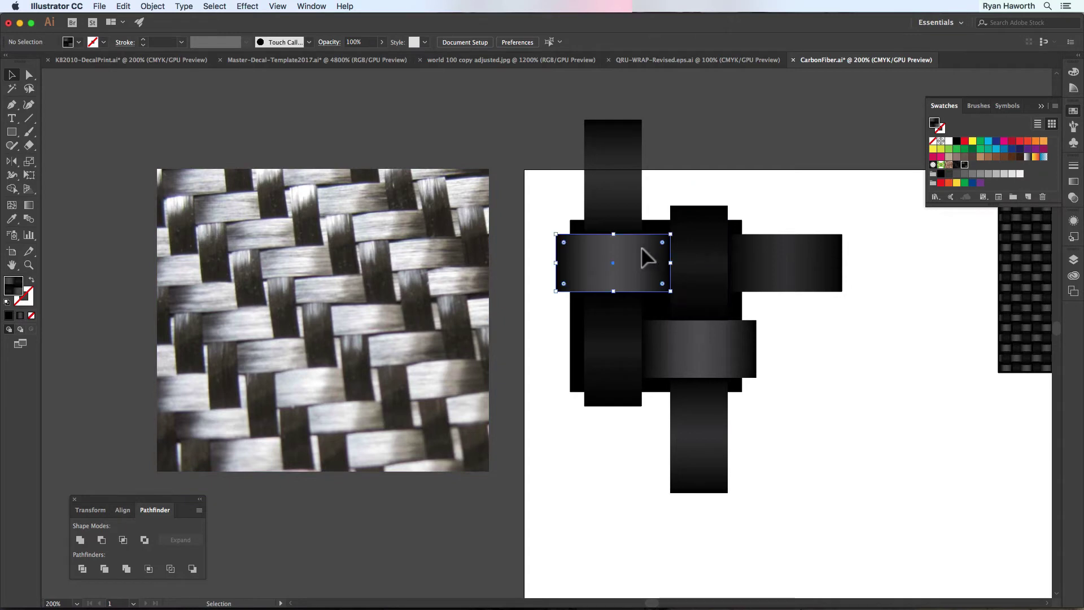
left_click_drag(762, 331, 627, 363)
left_click_drag(624, 269, 672, 147)
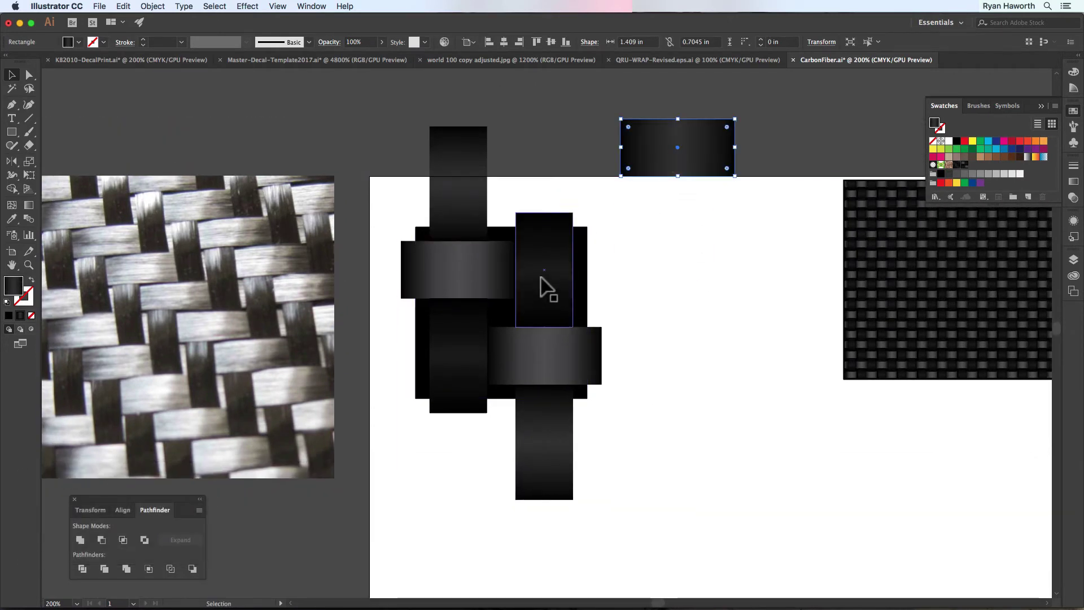
left_click_drag(570, 276, 728, 293)
left_click_drag(517, 363, 534, 153)
left_click_drag(468, 206, 468, 153)
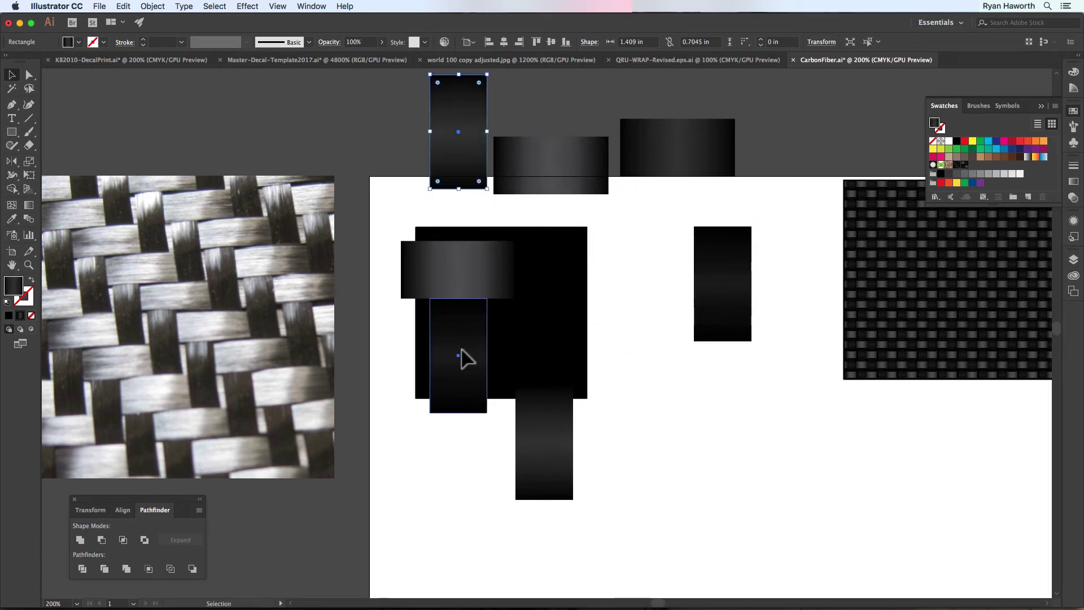
left_click_drag(465, 356, 663, 443)
left_click(561, 304)
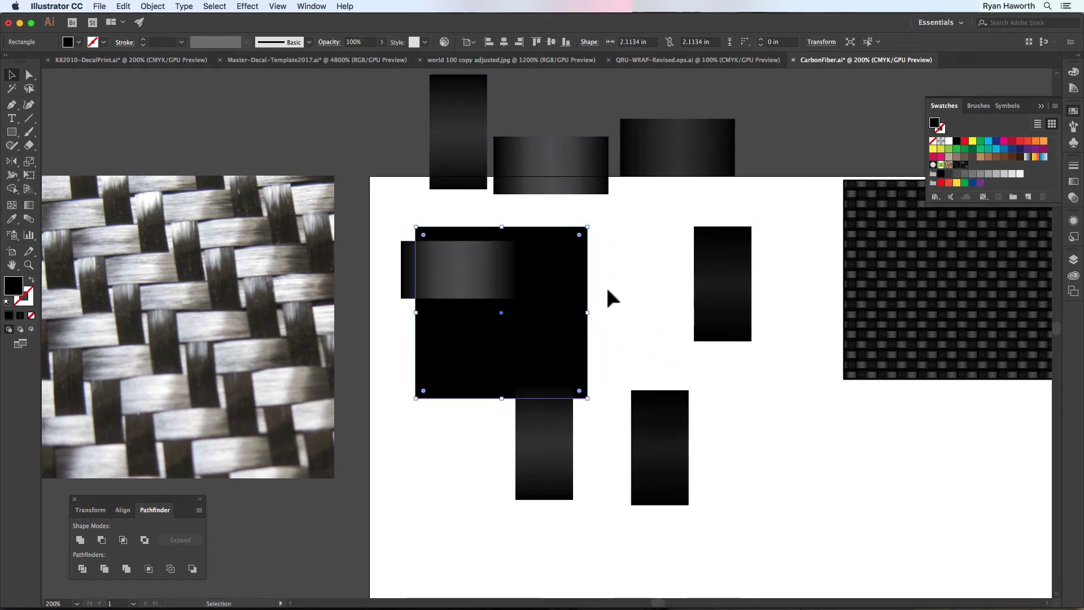
key("BackSpace")
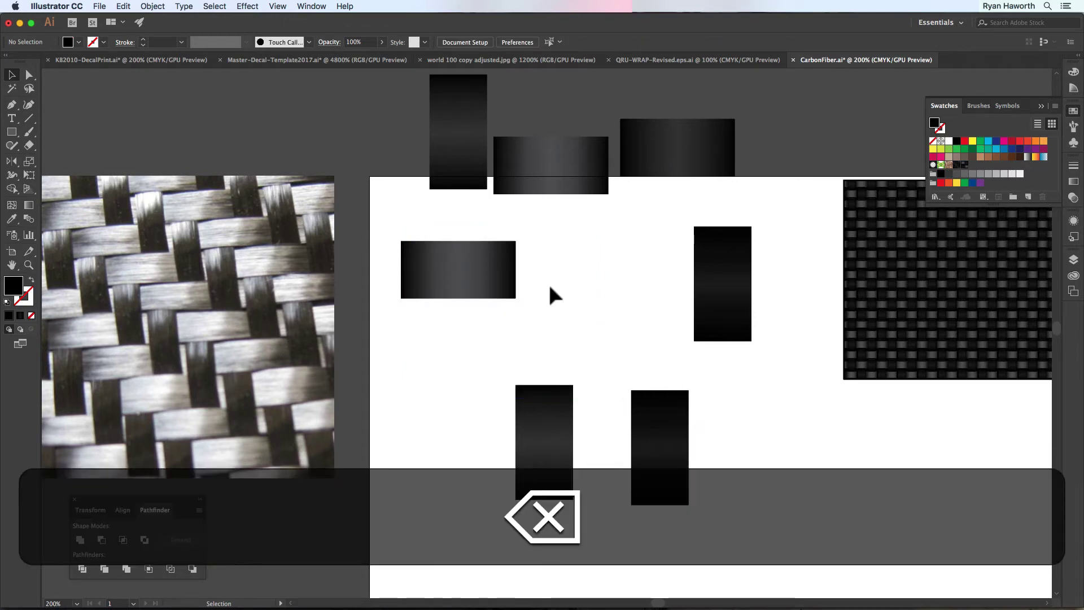
Step: Move the light horizontal strip toward the middle of the cleared area and the lower gradient vertical strip up beside the other spare strips
left_click(476, 280)
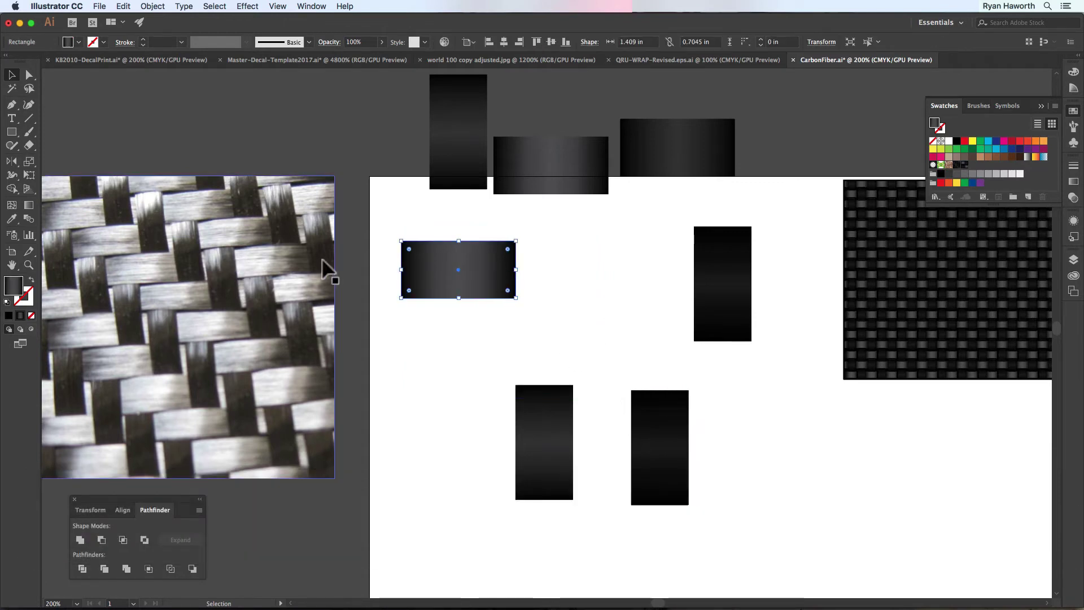
left_click_drag(458, 256, 542, 290)
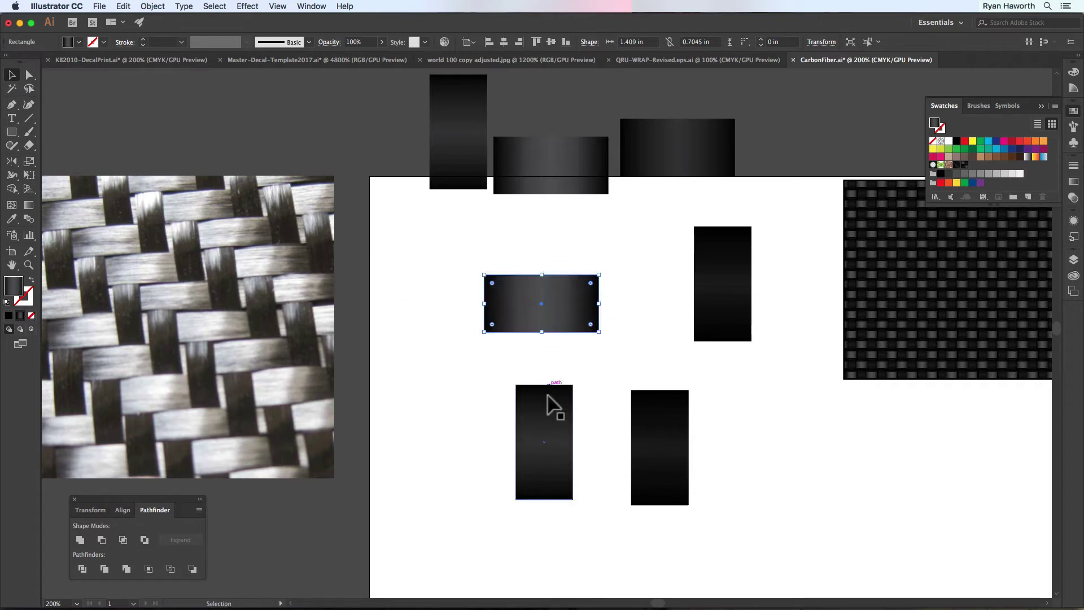
left_click_drag(528, 403, 403, 161)
left_click(617, 303)
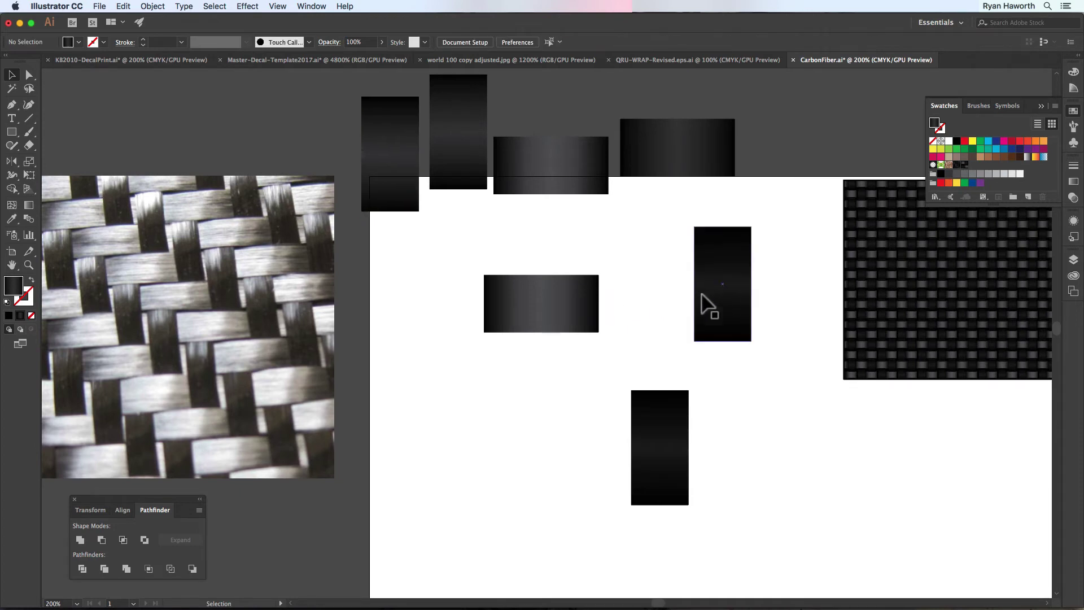
Step: Place a dark vertical strip to the left of the light horizontal strip and align their top edges
left_click_drag(669, 409, 449, 314)
left_click(513, 293, "shift")
left_click(504, 293)
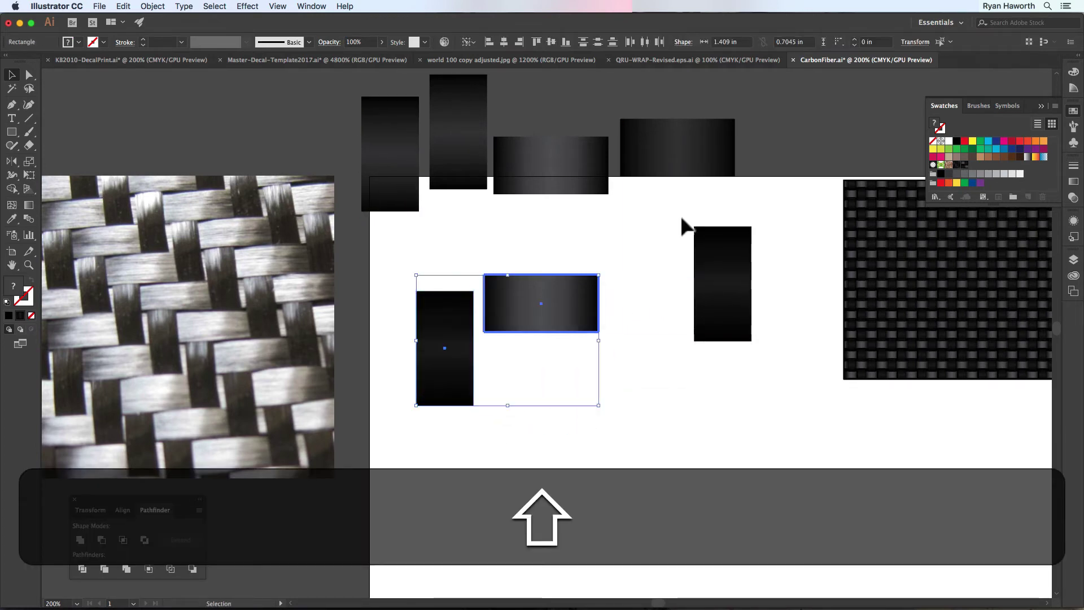
left_click(534, 40)
left_click(515, 349)
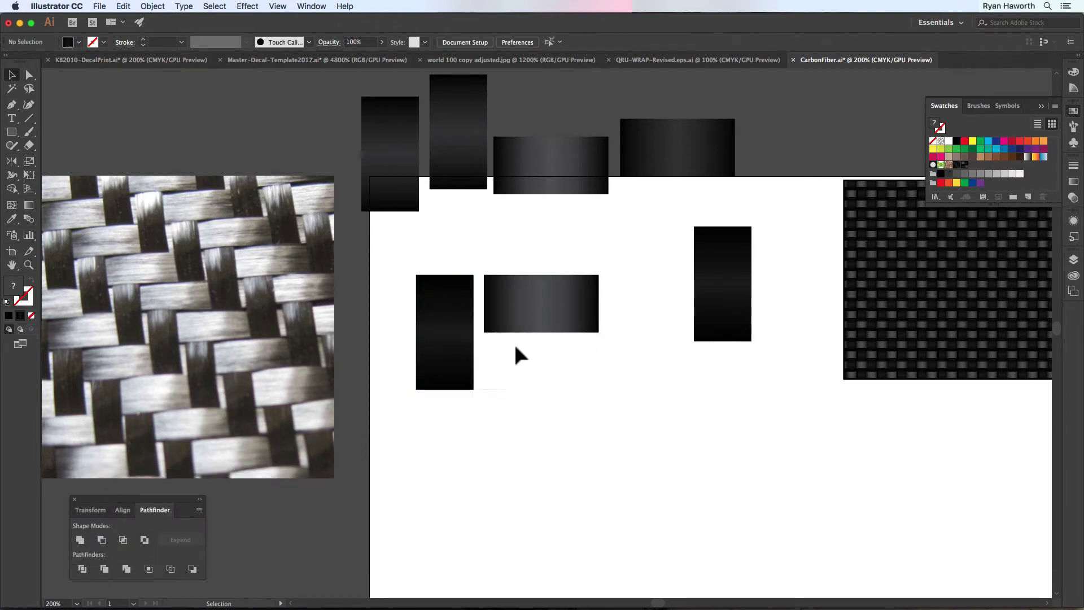
Step: Butt the two dark vertical strips against the horizontal strip's ends, one hanging below it and the other rising above it
left_click_drag(459, 314, 478, 310)
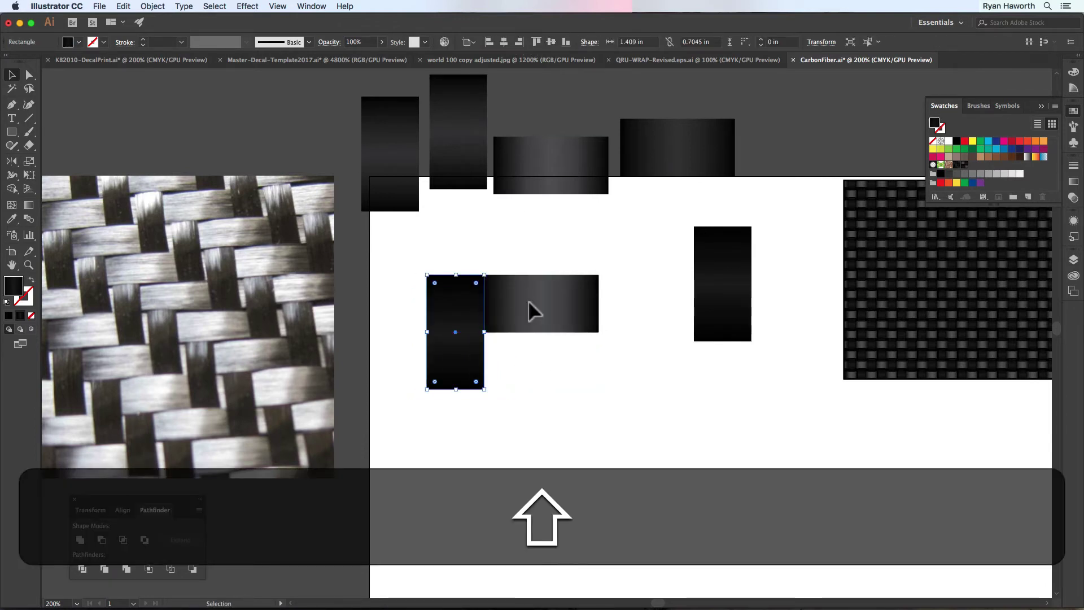
left_click_drag(716, 308, 623, 298)
left_click(600, 380)
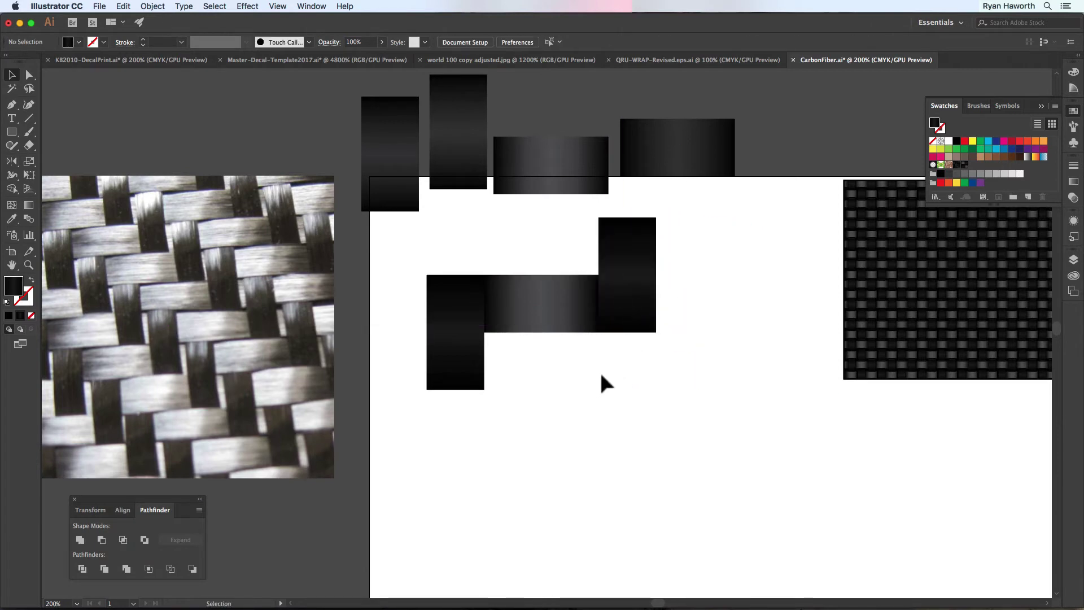
Step: Duplicate the three-strip unit three times diagonally down to the right, interlocking the copies into a stepped twill weave
left_click(449, 310)
left_click(508, 299, "shift")
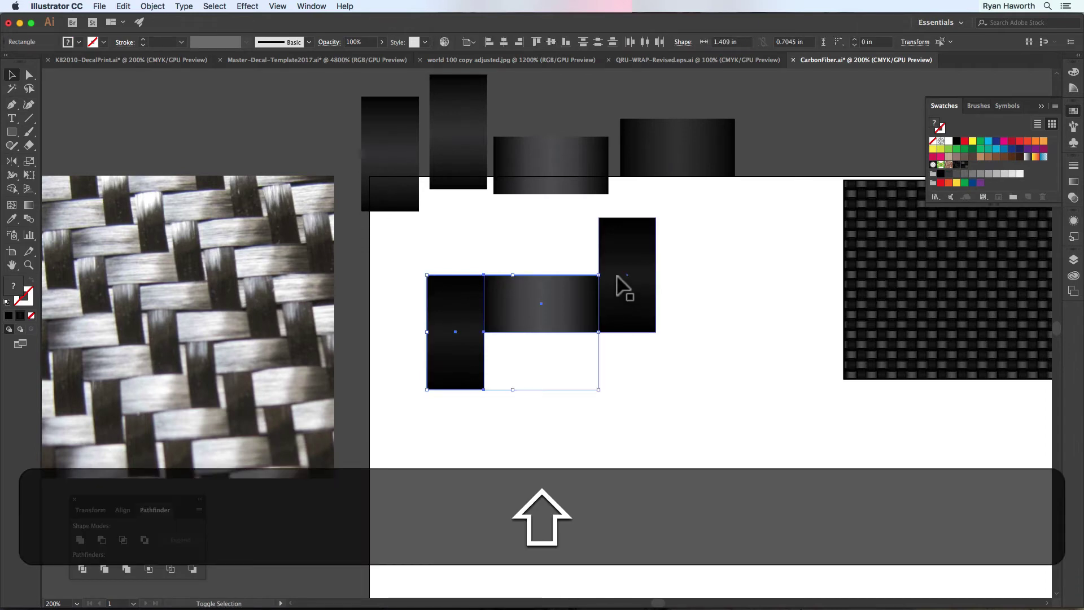
left_click(616, 285, "shift")
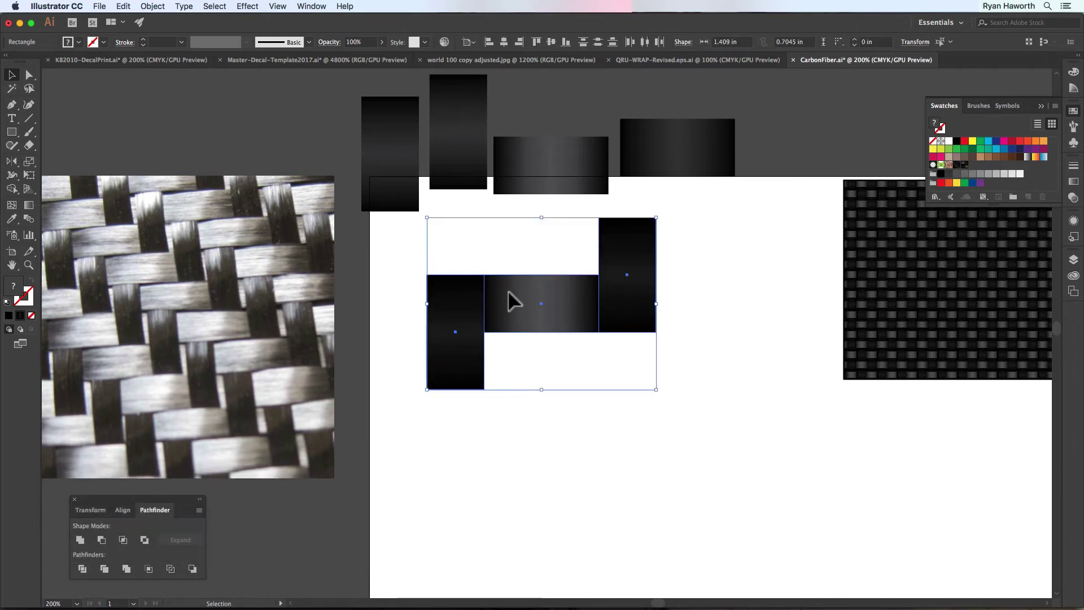
left_click_drag(508, 293, 640, 433)
key("space")
scroll(685, 414, "up", 1)
left_click(801, 321)
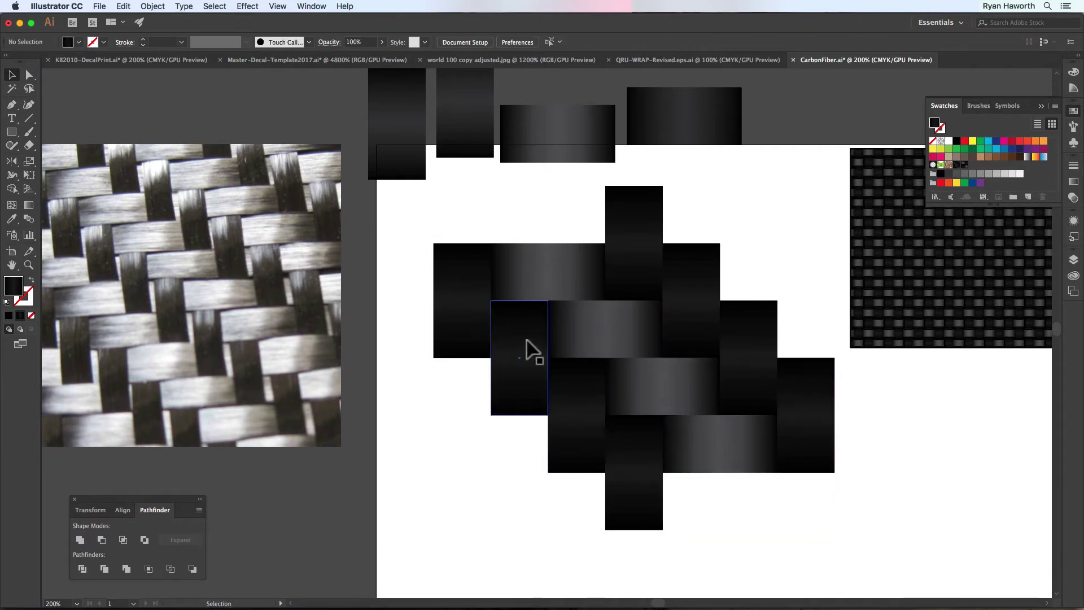
key("space")
left_click_drag(525, 350, 581, 336)
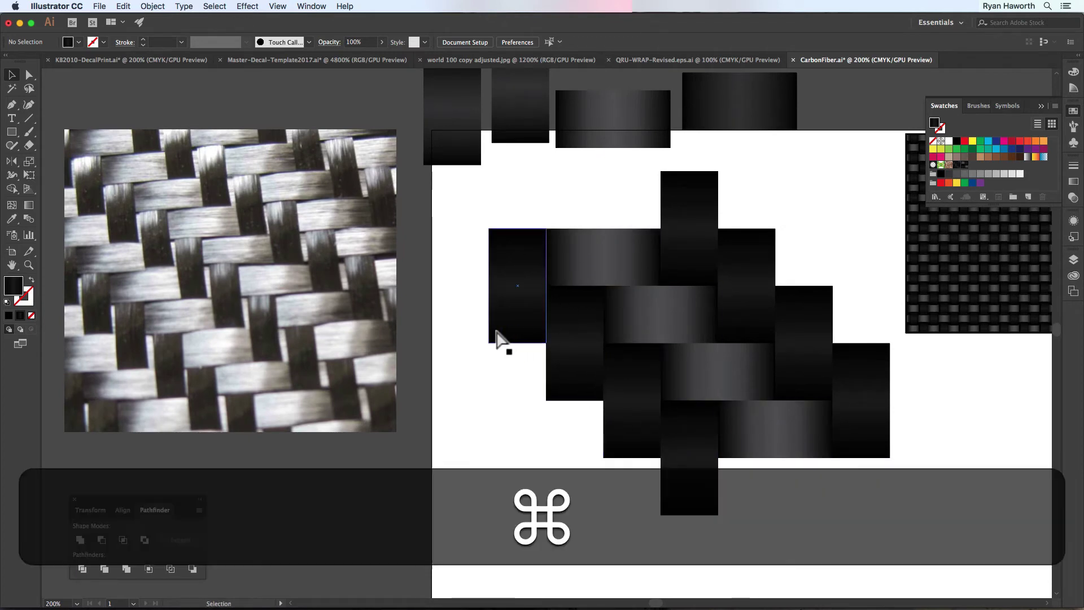
key("super+minus")
key("space")
left_click_drag(599, 295, 518, 321)
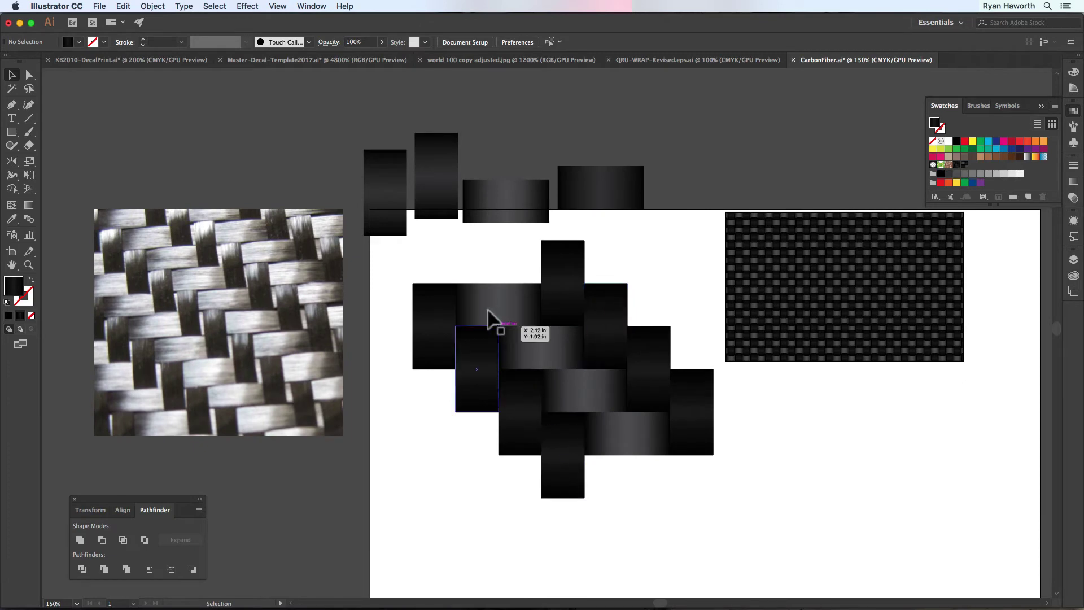
left_click(447, 316)
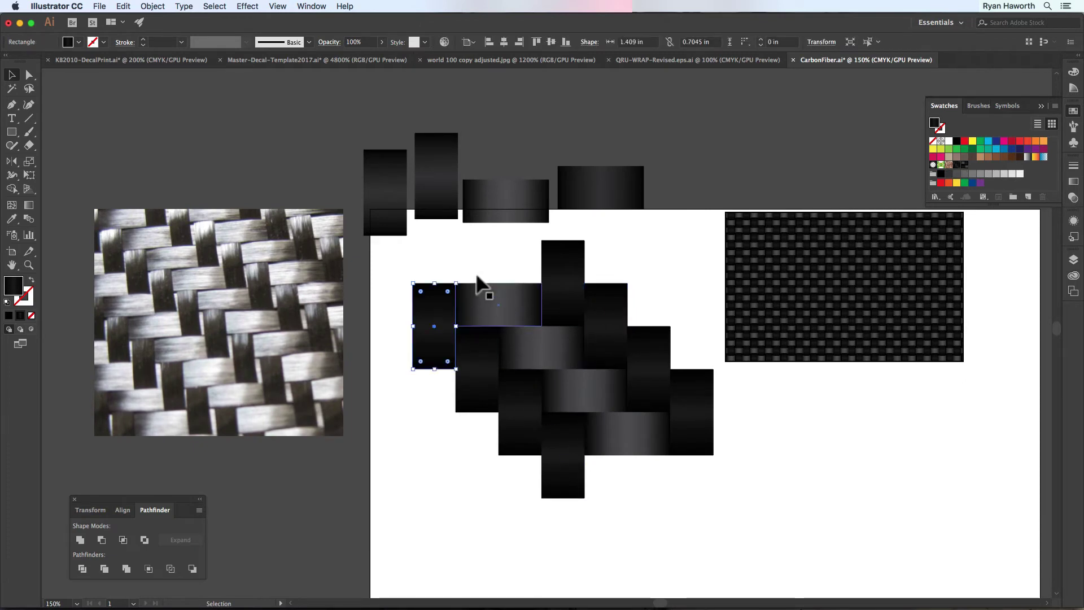
left_click_drag(425, 257, 685, 468)
key("alt")
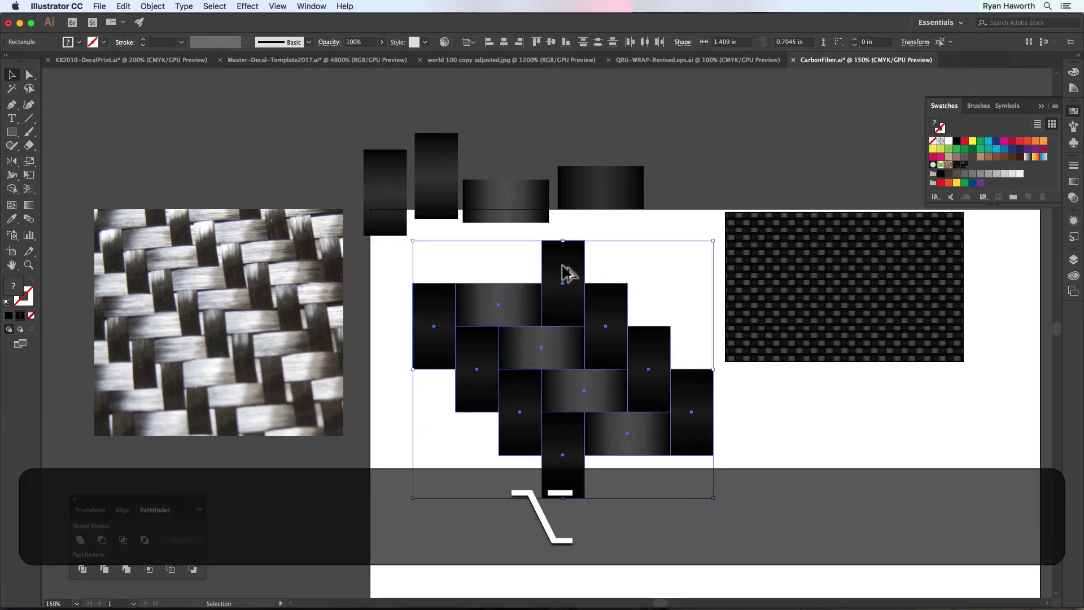
mouse_move(563, 273)
left_mouse_down()
mouse_move(461, 427)
mouse_move(438, 440)
mouse_move(477, 442)
mouse_move(547, 380)
mouse_move(562, 294)
left_mouse_up()
key("alt+super+z")
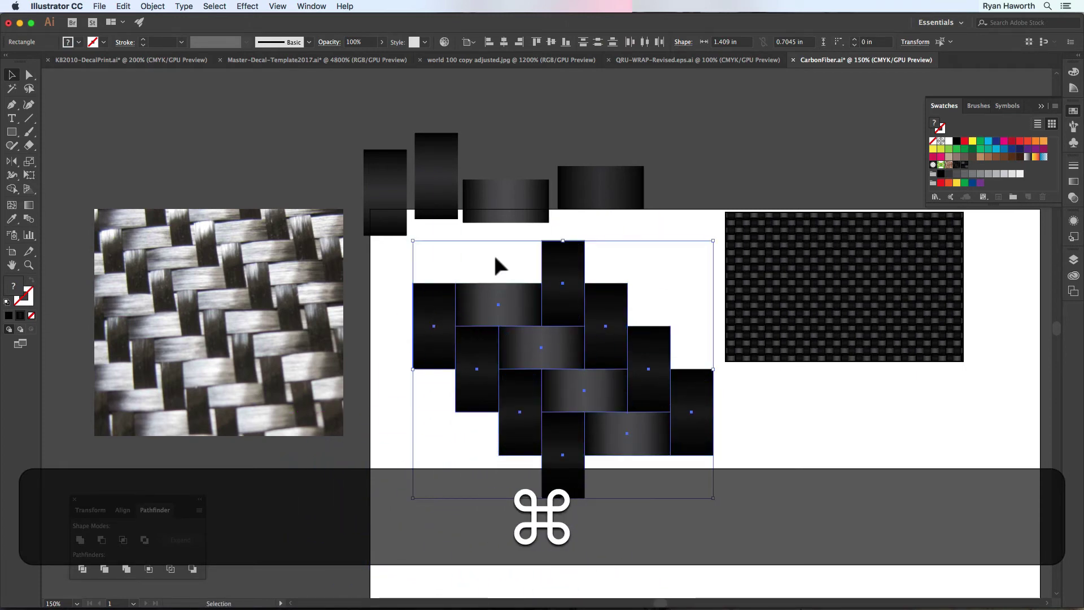
Step: Duplicate the three dark vertical strips at the weave's left edge and all four horizontal strips diagonally down-left, continuing the weave
left_click(474, 271)
left_click_drag(437, 268, 535, 460)
left_click(619, 395, "shift")
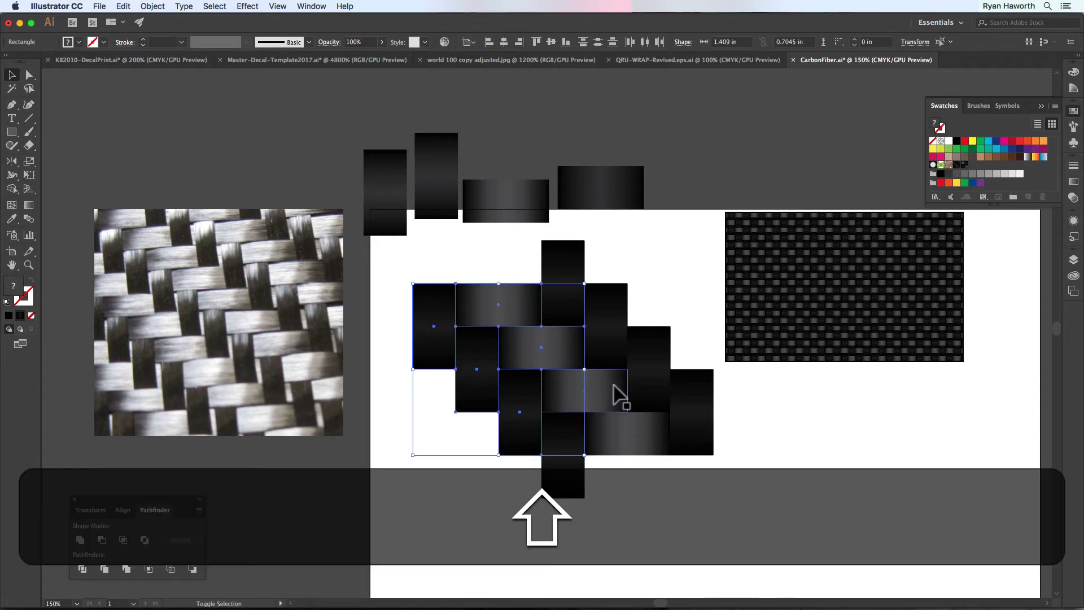
left_click(616, 433, "shift")
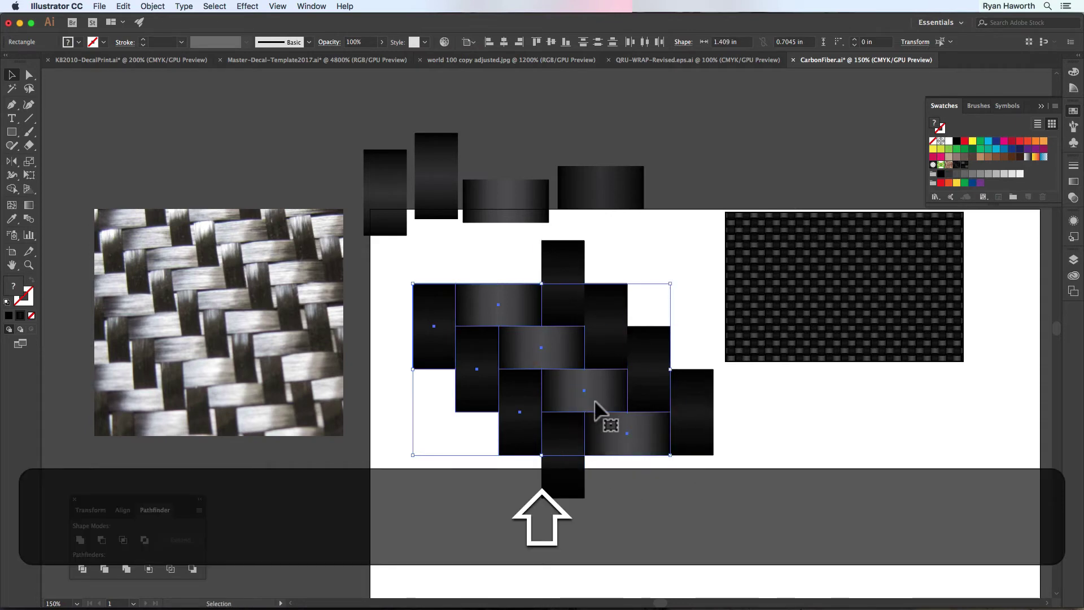
left_click_drag(614, 399, 521, 477)
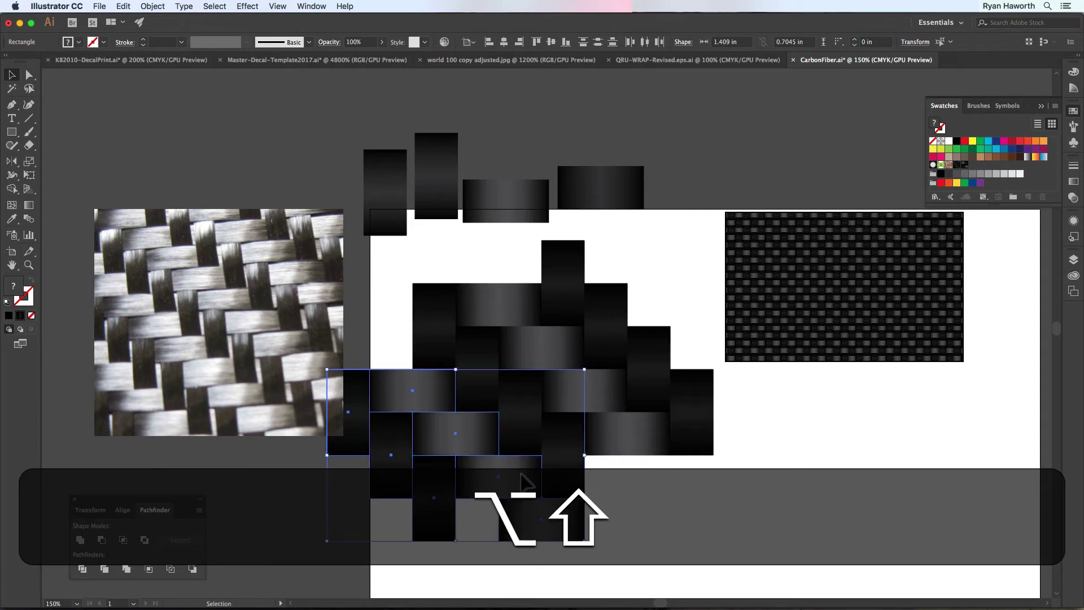
left_click(671, 486)
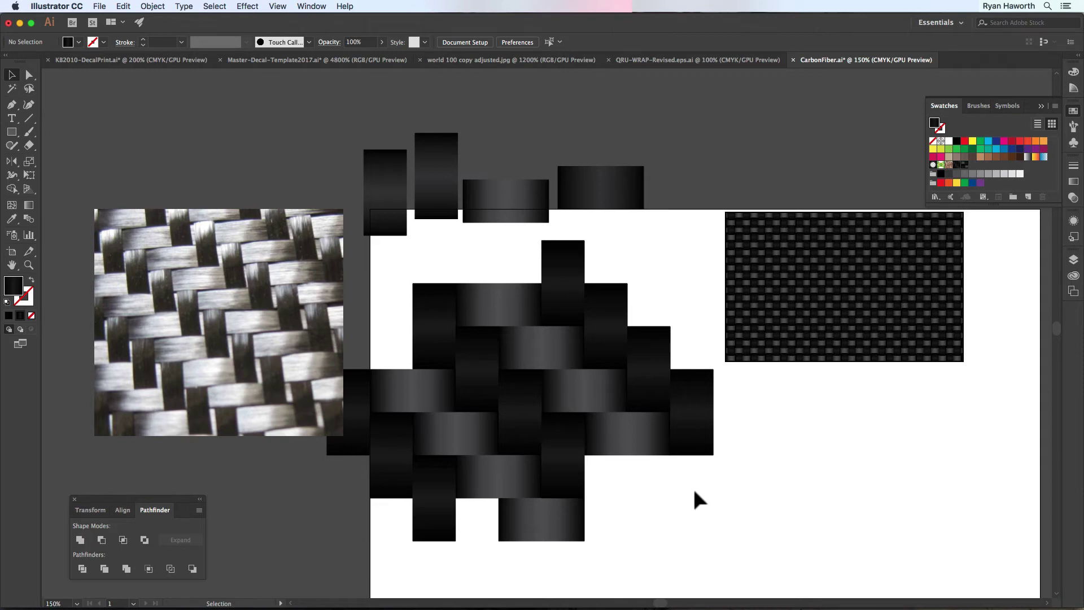
Step: Draw a square about 2.11 in wide from the upper-left dark strip's top-left corner, with no fill and a 1 pt stroke
key("m")
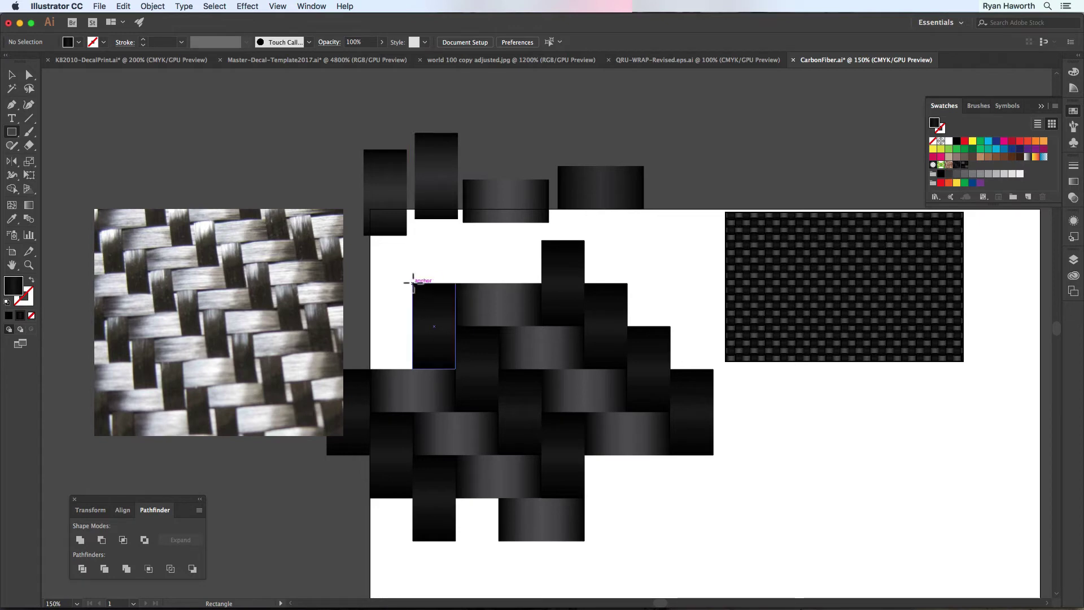
left_click_drag(413, 283, 541, 411)
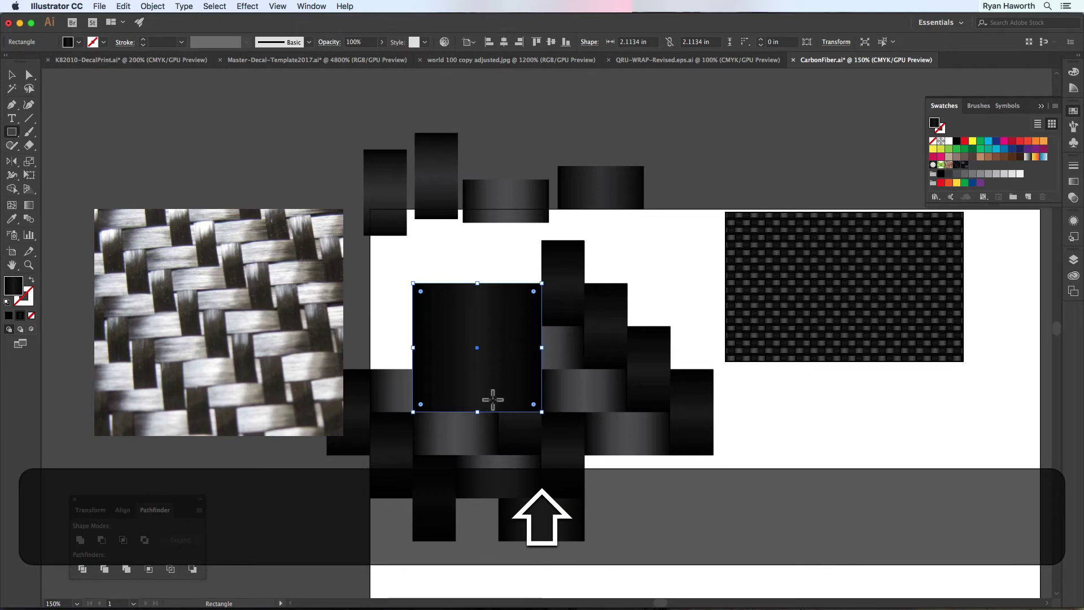
key("d")
key("slash")
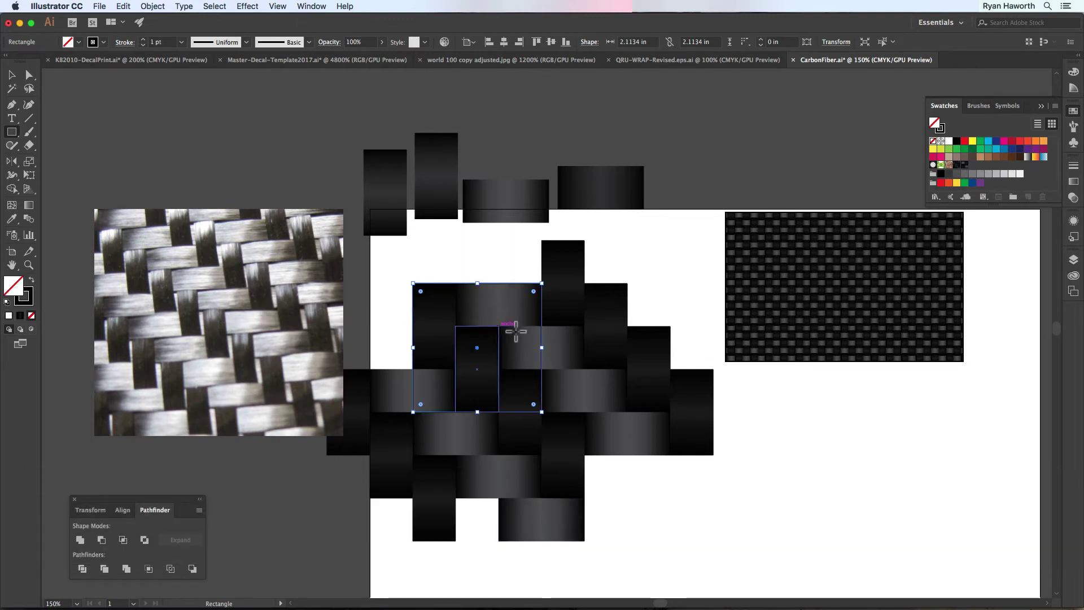
Step: Delete the surplus strips to the right of and above the square outline
key("v")
left_click_drag(699, 477, 627, 310)
key("BackSpace")
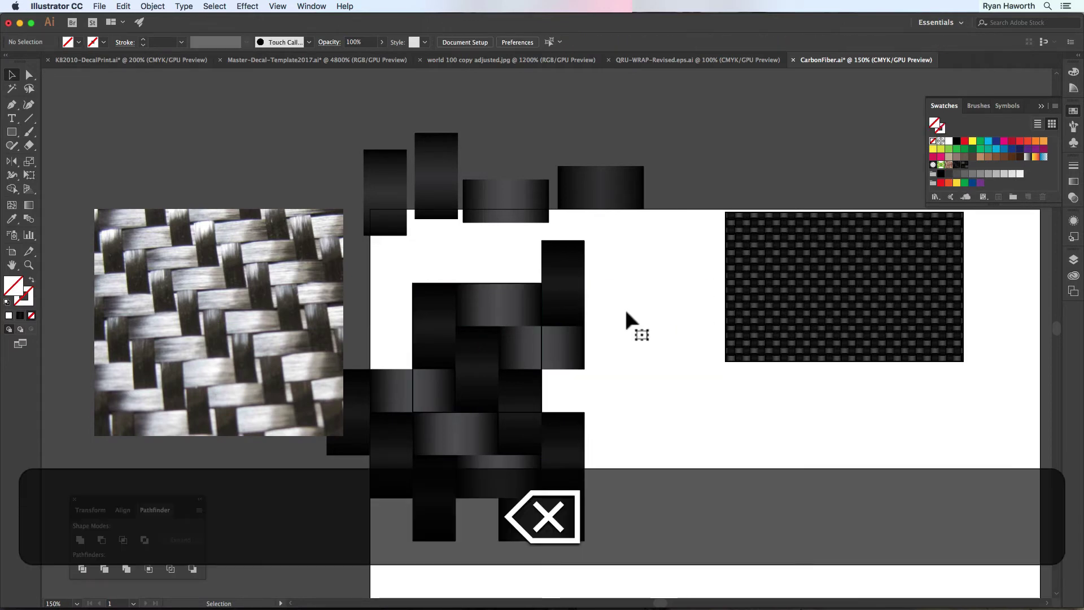
left_click(562, 271)
key("BackSpace")
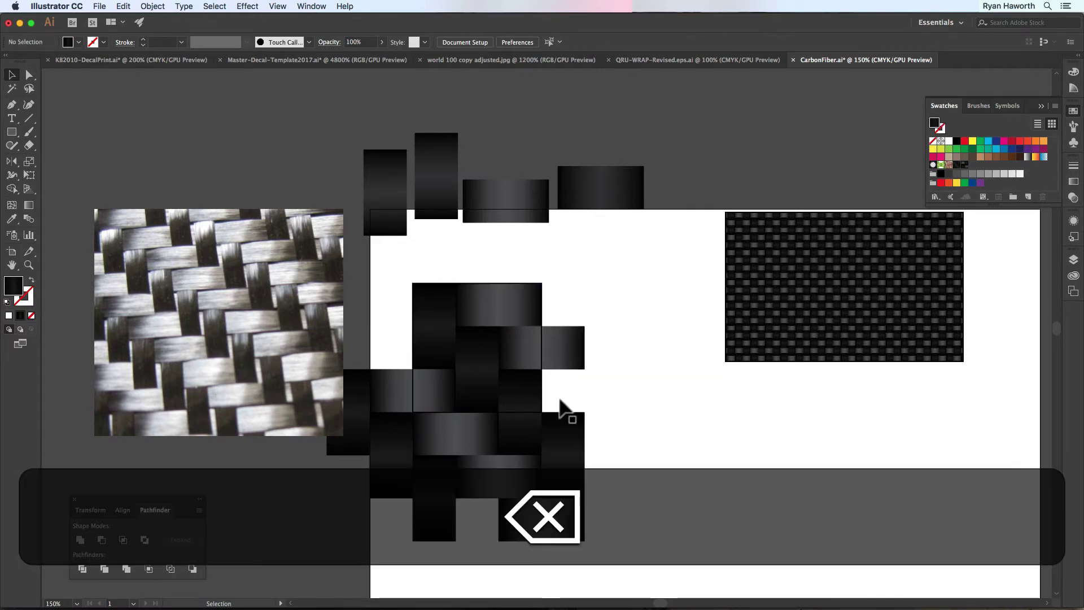
Step: Delete the surplus strips below and left of the square outline, keeping every strip that overlaps it
left_click_drag(608, 564, 384, 446)
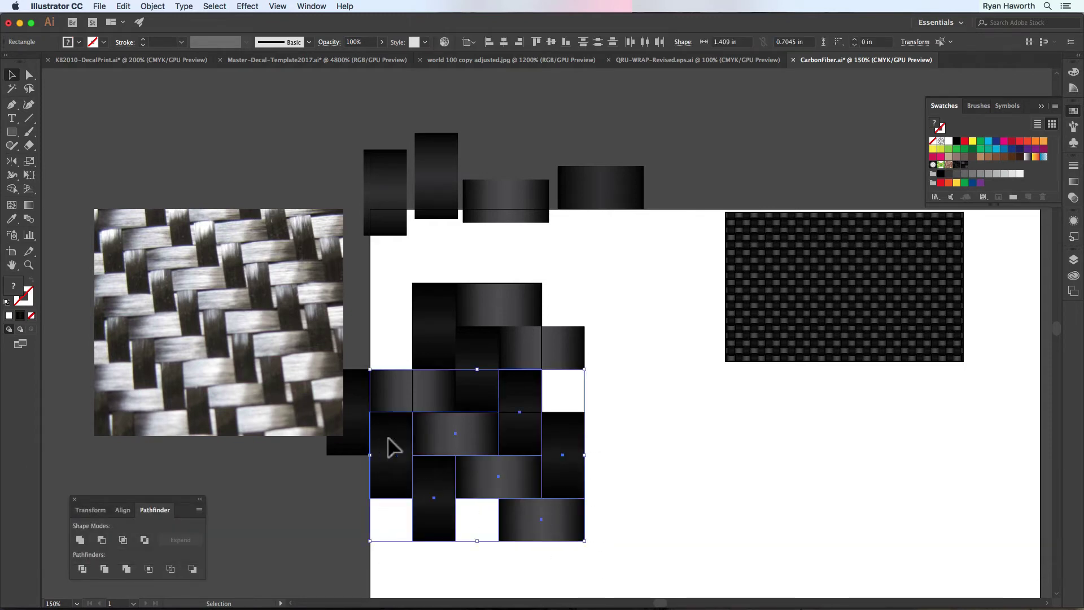
left_click(515, 435, "shift")
key("BackSpace")
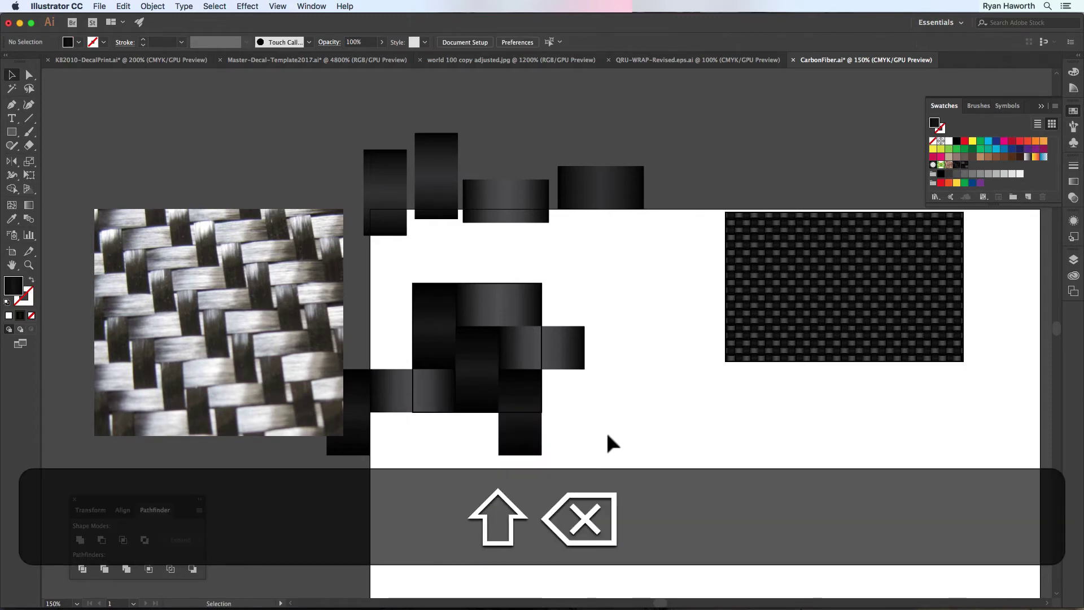
left_click(356, 420)
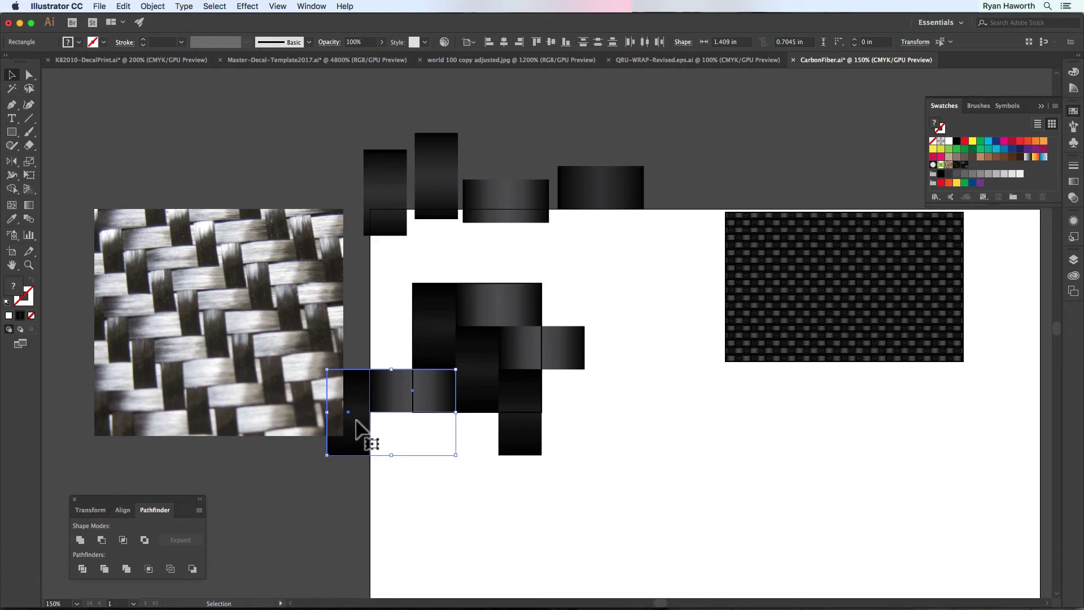
key("BackSpace")
key("super+z")
key("super+shift+z")
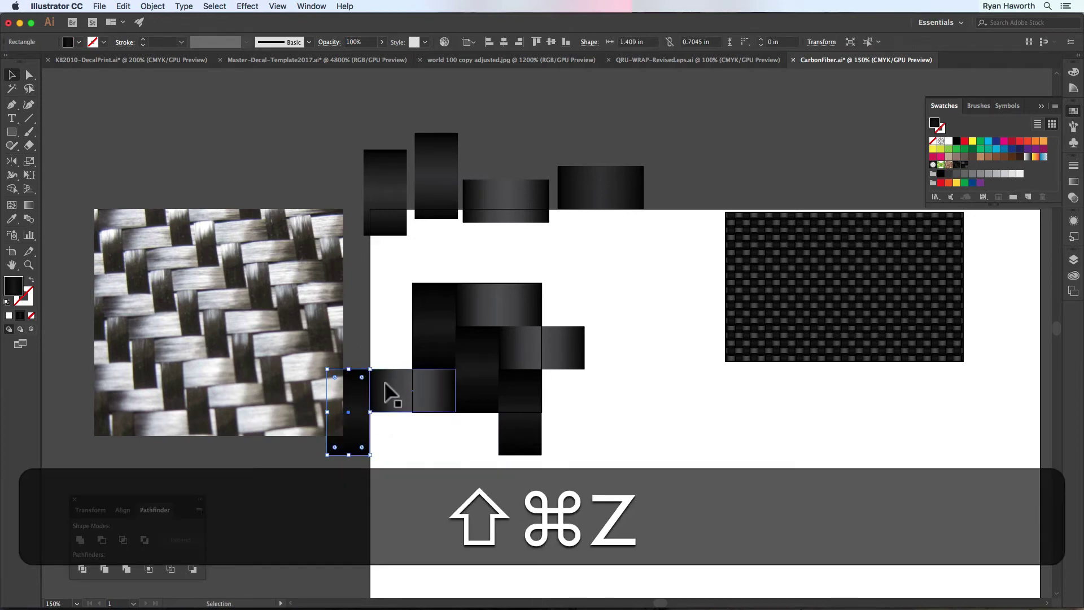
key("BackSpace")
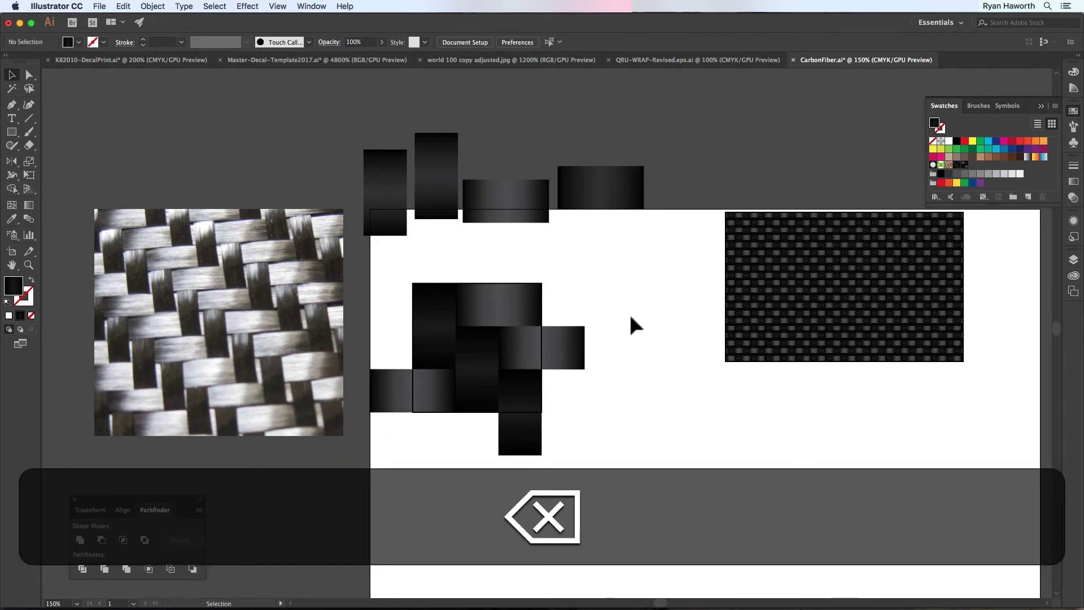
Step: Cut the outline square, group the six remaining strips, and paste the square in front of them in its original position
left_click(414, 378)
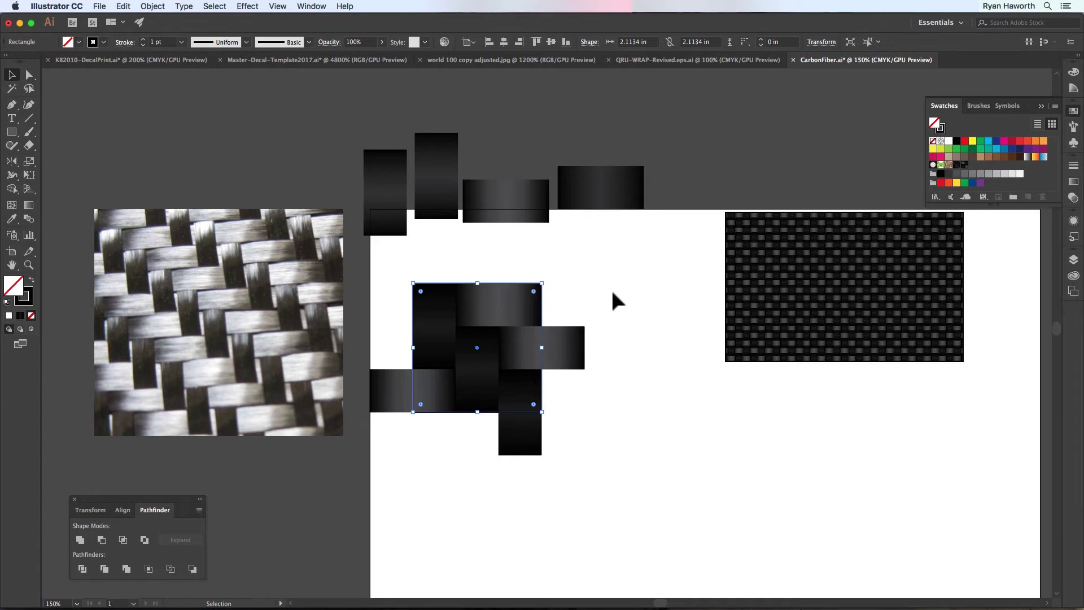
key("super")
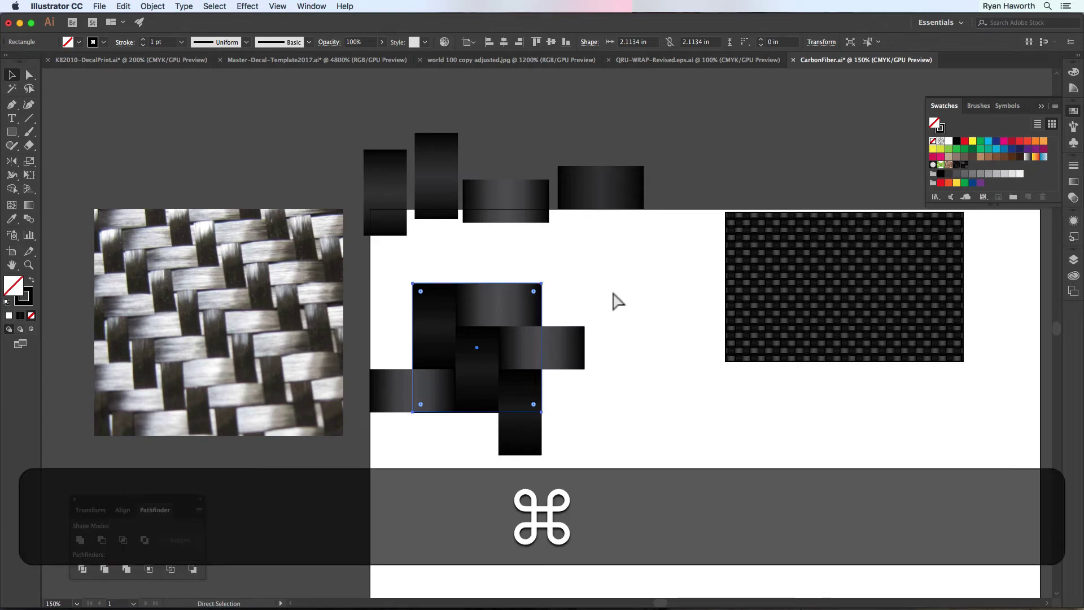
key("super+x")
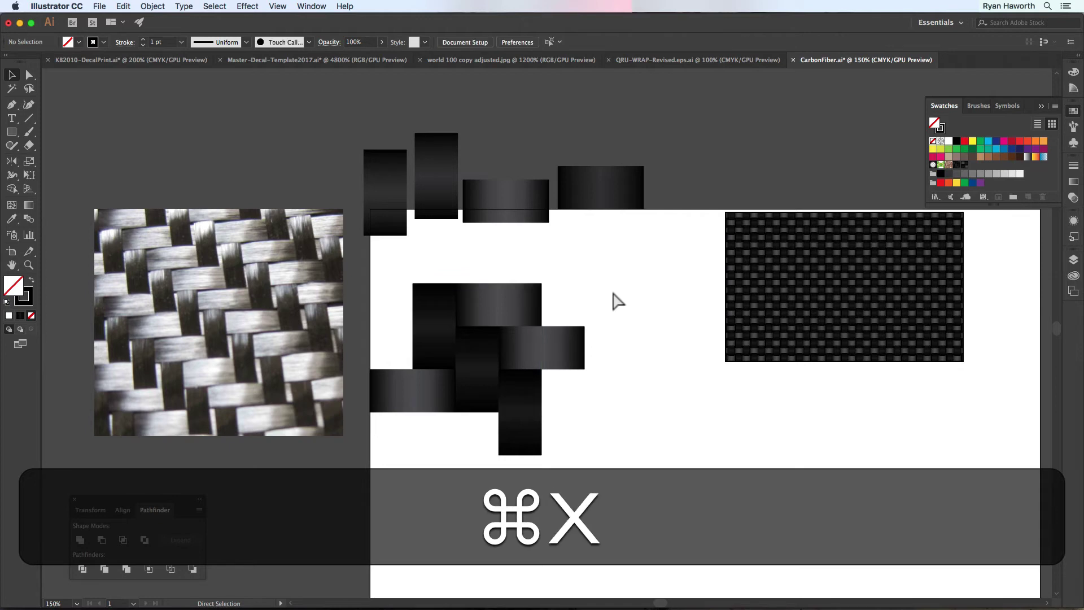
left_click_drag(404, 272, 563, 404)
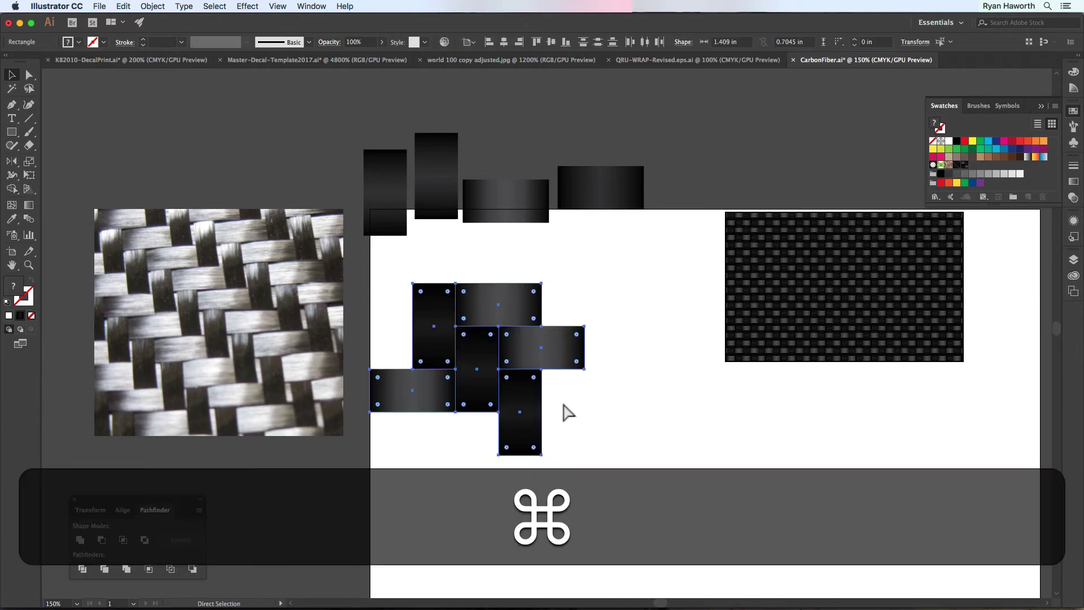
key("super+g")
key("super+f")
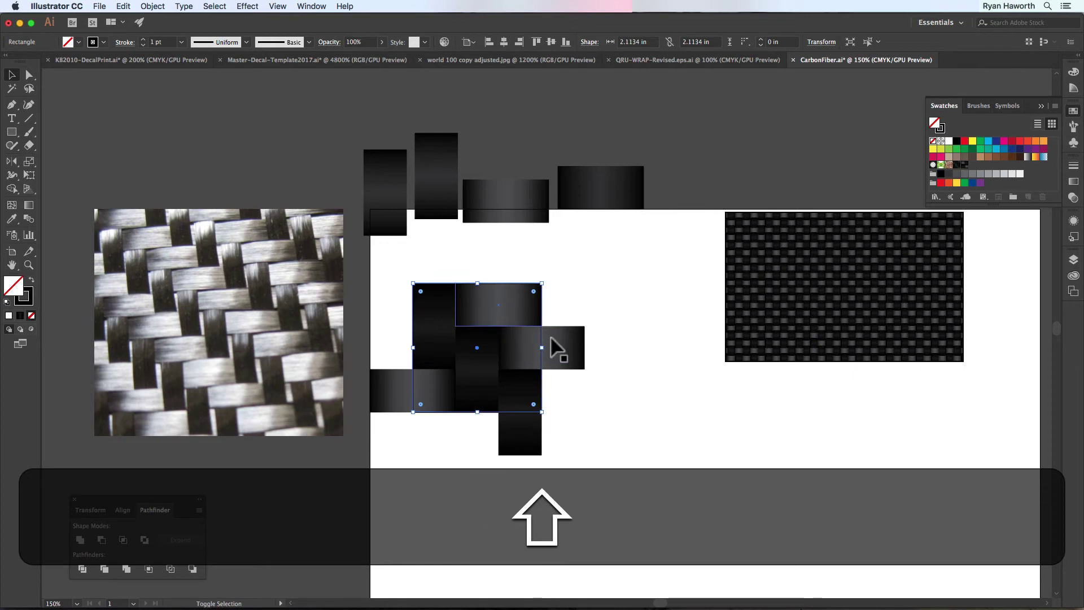
Step: Make a clipping mask from the square over the grouped strips and deselect the result
left_click(559, 349, "shift")
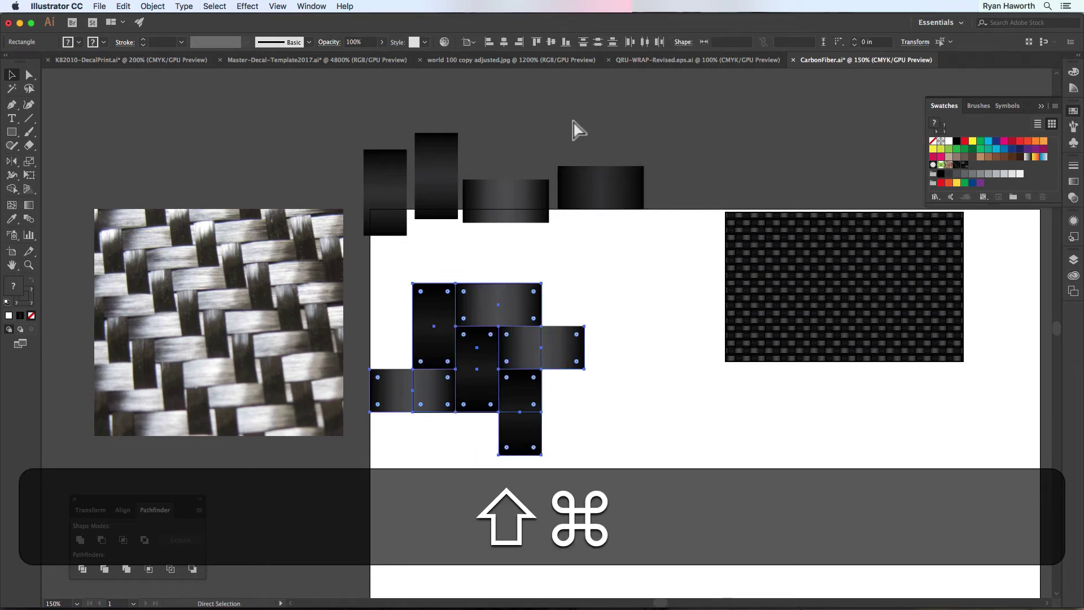
key("super+7")
left_click(608, 395, "super")
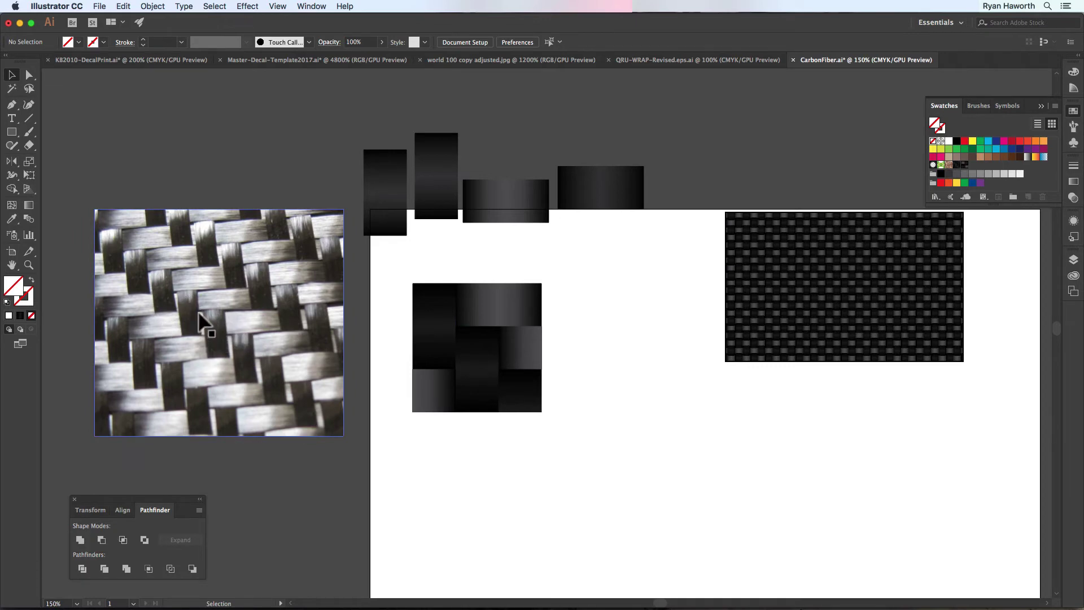
Step: Scale the clipped weave tile down proportionally to a small square and add it to the swatches as a new pattern
left_click(518, 344)
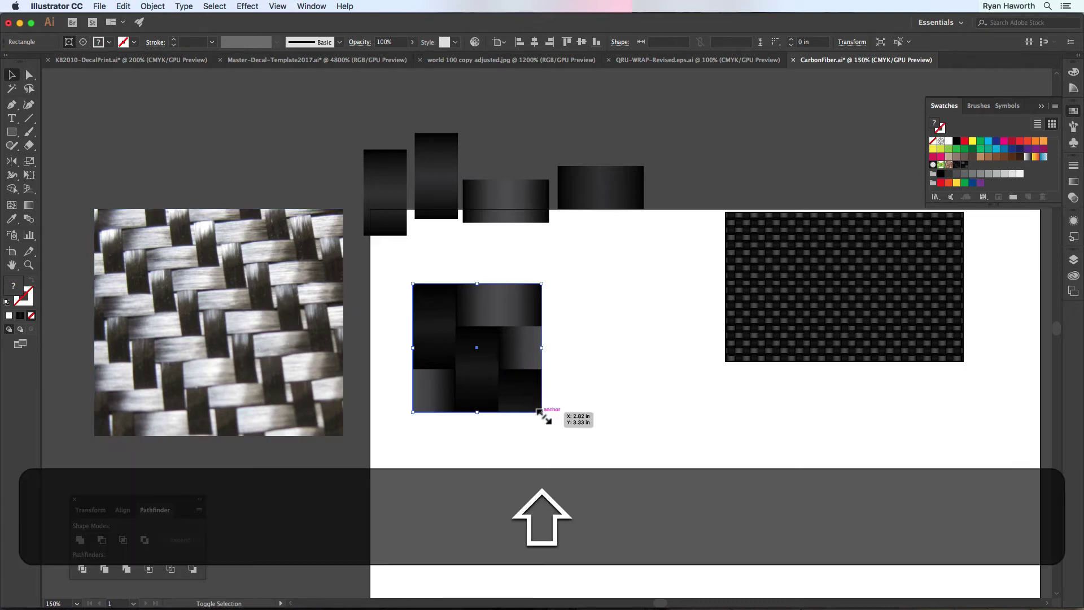
left_click_drag(541, 412, 979, 175)
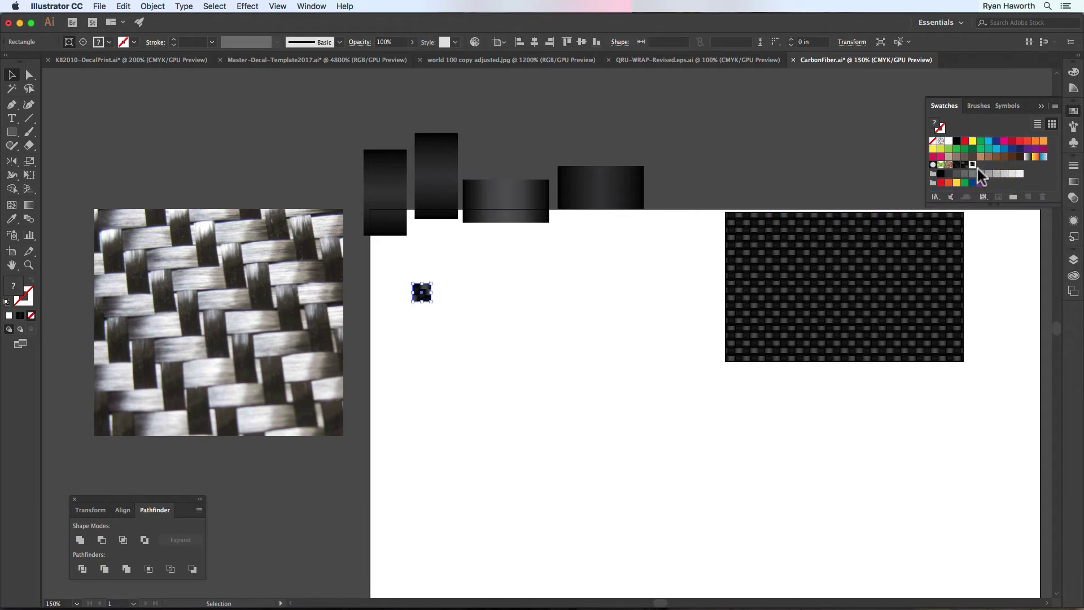
left_click(586, 324)
Step: Duplicate the carbon fiber rectangle directly below itself and give the copy the new pattern fill with no stroke
key("space")
left_click_drag(786, 285, 690, 404)
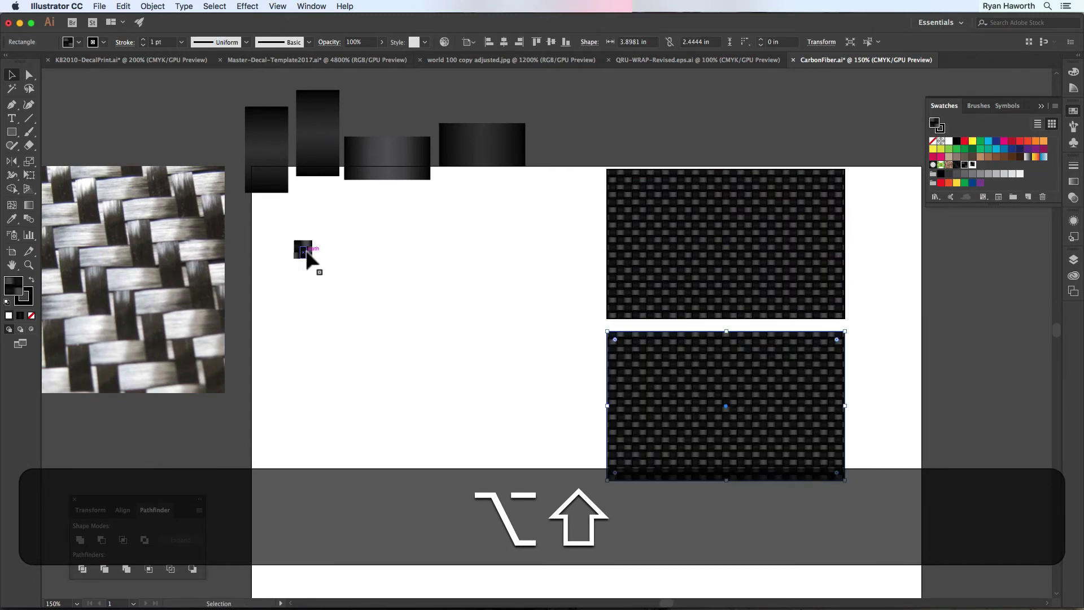
left_click(972, 165)
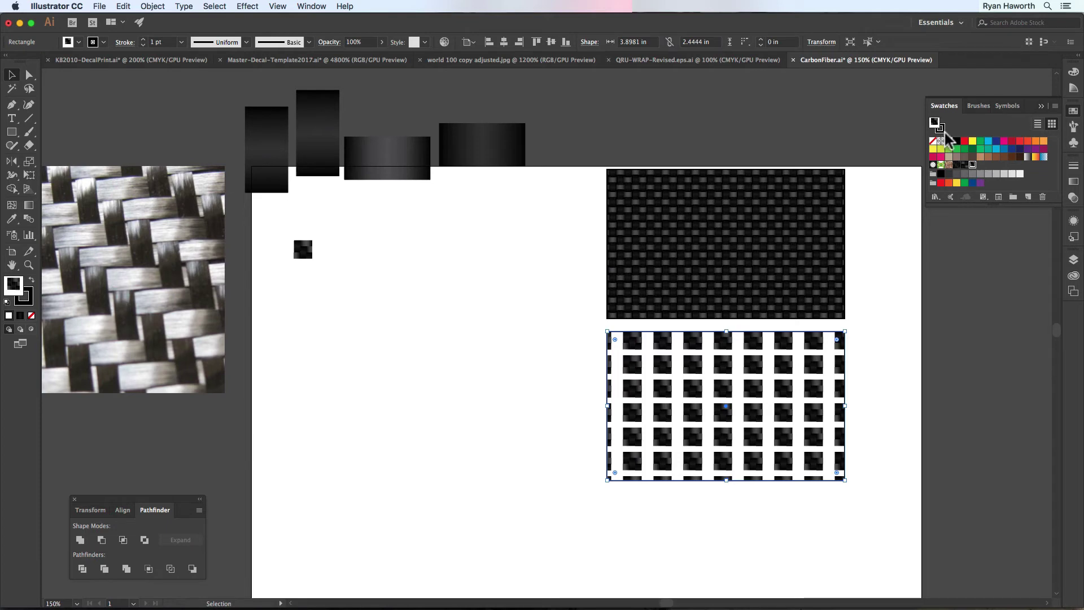
key("slash")
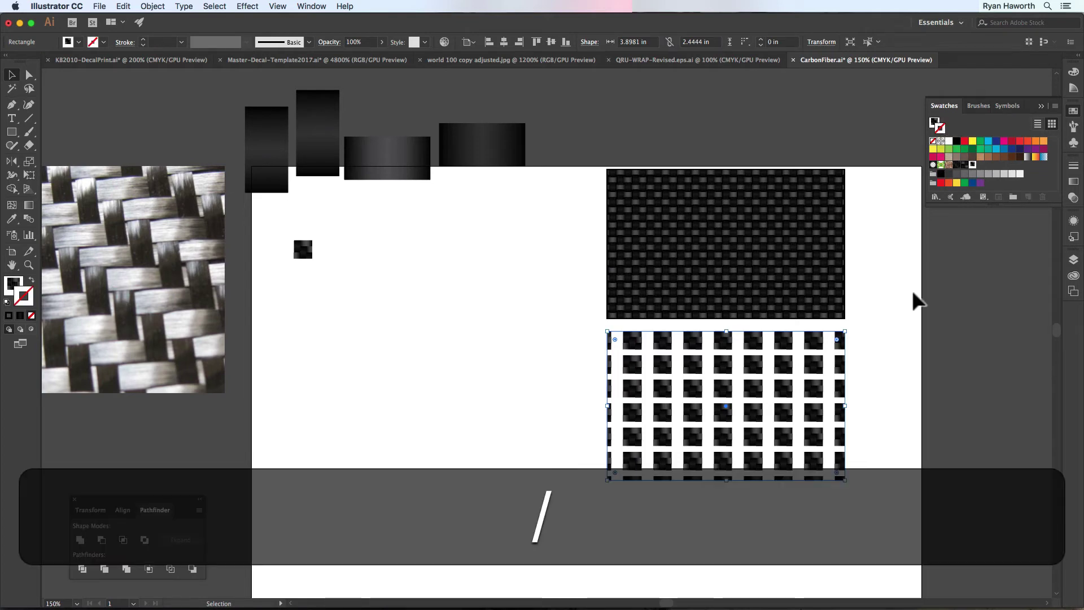
Step: Open the new weave pattern swatch for editing and turn on Size Tile to Art
left_click(878, 363)
left_click(948, 139)
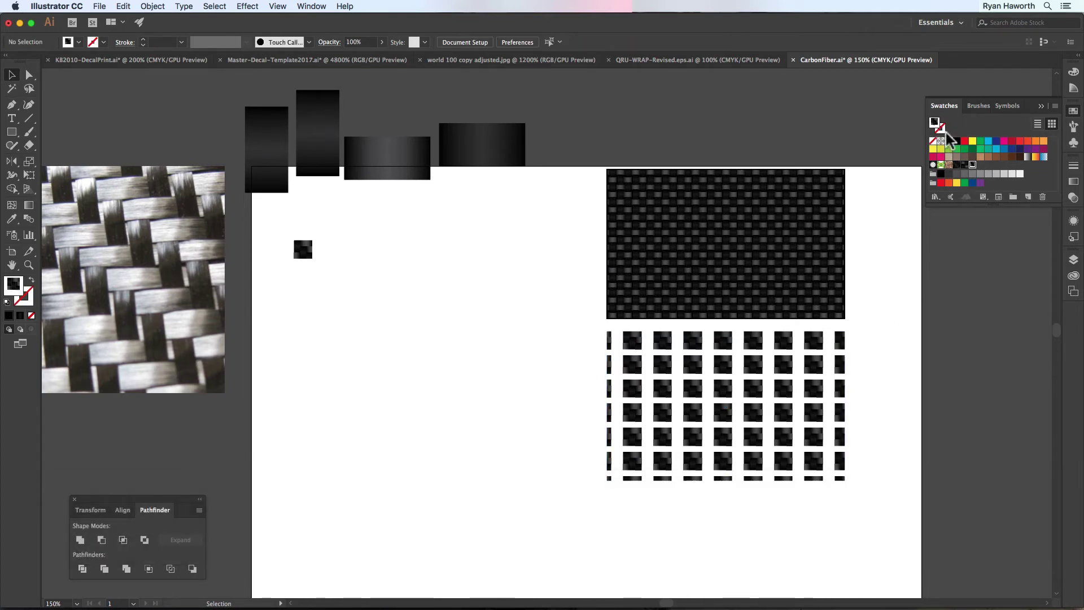
key("super+z")
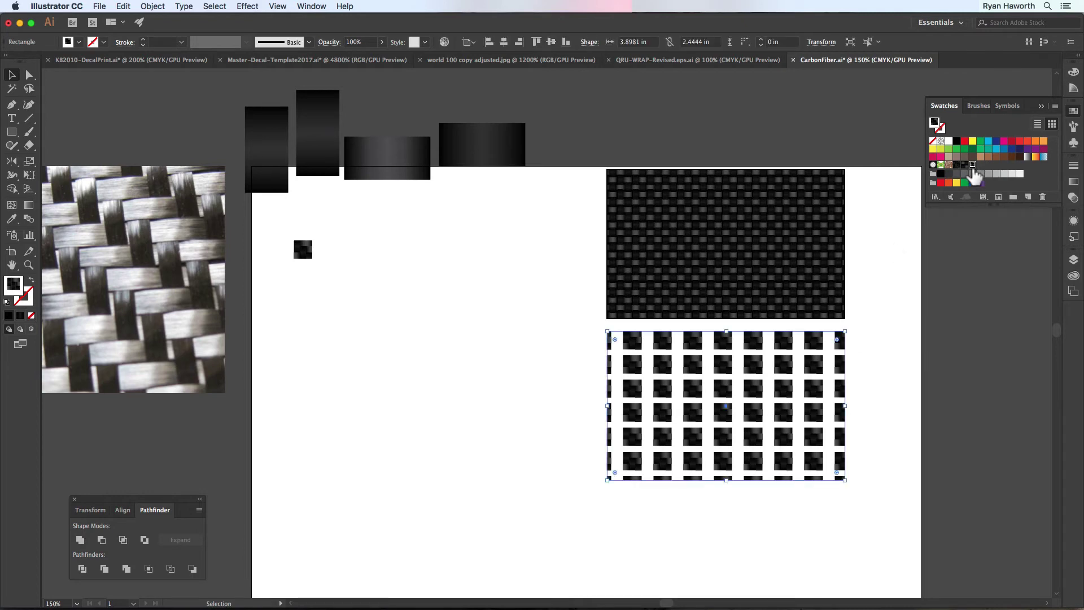
double_click(972, 165)
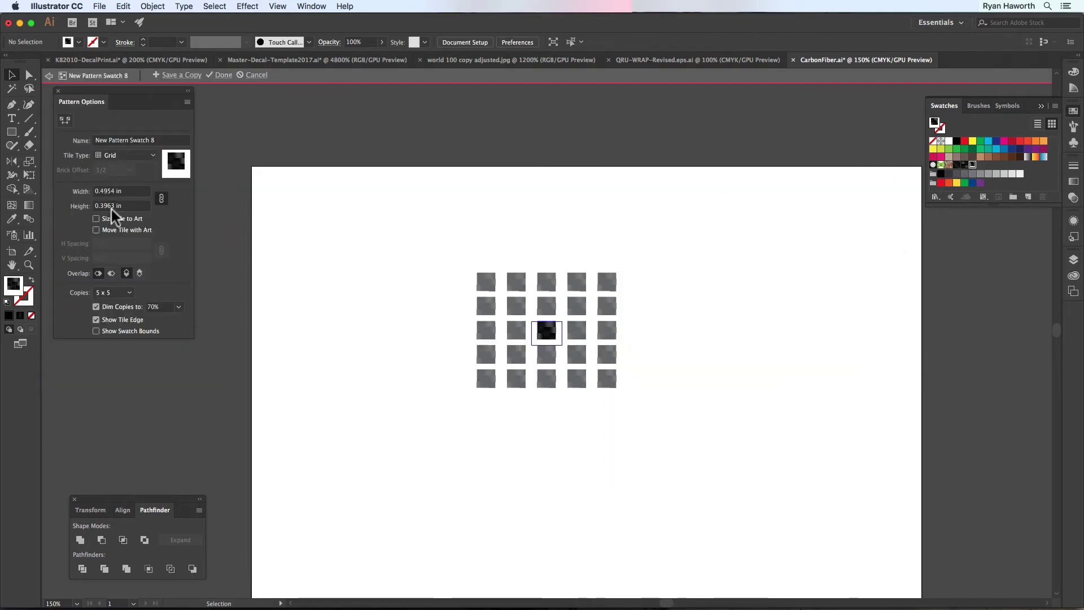
left_click(97, 219)
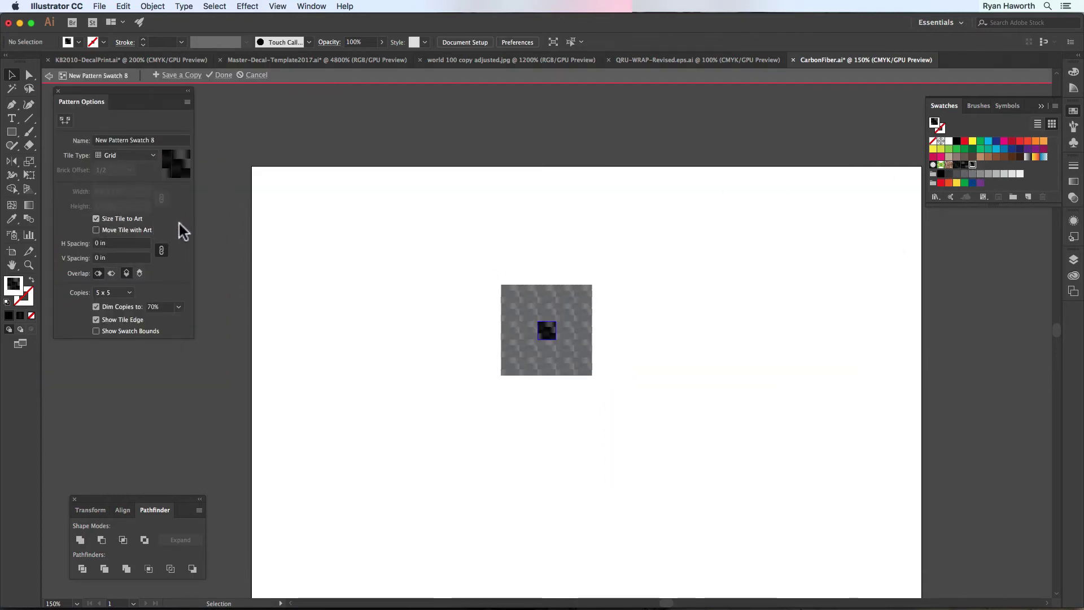
Step: Finish editing the pattern swatch and inspect the weave up close on the lower filled rectangle
left_click(221, 76)
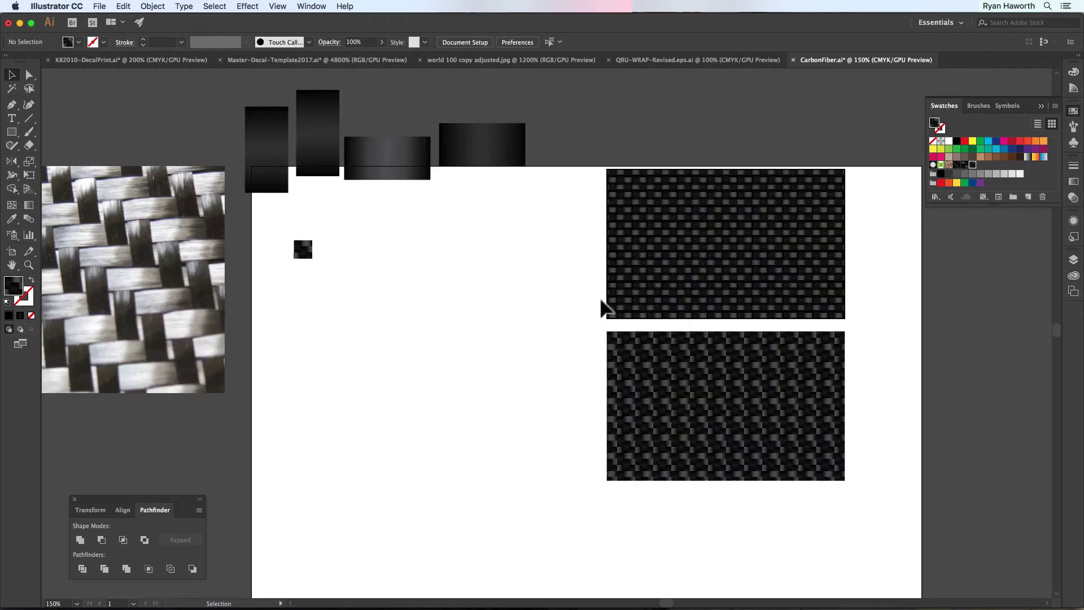
key("super+space")
left_click_drag(637, 338, 435, 282)
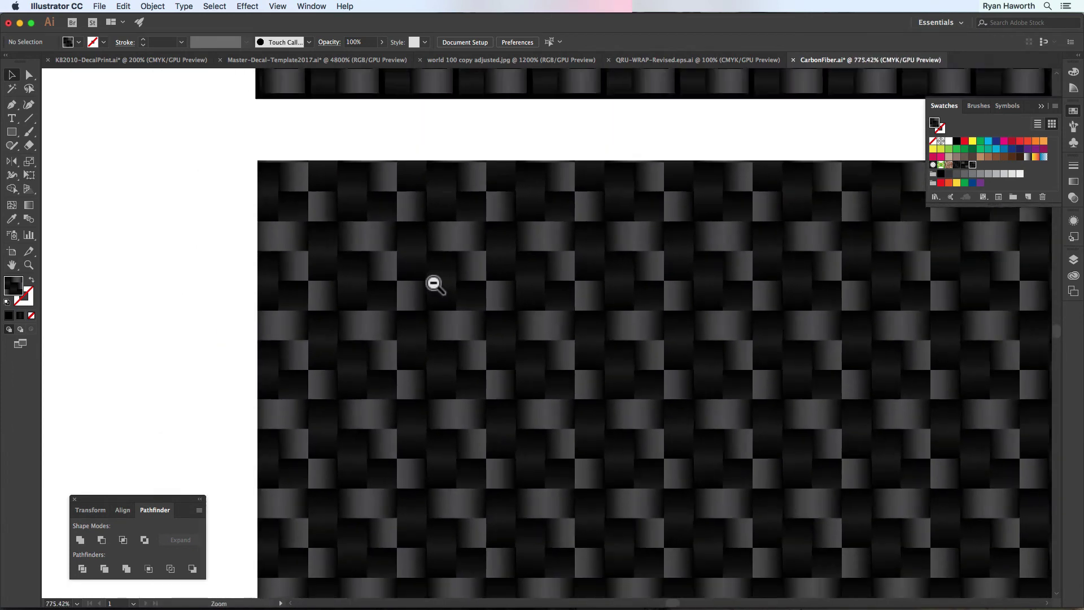
key("super")
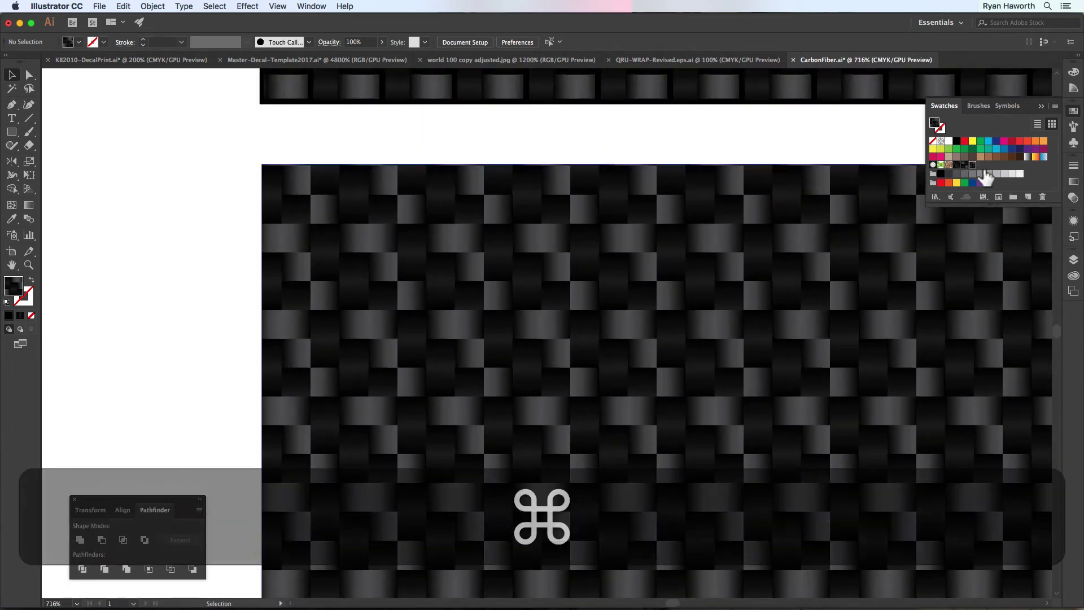
left_click(707, 252)
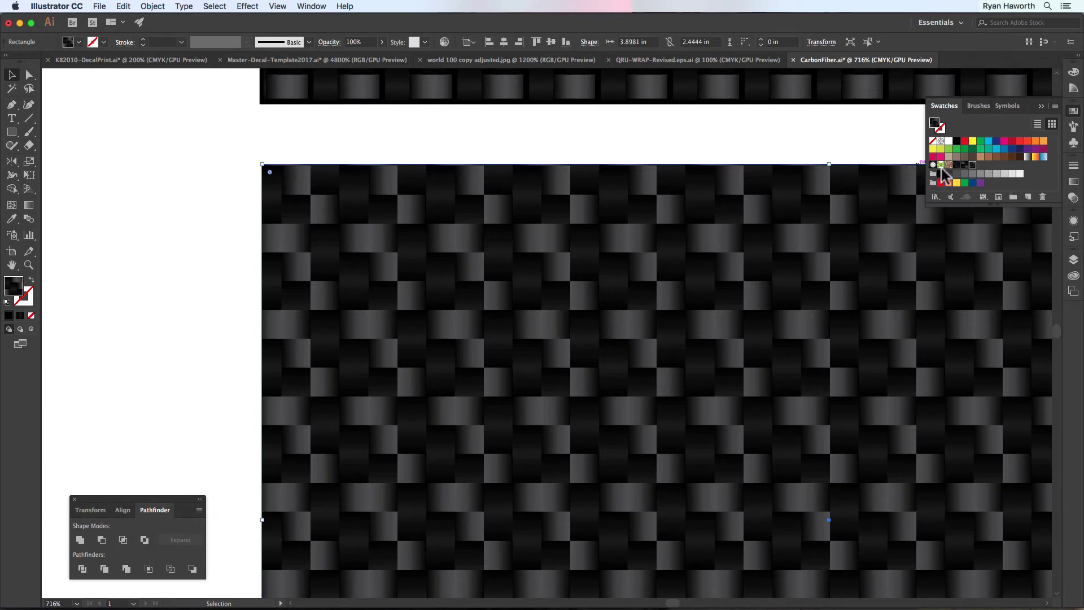
Step: Reopen the weave pattern swatch, try the Brick by Row and Hex by Column tile types, and return to Grid
double_click(971, 166)
left_click(119, 155)
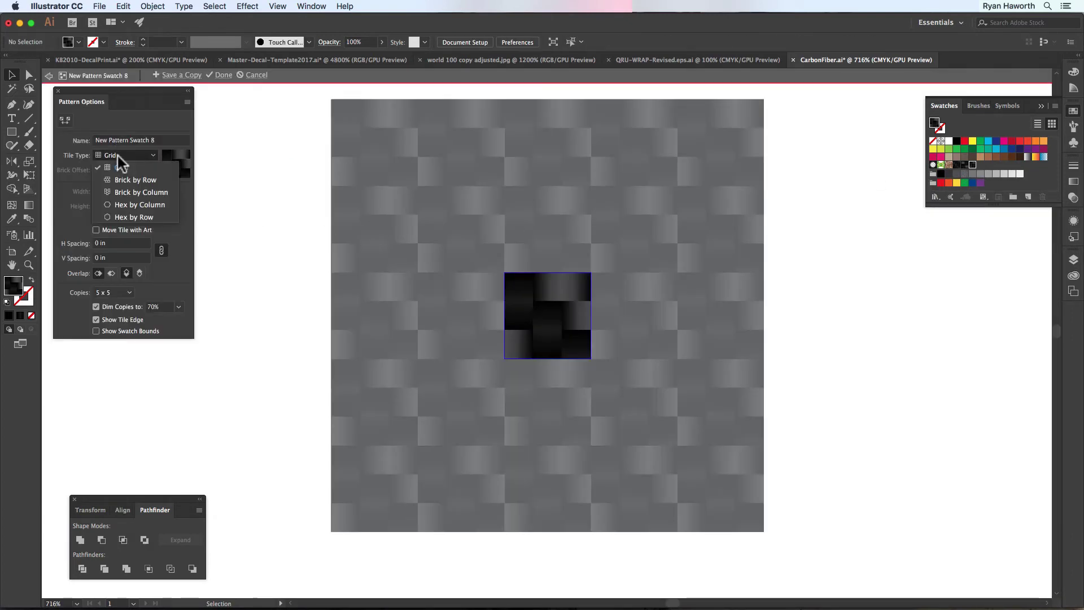
left_click(135, 180)
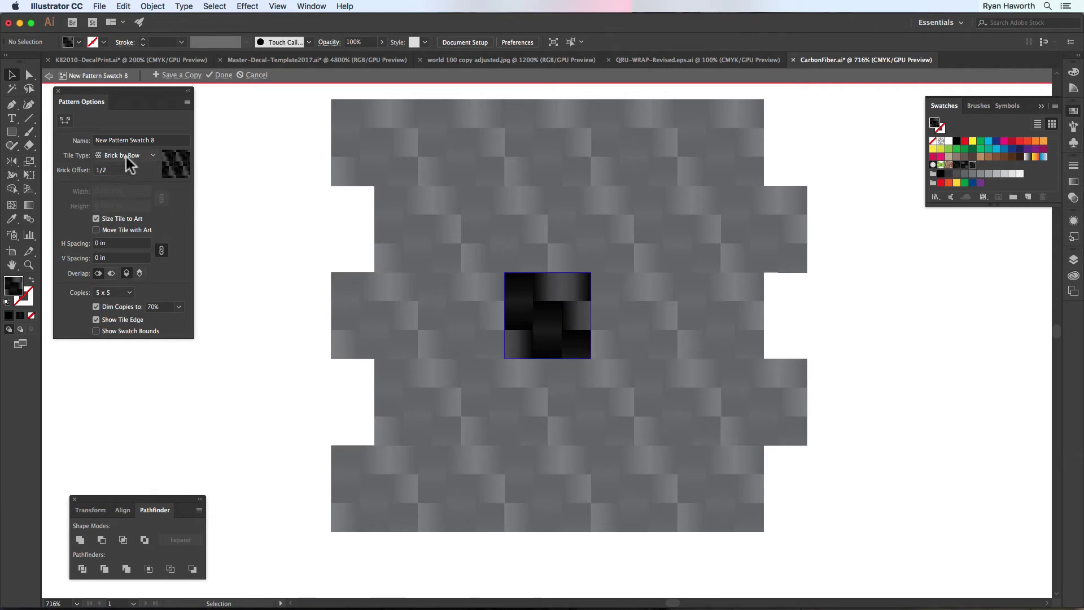
key("Down")
key("Down")
left_click(123, 153)
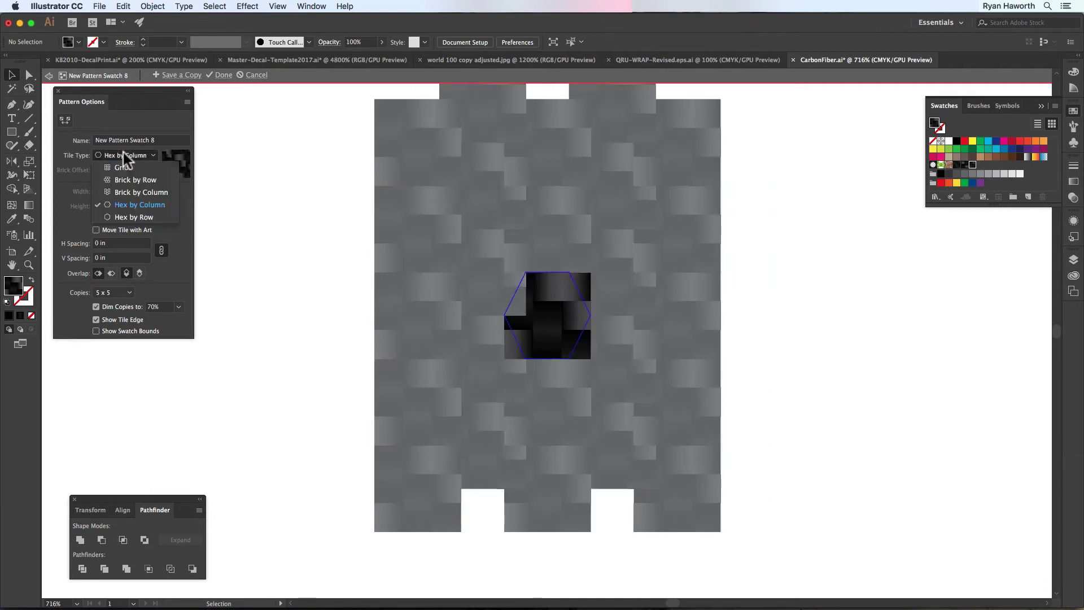
left_click(124, 158)
left_click(147, 154)
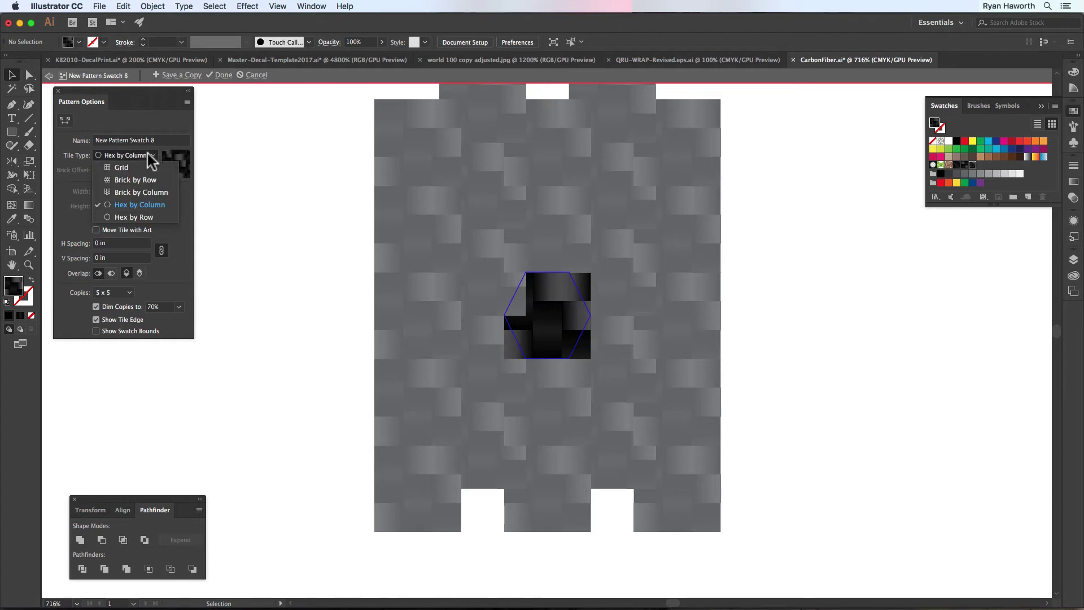
left_click(126, 167)
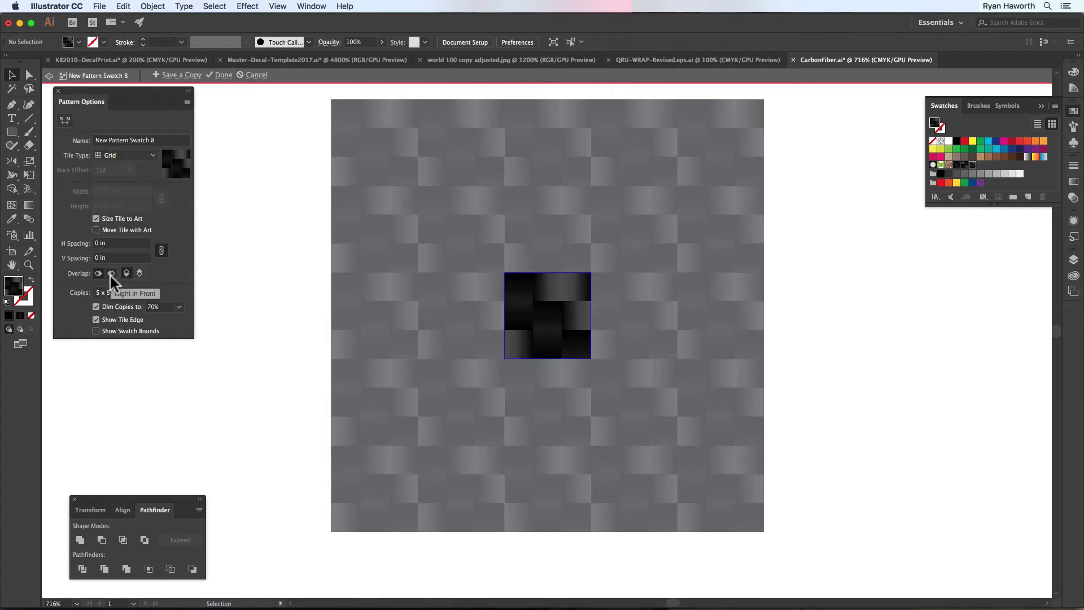
Step: Select the clipped weave tile inside the pattern, check which commands it offers, and cancel the pattern edit
key("super")
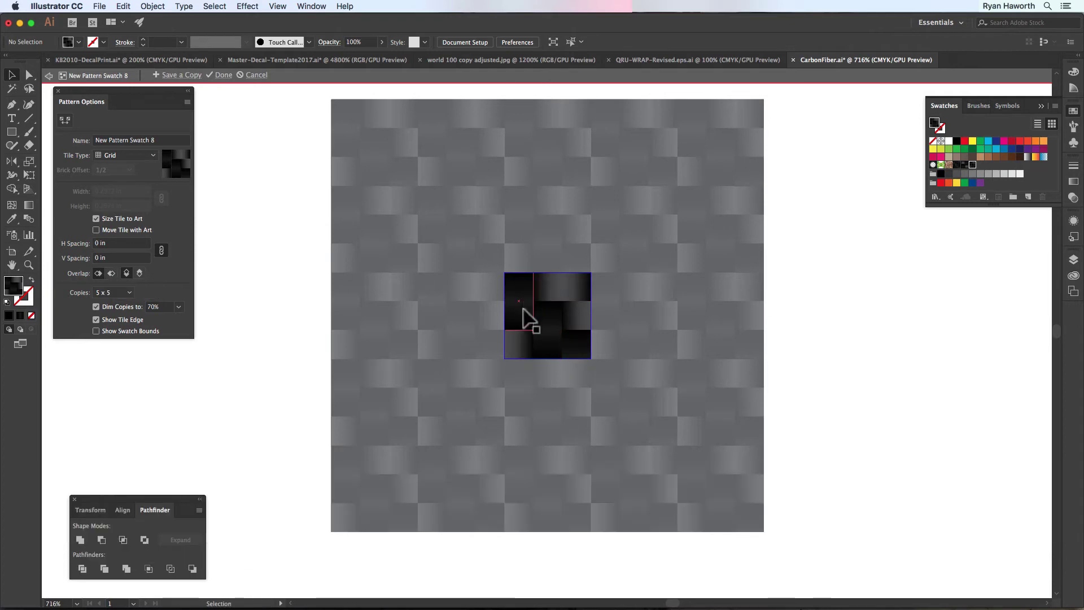
left_click(546, 330)
left_click(513, 322)
left_click(584, 319)
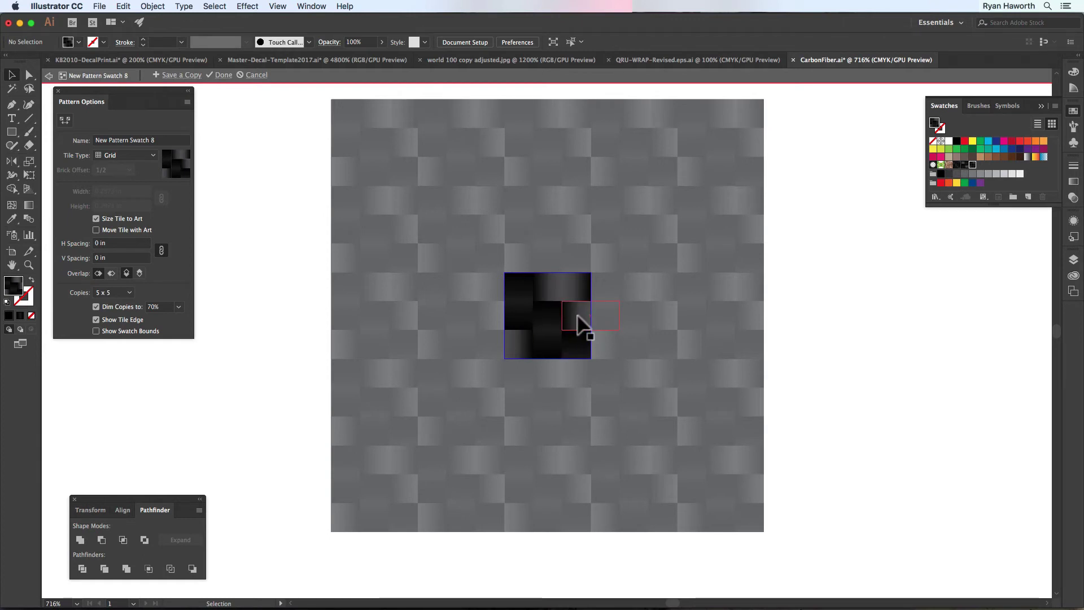
left_click(574, 316)
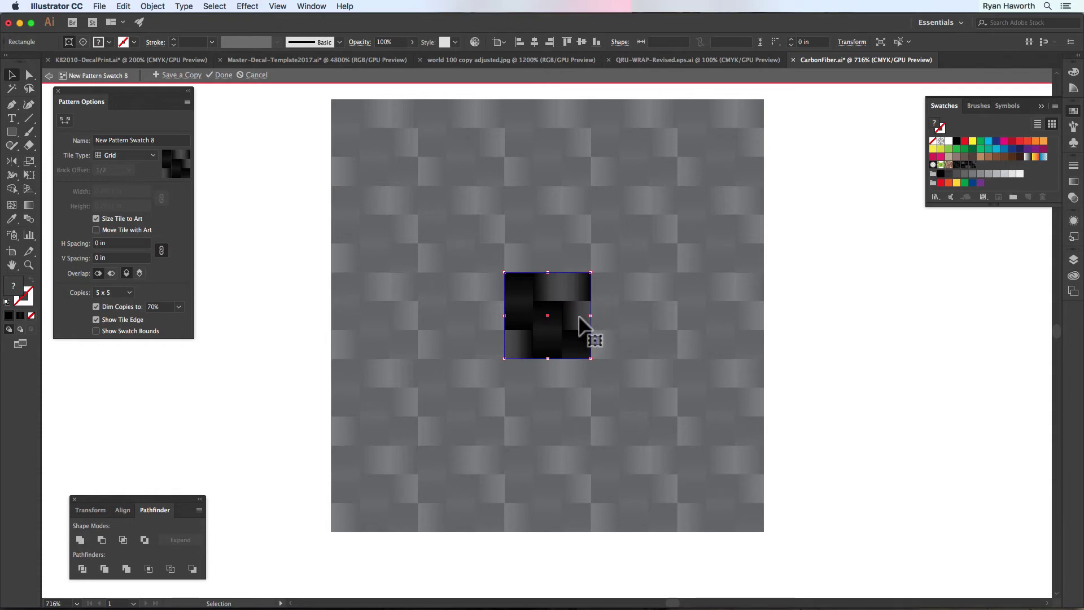
right_click(578, 315)
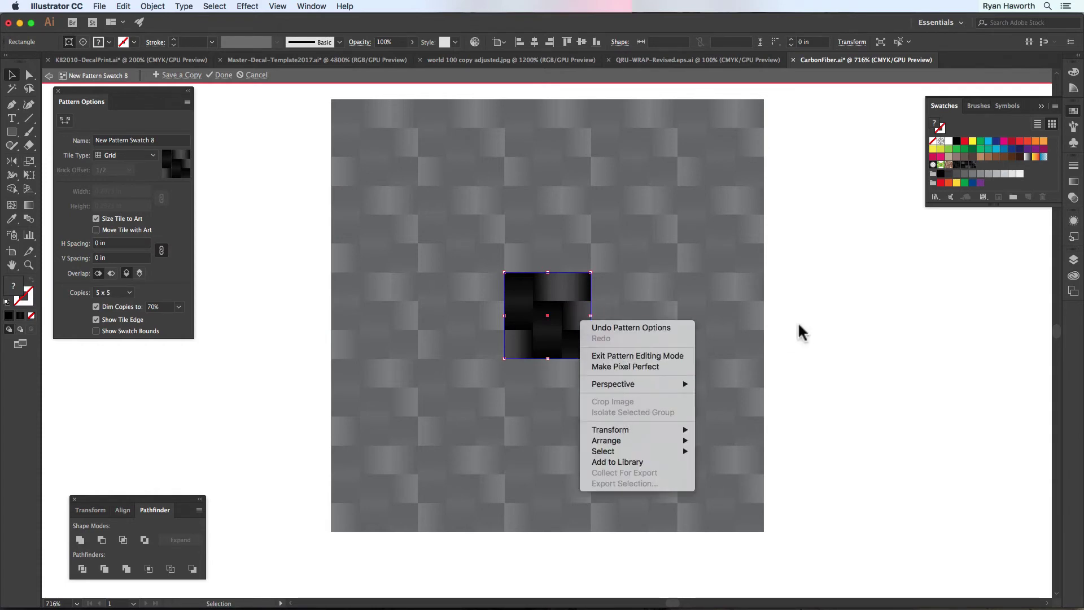
left_click(600, 313)
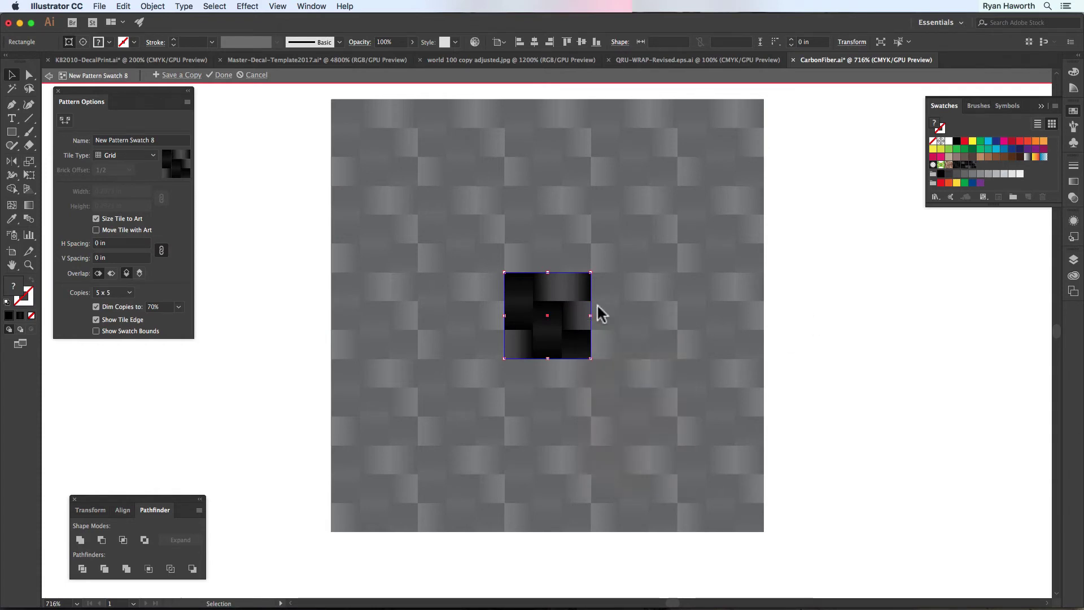
right_click(558, 292)
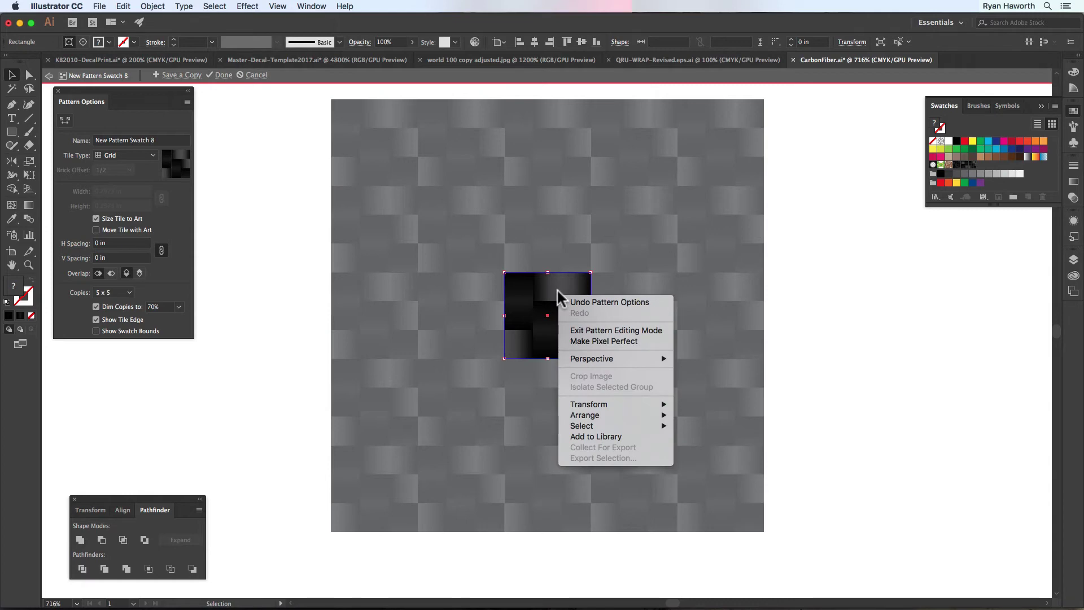
left_click(551, 290)
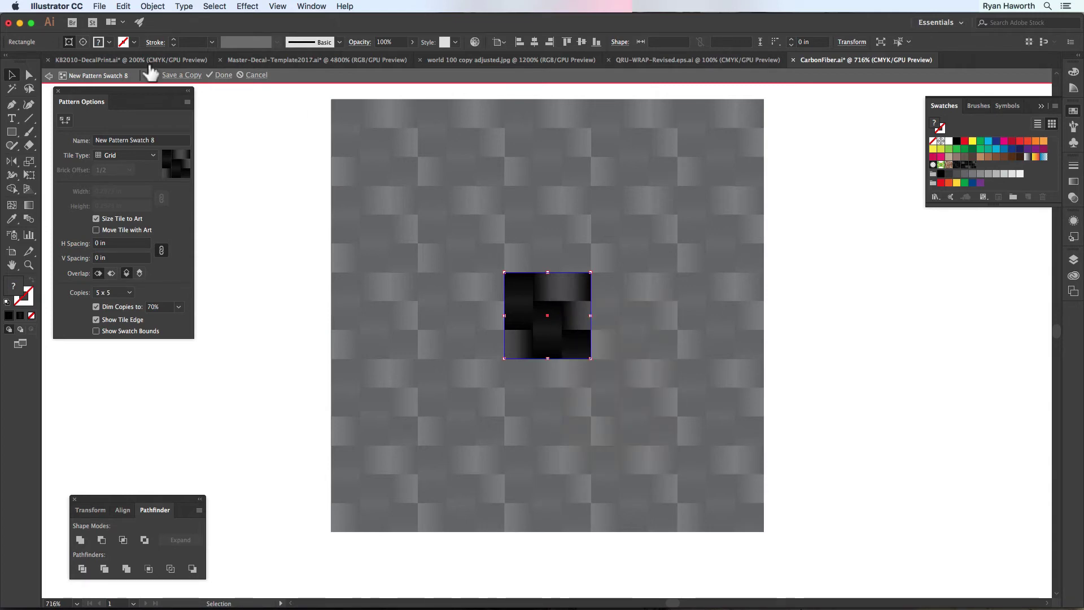
left_click(261, 77)
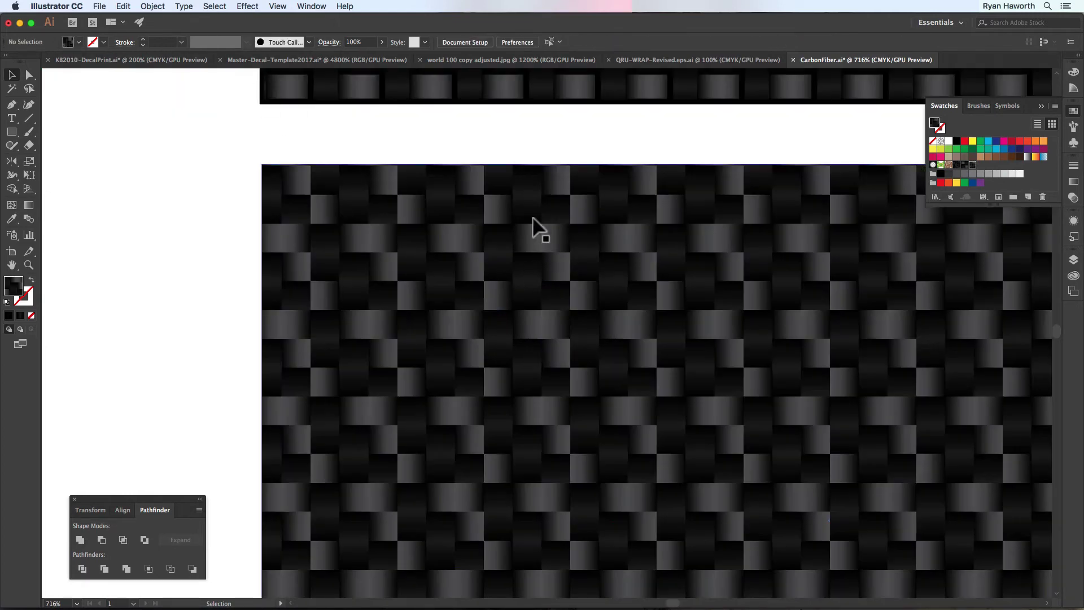
Step: Undo the pattern edits, the pattern-filled copy, the new swatch and the scaling to restore the full-size clipped weave tile
key("super+minus")
key("super+minus")
key("super+minus")
key("super+minus")
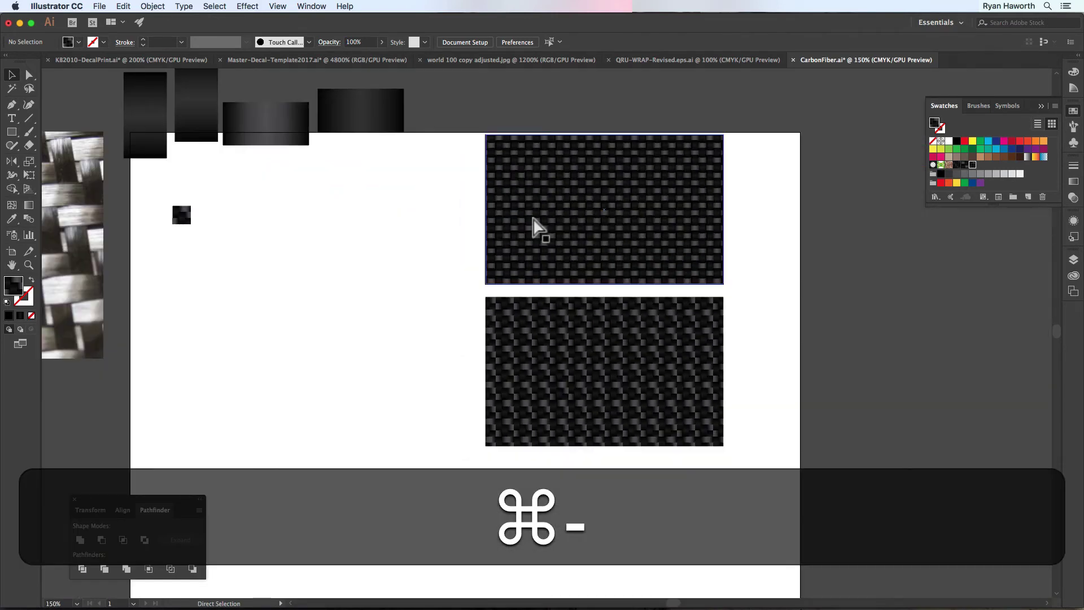
key("super+z")
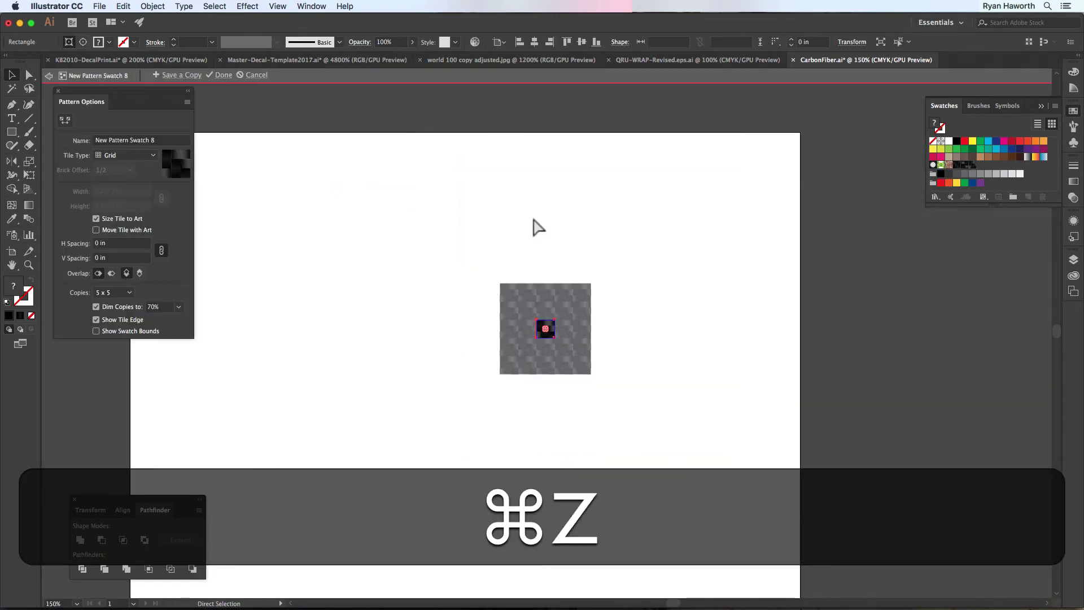
key("super+z")
key("super+z")
key("super+z")
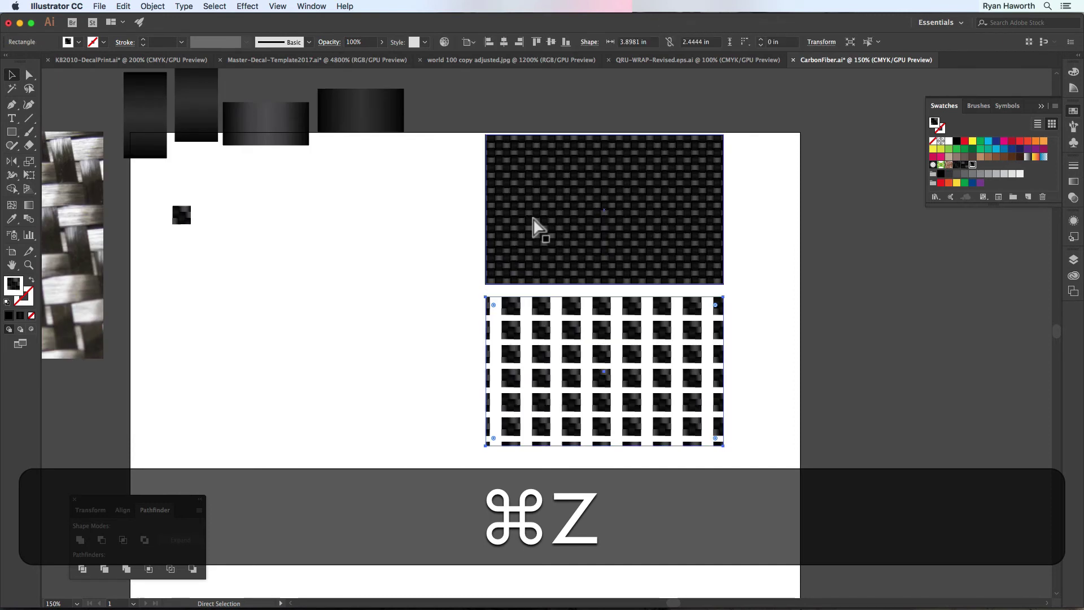
key("super+z")
key("super+z")
key("super+z")
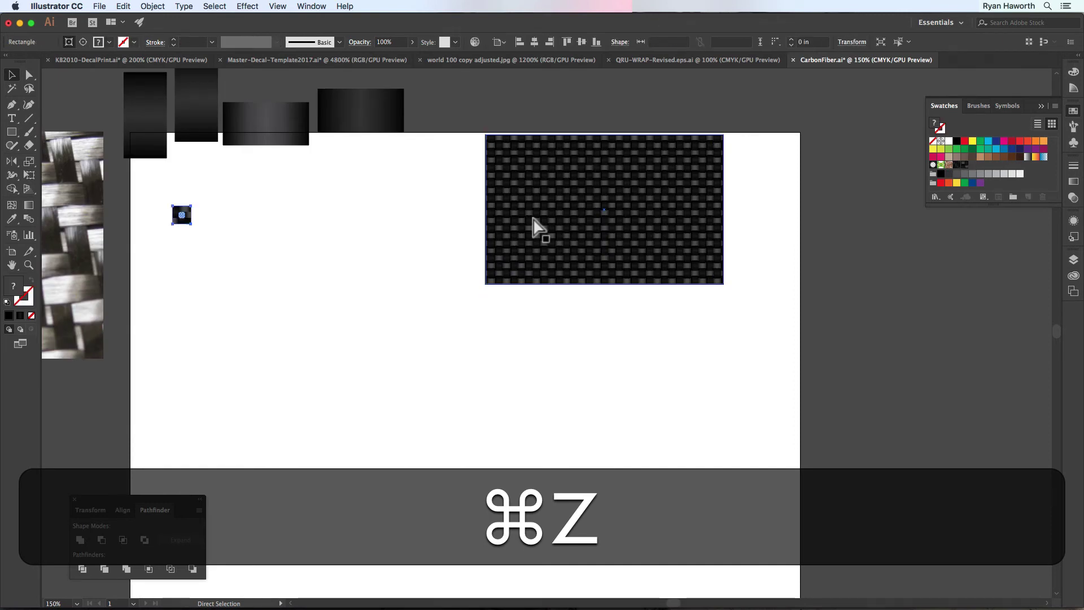
key("super+z")
key("super+z")
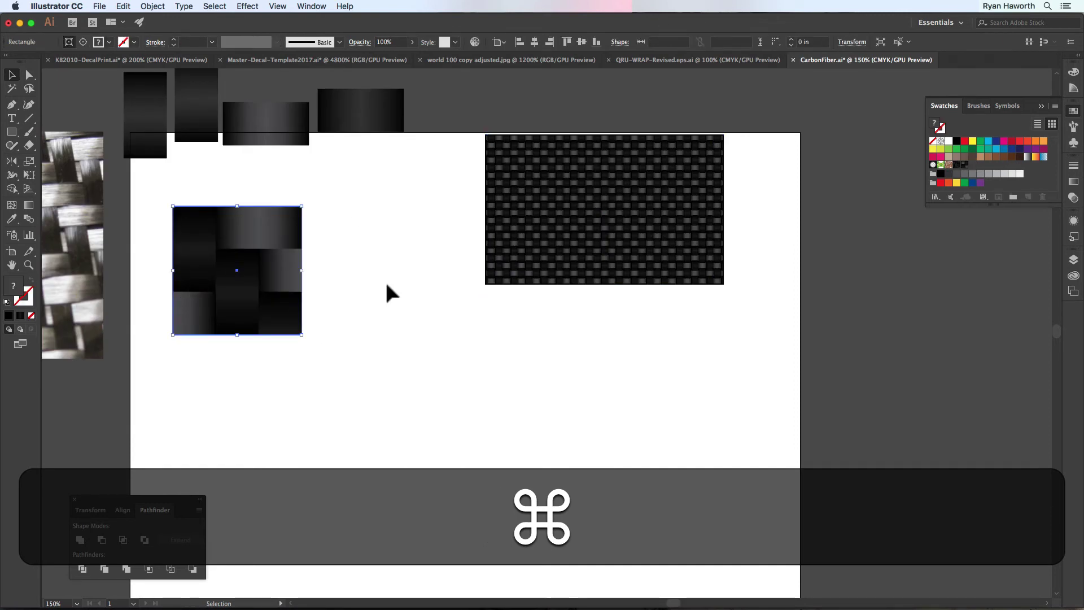
Step: Release the weave tile's clipping mask and delete the leftover unfilled square
left_click(384, 279)
left_click(271, 234)
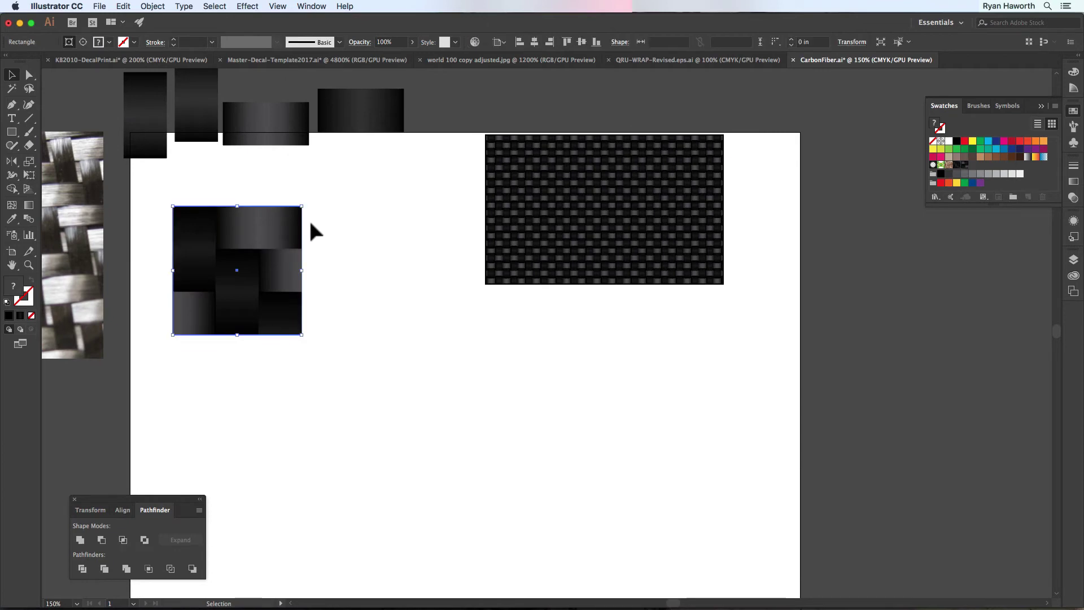
right_click(277, 227)
left_click(339, 319)
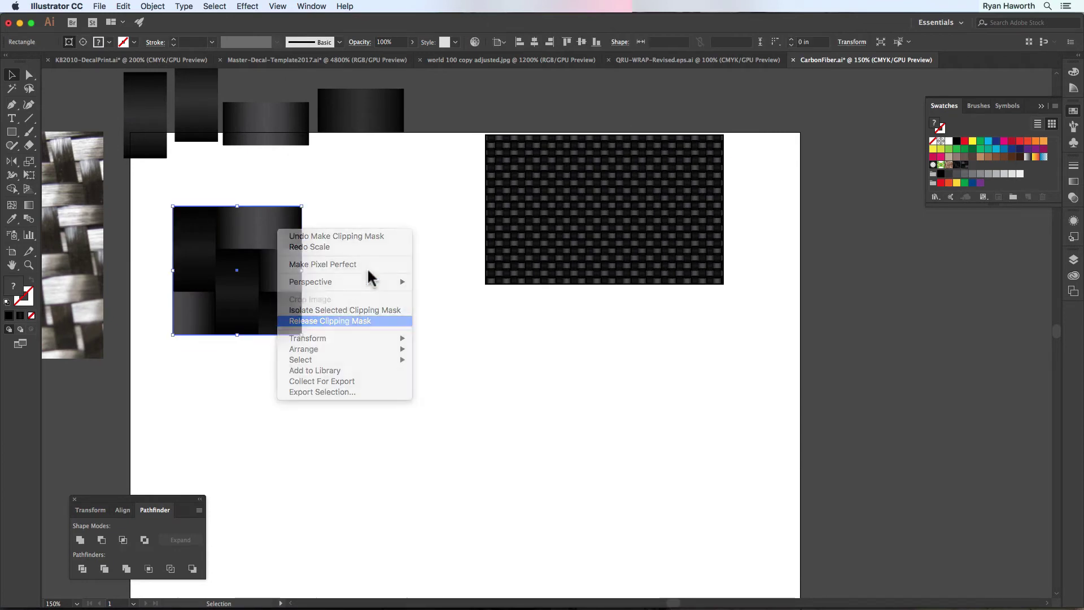
left_click(357, 290)
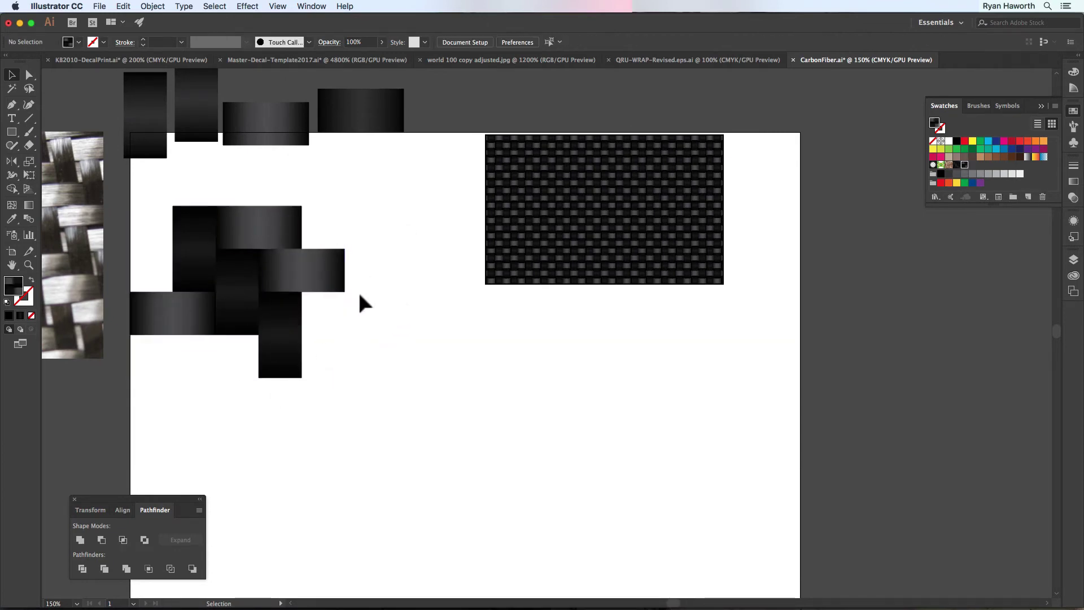
left_click(192, 215)
key("BackSpace")
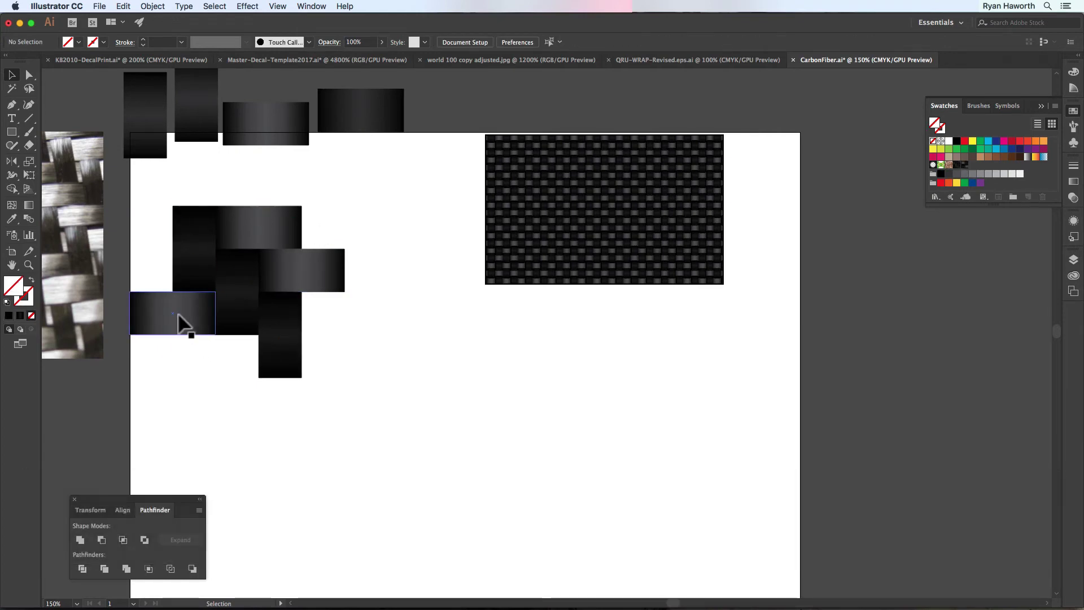
Step: Undo back past the clipping mask and strip deletions to restore the full weave layout with its square outline, and deselect everything
key("super")
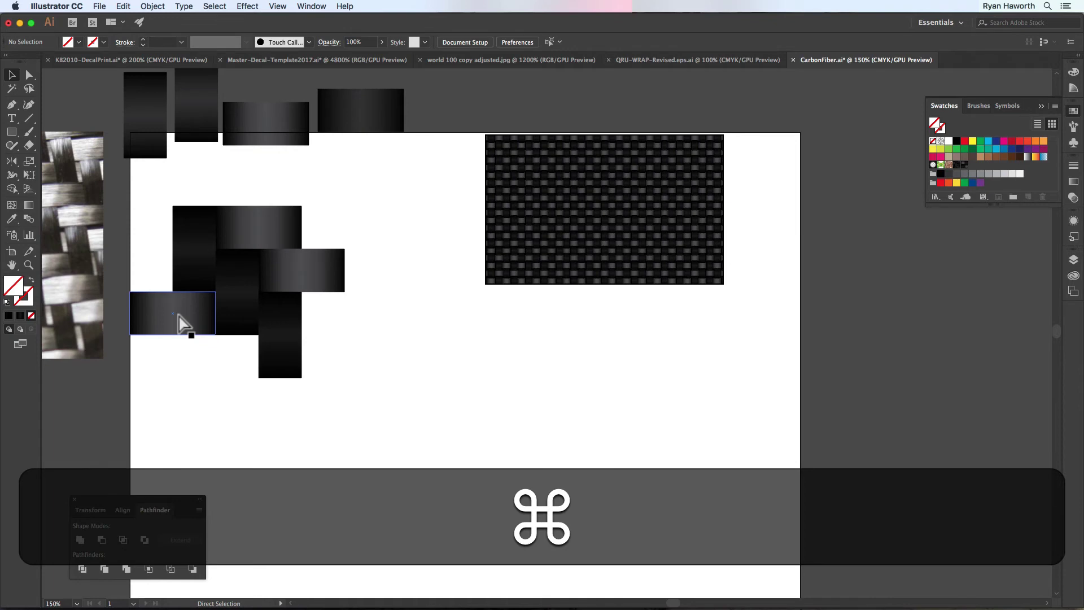
key("super+z")
key("super+z")
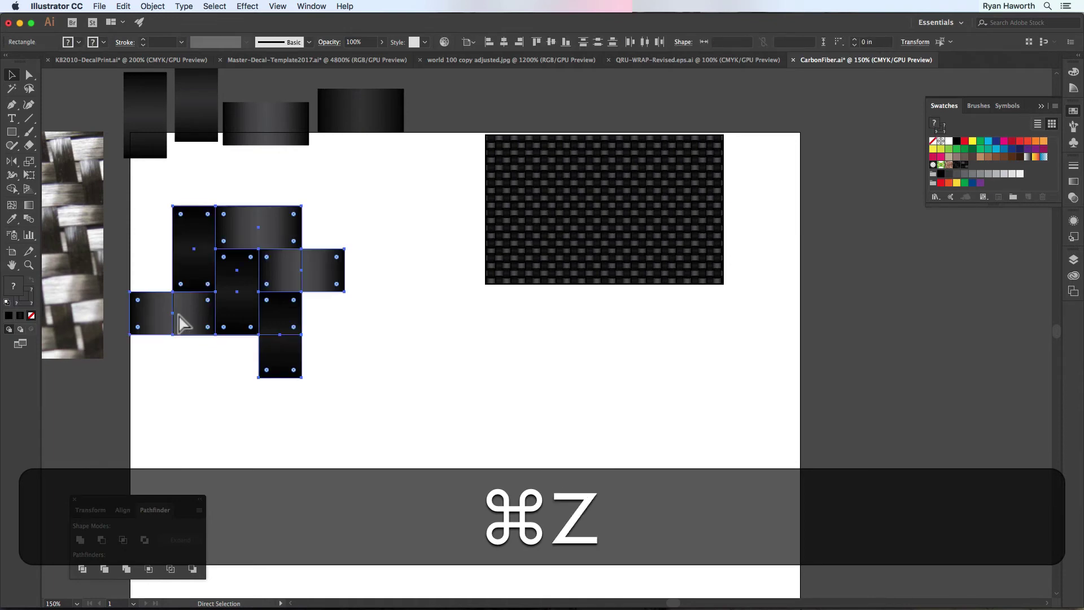
key("super+z")
key("super+z")
key("super+z")
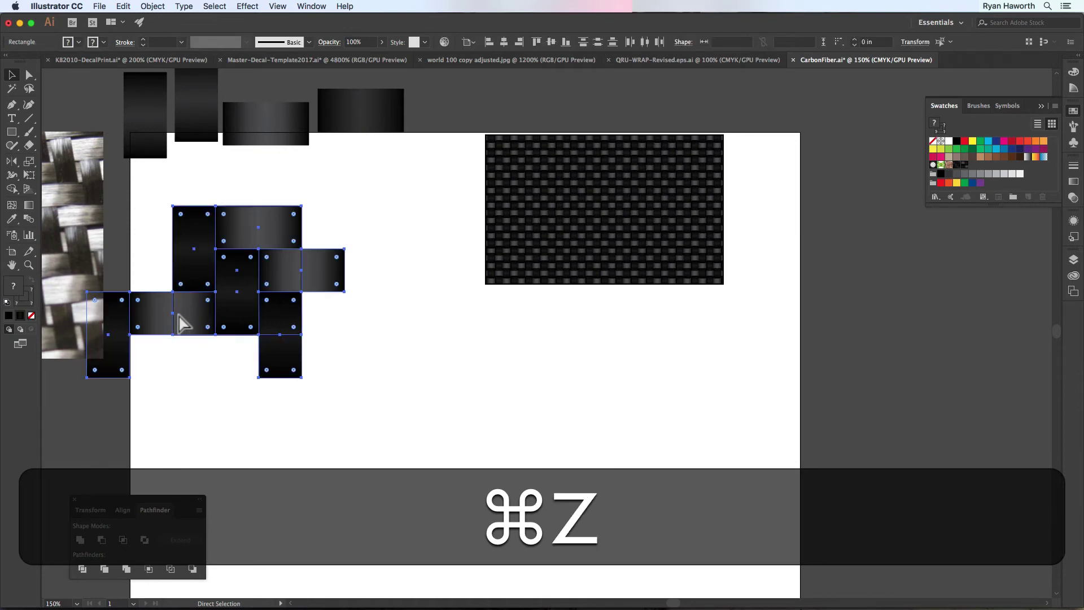
key("super+z")
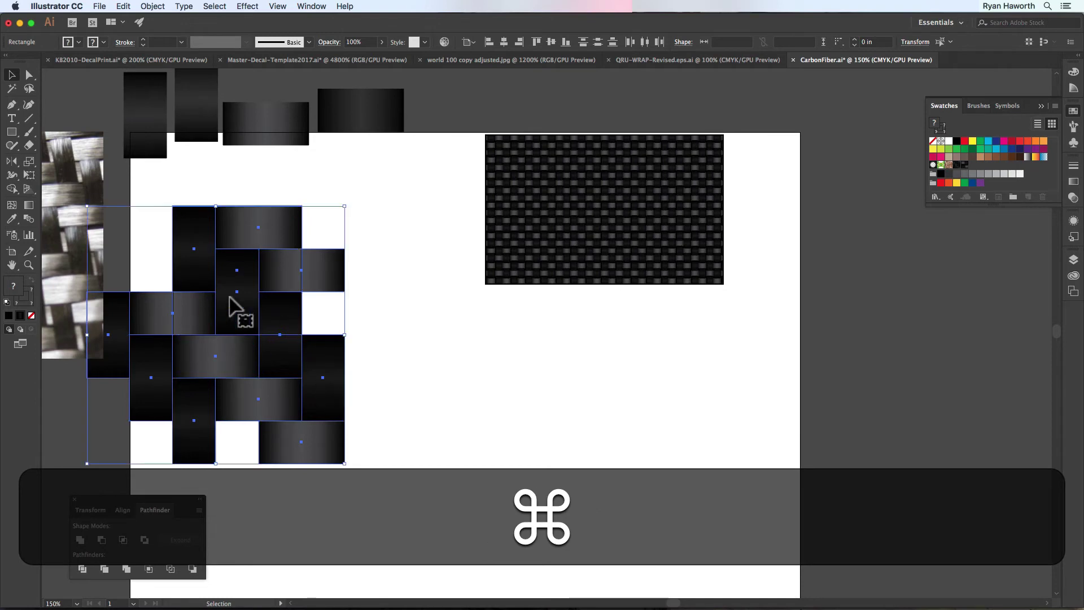
left_click(399, 297)
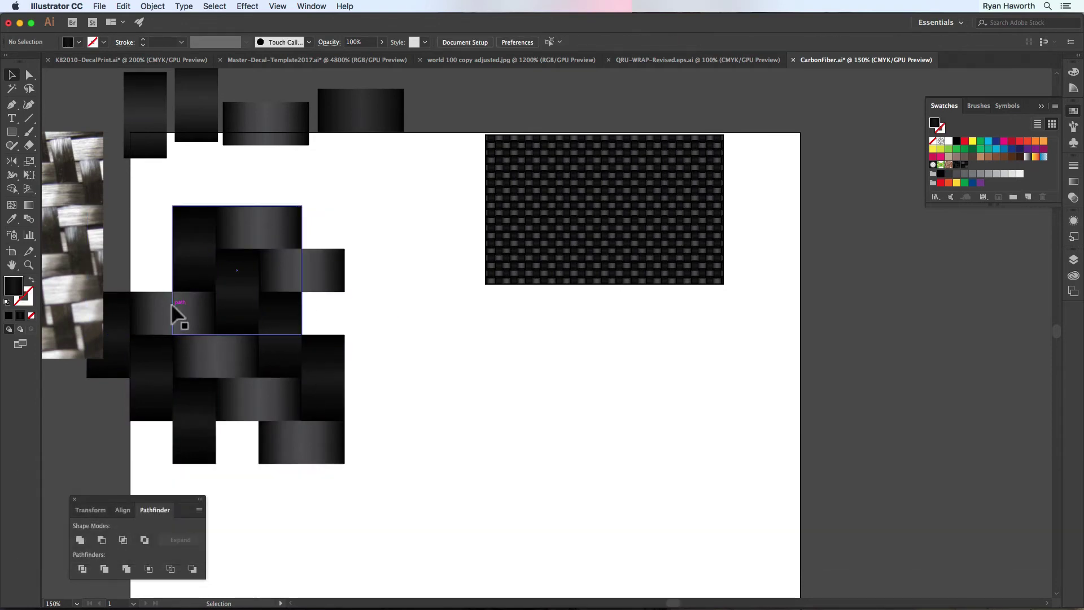
Step: Duplicate the horizontal strip crossing the square's right edge one row lower, offset right by half its width
left_click(173, 307)
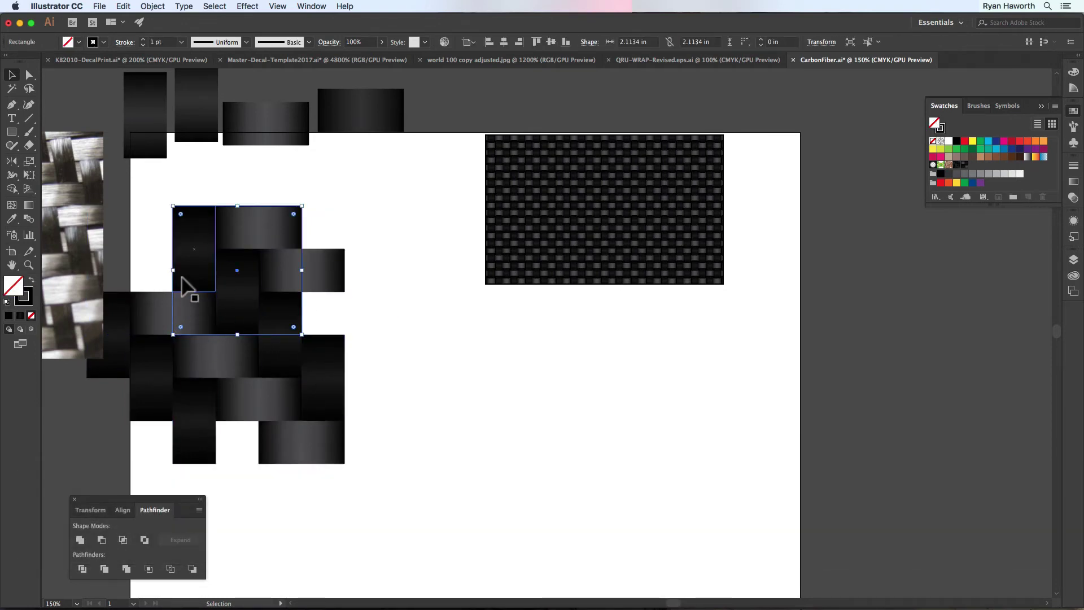
key("space")
left_click_drag(208, 296, 333, 325)
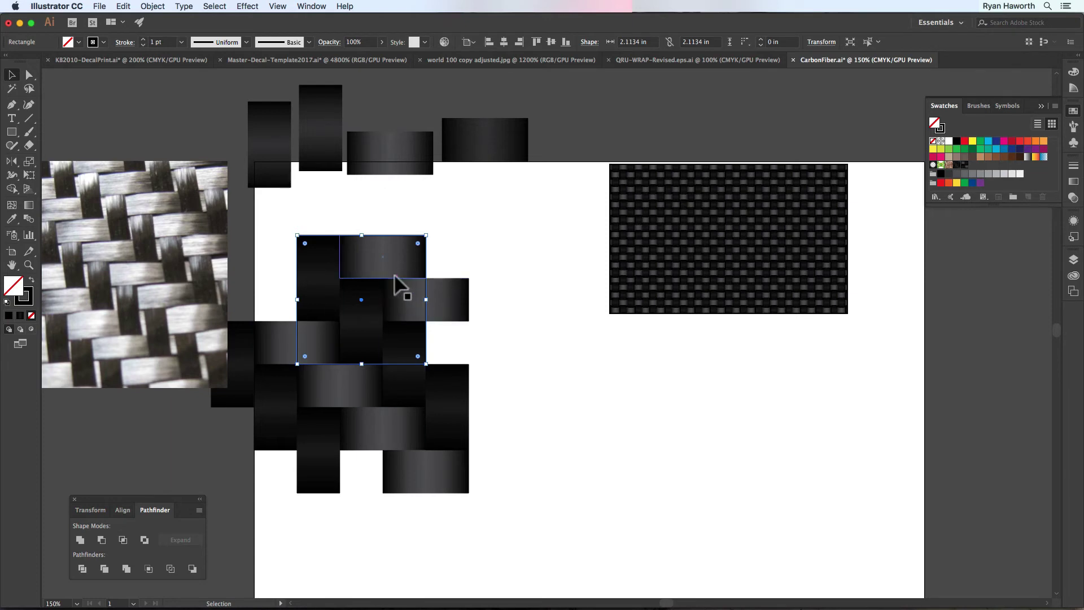
left_click(412, 308)
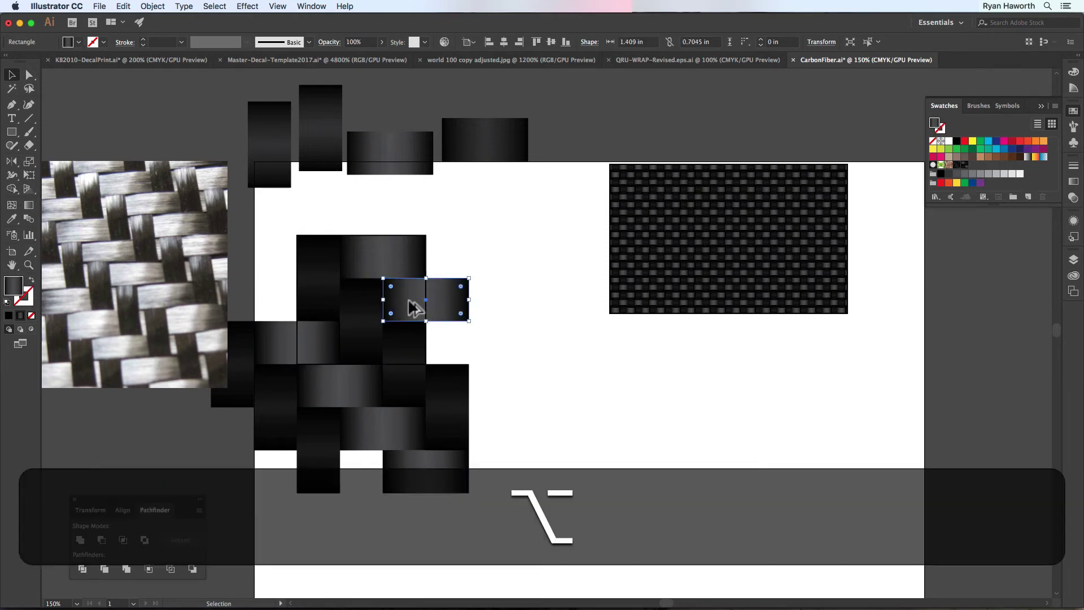
left_click_drag(412, 310, 453, 346)
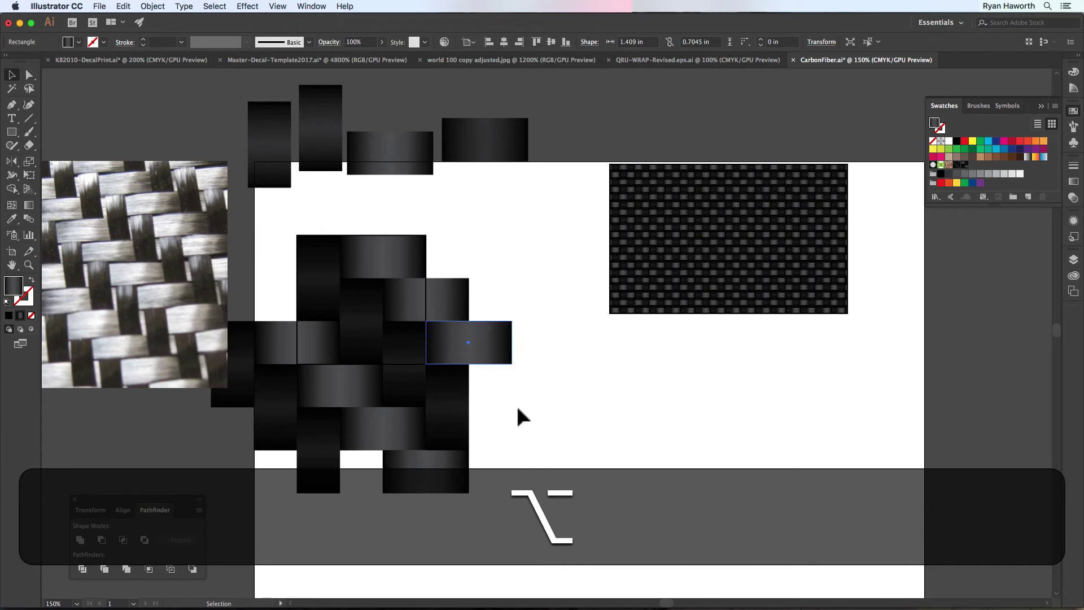
Step: Duplicate the vertical strip beneath the newest horizontal strip one column to the right and one row lower
left_click(444, 404)
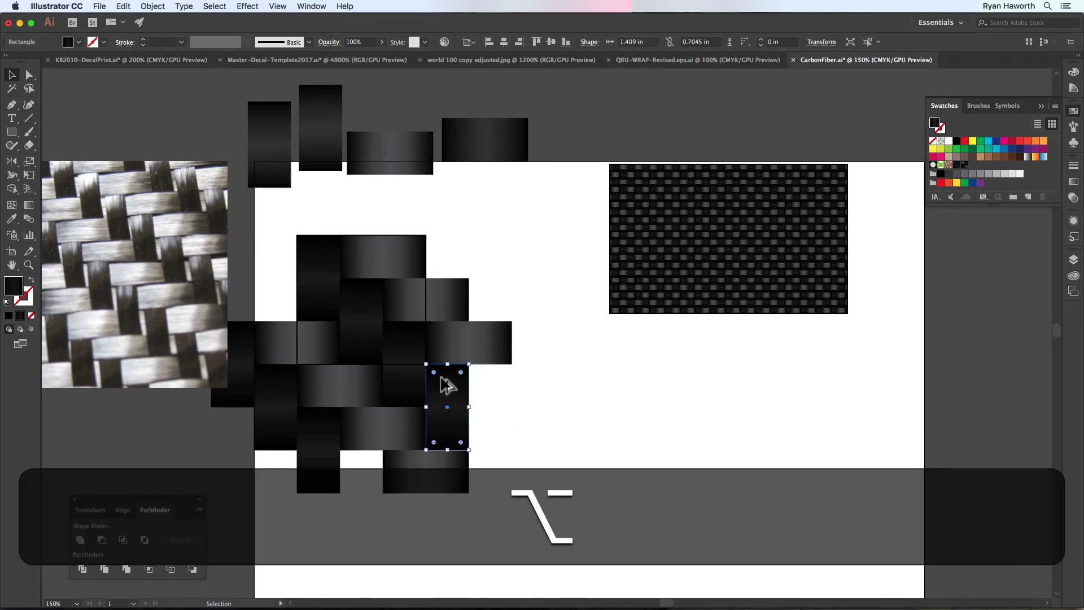
left_click_drag(446, 385, 496, 423)
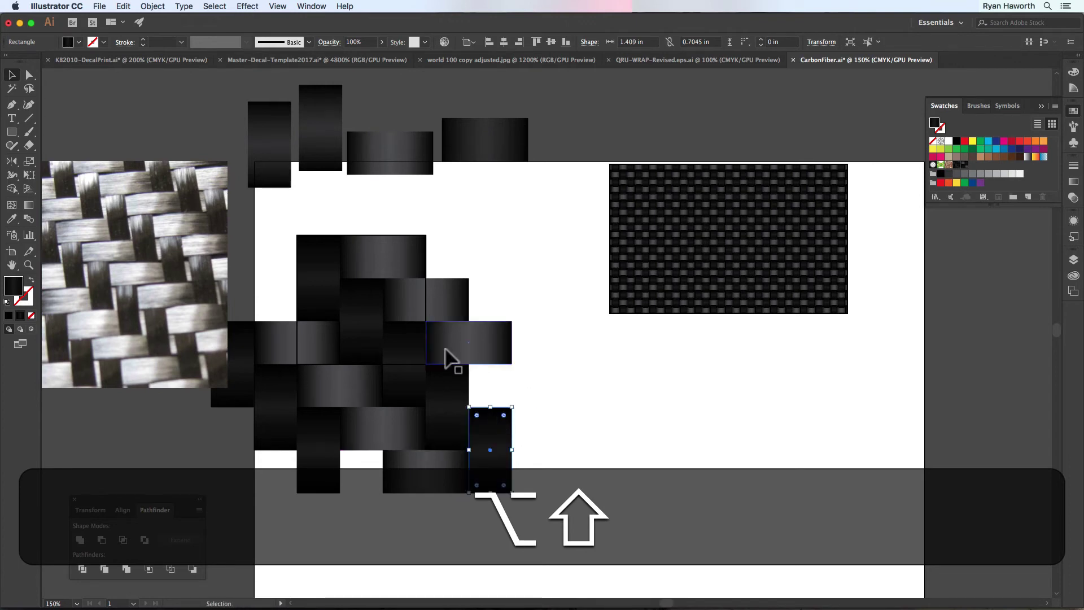
Step: Enlarge the square outline from its lower-right corner to four strip widths per side, about 2.82 in, and deselect it
left_click(298, 351)
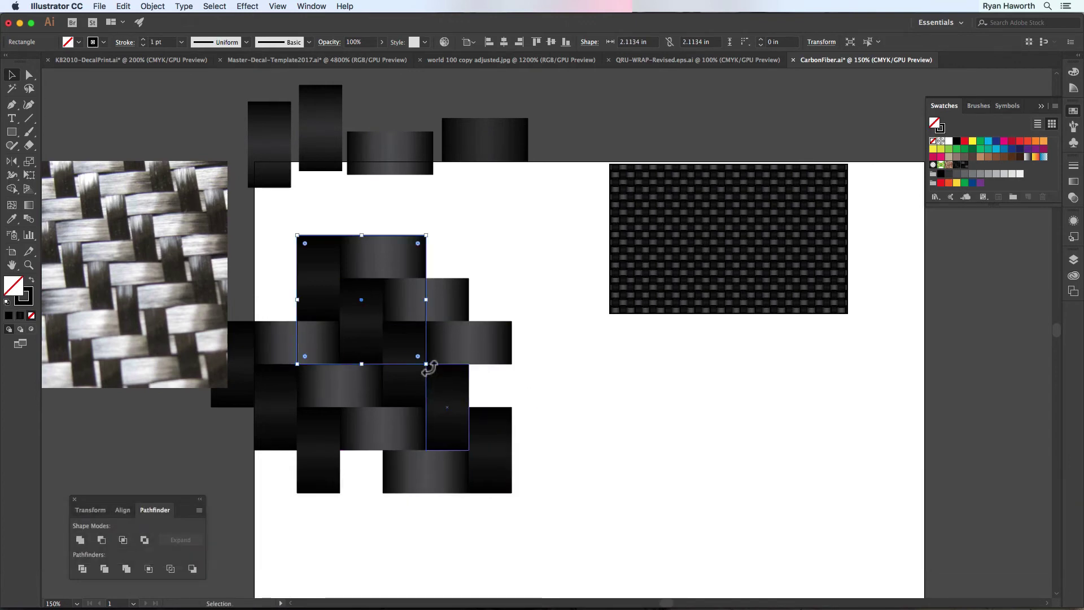
left_click_drag(426, 364, 474, 409)
left_click(516, 263)
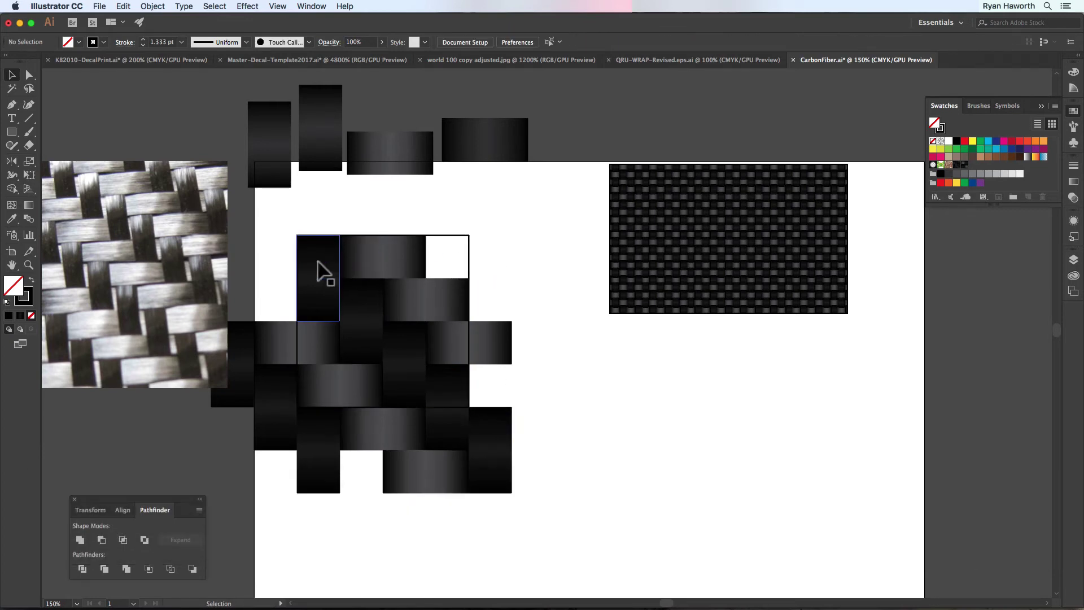
Step: Duplicate the square's upper-left vertical strip into its empty upper-right corner, with the copy's upper half extending above the outline
left_click(323, 269)
left_click_drag(331, 266, 452, 225)
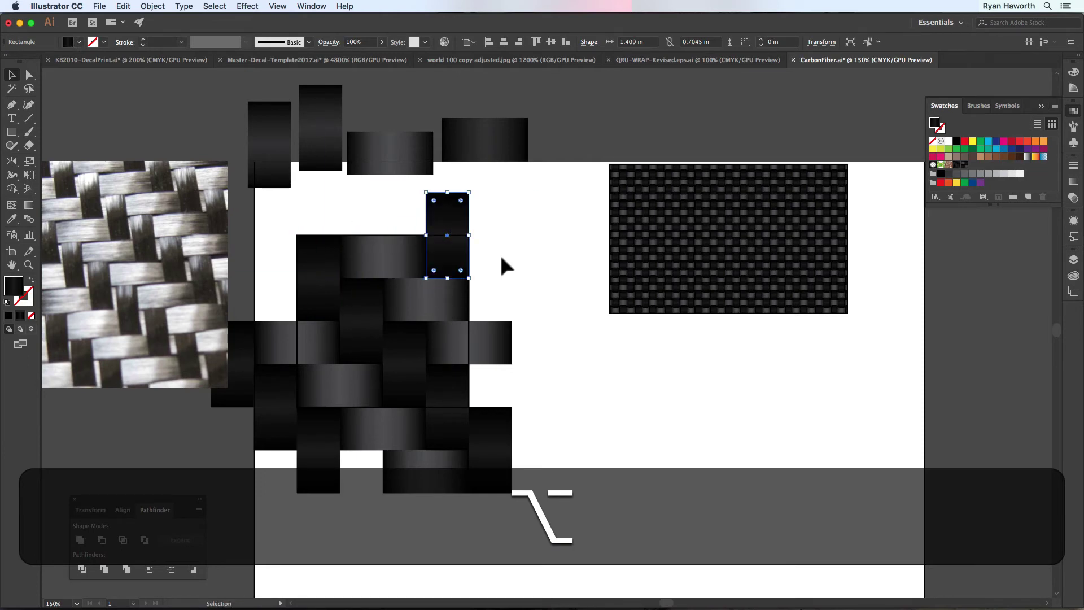
left_click(499, 252)
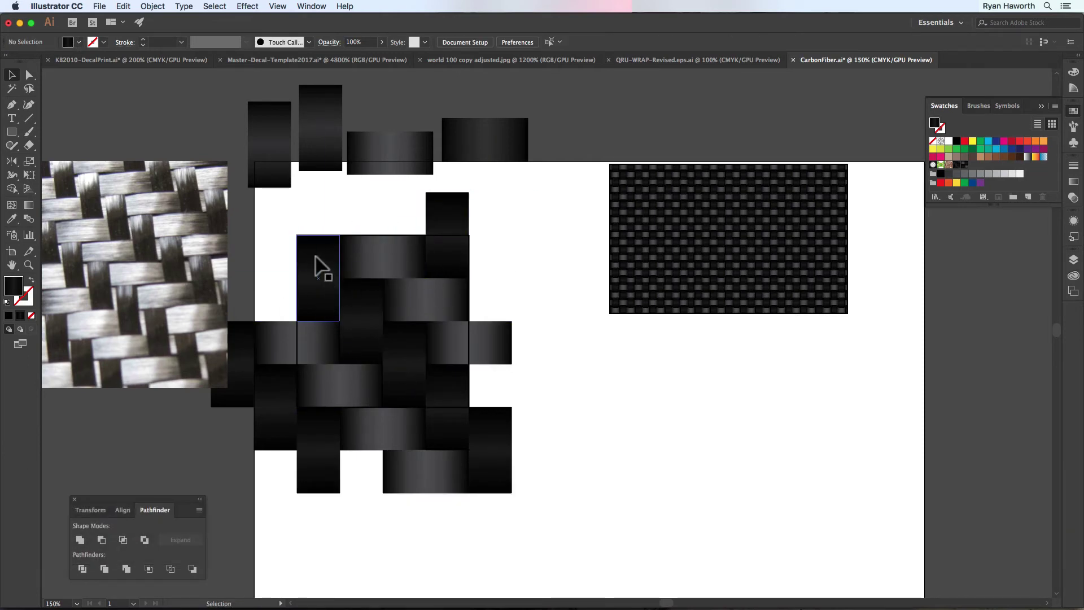
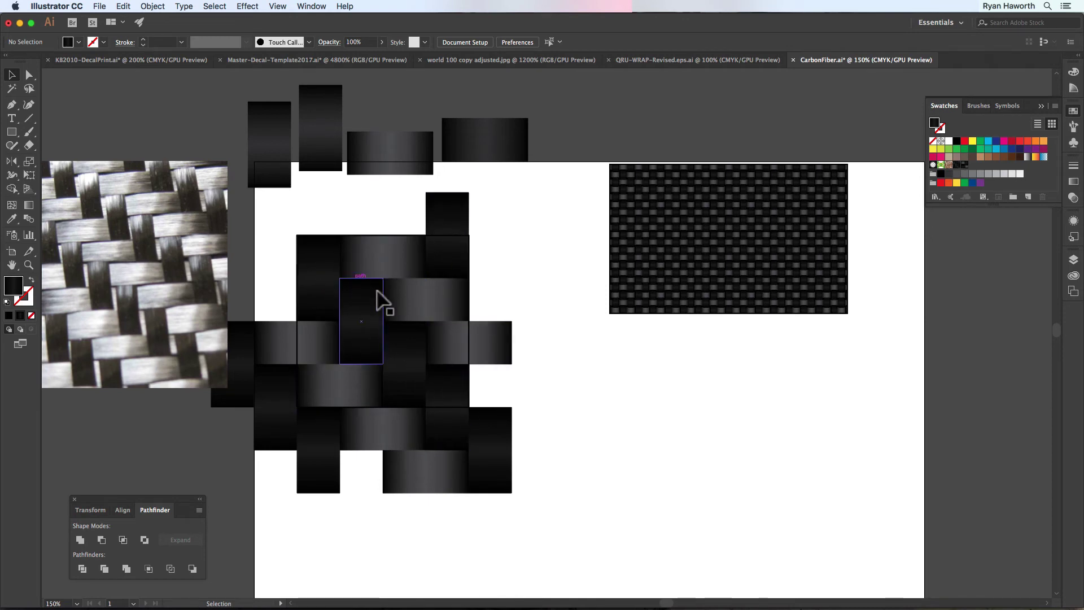
Step: Delete the surplus strips lying entirely outside the square outline, below it and beside its lower half
left_click(499, 467)
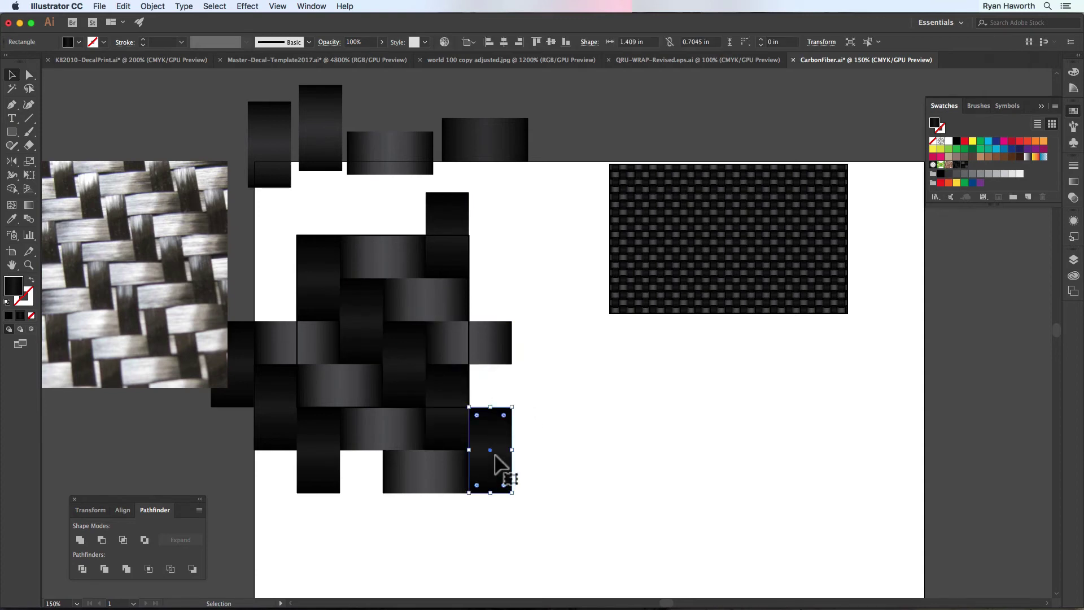
key("BackSpace")
left_click_drag(361, 462, 356, 450)
key("BackSpace")
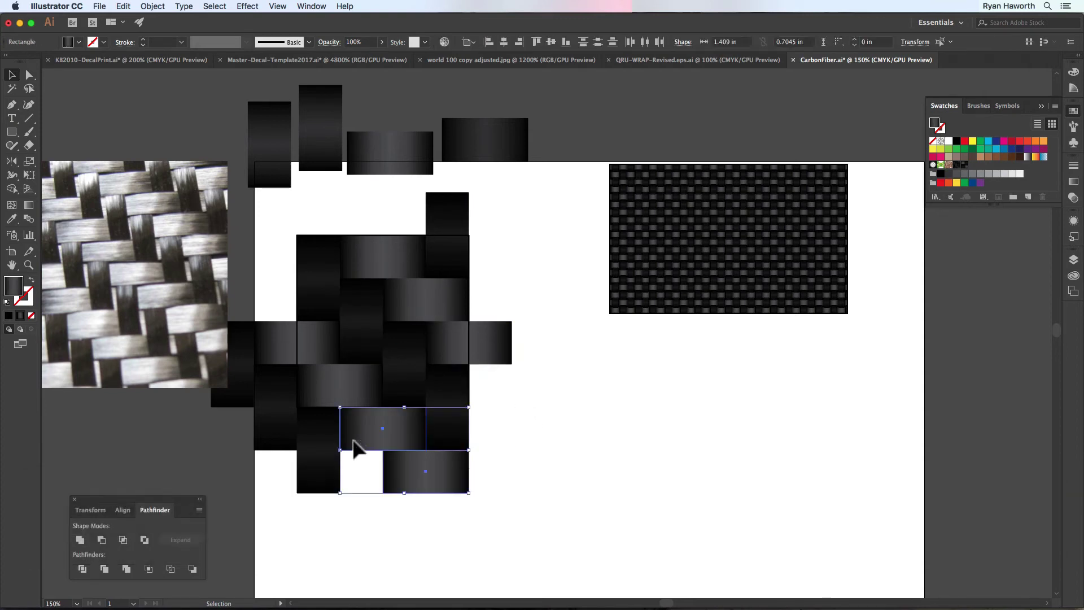
left_click(333, 444)
key("BackSpace")
left_click(265, 424)
key("BackSpace")
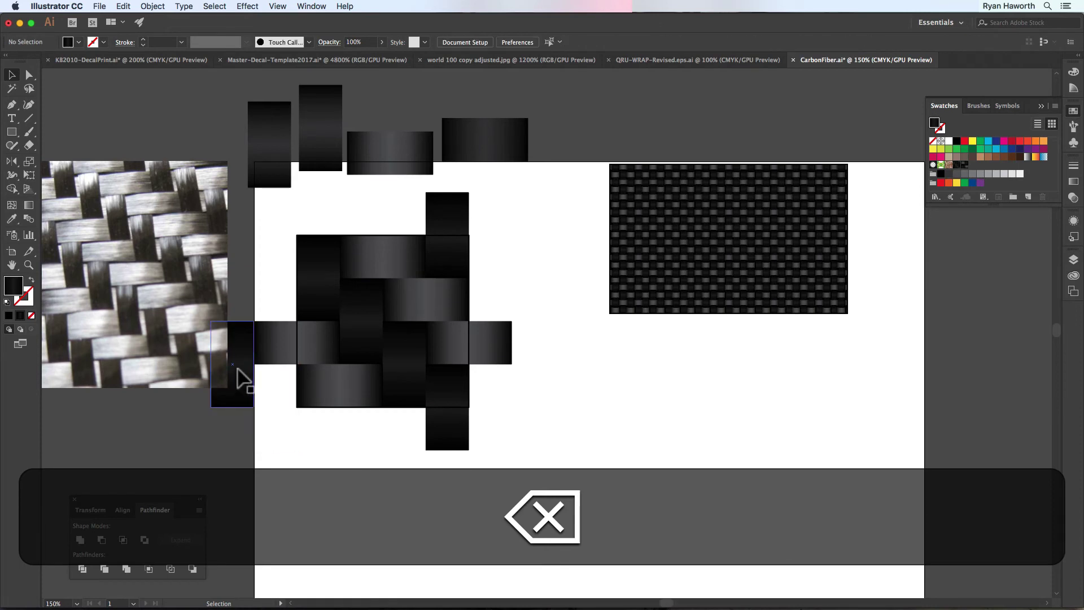
left_click(241, 367)
key("BackSpace")
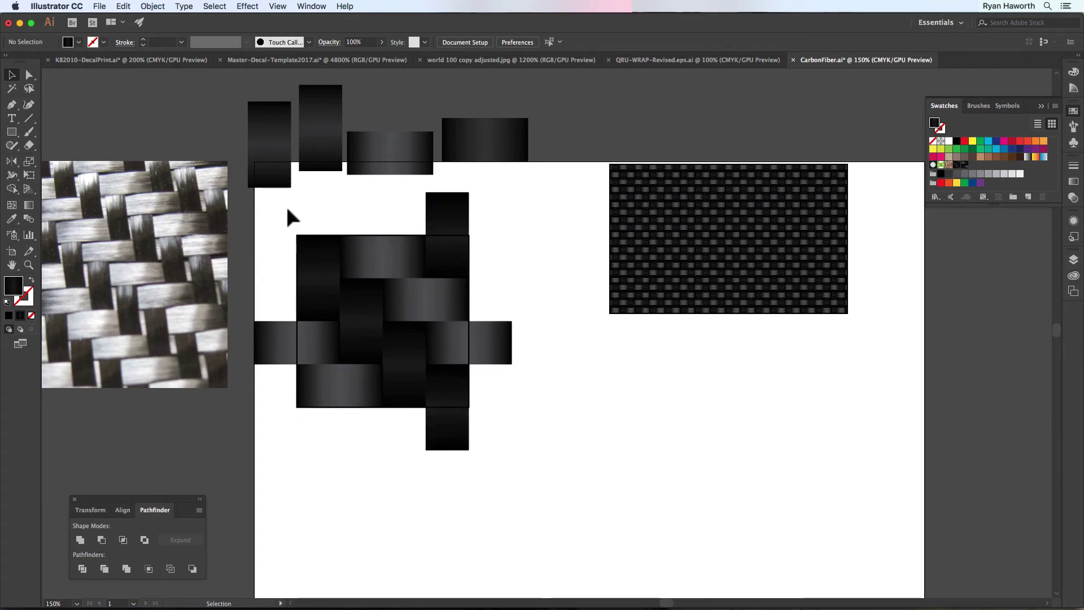
Step: Group the remaining strips and clip them with the square outline, cut and pasted in front as the clipping mask
left_click(367, 242)
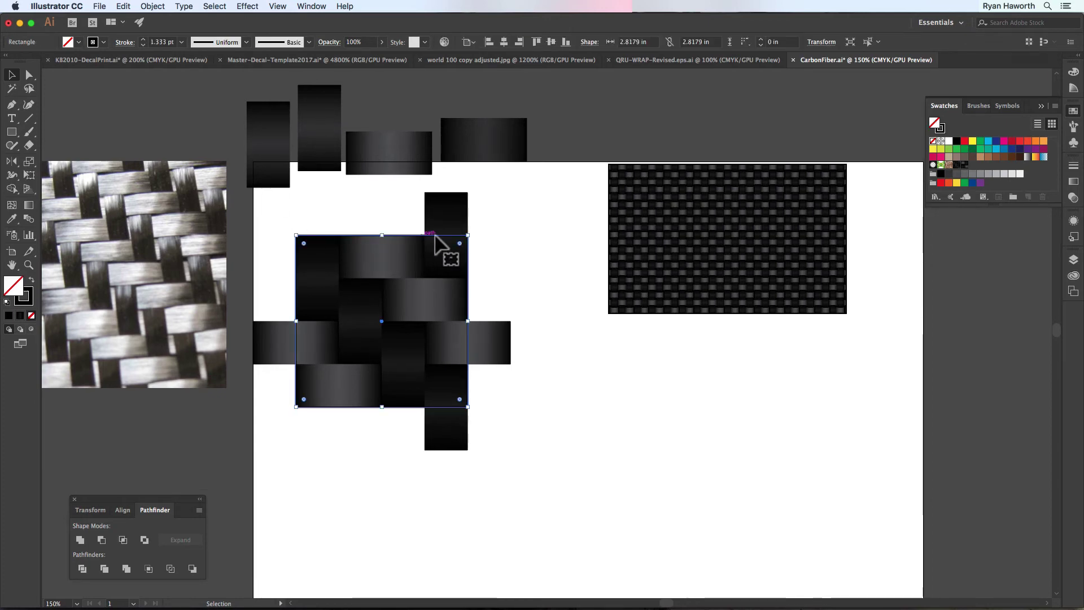
key("super+x")
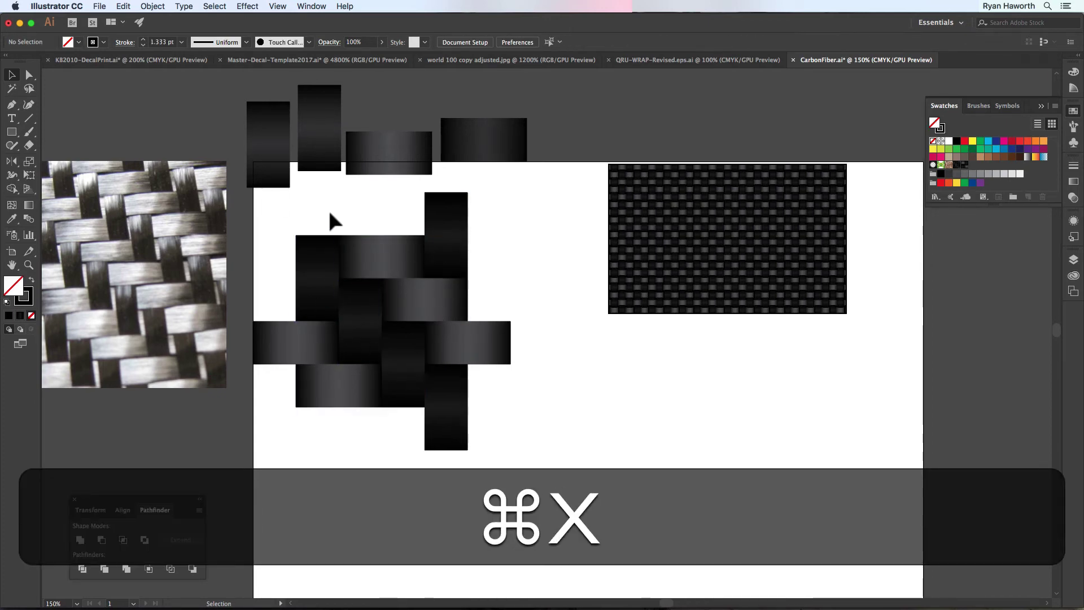
left_click_drag(286, 212, 490, 437)
key("super+g")
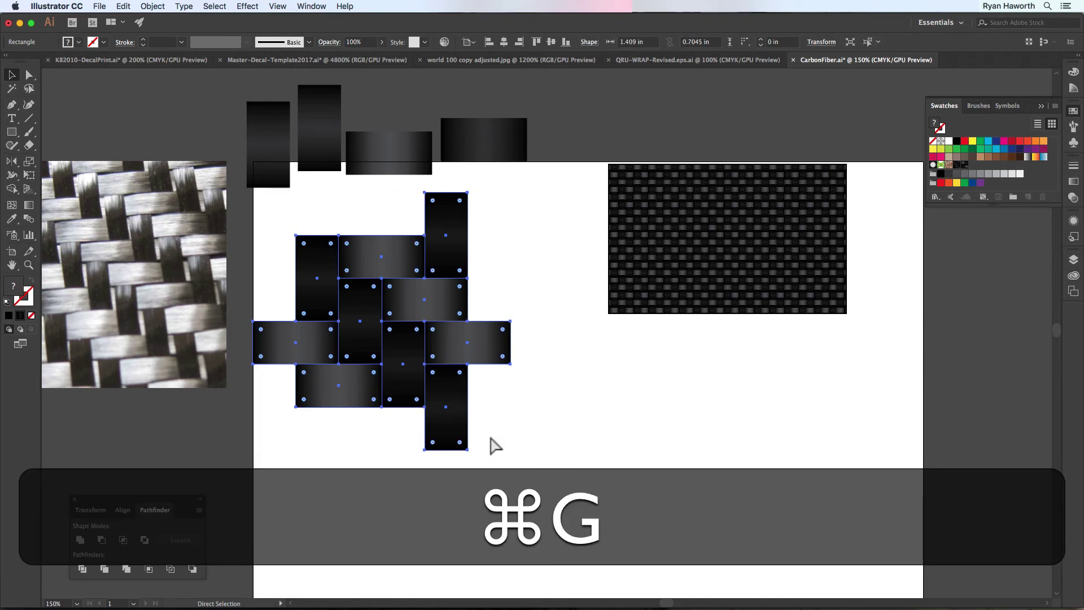
key("super+f")
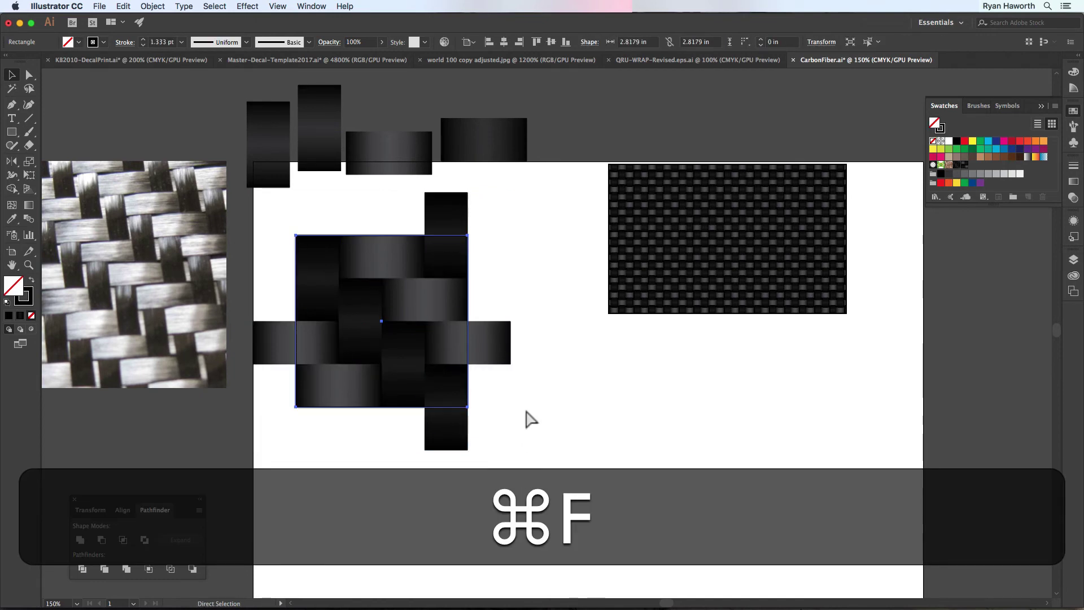
left_click(490, 350, "shift+super")
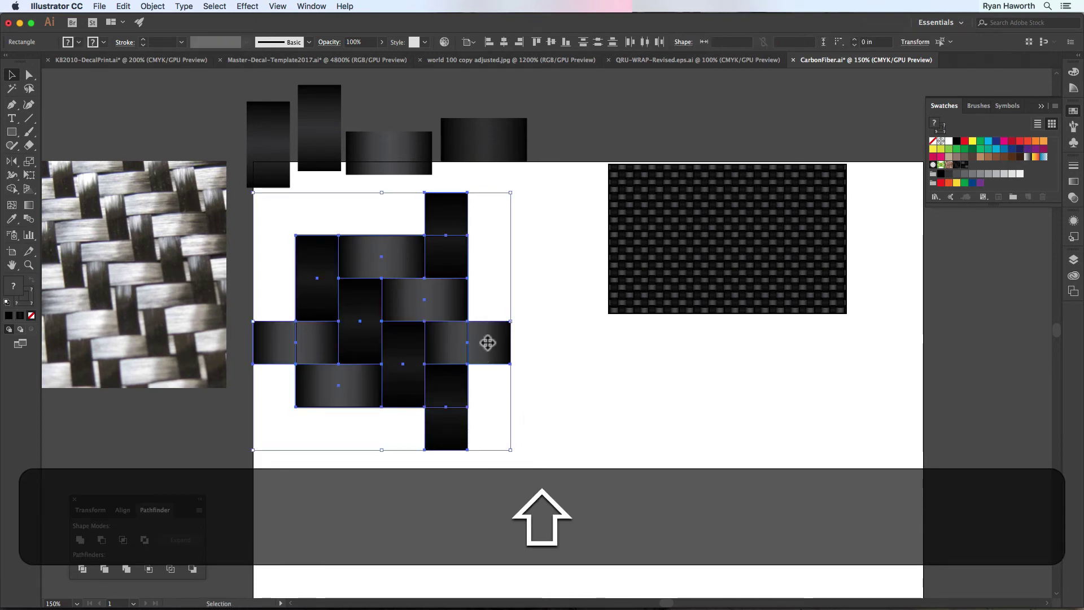
key("super+7")
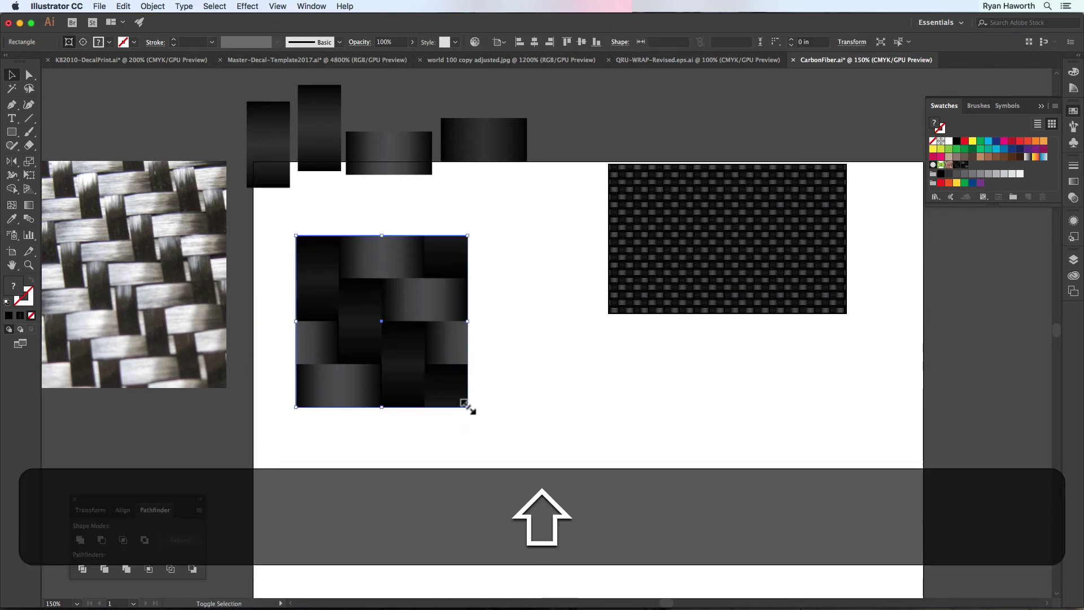
Step: Scale the clipped weave tile proportionally down to a small square and leave it in the empty area beside the pattern rectangle
left_click_drag(467, 407, 502, 381)
left_click(360, 262)
key("space")
left_click_drag(622, 378, 498, 326)
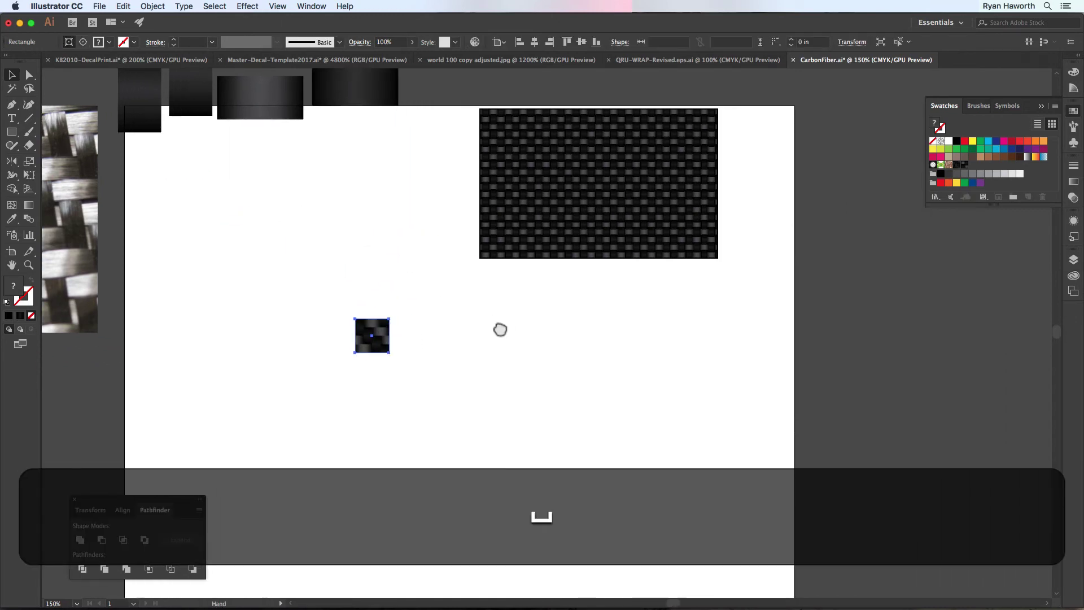
mouse_move(383, 345)
left_mouse_down()
mouse_move(395, 355)
mouse_move(381, 345)
left_mouse_up()
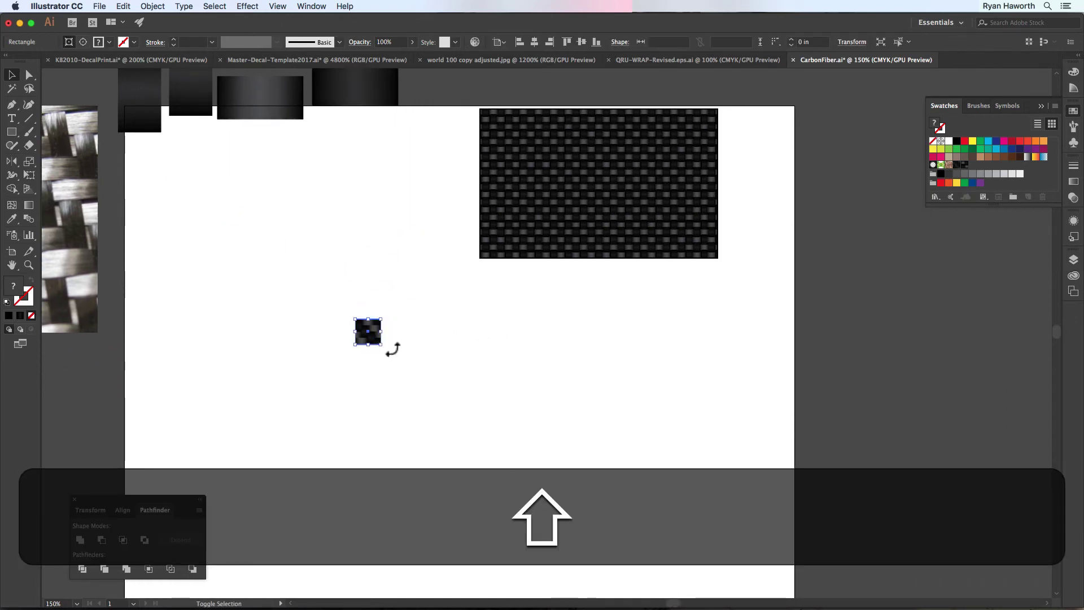
left_click(428, 319)
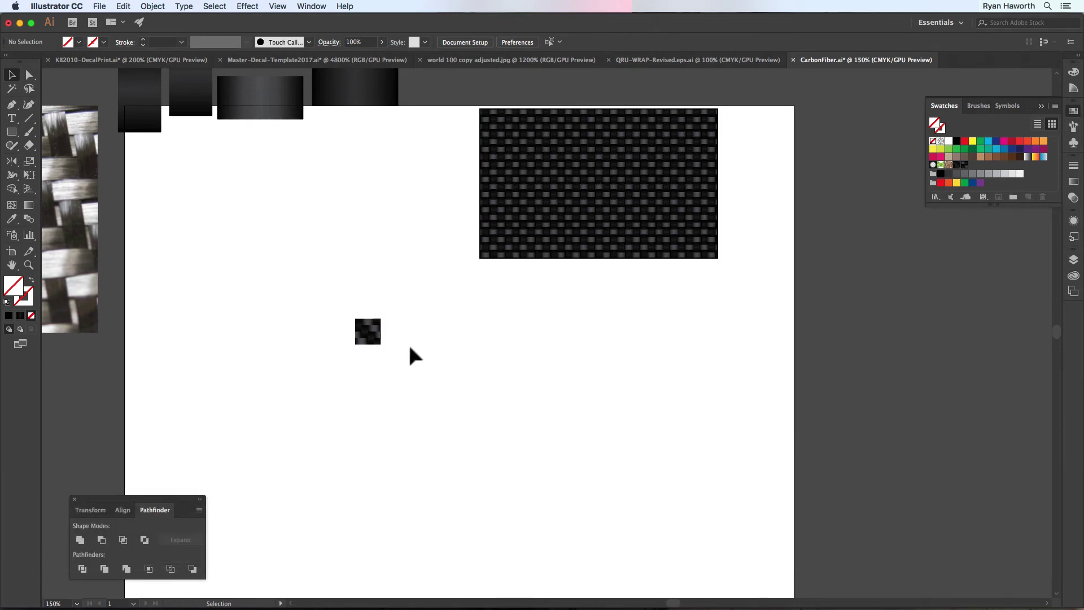
Step: Duplicate the pattern-filled rectangle directly below the original and fill the copy with a new pattern swatch made from the small tile
left_click_drag(519, 226, 520, 377)
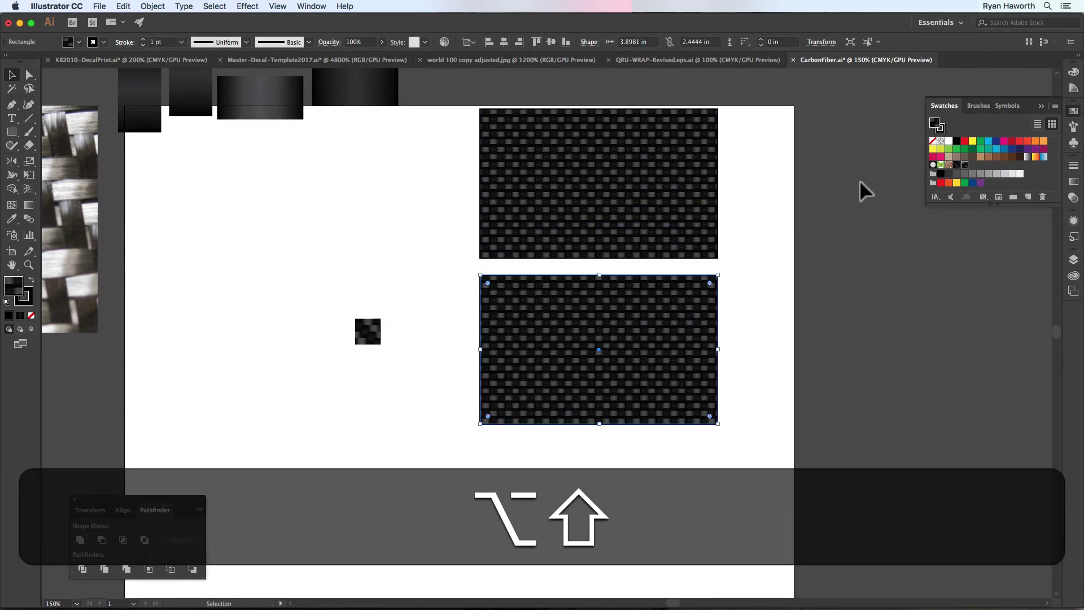
left_click_drag(368, 338, 994, 168)
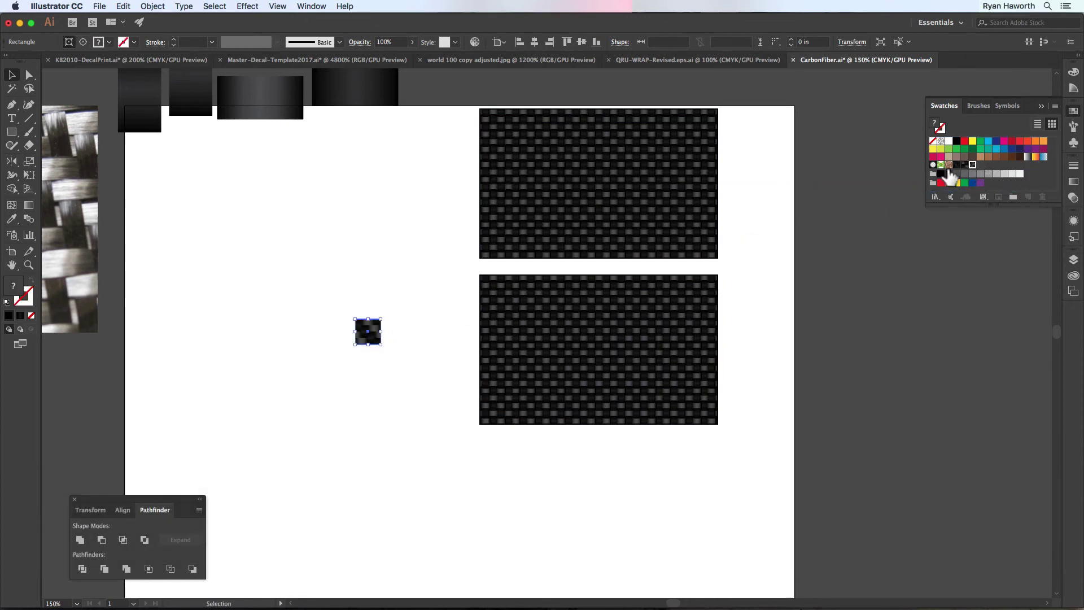
left_click(654, 326)
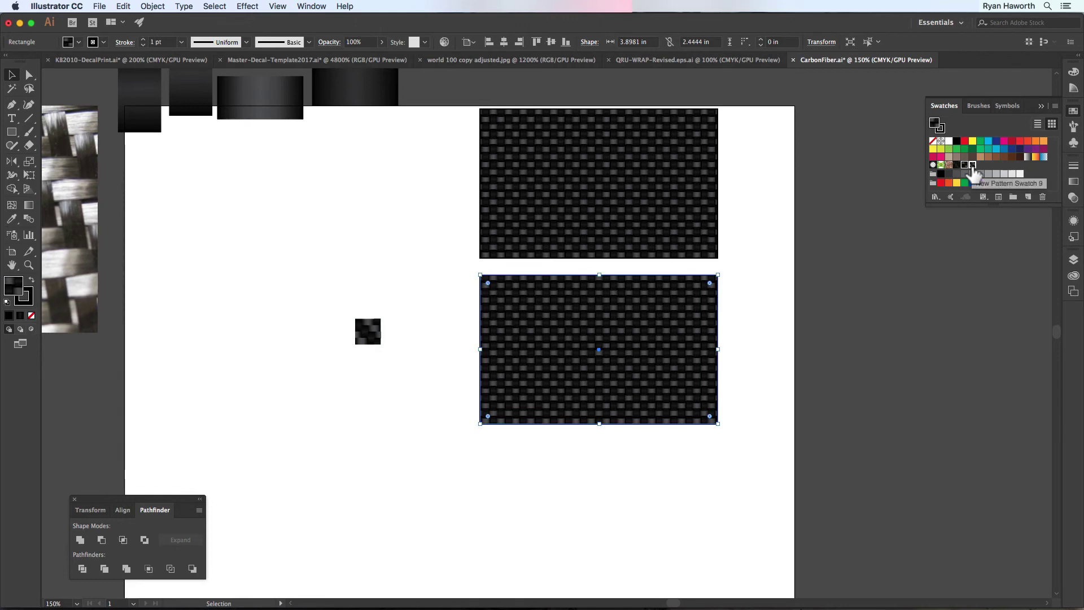
left_click(971, 166)
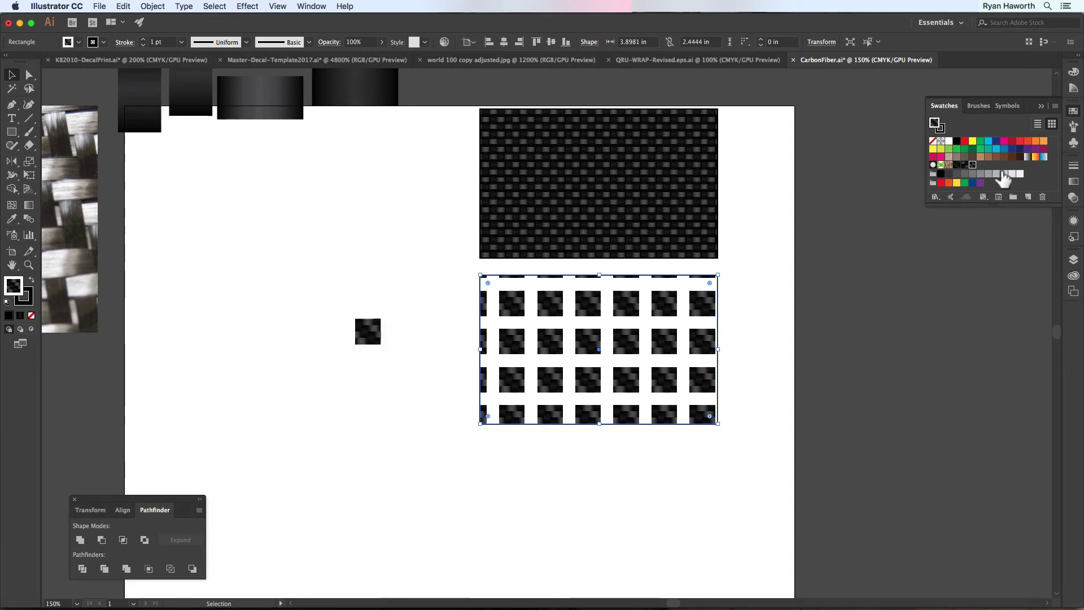
Step: Edit the new pattern swatch to use Size Tile to Art with 0 in spacing and finish pattern editing
double_click(972, 165)
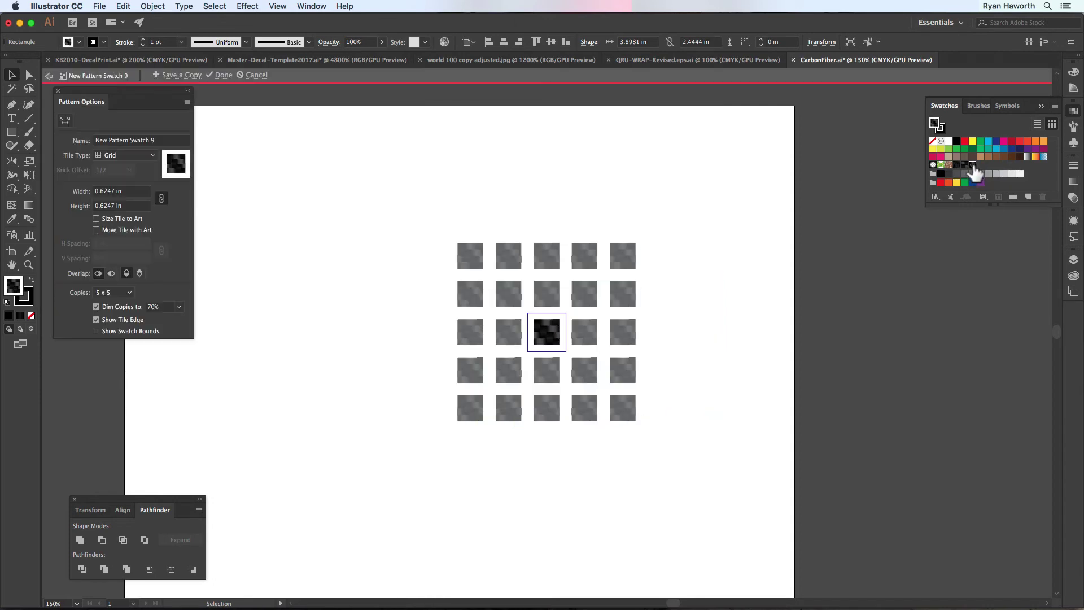
left_click(96, 219)
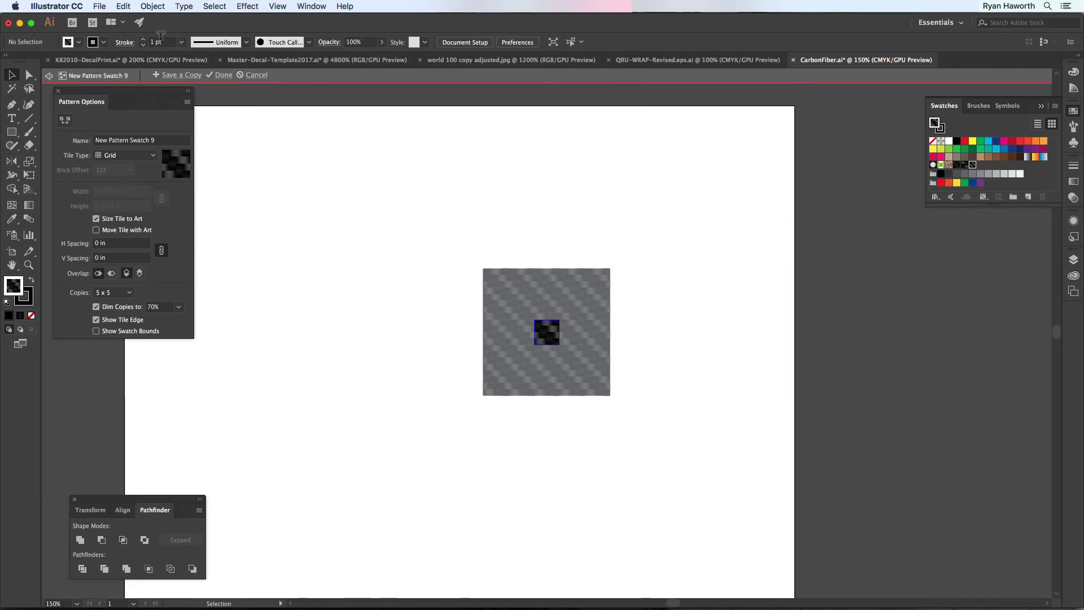
left_click(221, 75)
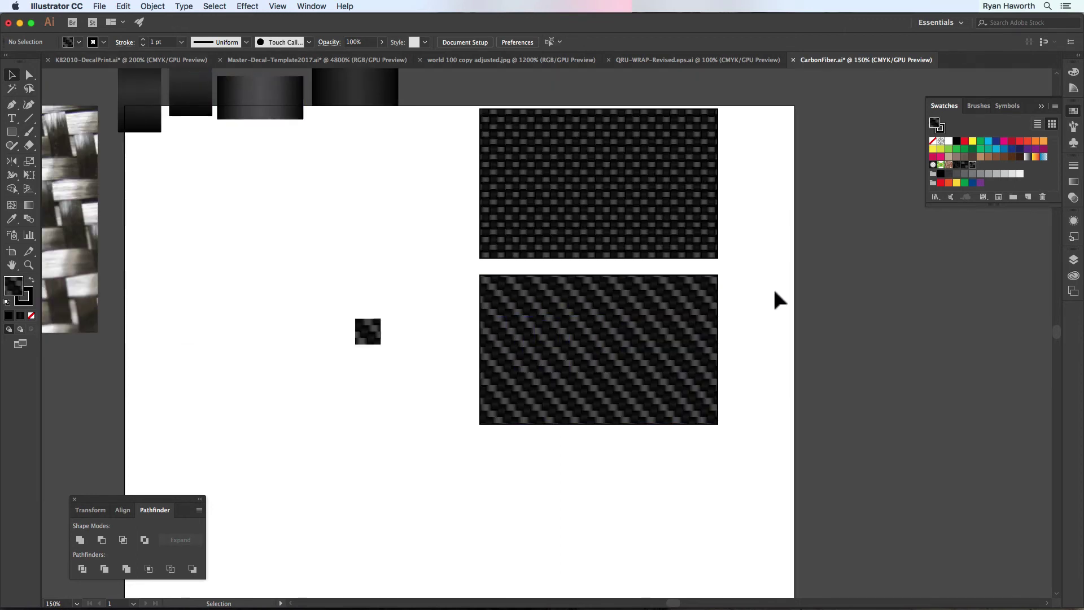
left_click_drag(702, 278, 645, 310)
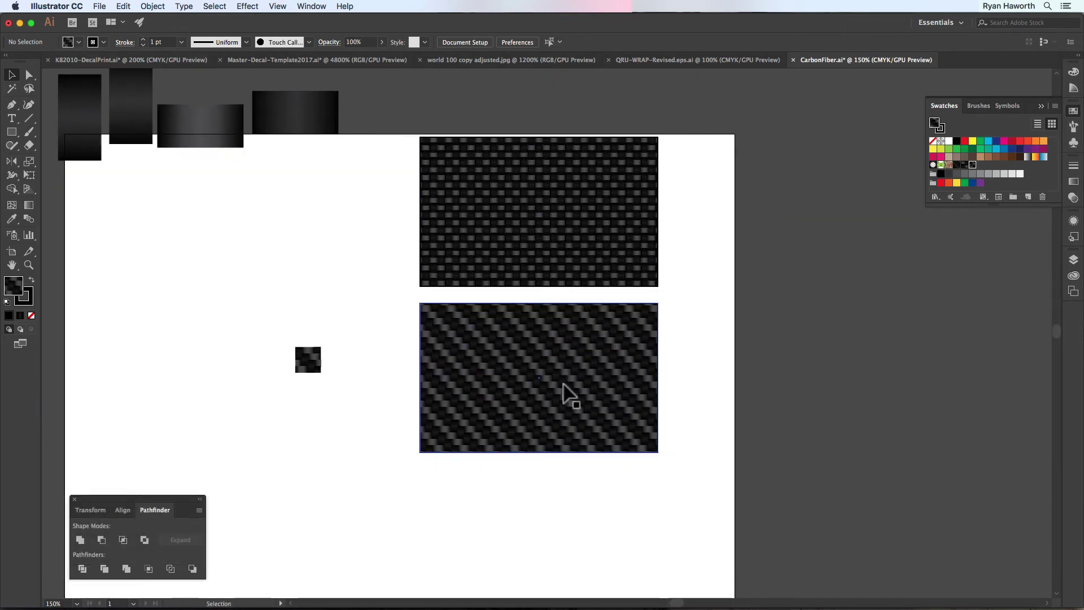
left_click(548, 231)
left_click_drag(548, 231, 558, 246)
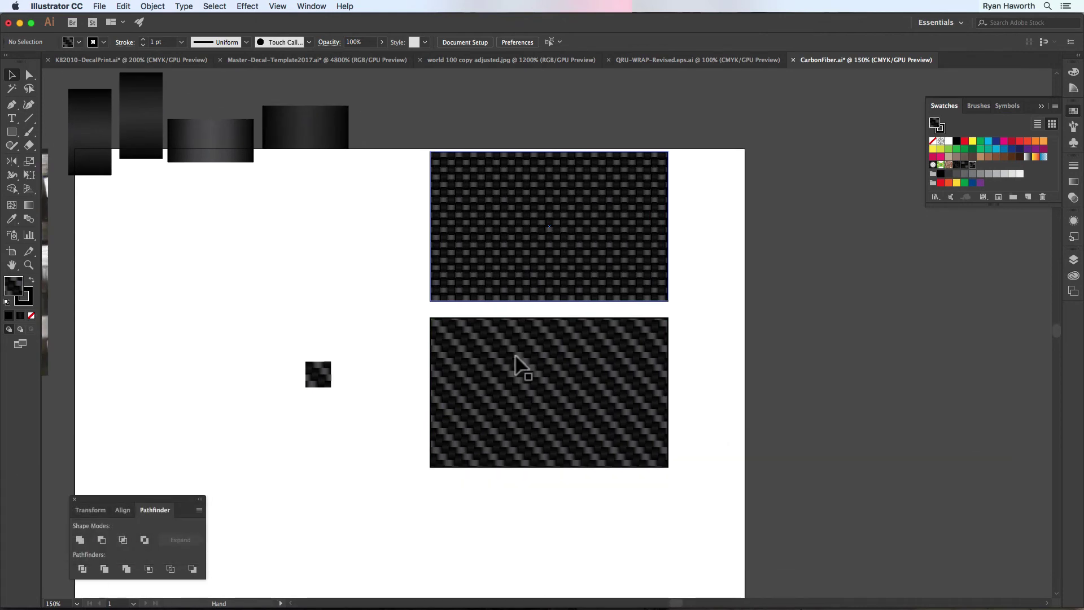
left_click(522, 367)
left_click_drag(568, 367, 567, 327)
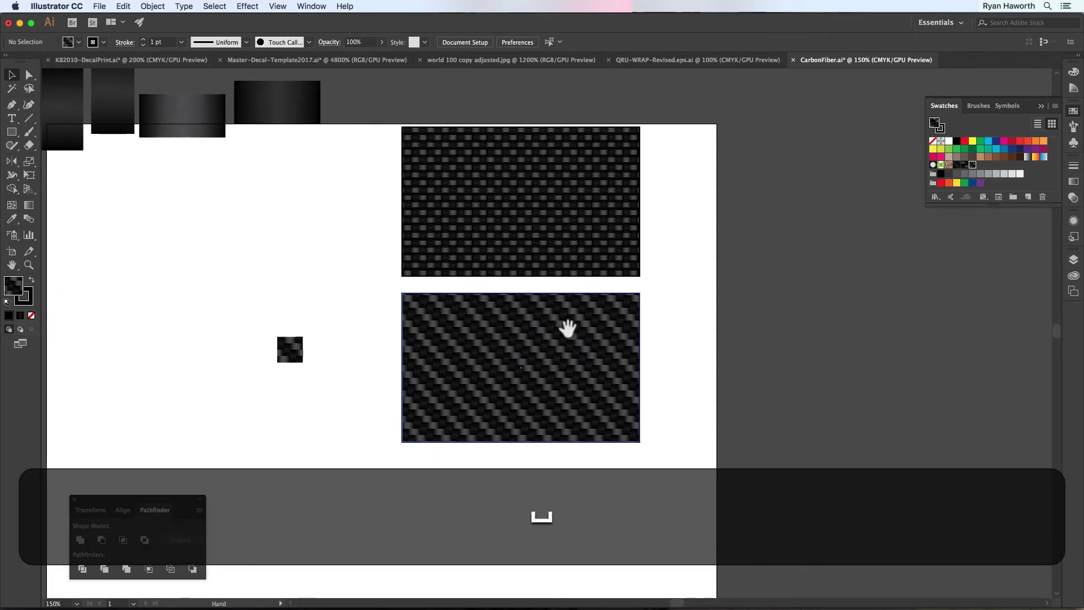
left_click_drag(437, 378, 493, 333)
left_click(525, 237)
Step: Switch to Preview, clear the selection marquee on carbonfiber-02.jpg to examine its weave, and return to Illustrator
key("super+Tab")
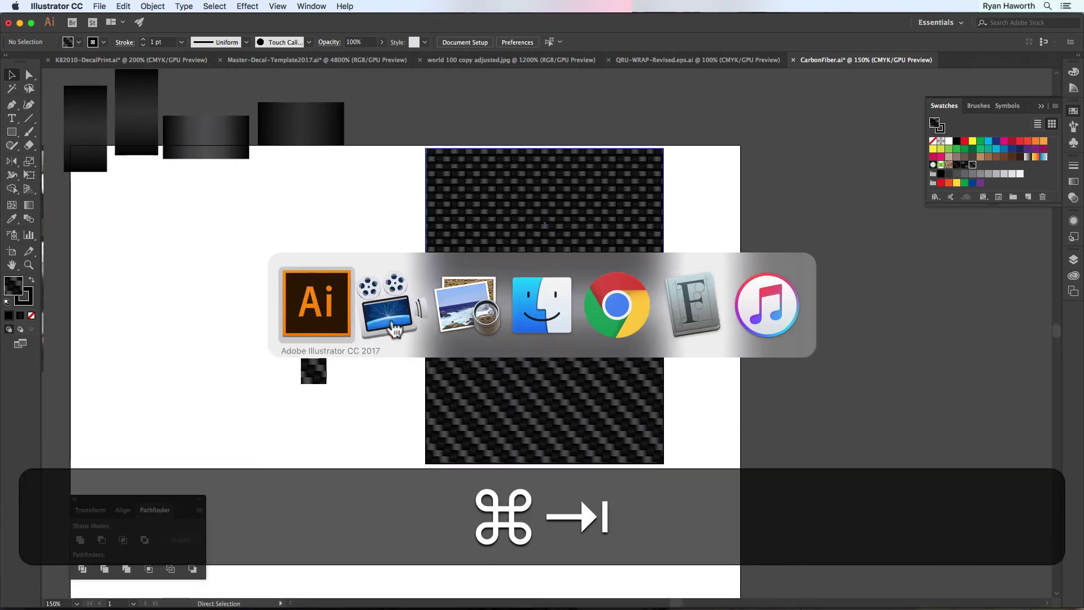
left_click(466, 304)
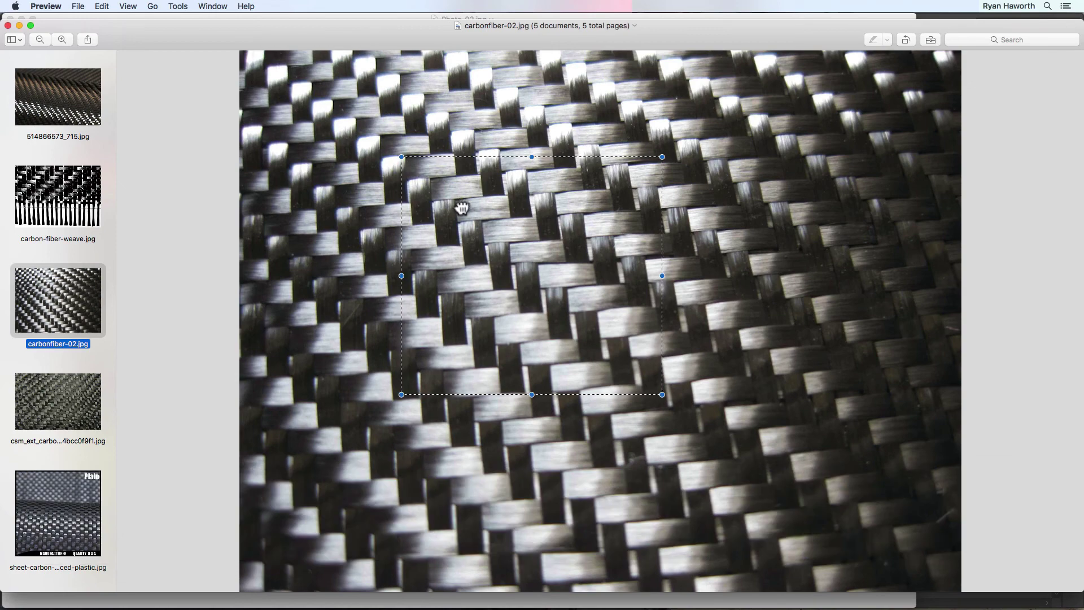
key("Escape")
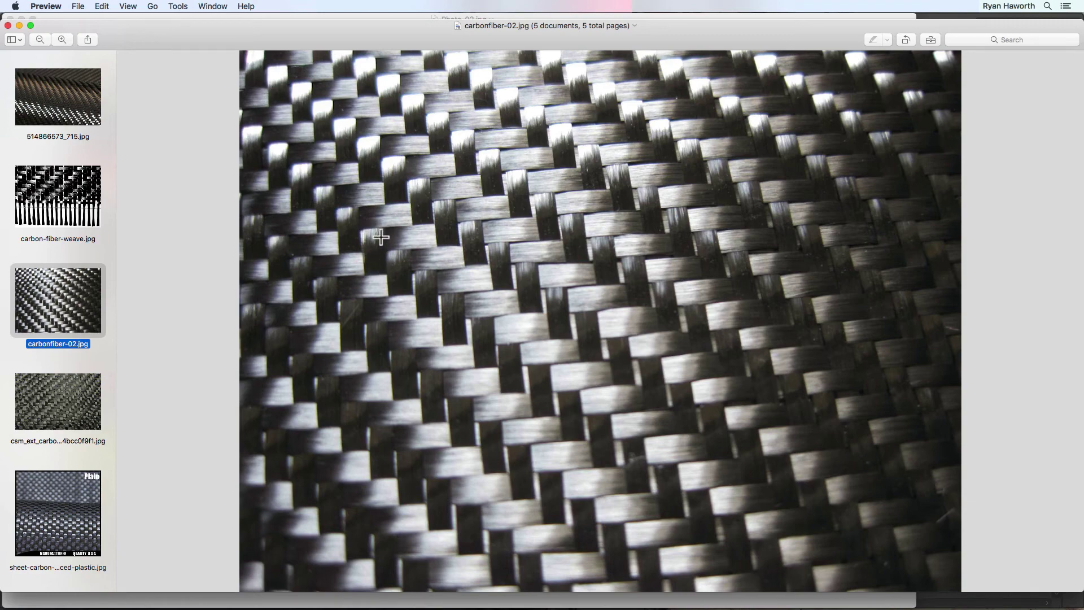
key("super+Tab")
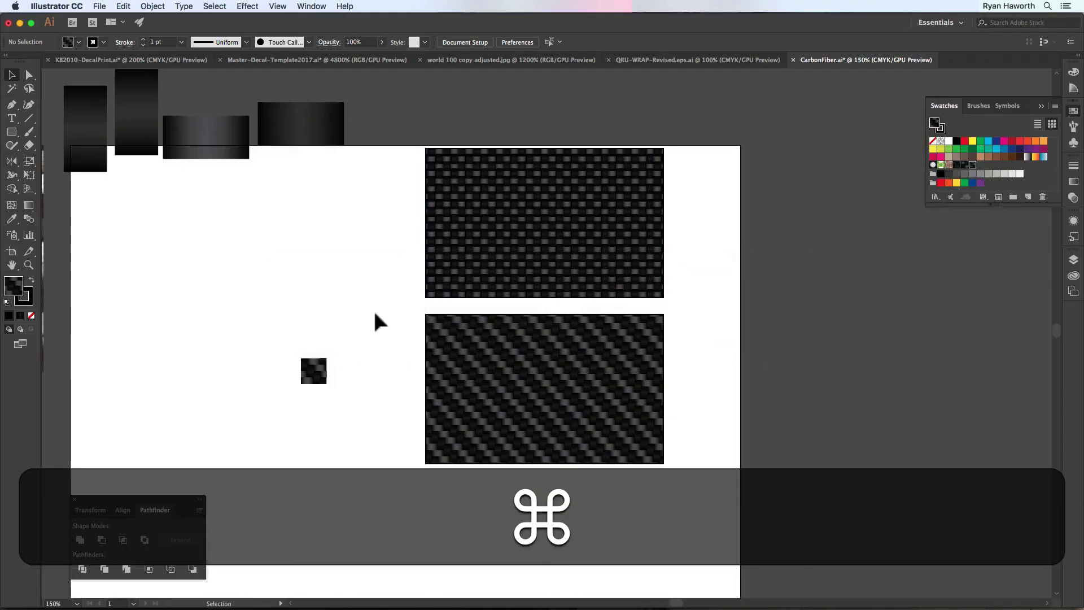
Step: Duplicate the small clipped weave tile straight down into the empty area below the original
key("space")
left_click_drag(397, 382, 380, 228)
left_click_drag(289, 216, 304, 378)
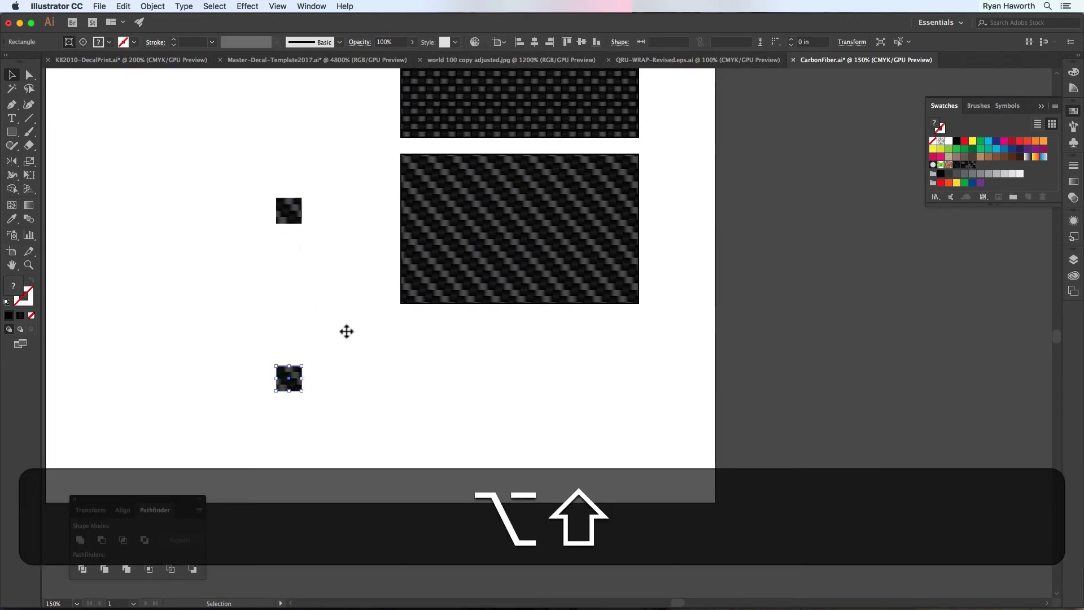
Step: Move the diagonal-weave pattern rectangle straight down beside the copied tile and clear the selection
left_click_drag(449, 274, 447, 439)
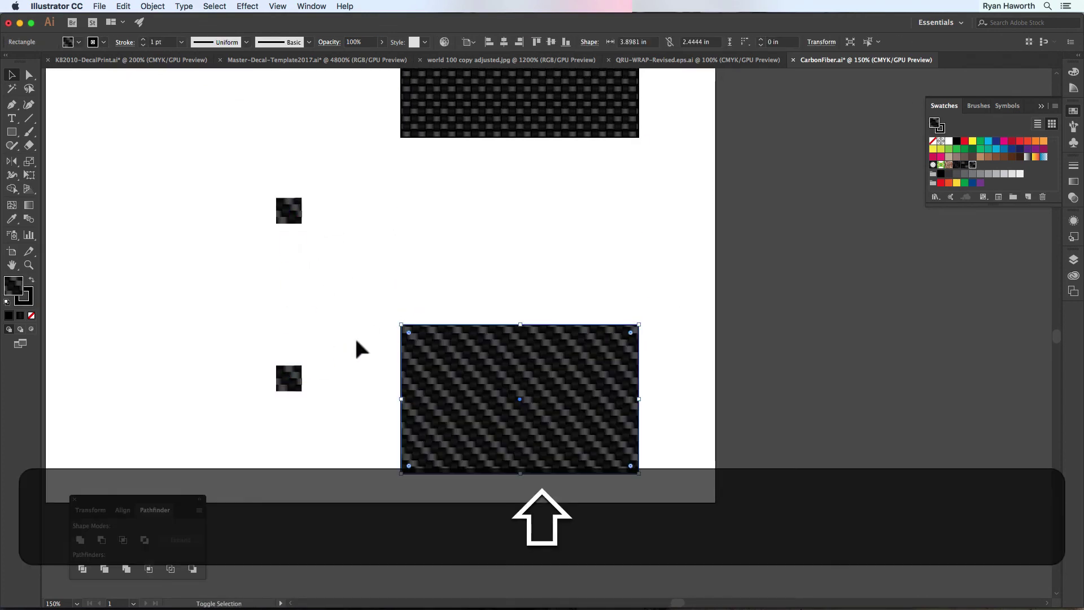
left_click(317, 356)
double_click(288, 384)
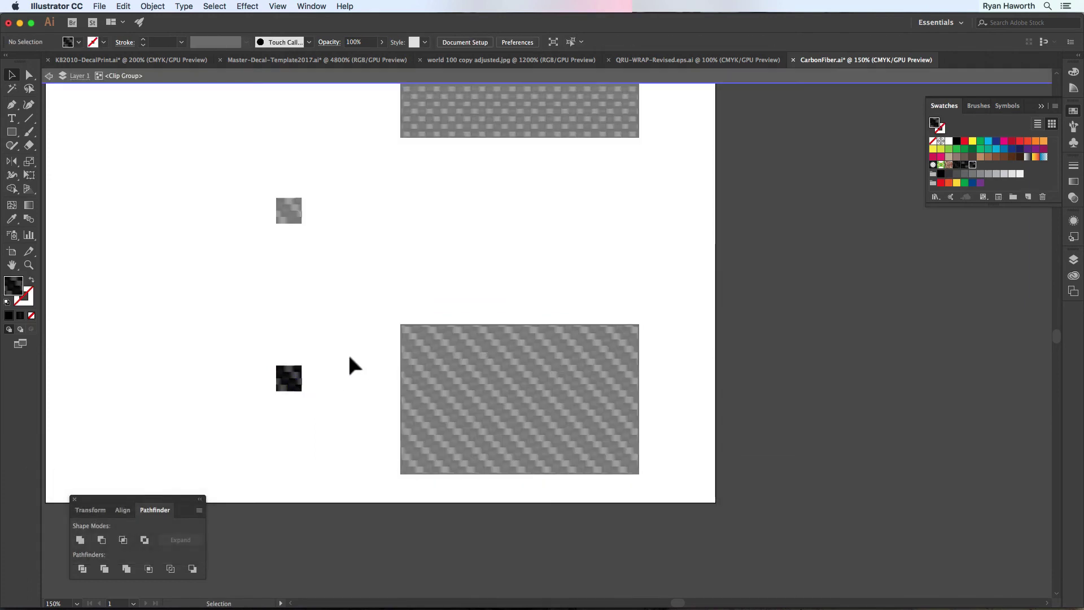
key("super+space")
left_click_drag(269, 356, 565, 492)
left_click(566, 494, "alt+super")
left_click_drag(476, 496, 375, 302)
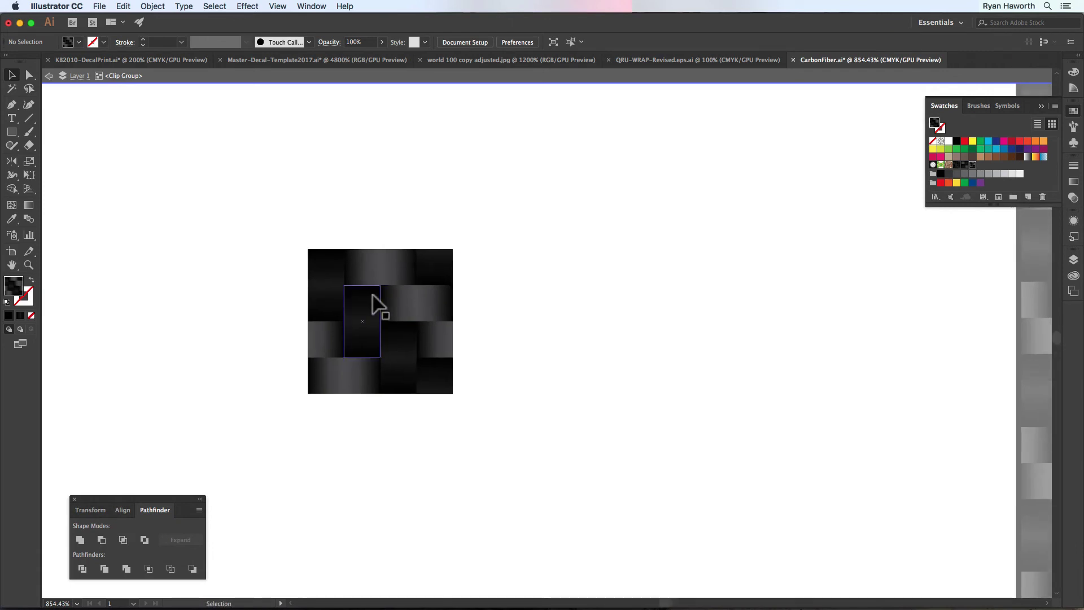
left_click(365, 270)
right_click(362, 256)
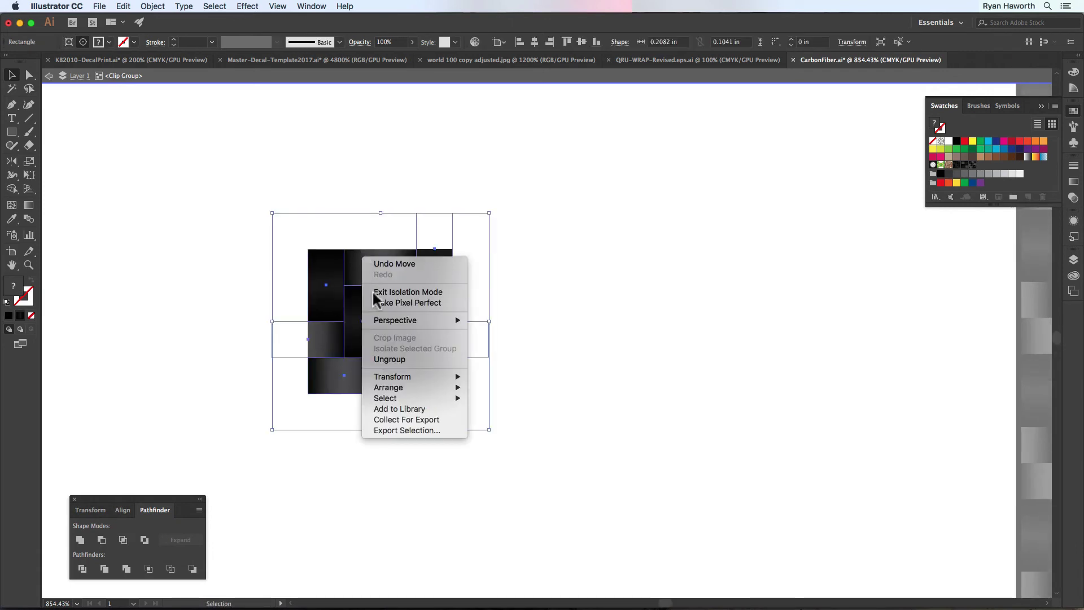
left_click(494, 290)
left_click(461, 249)
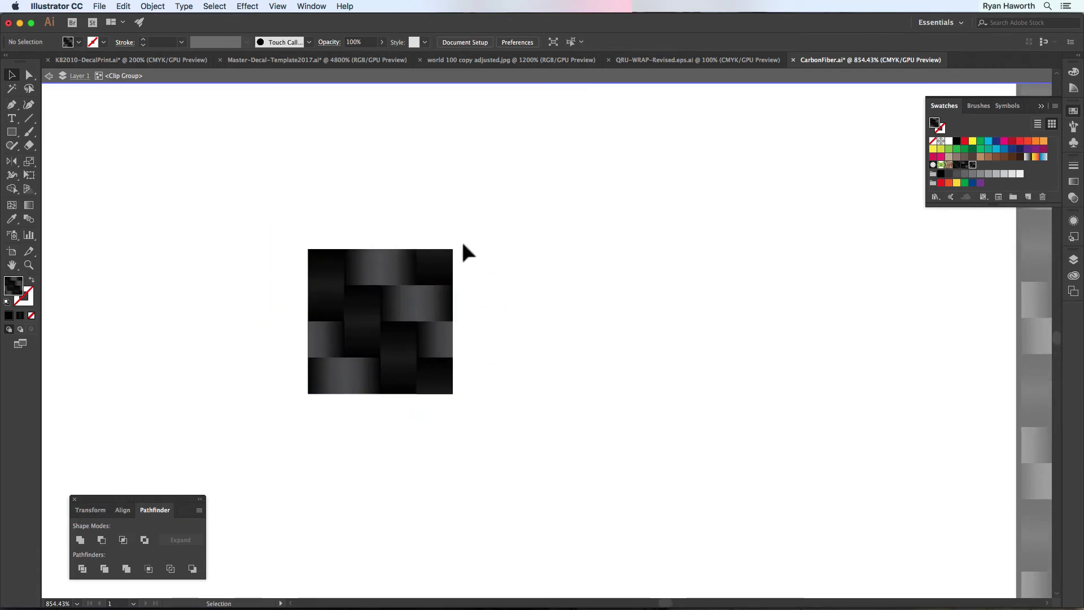
double_click(544, 194)
Step: Release the clipping mask on the copied weave tile
left_click(365, 249)
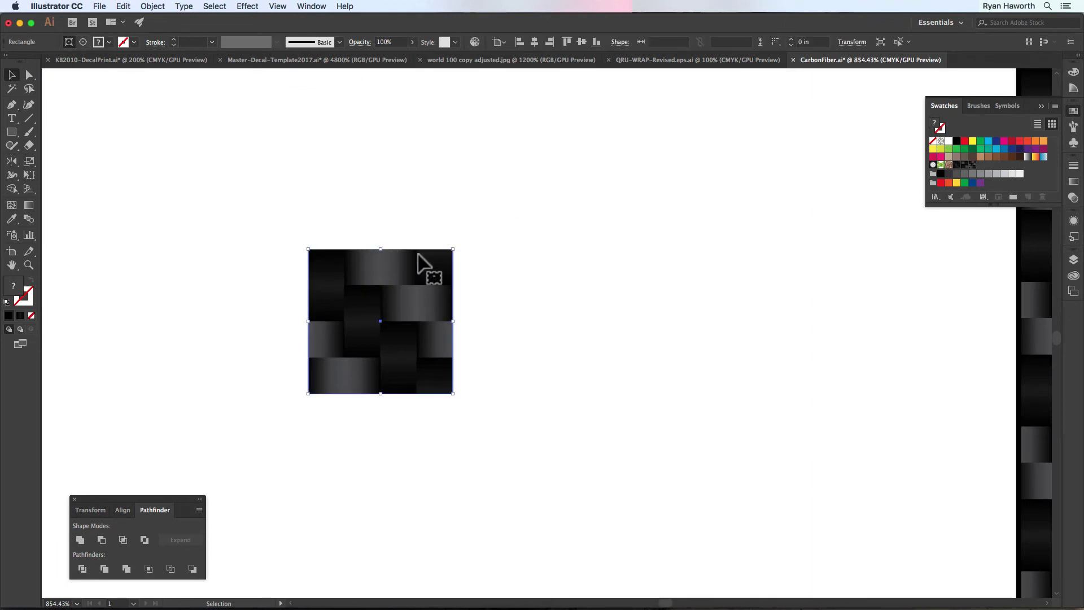
right_click(394, 275)
left_click(466, 369)
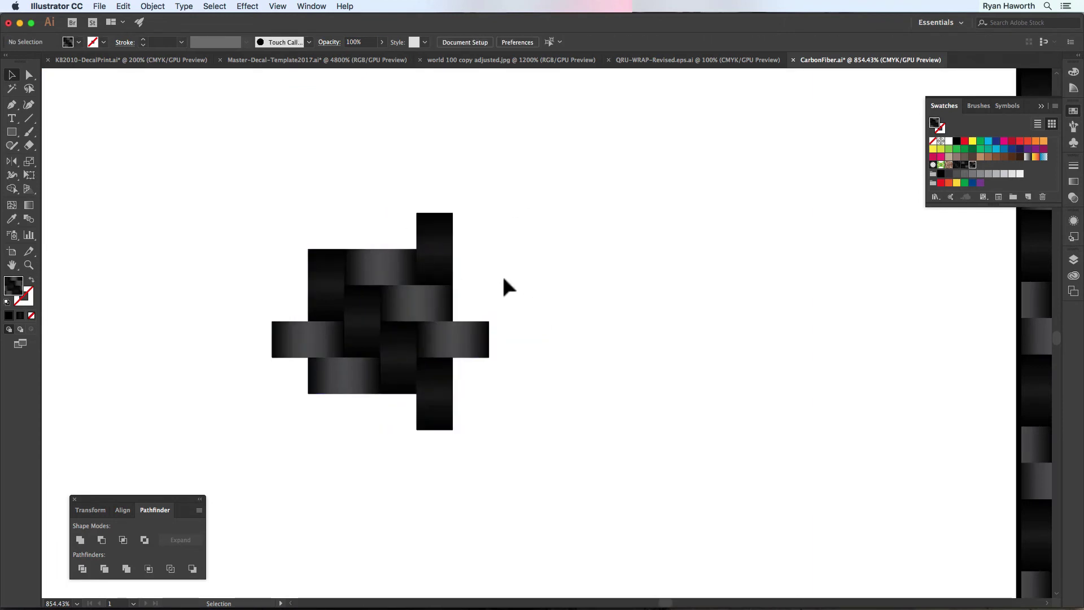
Step: Delete the released square clipping outline and undo the deletion
left_click(394, 251)
key("BackSpace")
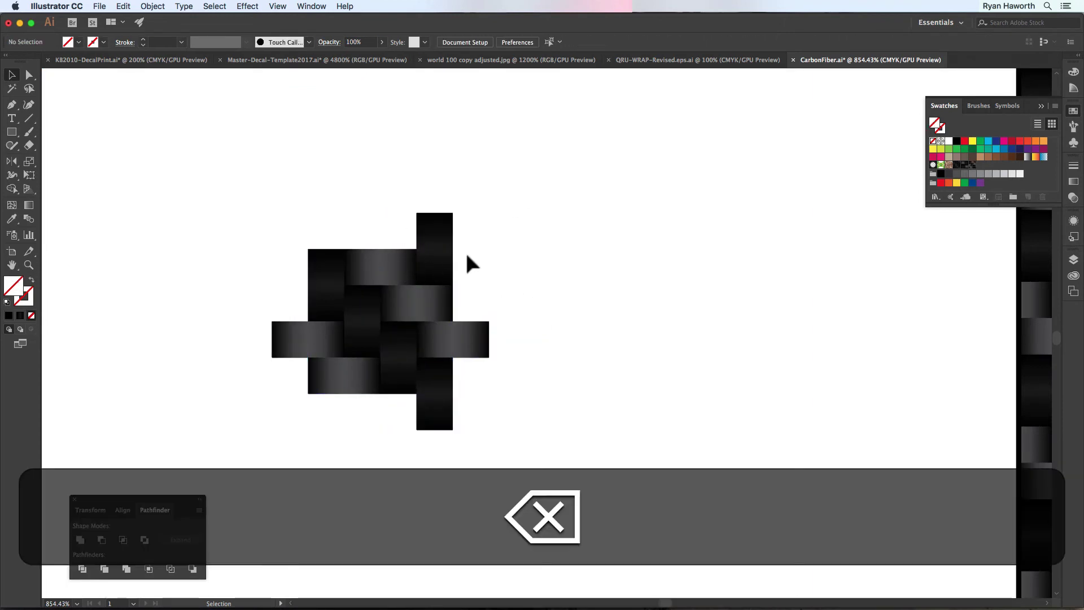
key("super+z")
left_click(530, 266)
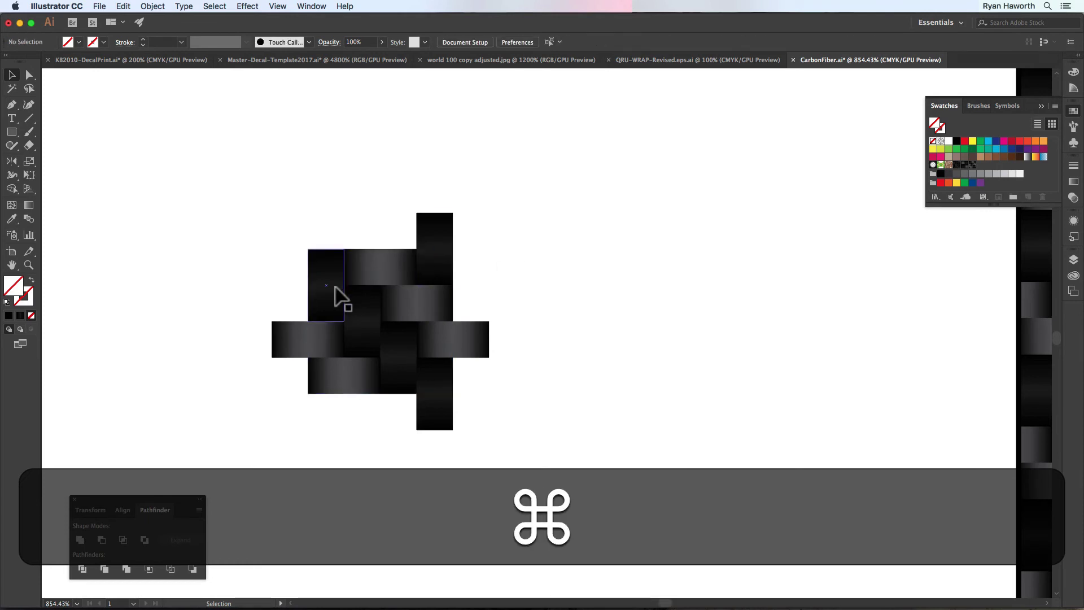
Step: Ungroup the woven strips of the copied tile and clear the selection
left_click(384, 268)
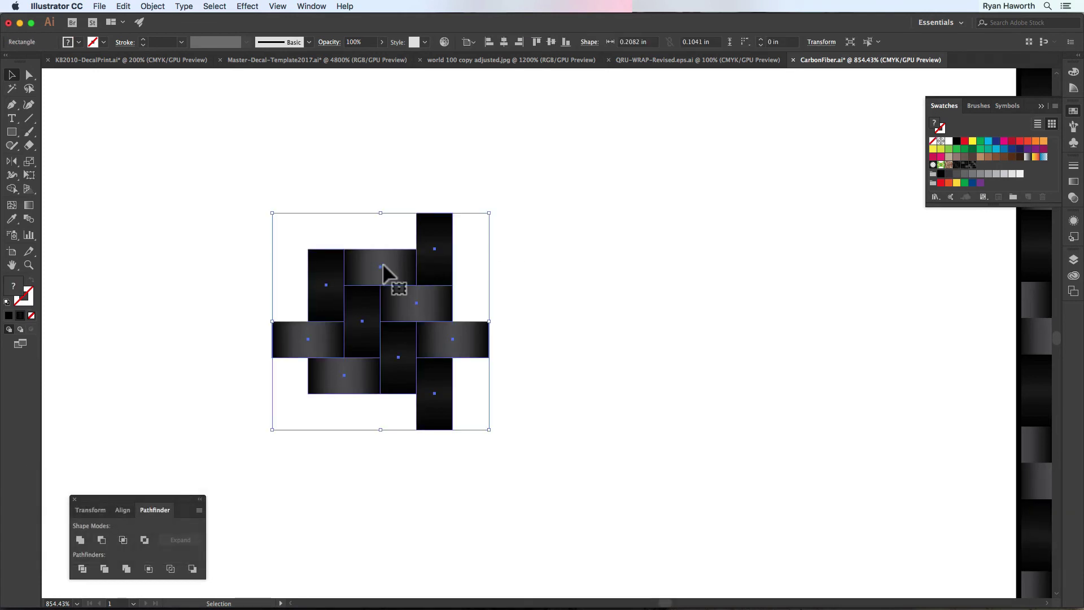
key("shift+super")
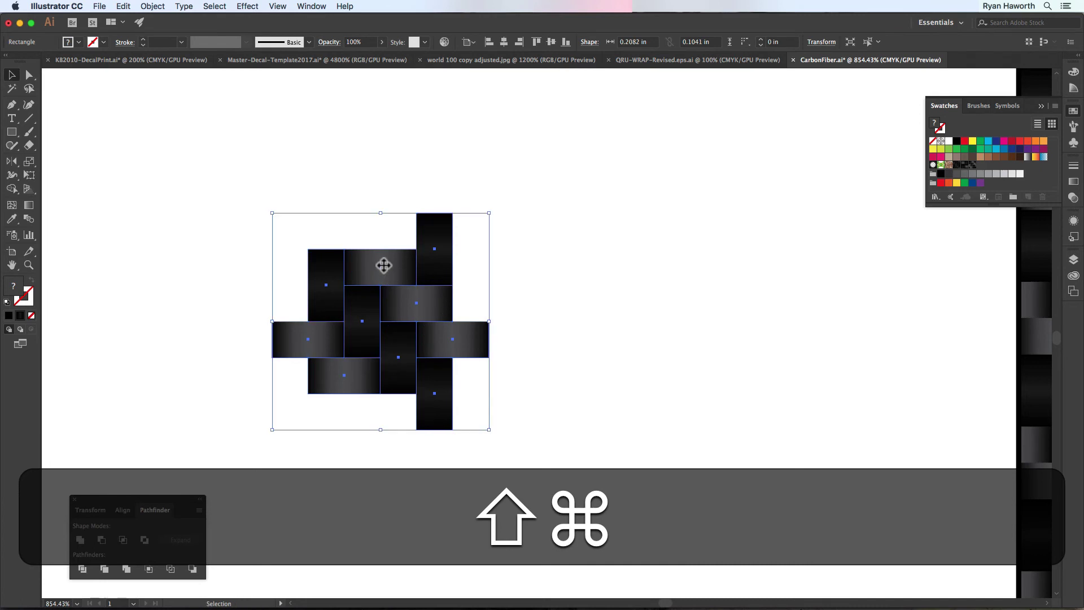
key("shift+super")
key("shift+super+g")
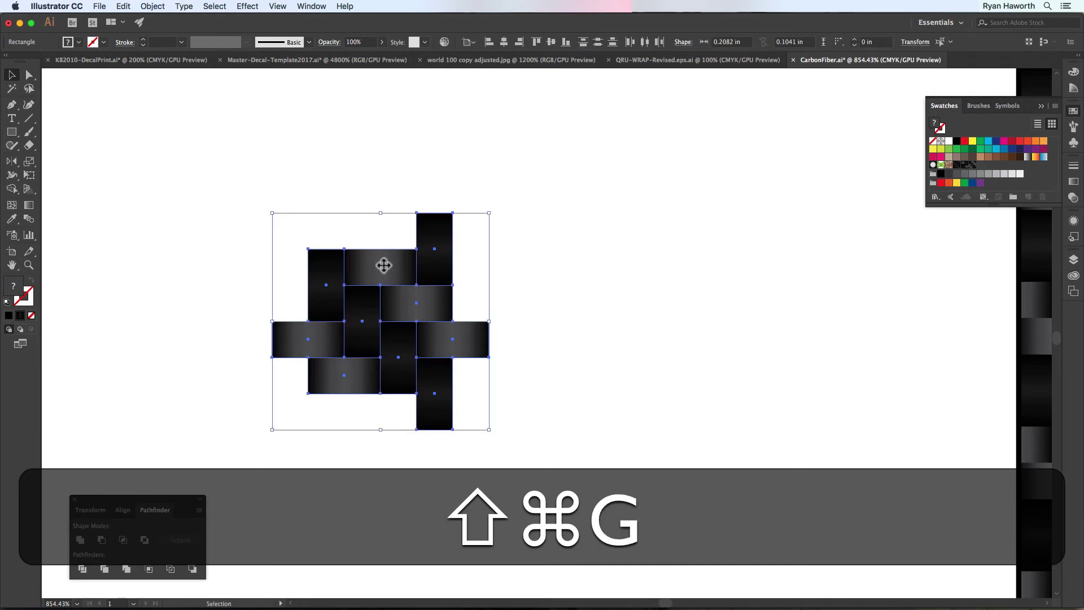
left_click(571, 283)
Step: Widen the light area of the top horizontal strip's gradient, spreading its inner stops outward with the dark-side one at 27.43%
left_click(395, 277)
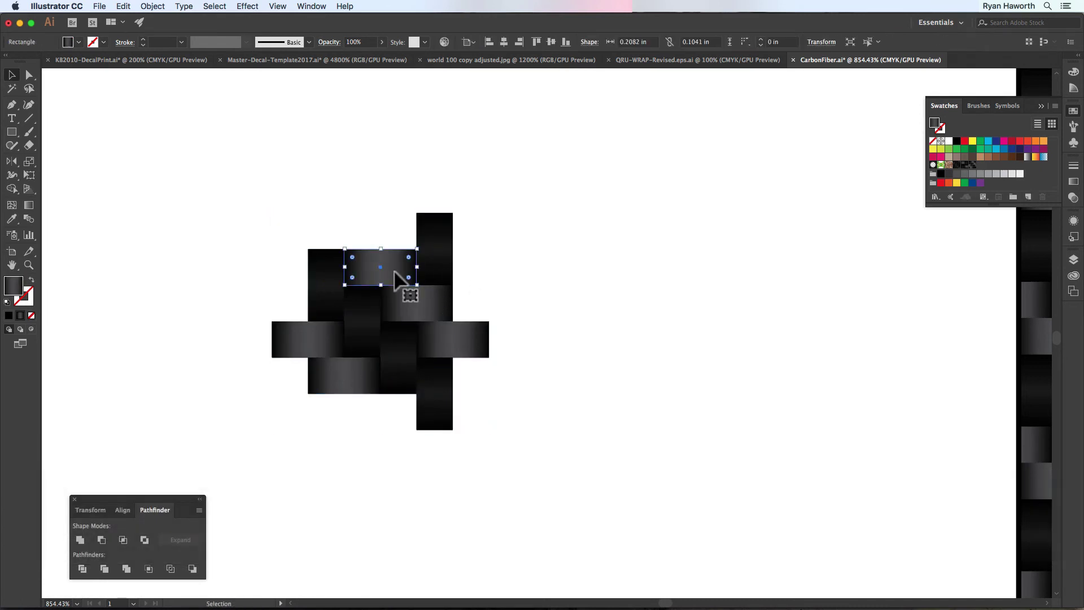
double_click(395, 277)
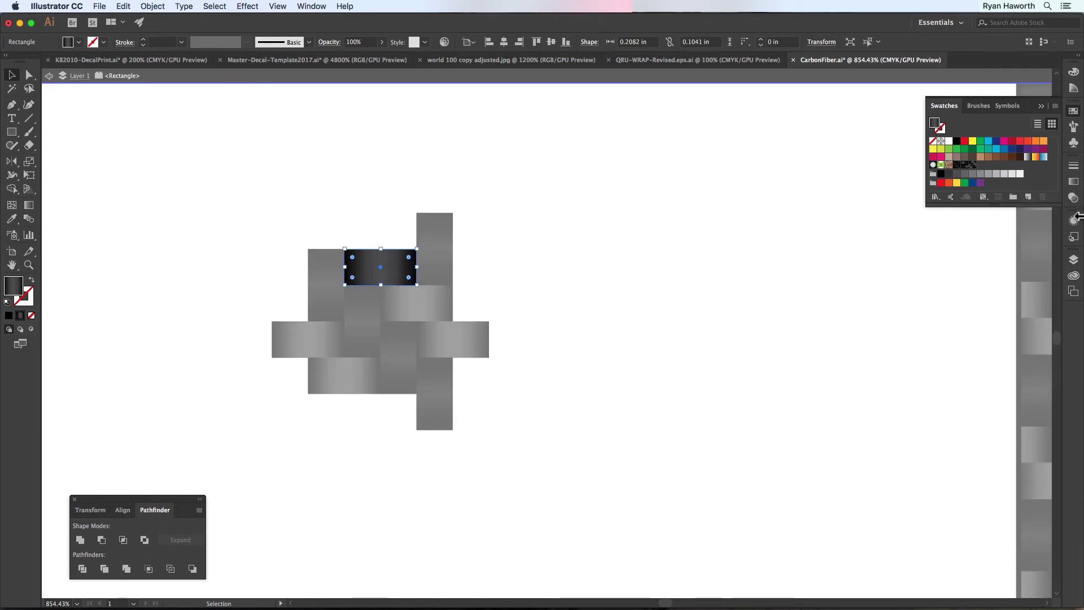
left_click(1072, 182)
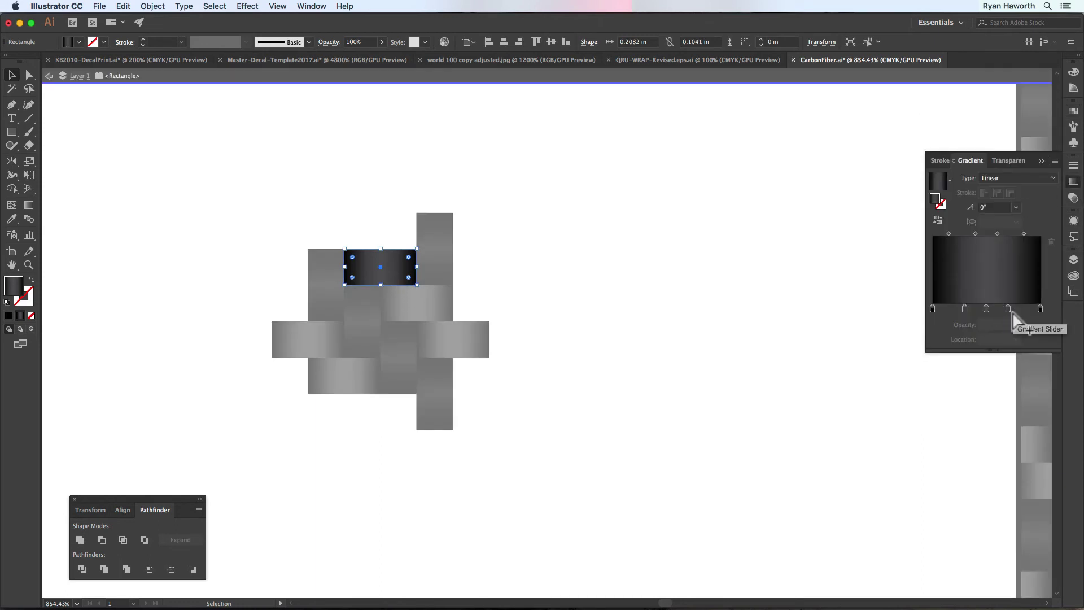
left_click_drag(1008, 309, 962, 310)
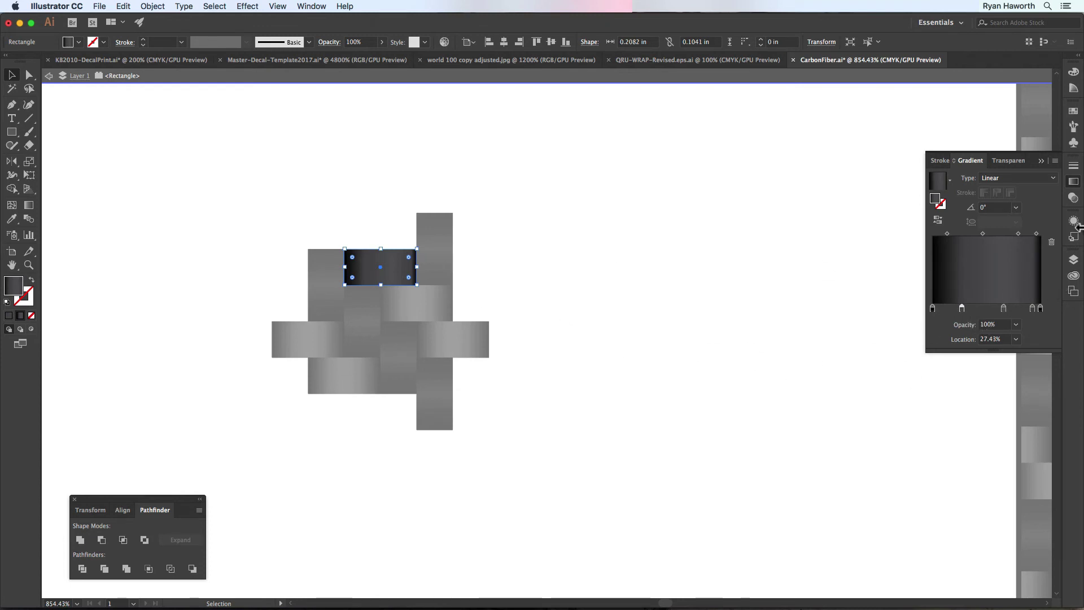
Step: Redraw the top horizontal strip's gradient diagonally at about -15.2° with the Gradient tool and exit isolation mode
left_click(28, 205)
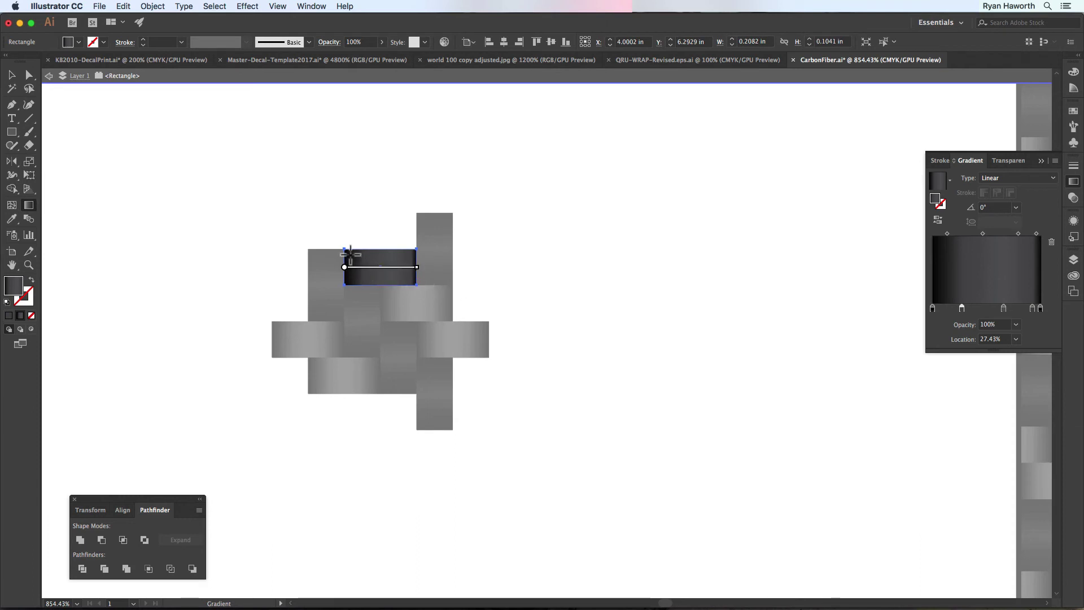
left_click_drag(348, 253, 419, 277)
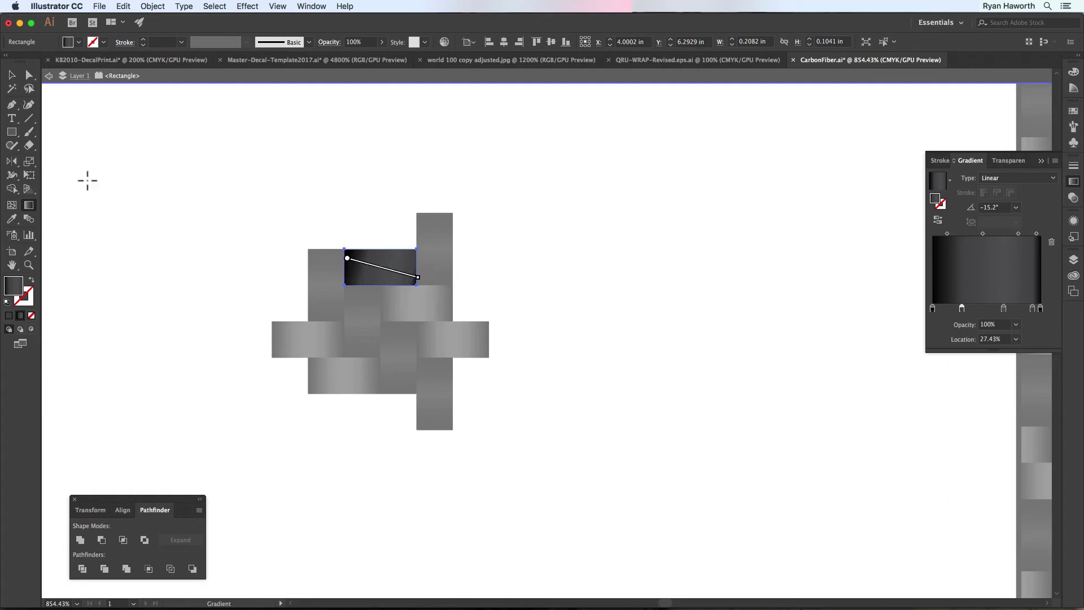
left_click(12, 76)
left_click(208, 220)
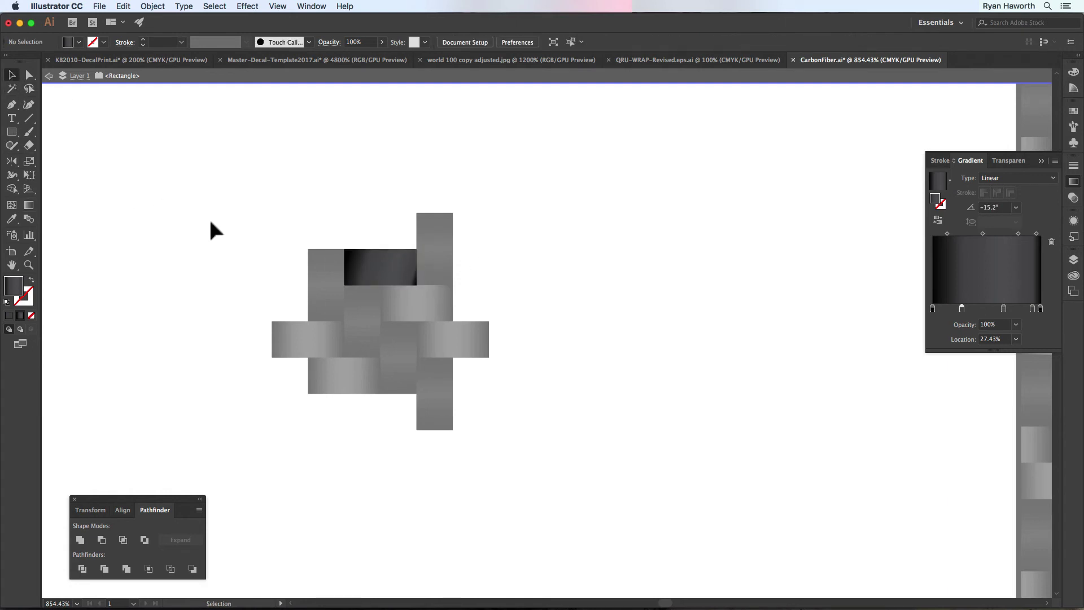
double_click(207, 235)
Step: Try to apply the top strip's angled gradient to the other four horizontal strips with the Eyedropper tool
left_click(404, 275)
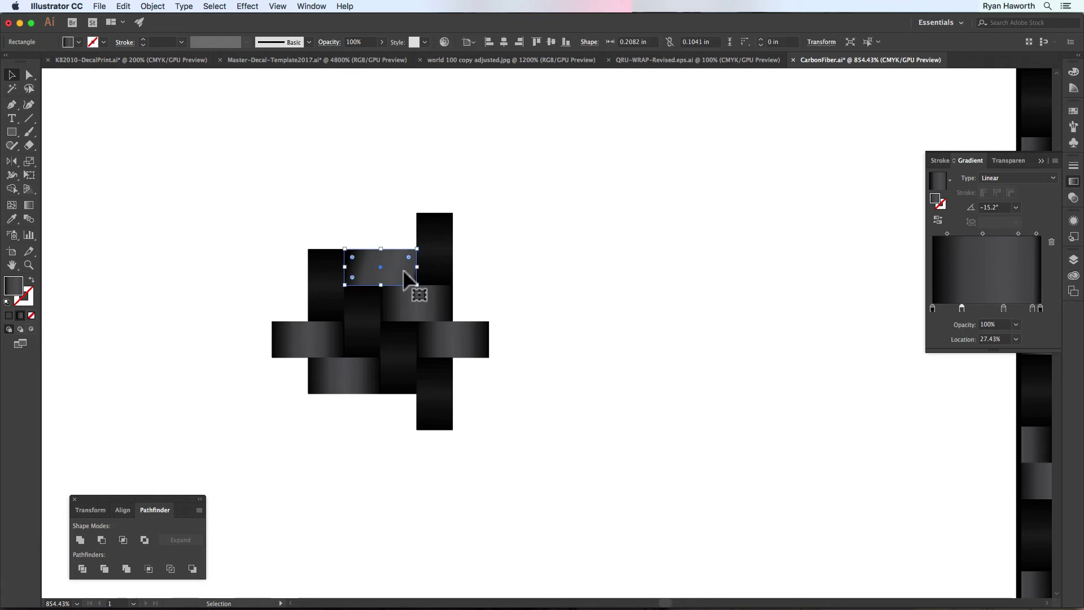
key("i")
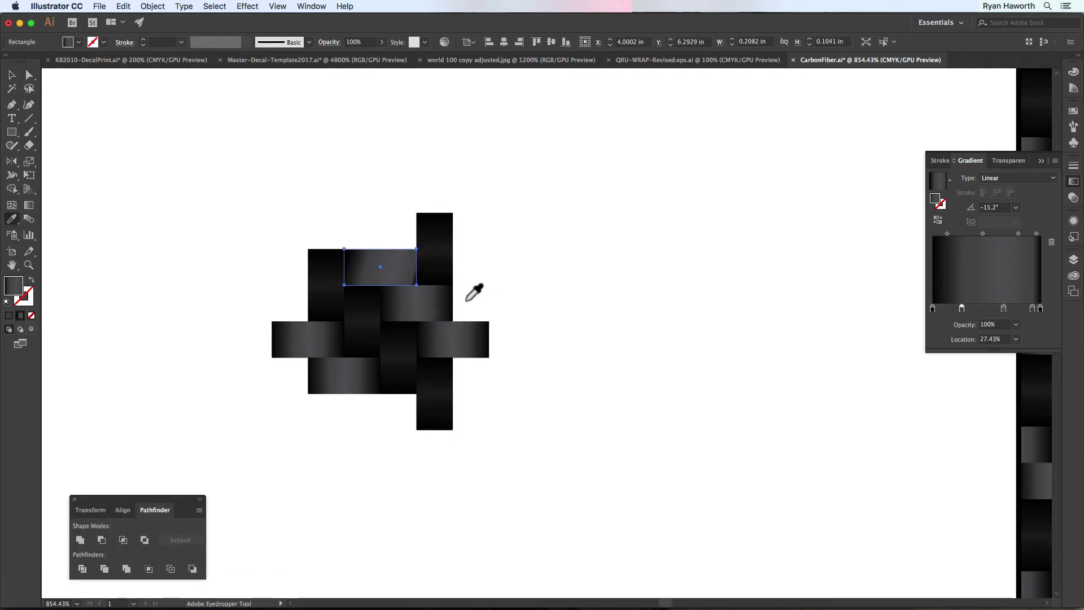
key("alt")
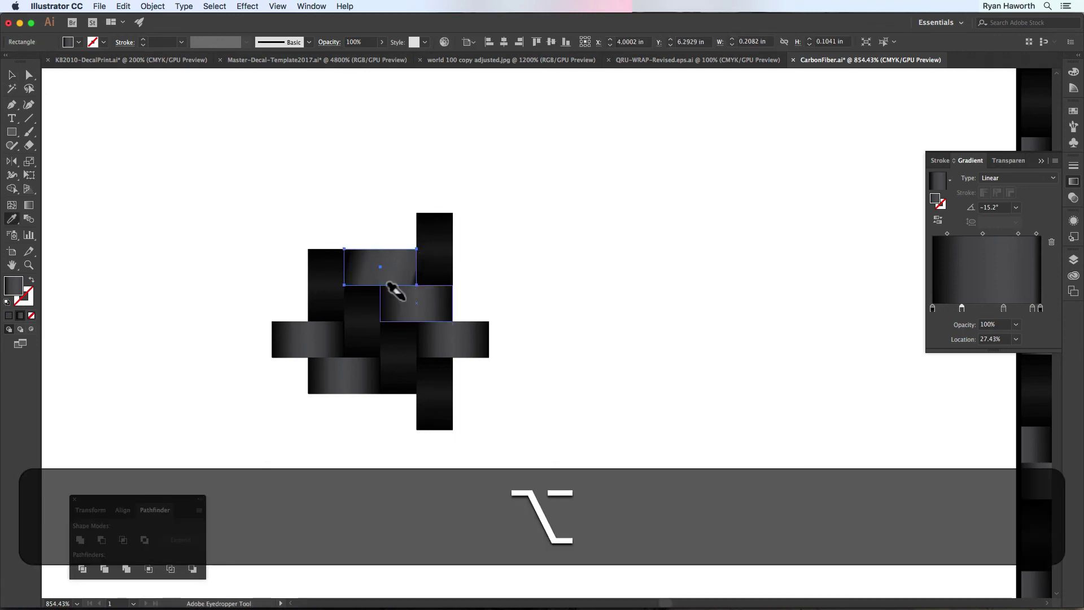
left_click(420, 305, "alt")
left_click(429, 335, "alt")
left_click(291, 333, "alt")
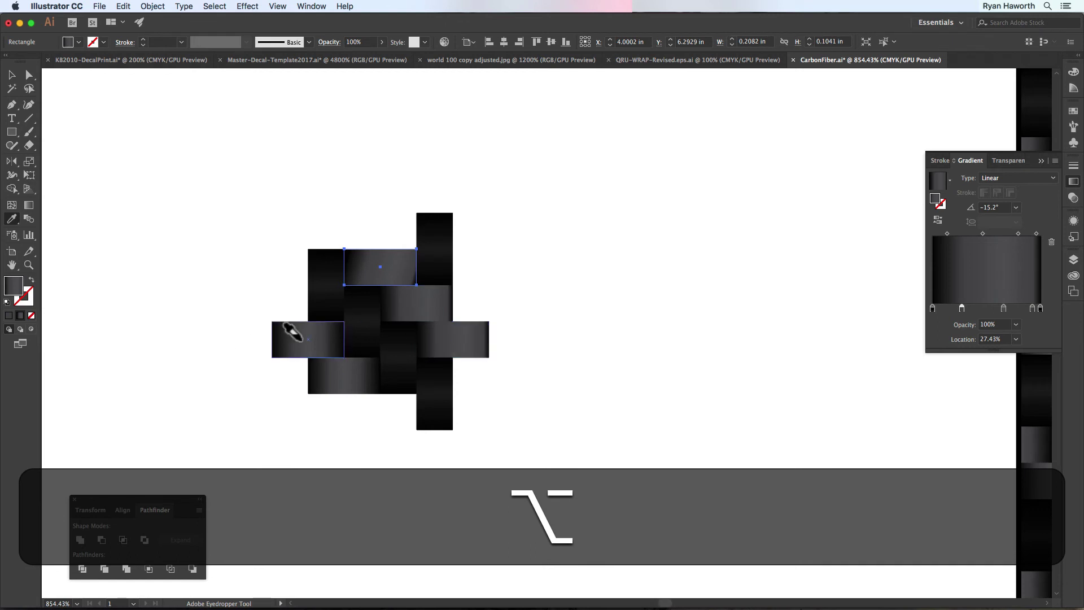
left_click(341, 370, "alt")
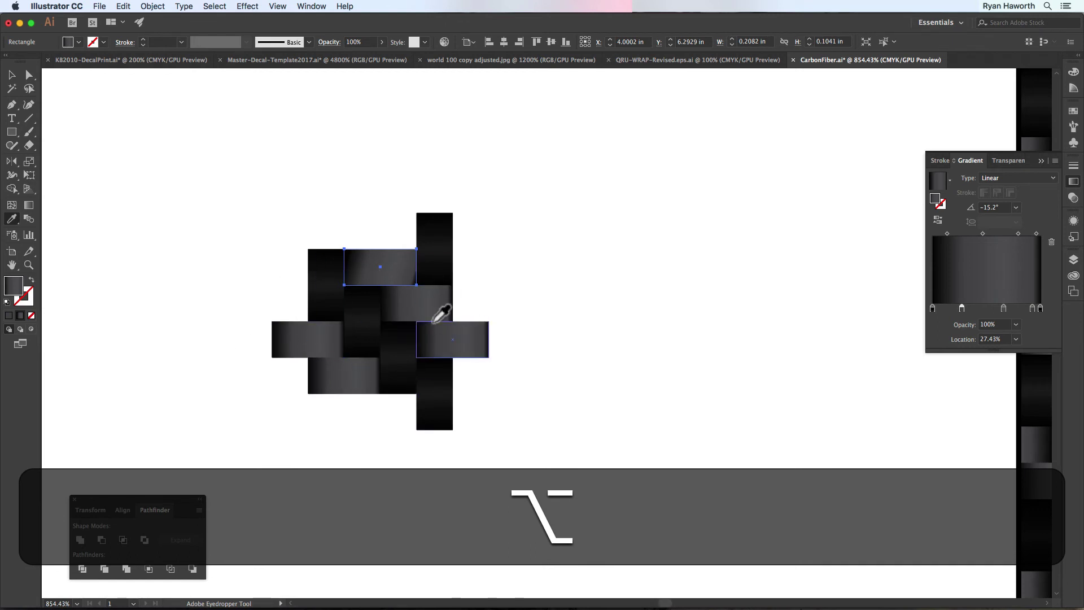
Step: Delete the four other horizontal strips, keeping only the top one with the angled gradient
key("v")
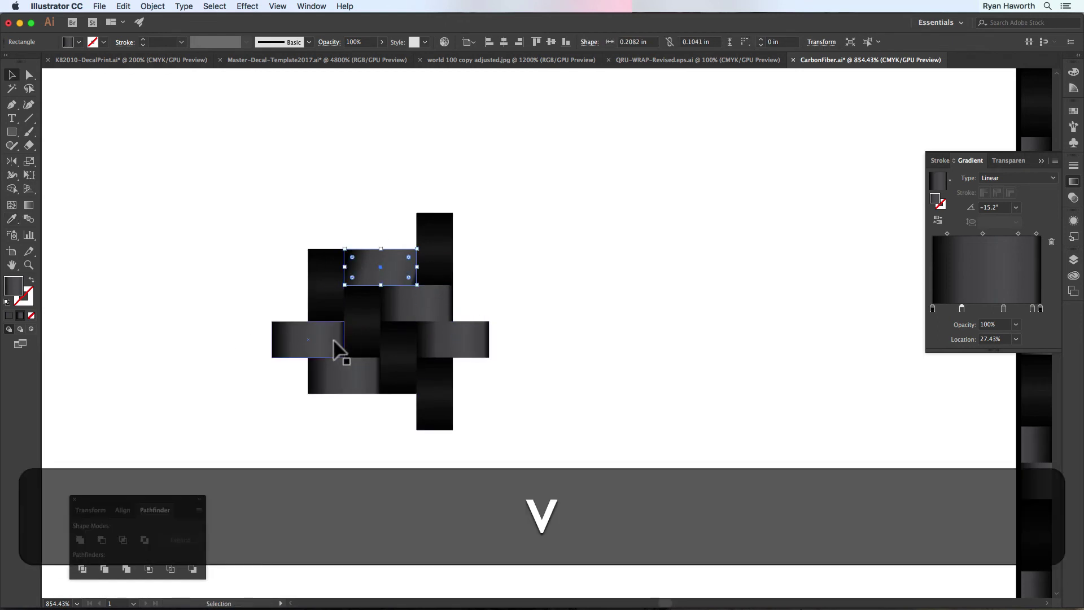
left_click(334, 347)
left_click(345, 377, "shift")
left_click(424, 303, "shift")
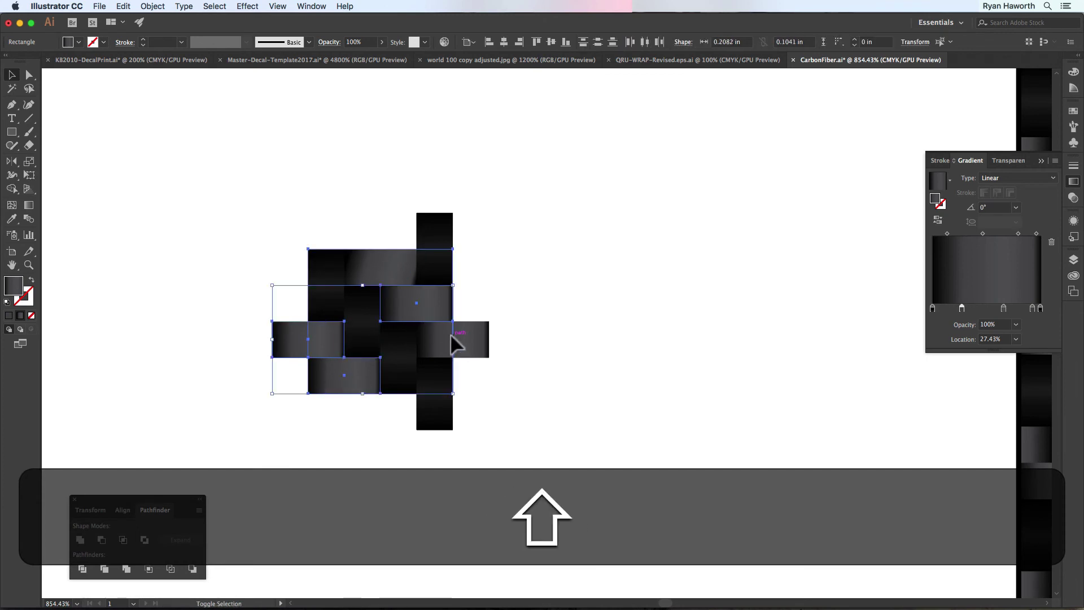
left_click(472, 351, "shift")
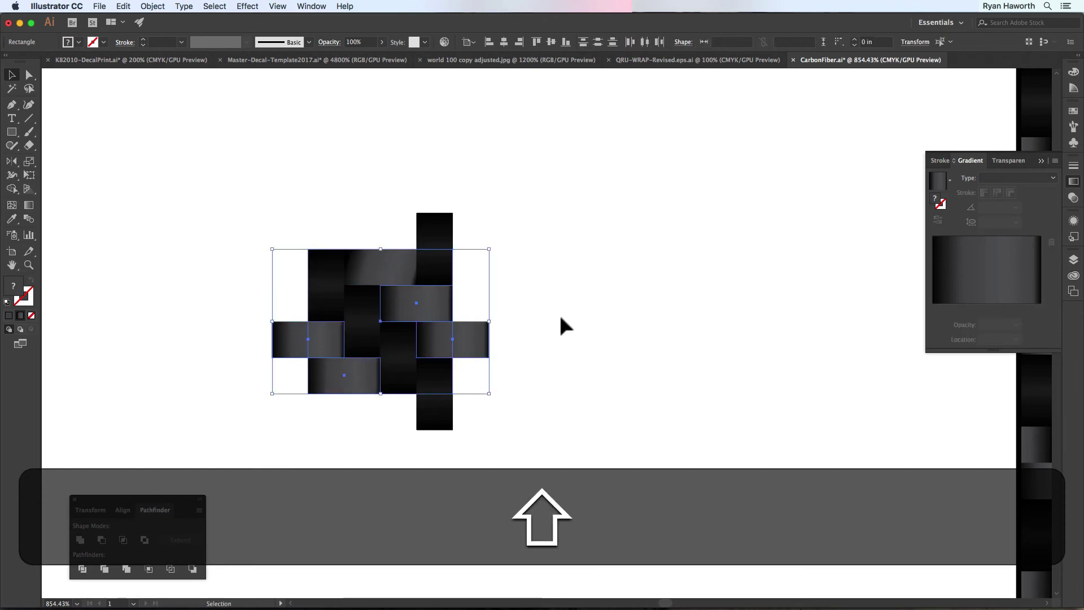
left_click(455, 341)
left_click(406, 315, "shift")
left_click(315, 345, "shift")
left_click(347, 377, "shift")
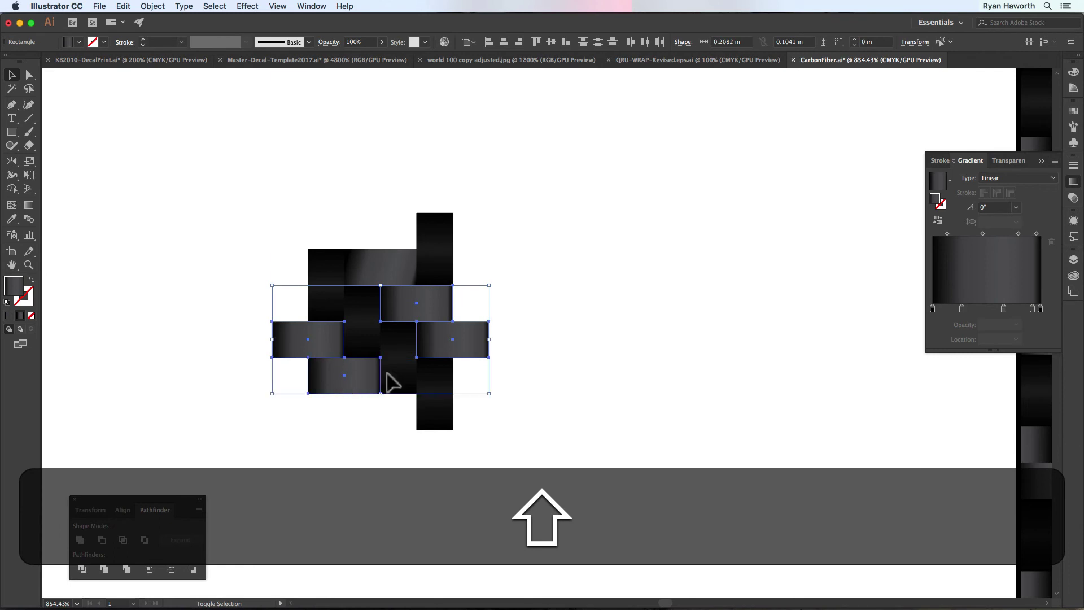
key("shift+BackSpace")
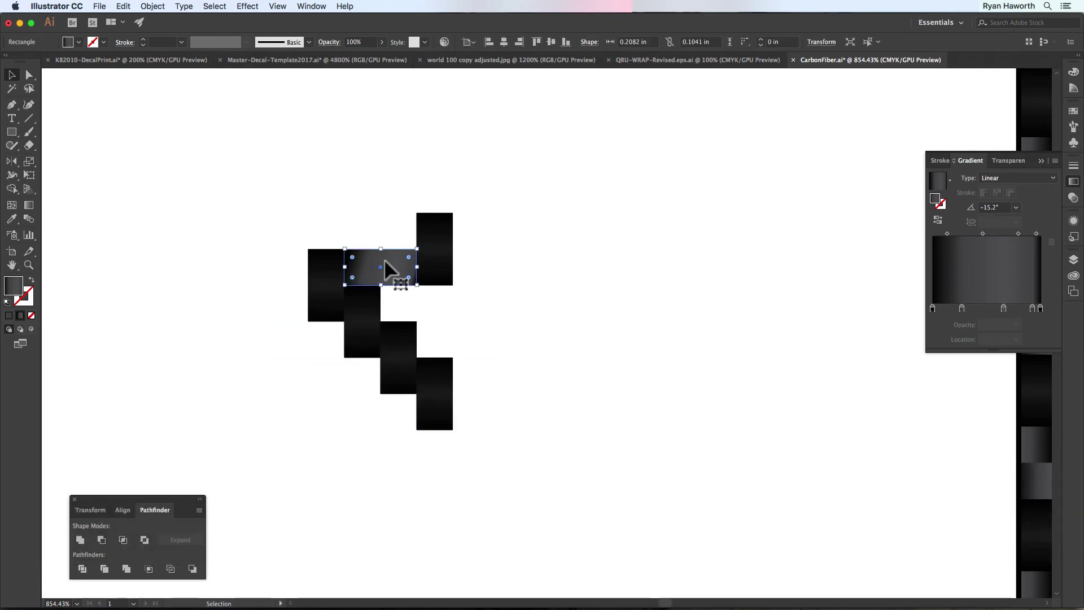
Step: Copy the angled-gradient strip into the four vacated horizontal strip positions to rebuild the weave, and clear the selection
left_click_drag(388, 275, 357, 369)
left_click(537, 254)
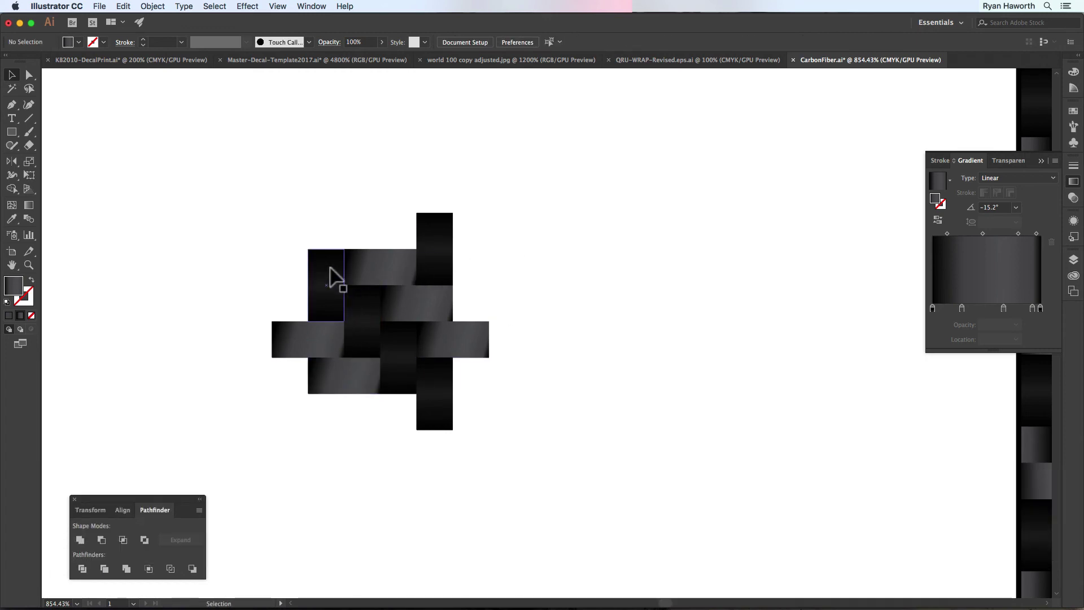
Step: Examine the vertical strands in carbonfiber-02.jpg in Preview, selecting the weave's upper-left vertical strip in Illustrator for comparison
key("super+Tab")
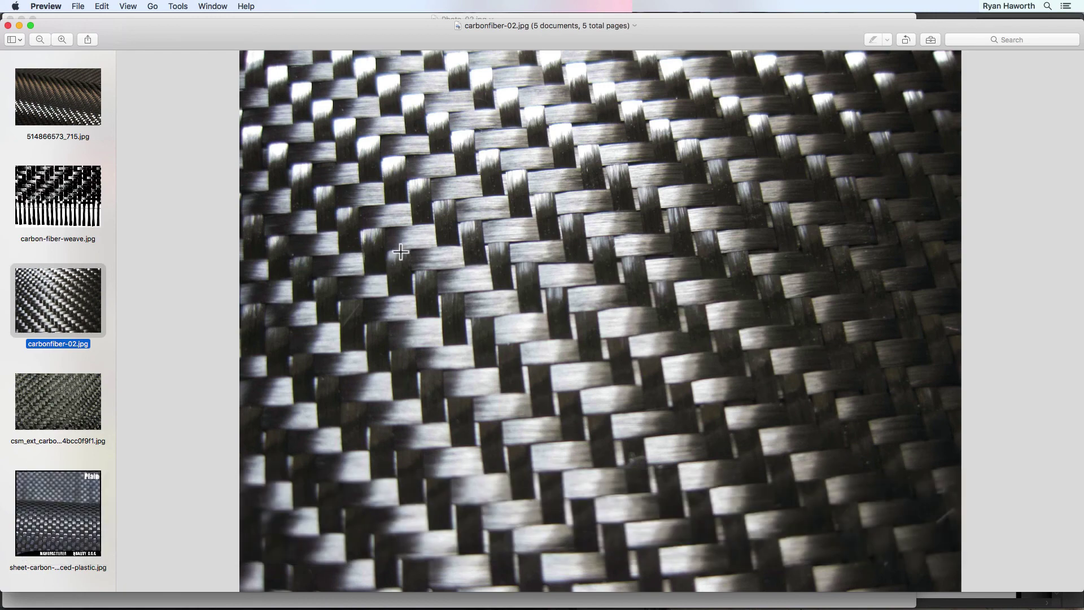
key("super+Tab")
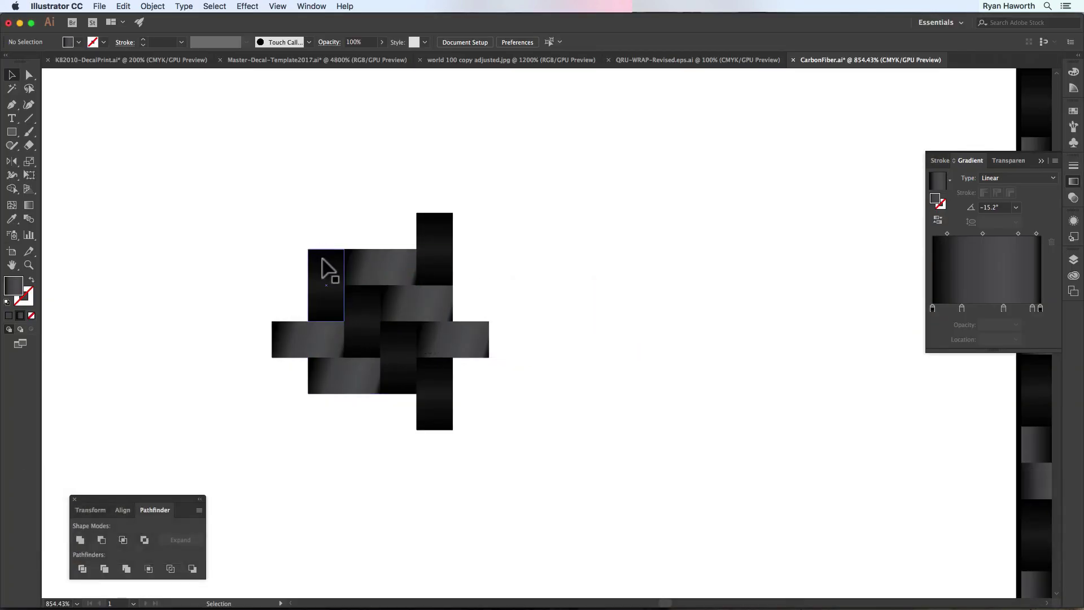
left_click(319, 278)
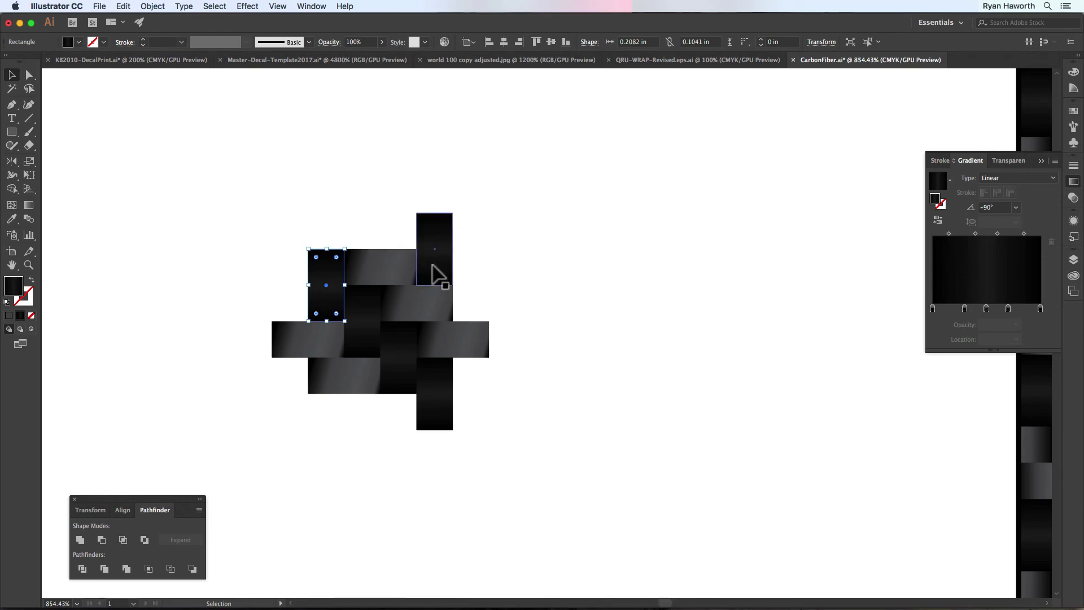
key("super+Tab")
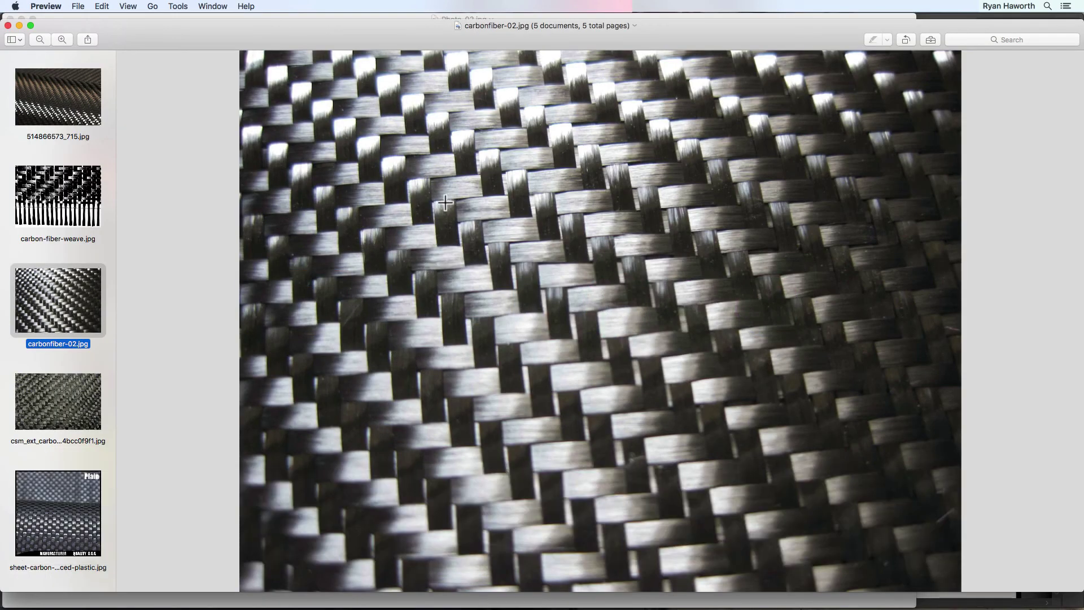
key("super+Tab")
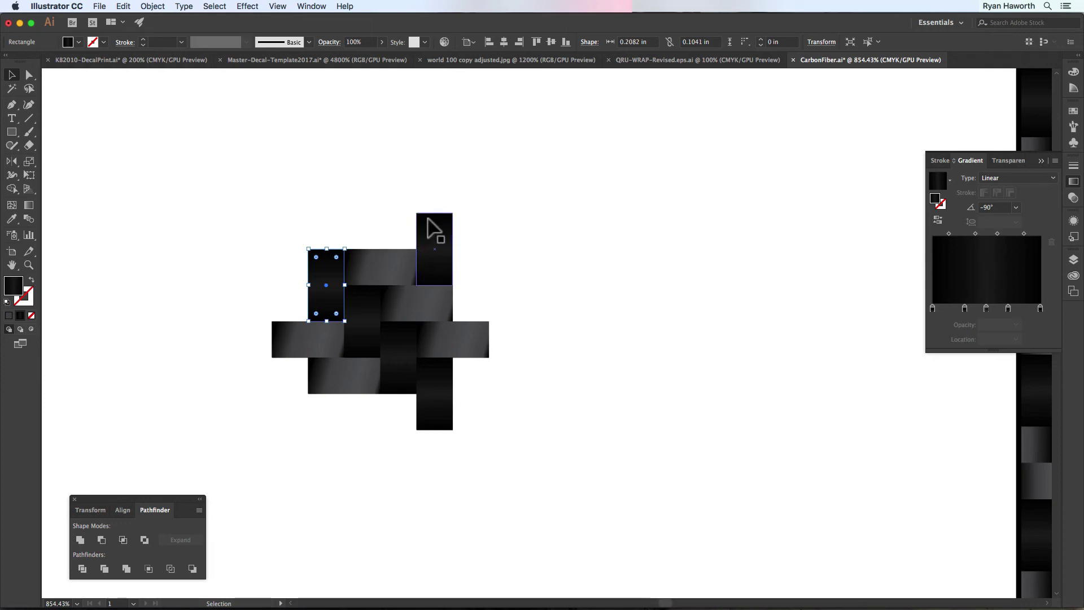
Step: Compare against the reference photo in Preview, and in Illustrator lighten the top vertical strip's middle gradient stop to K 80%
key("super+Tab")
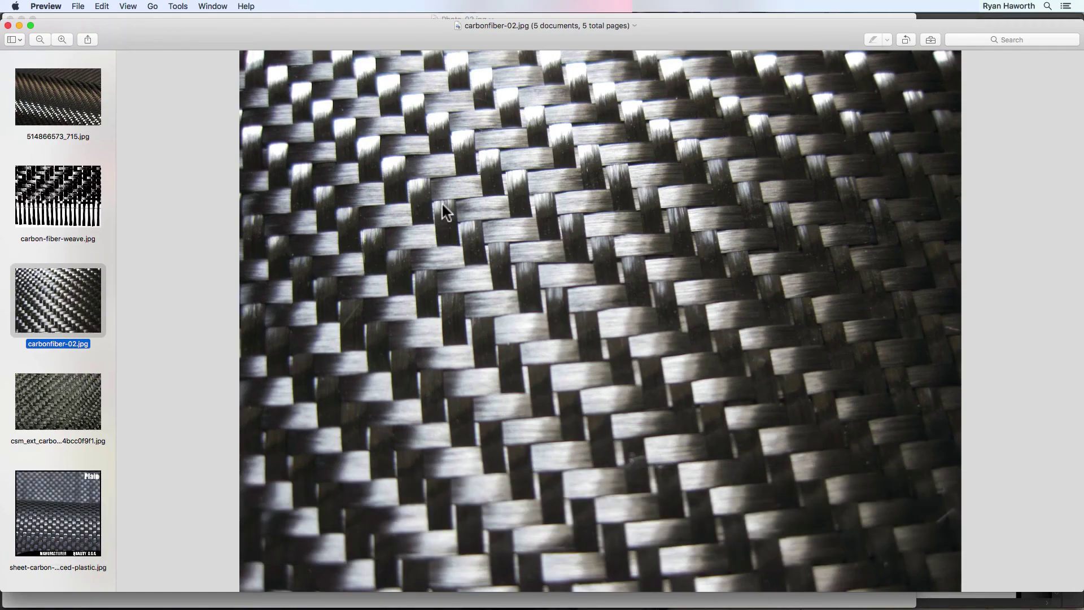
key("super+Tab")
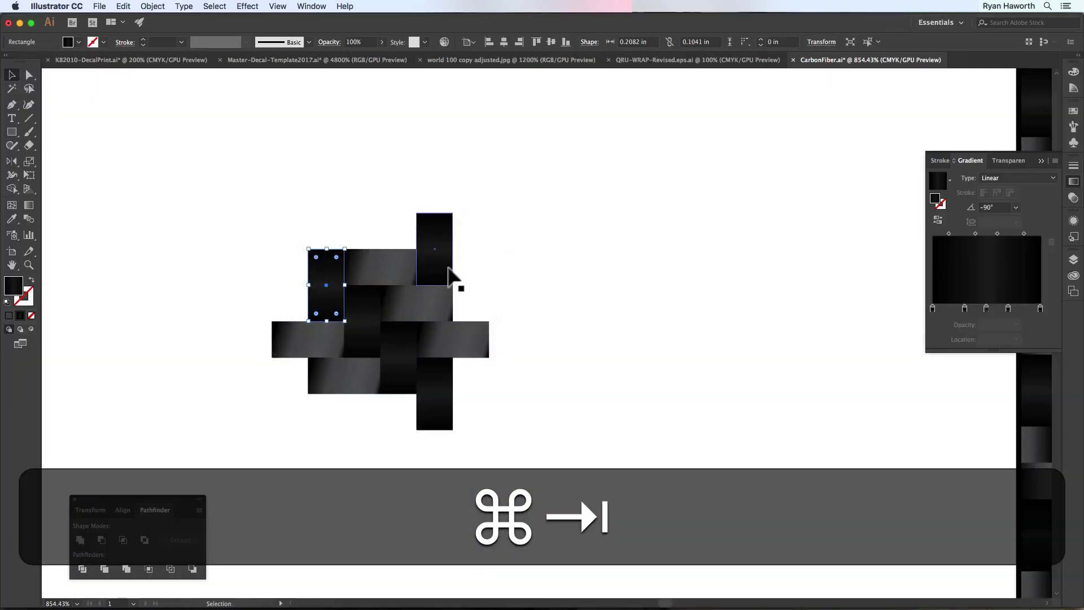
left_click(435, 240)
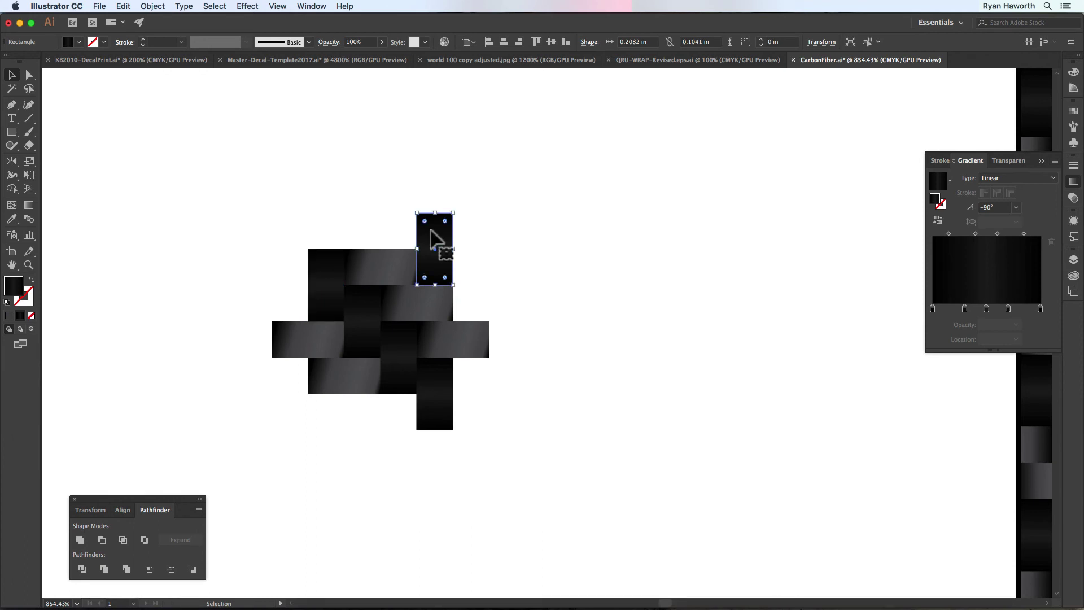
double_click(431, 232)
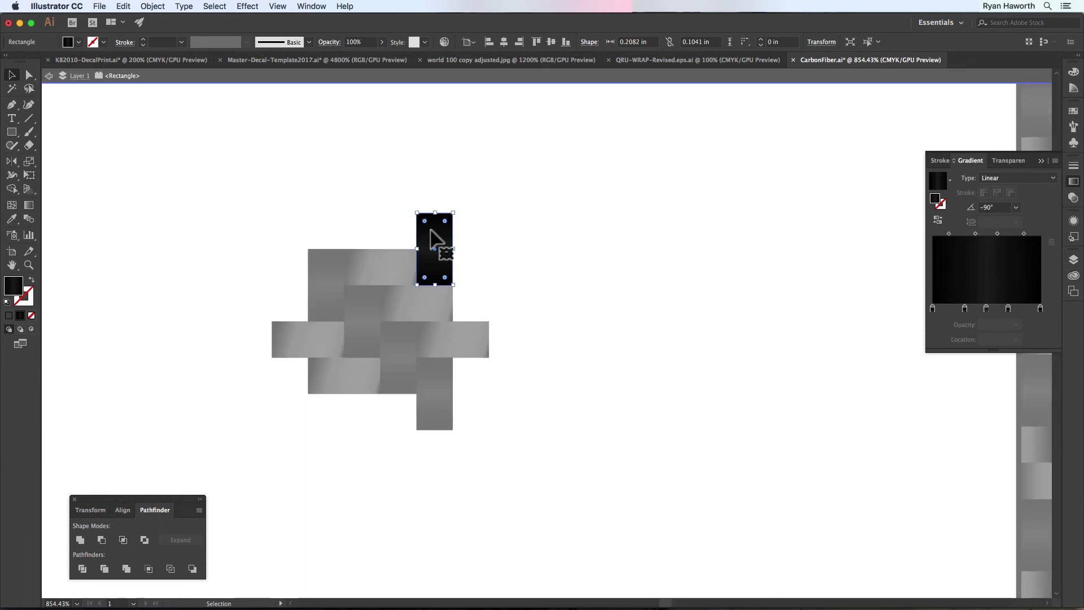
double_click(985, 309)
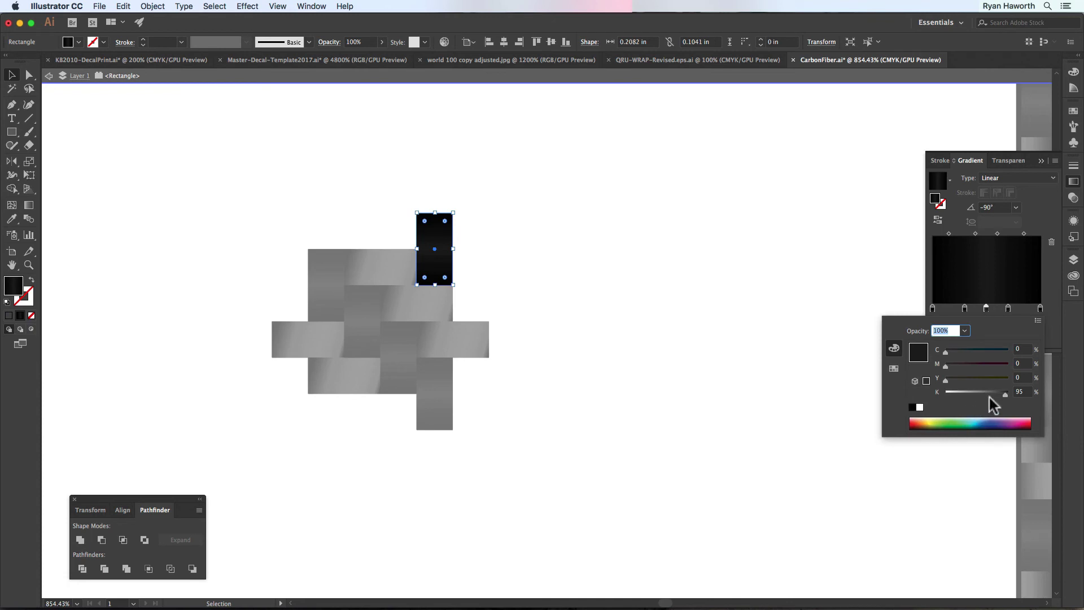
left_click_drag(1003, 395, 993, 394)
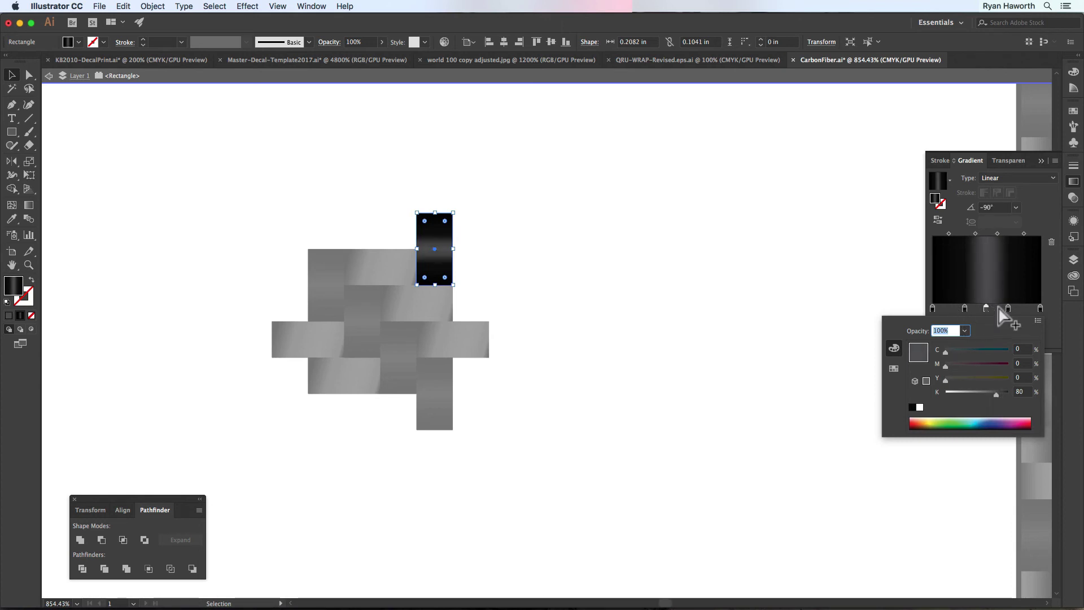
key("Return")
Step: Rearrange the top vertical strip's gradient stops to place the highlight near its upper end, and angle the gradient to about -69.2°
left_click_drag(964, 308, 999, 310)
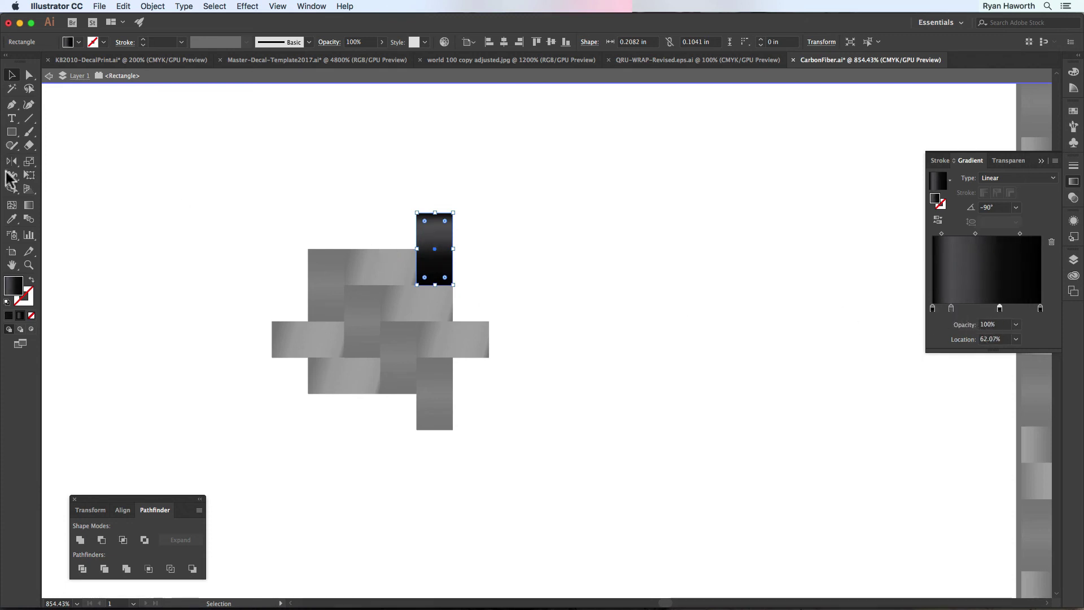
left_click(29, 205)
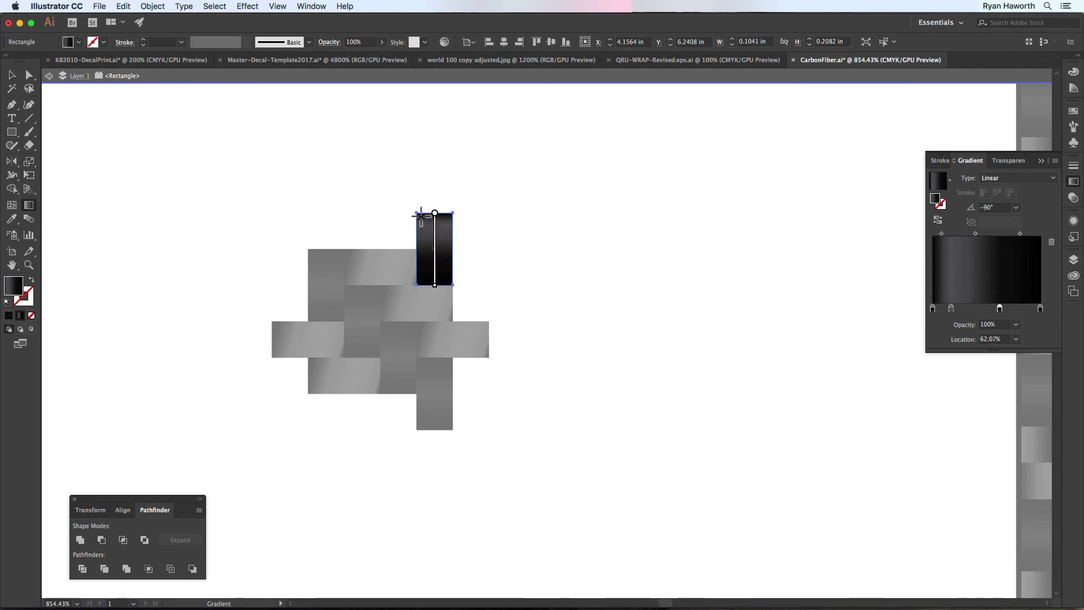
left_click_drag(423, 214, 447, 284)
mouse_move(420, 216)
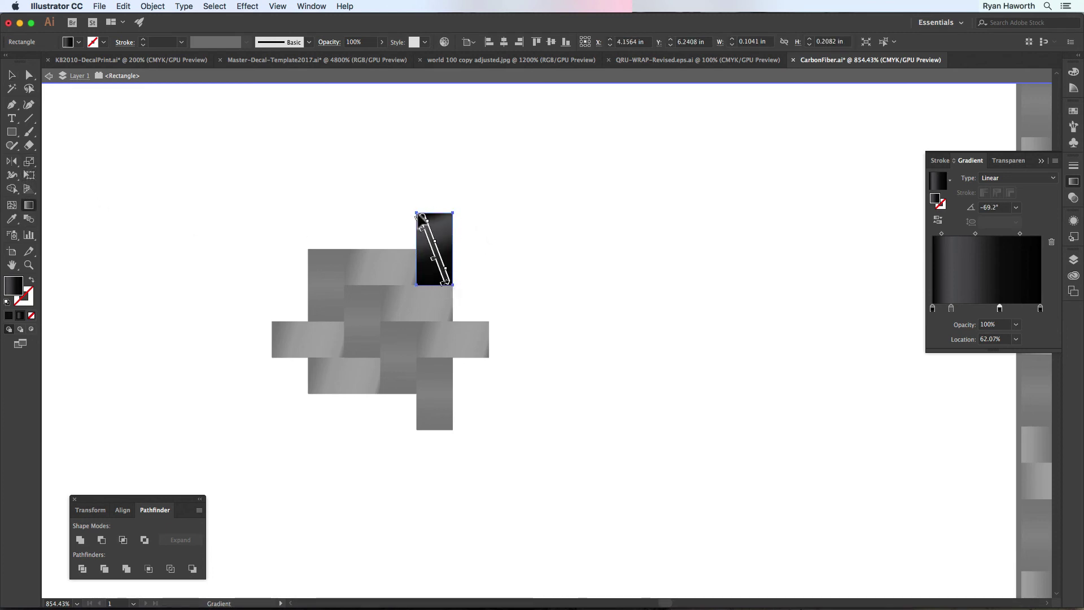
left_click_drag(420, 216, 419, 207)
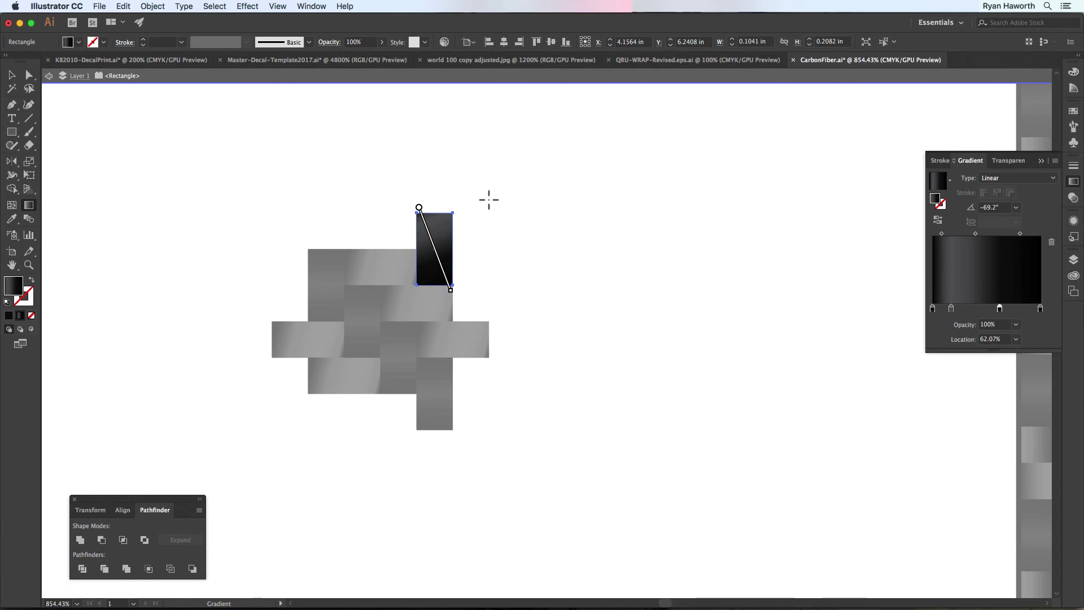
key("v")
double_click(485, 232)
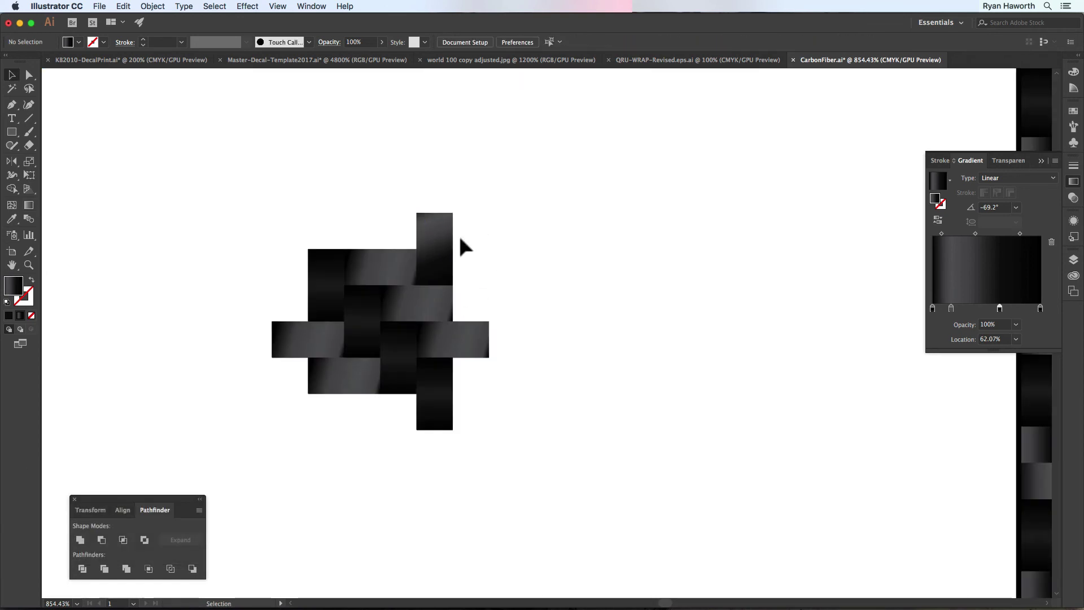
Step: Delete the four other vertical strips, keeping only the top one with the angled gradient
left_click(435, 366)
left_click(398, 353, "shift")
left_click(356, 316, "shift")
left_click(329, 285, "shift")
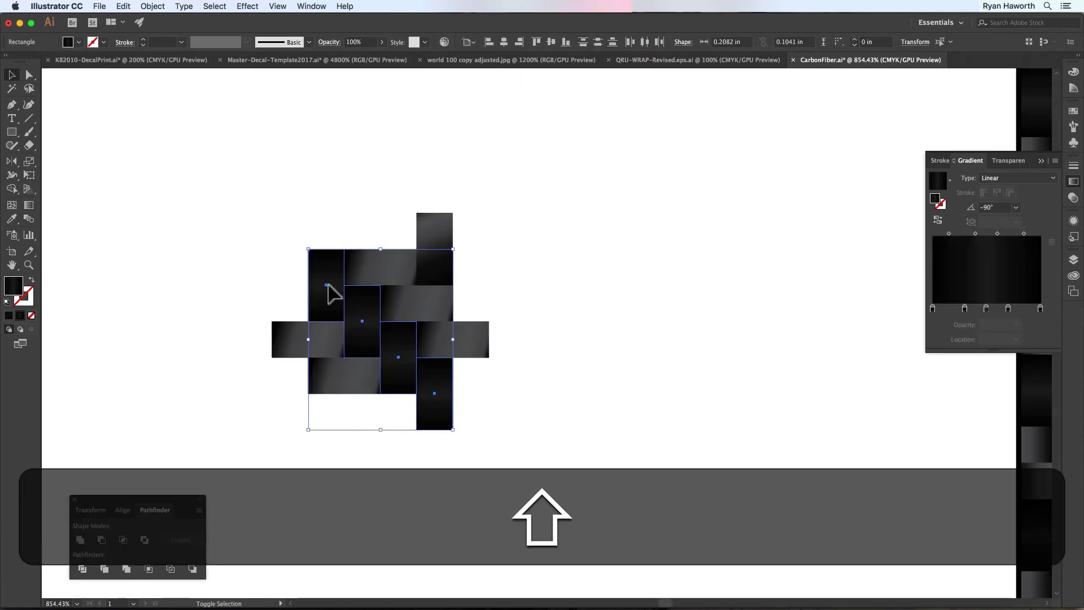
key("BackSpace")
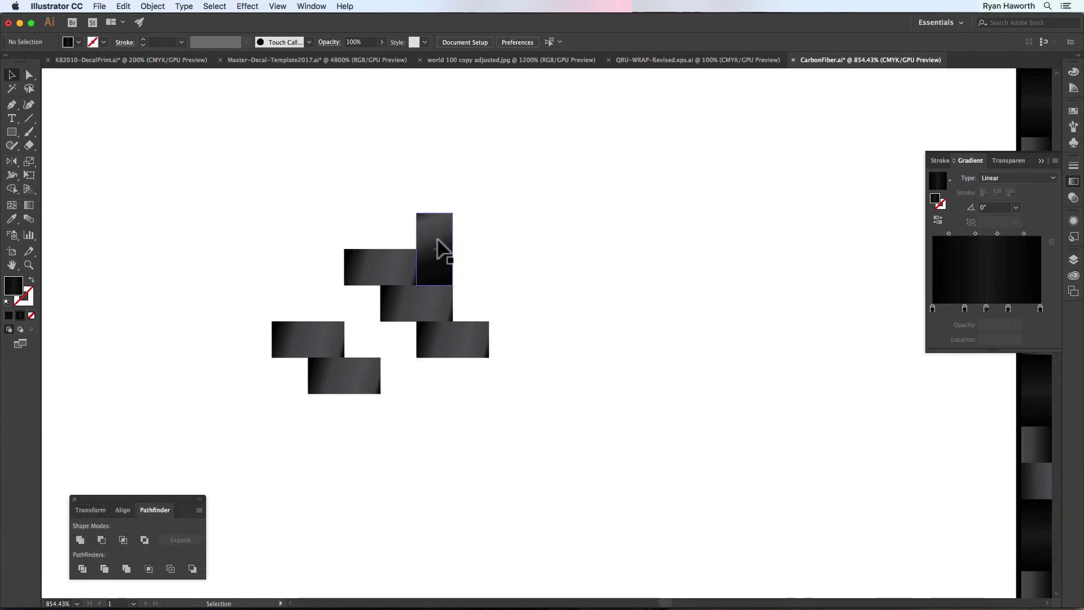
Step: Copy the angled-gradient vertical strip into the four vacated vertical positions of the weave
key("alt")
left_click_drag(443, 259, 367, 322)
key("alt+shift+super+d")
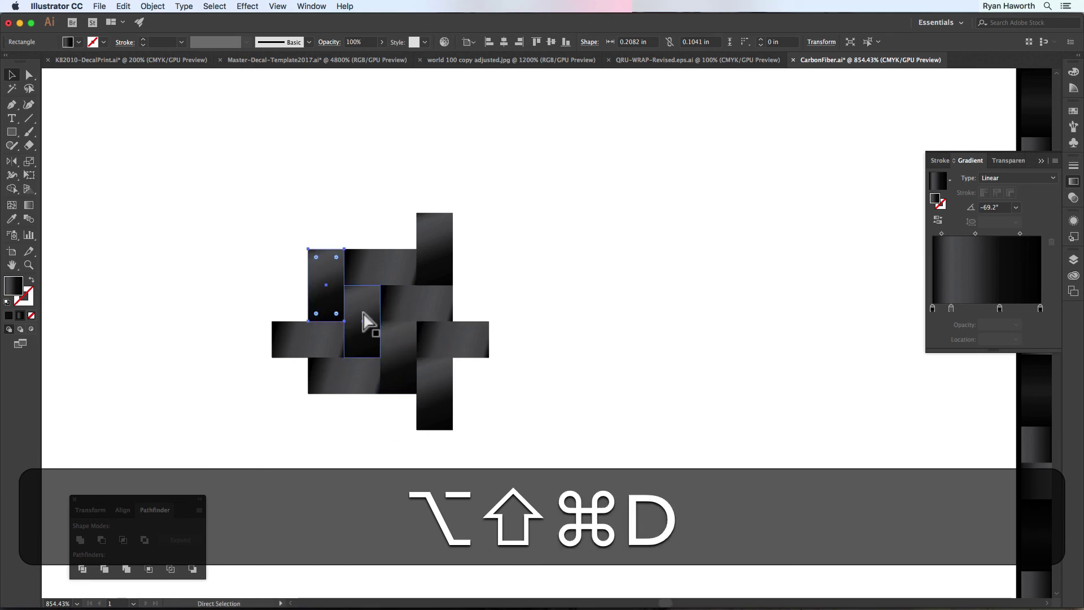
key("super+d")
left_click(554, 310, "super")
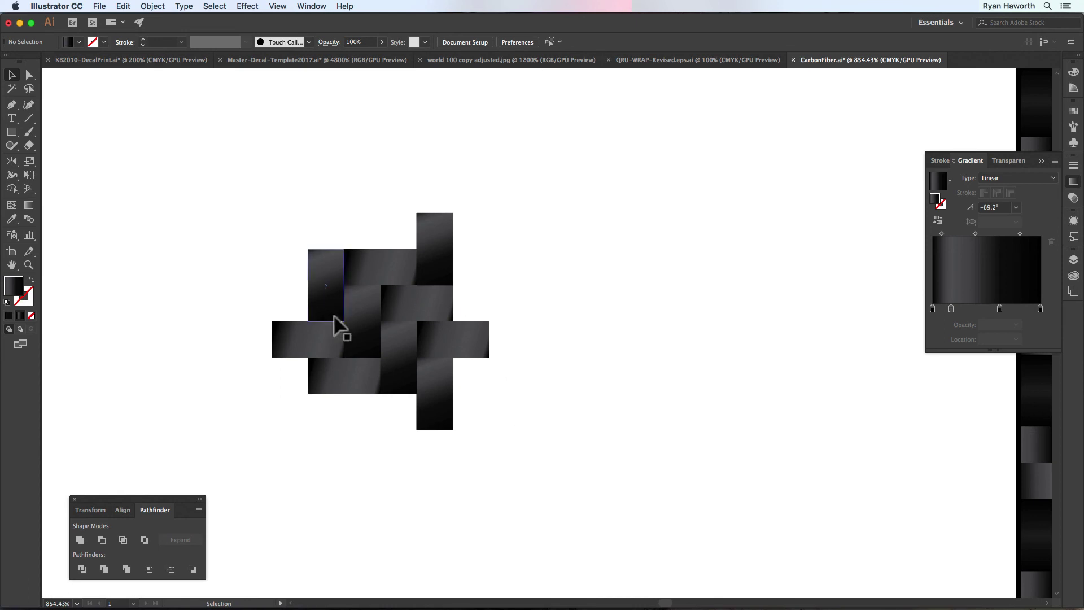
Step: Delete the three vertical strip copies in the weave's diagonal, keeping the top and bottom vertical strips
left_click(332, 294)
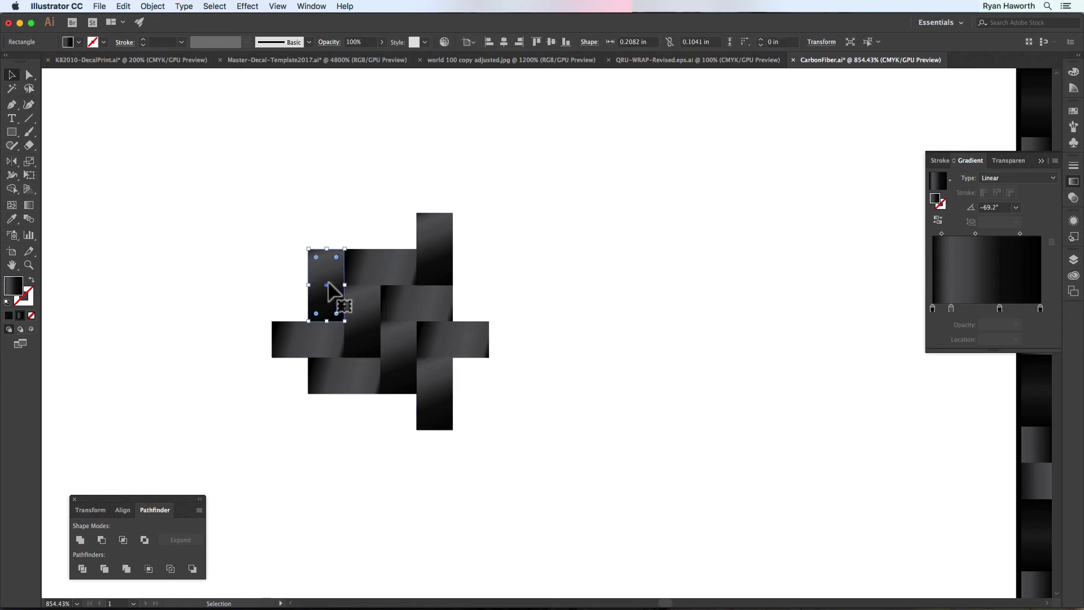
left_click(356, 317, "shift")
left_click(399, 346, "shift")
key("shift+BackSpace")
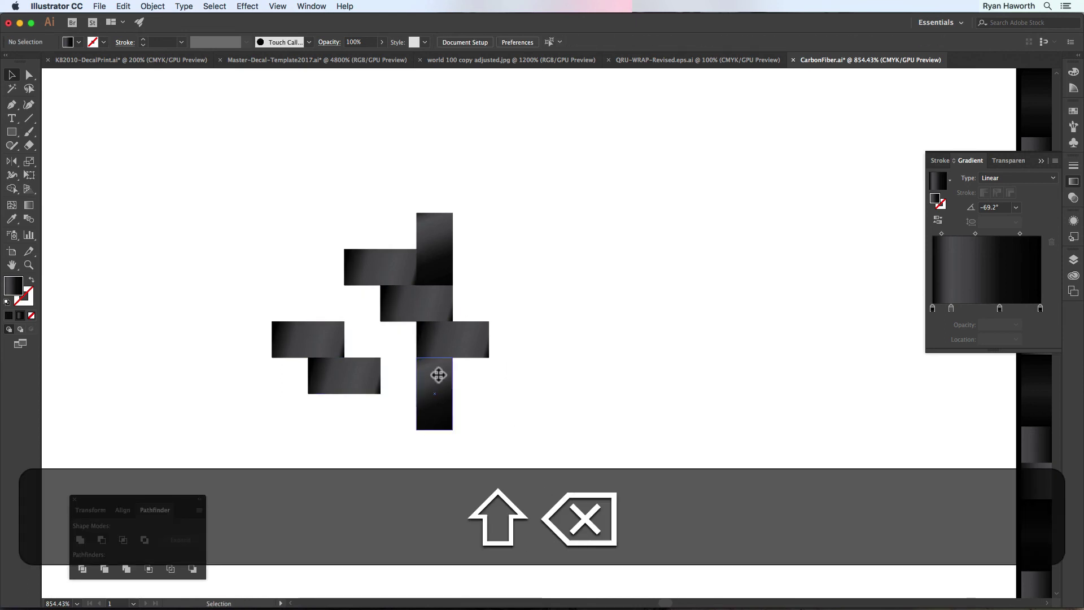
Step: Duplicate the bottom vertical strip diagonally up-left to fill the three vacated positions, and delete the surplus copies beyond the weave
left_click(440, 384)
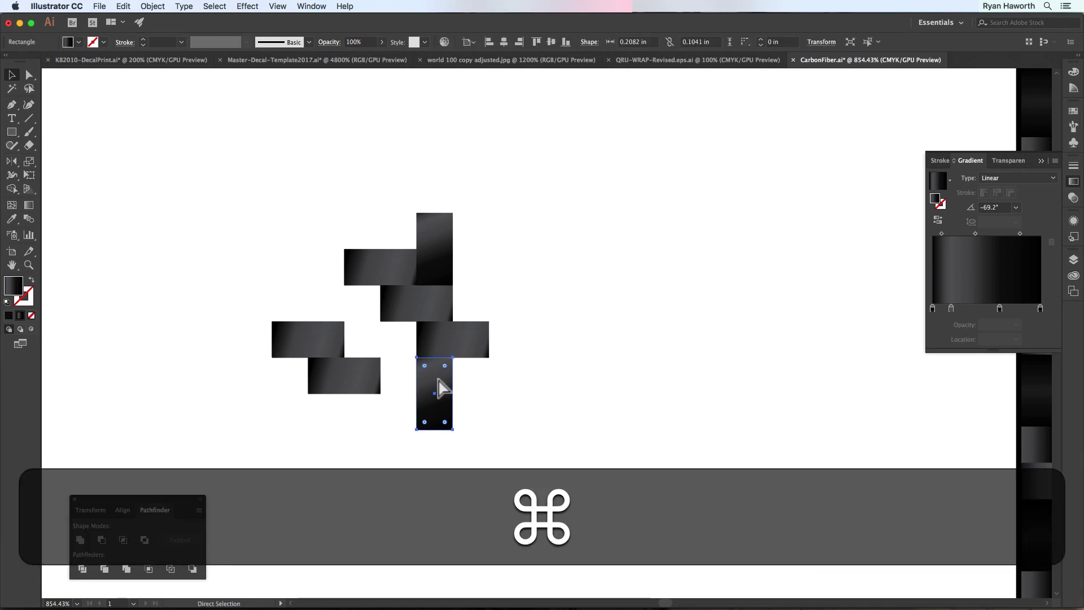
left_click_drag(440, 386, 407, 351)
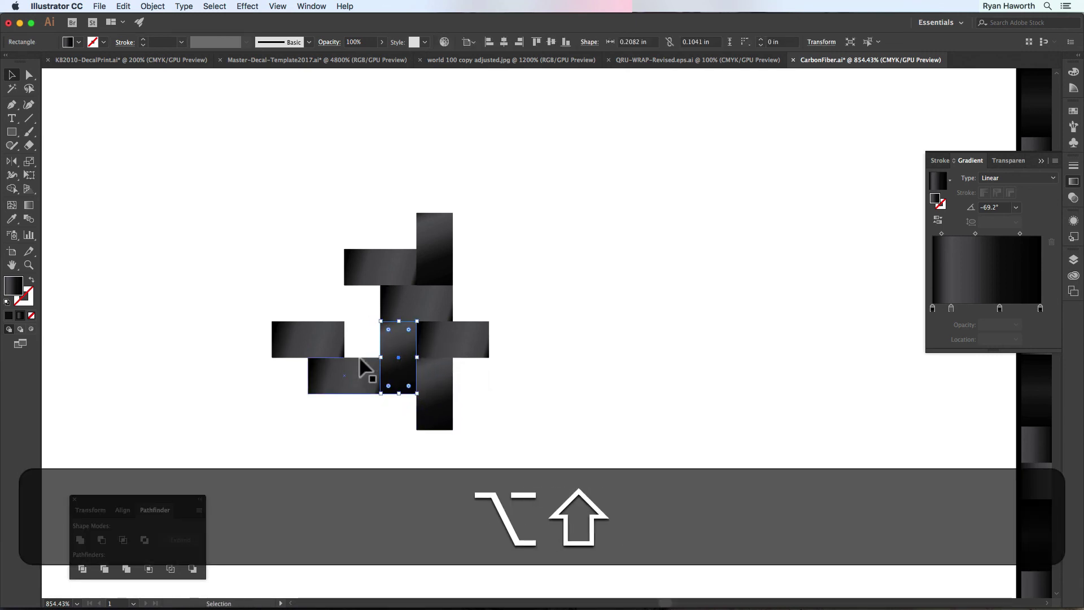
key("super+d")
key("super+d")
key("super+d")
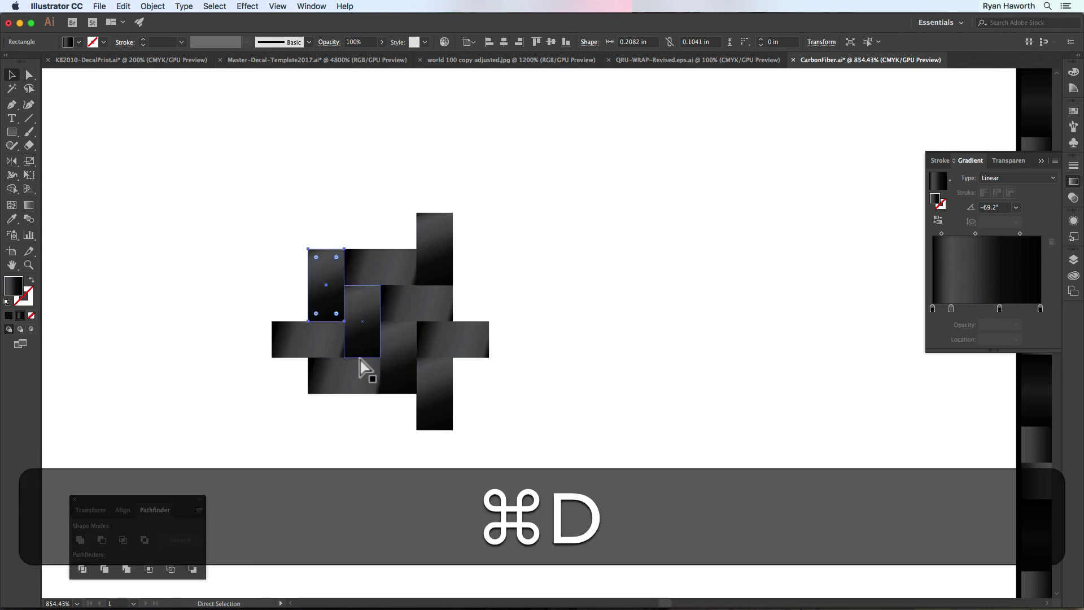
key("super+d")
key("super+d")
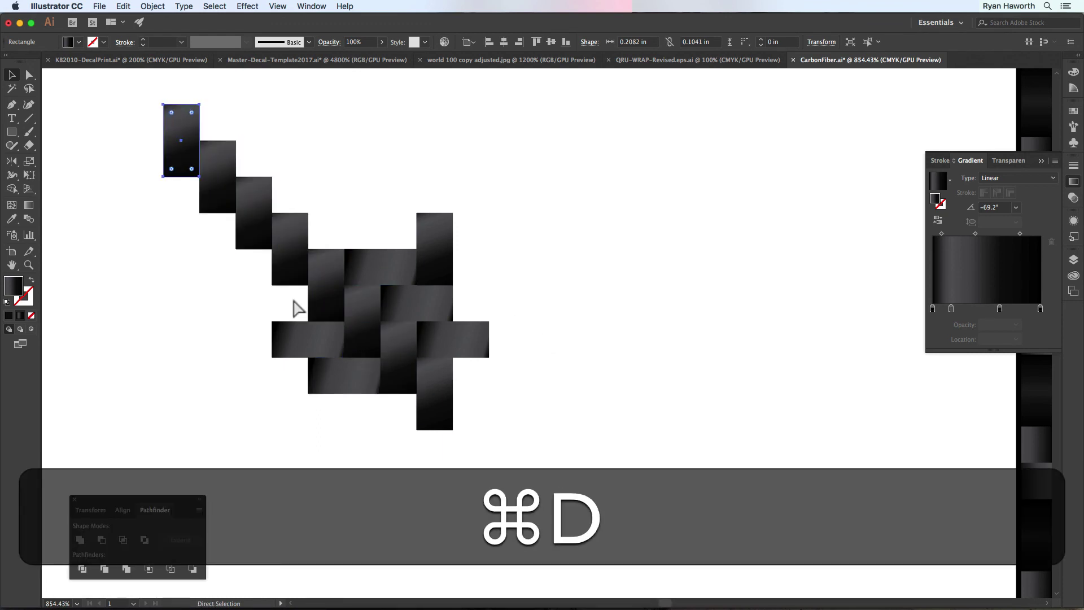
left_click_drag(135, 115, 298, 274)
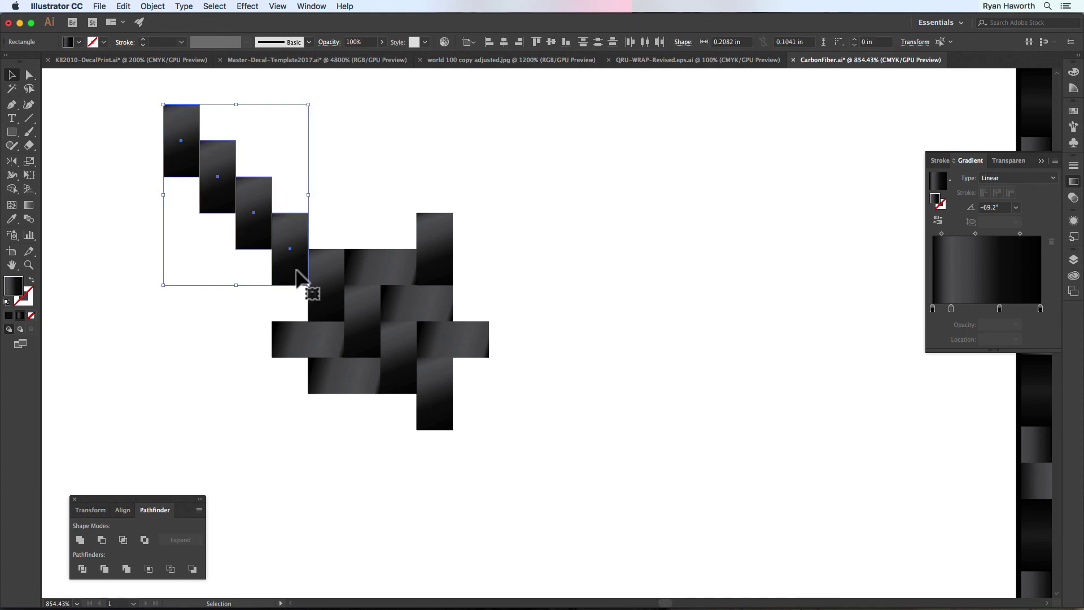
key("BackSpace")
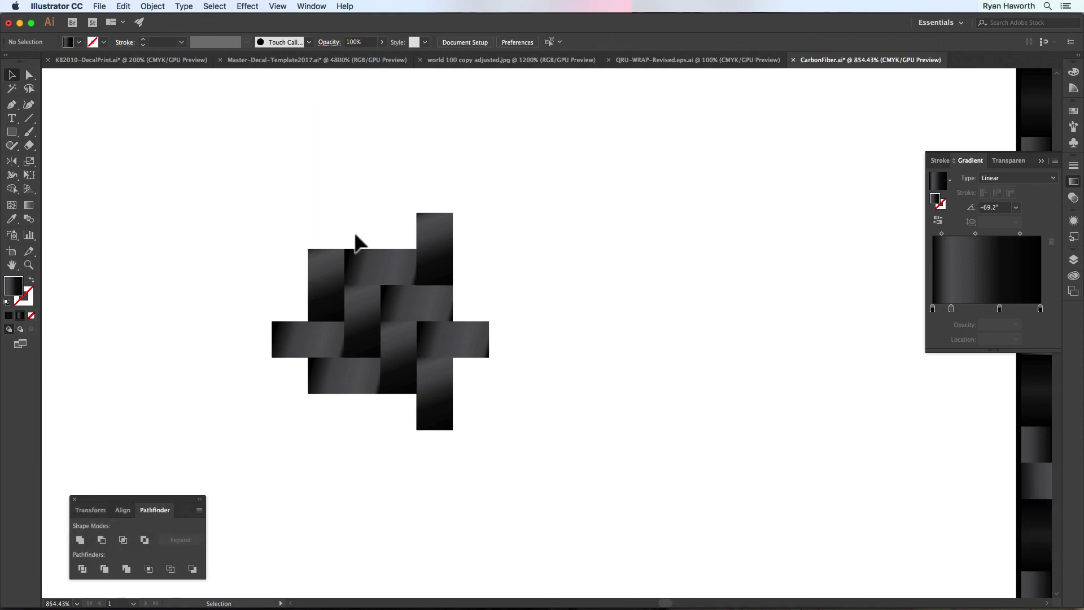
Step: Try to group the weave strips without the bounding square and paste the clipboard contents in front, and undo the paste
left_click_drag(264, 211, 490, 423)
left_click(312, 257, "shift")
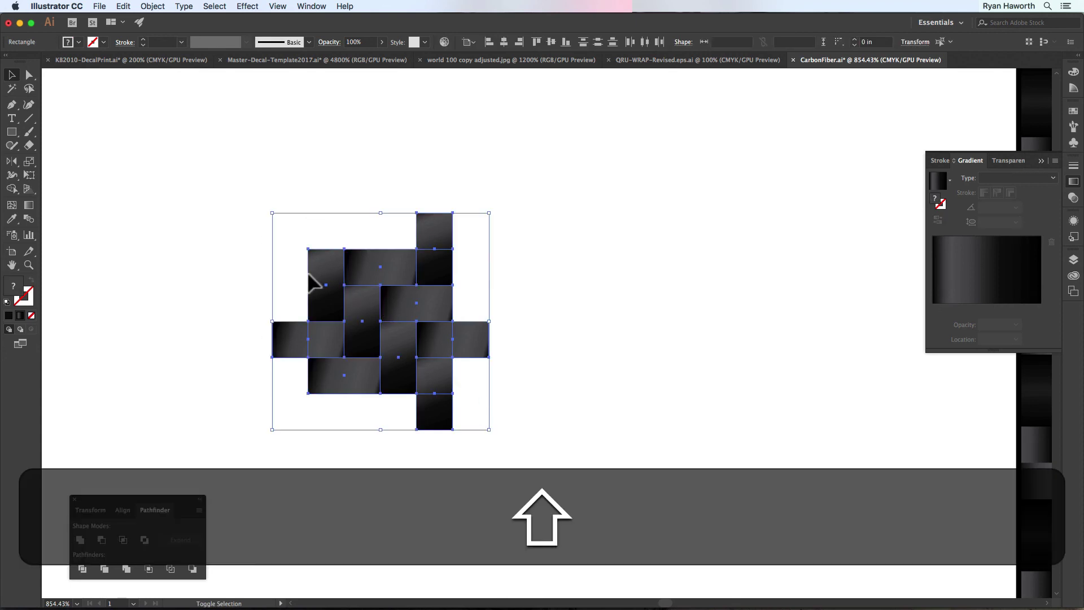
left_click(314, 274, "shift")
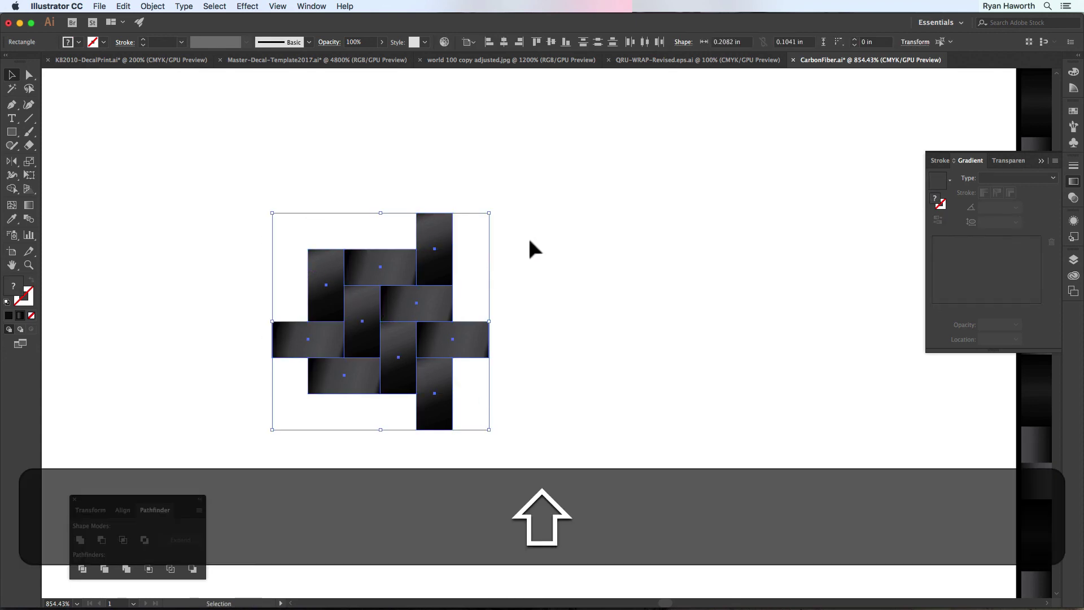
key("super")
key("super+g")
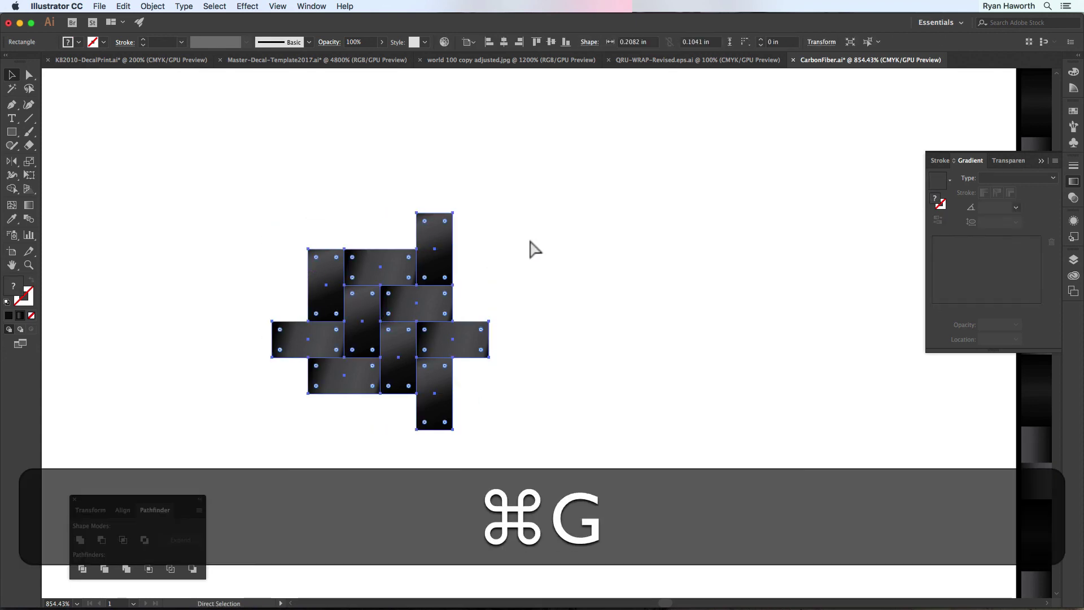
left_click(520, 265)
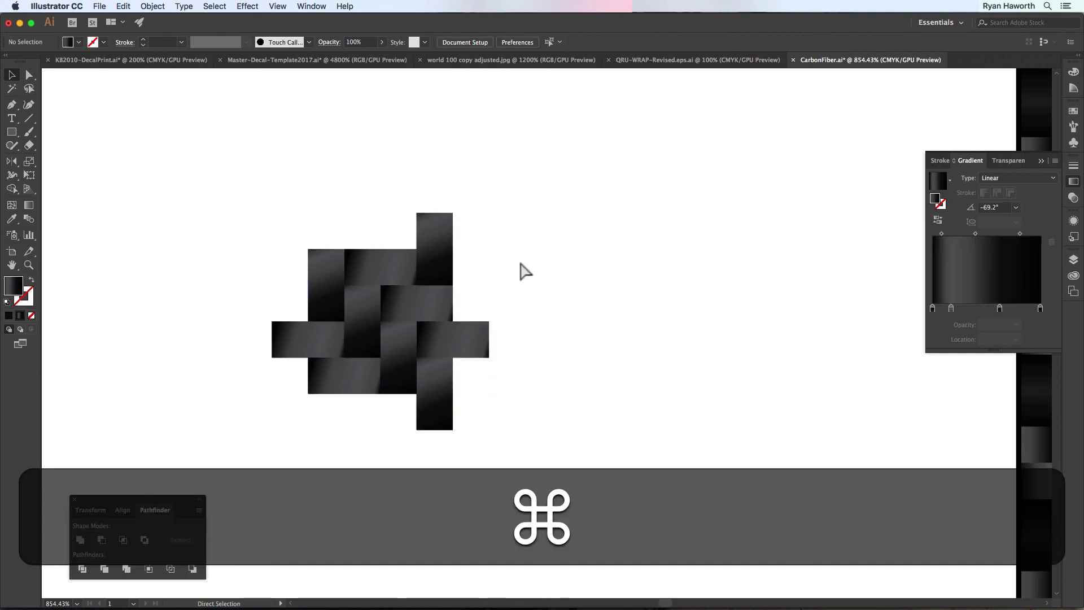
key("super+f")
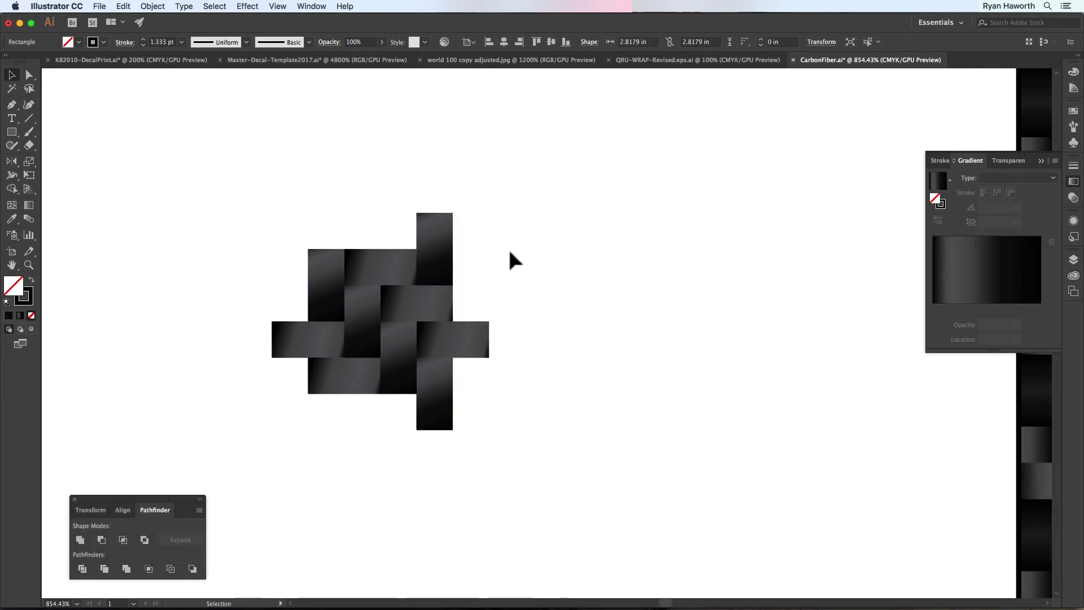
key("super+z")
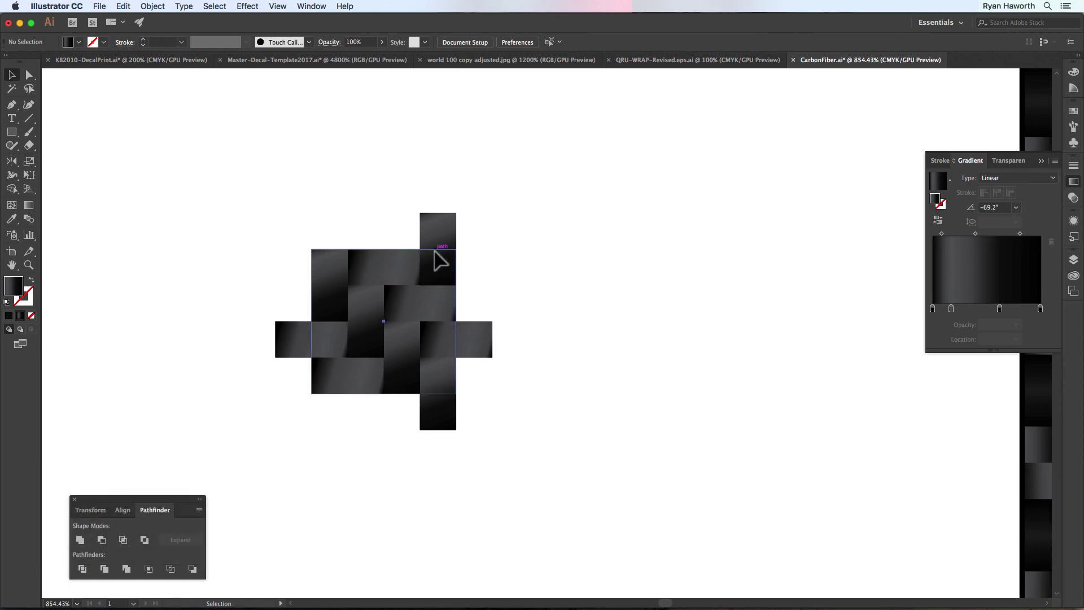
Step: Cut the unfilled 0.4164 in bounding square, paste it in front of the strips, and use it as a clipping mask for the weave
left_click(439, 260)
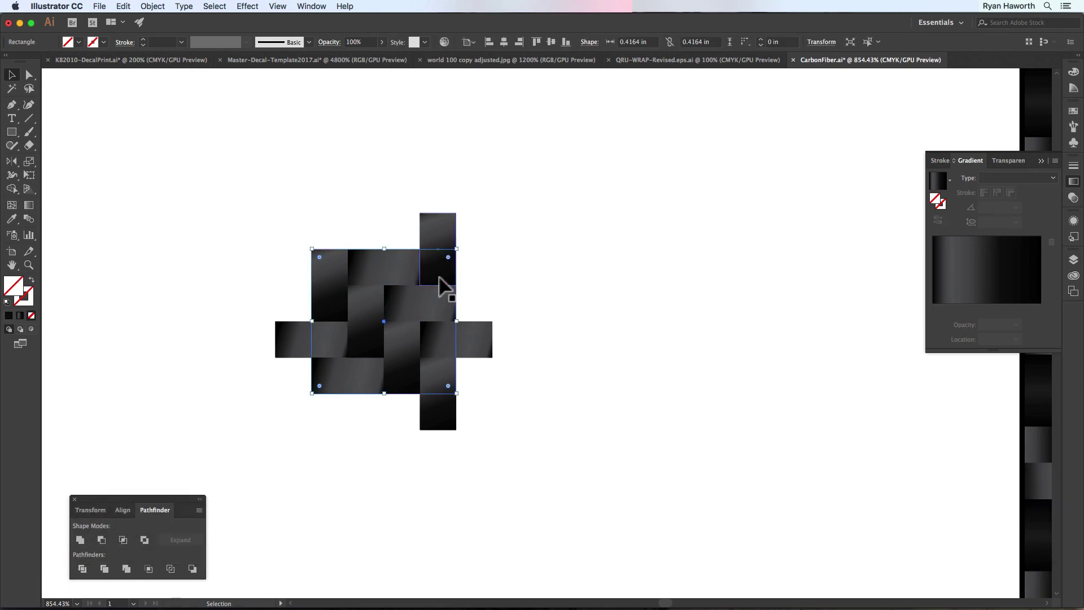
key("super+x")
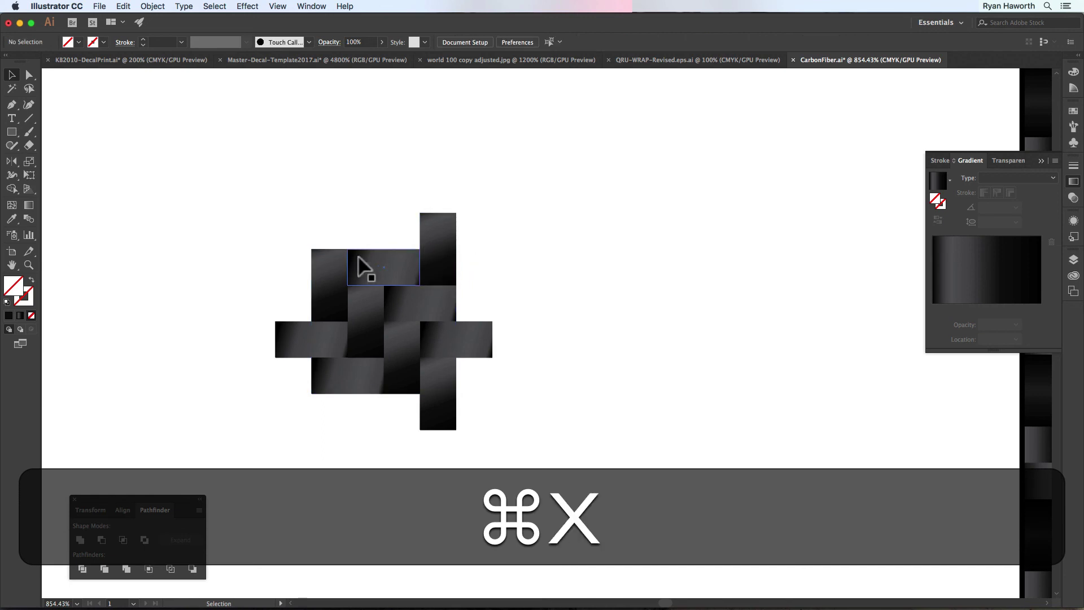
key("super+a")
key("super+f")
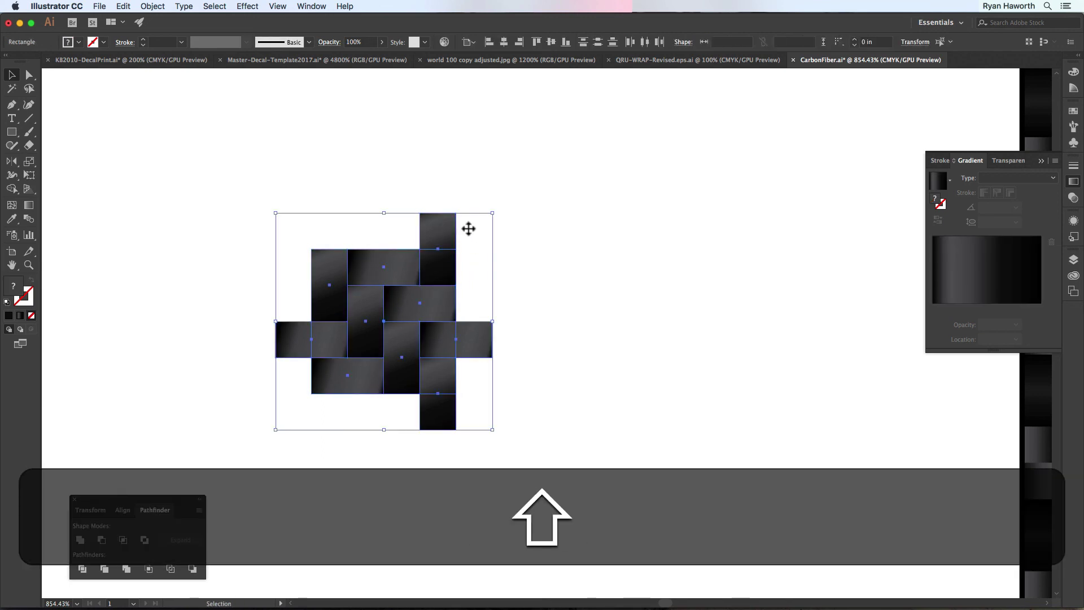
key("super+shift+b")
key("super+7")
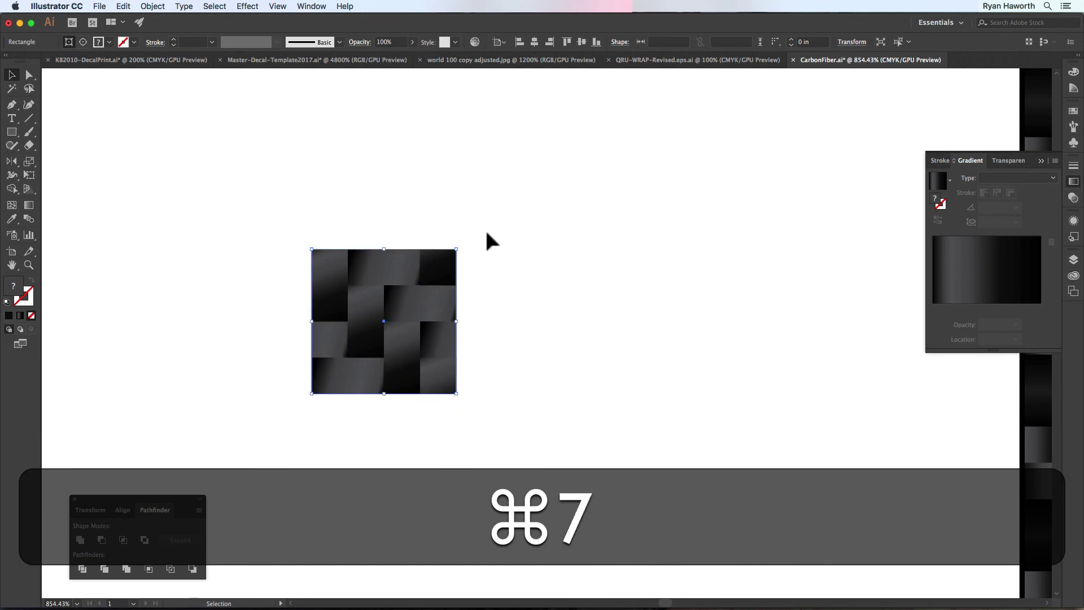
Step: Add the clipped angled-gradient weave tile to the swatches as a new pattern
key("super+minus")
key("super+minus")
key("super+minus")
key("super+minus")
key("space")
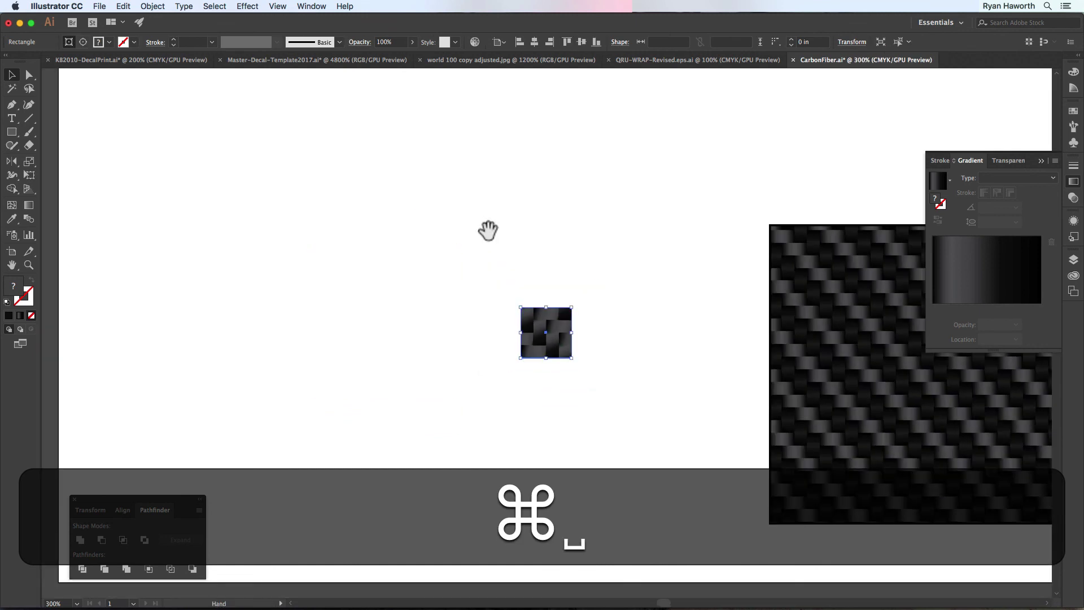
left_click_drag(486, 229, 388, 319)
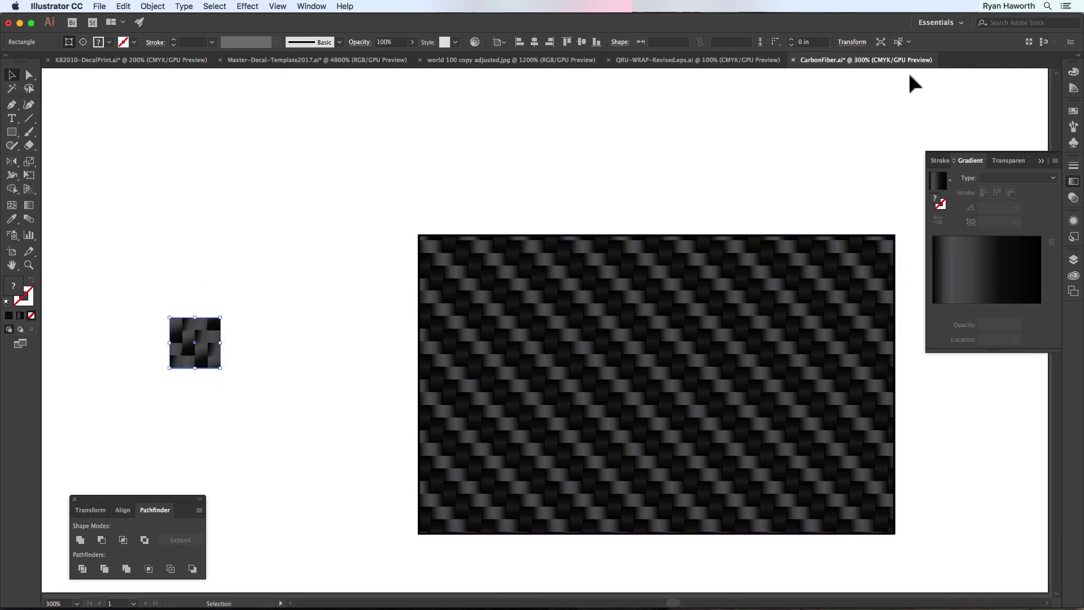
left_click(1074, 111)
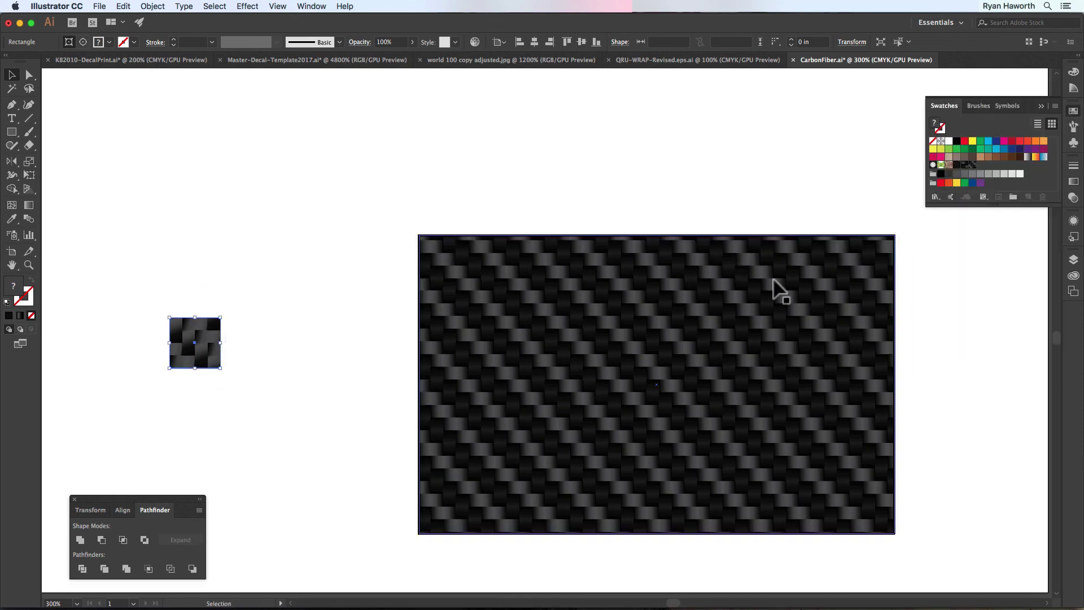
left_click_drag(212, 341, 979, 164)
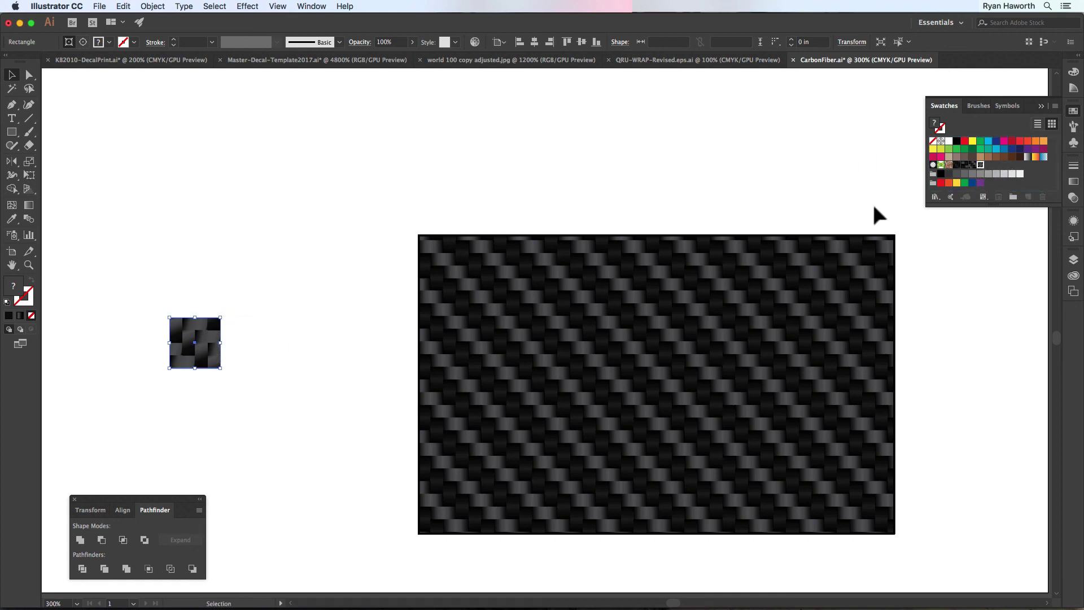
Step: Edit the new pattern swatch so its tile is sized to the art, and finish pattern editing
double_click(980, 164)
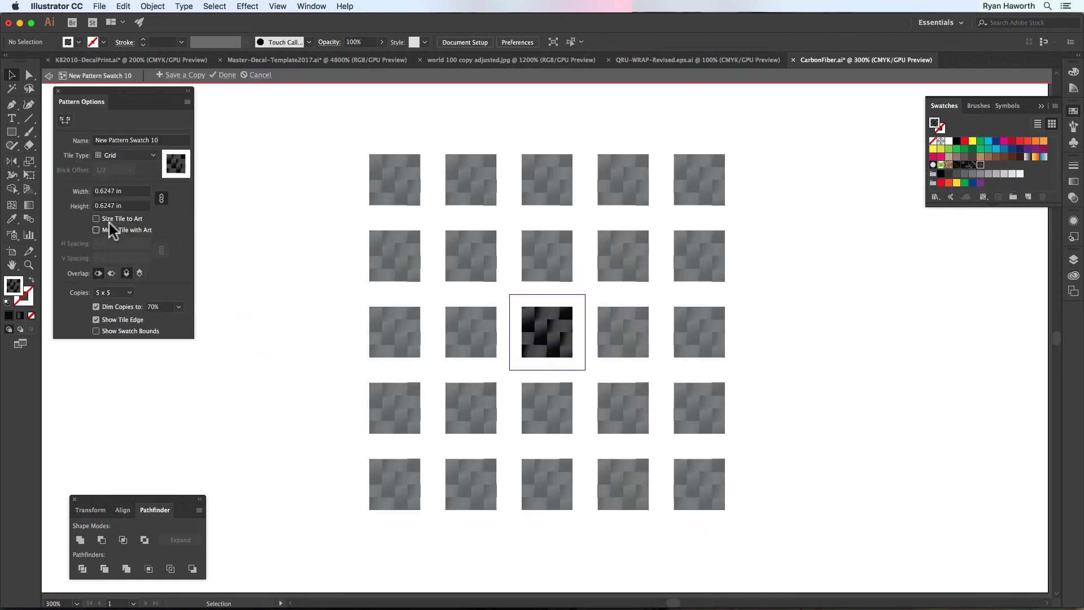
left_click(106, 218)
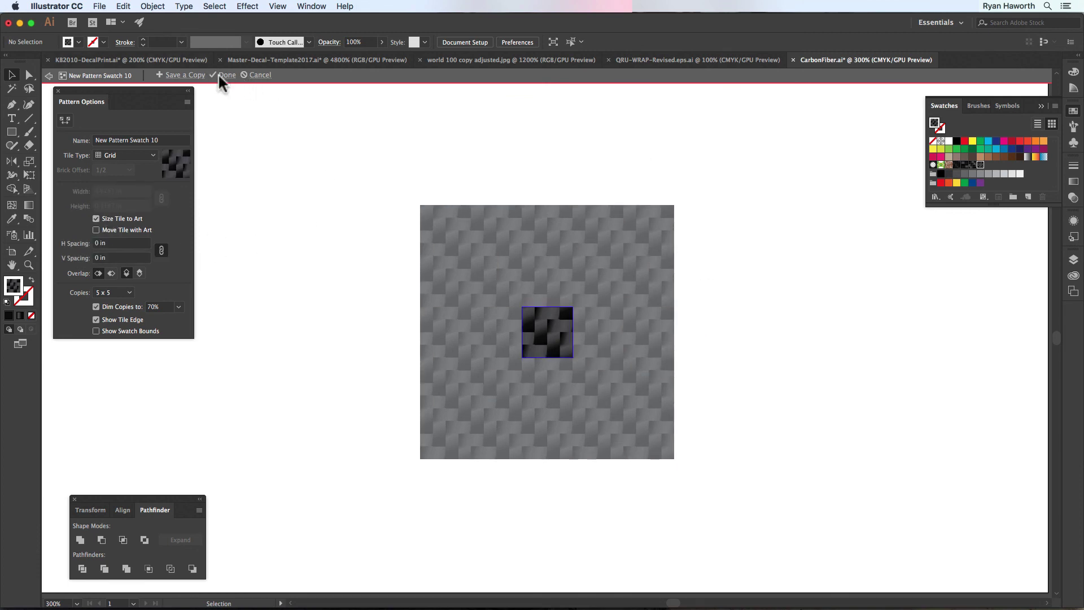
left_click(225, 76)
Step: Fill the large sample rectangle with the new angled-gradient weave pattern and deselect it
left_click(542, 320)
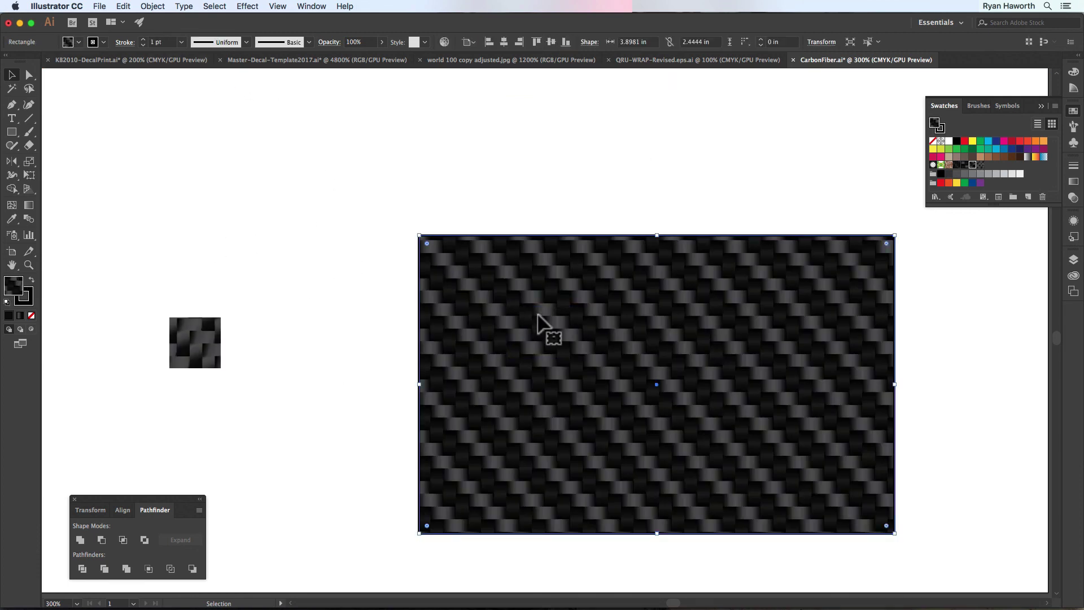
left_click(980, 165)
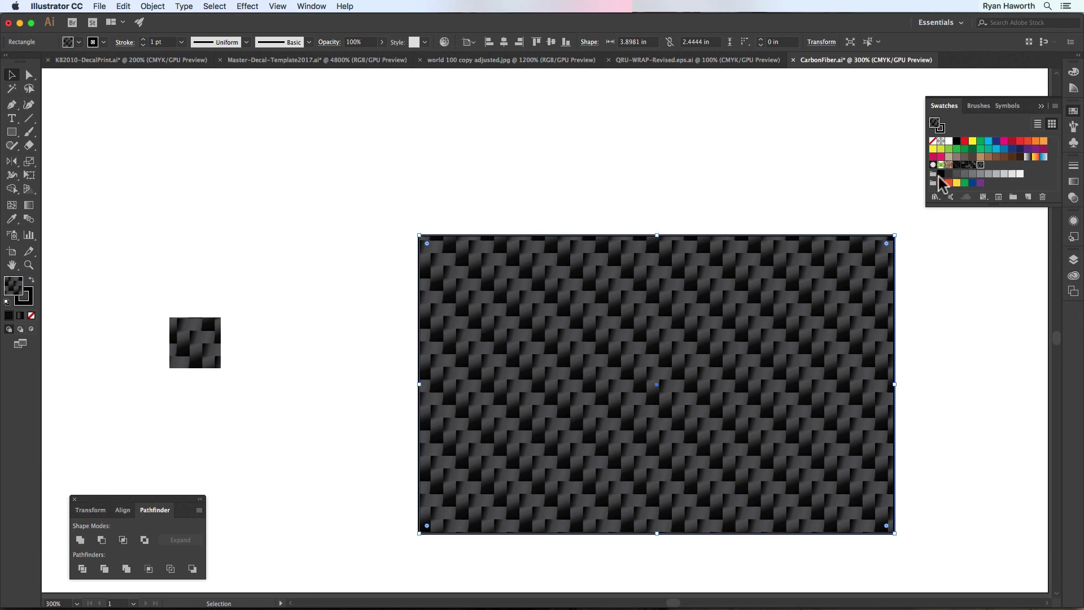
left_click(396, 285)
Step: Place the new twill sample and the plain-weave sample side by side near the artboard's top, and align the upper small tile level with the other tile
key("super+minus")
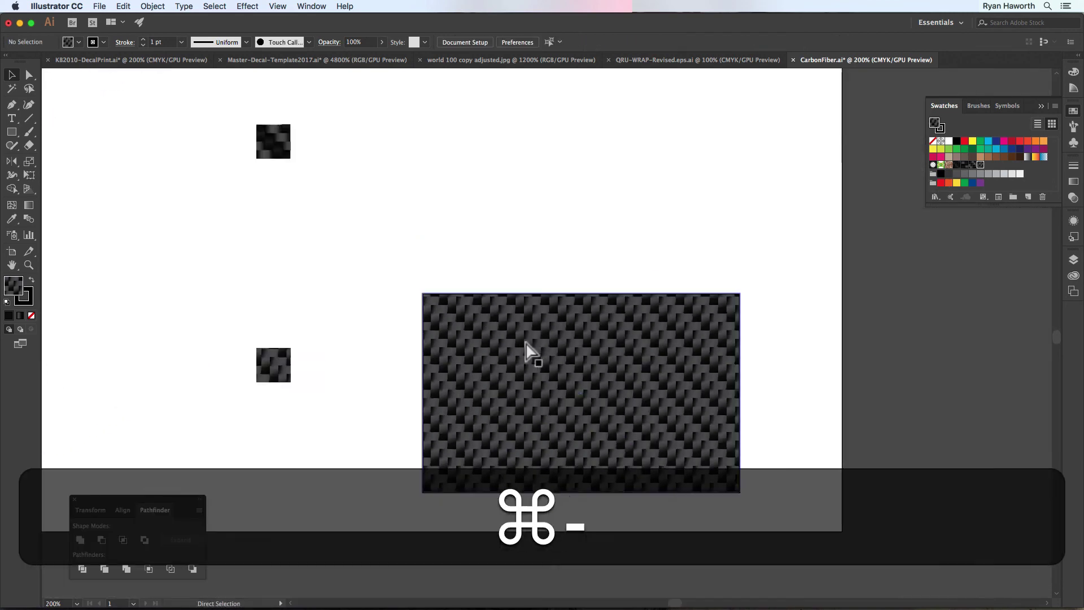
key("super+minus")
key("space")
left_click_drag(571, 213, 600, 335)
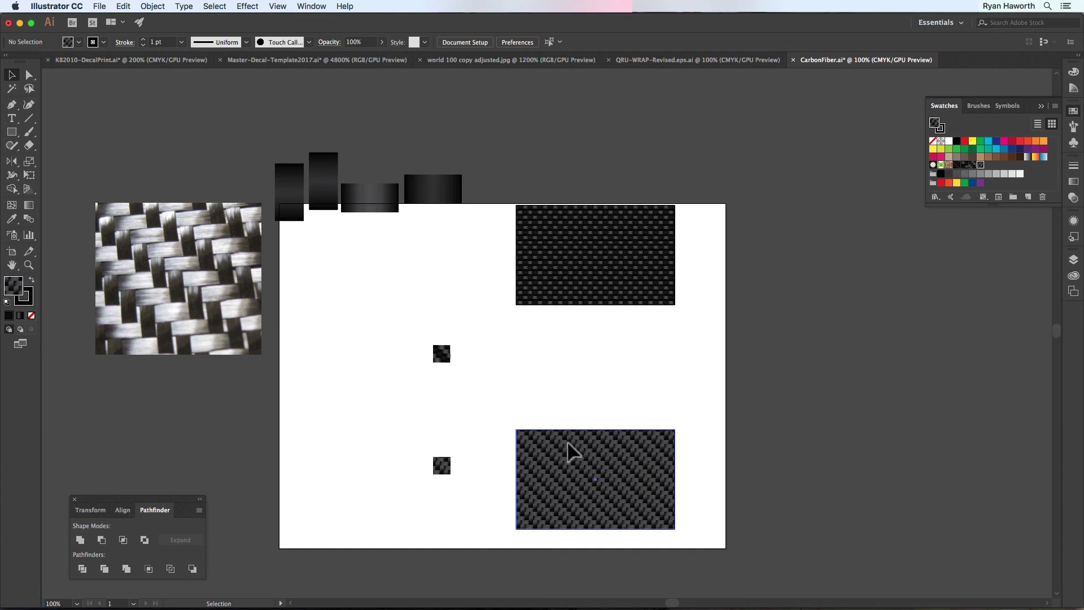
left_click_drag(570, 452, 358, 254)
key("shift")
left_click_drag(541, 263, 467, 314)
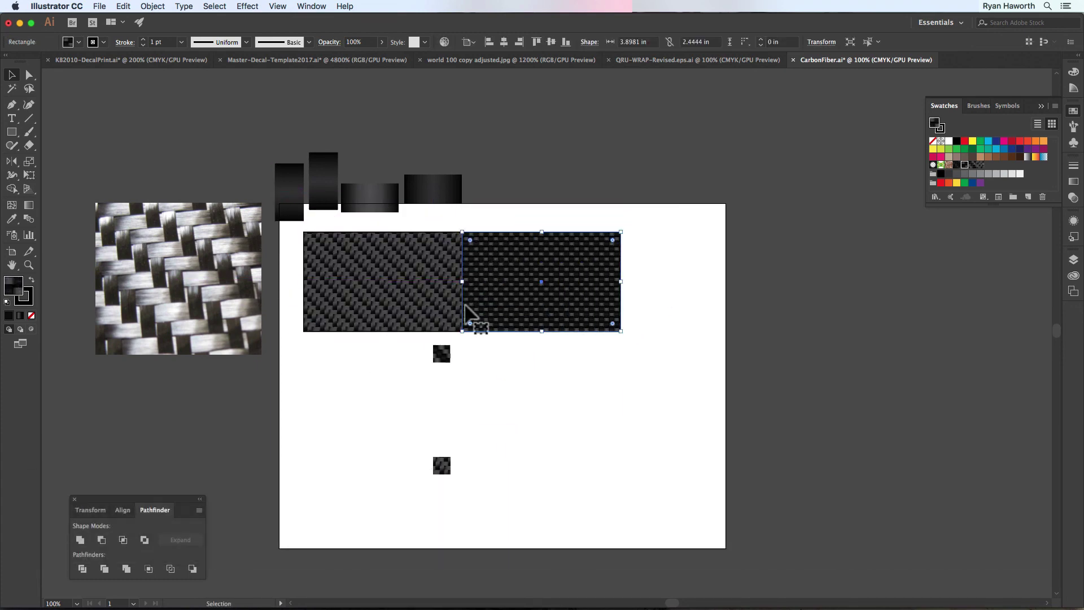
left_click_drag(442, 353, 370, 464)
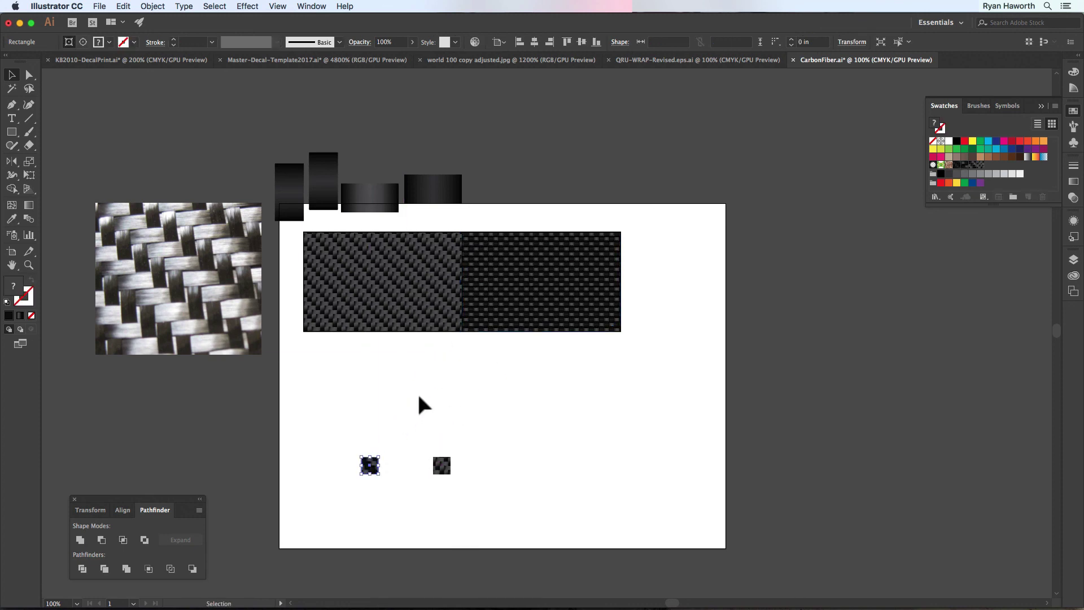
Step: Duplicate the plain-weave sample below, fill the copy with the straight-gradient diagonal twill pattern, and center it under the two upper samples
left_click(539, 378)
key("alt")
key("shift")
left_click_drag(503, 286, 498, 377)
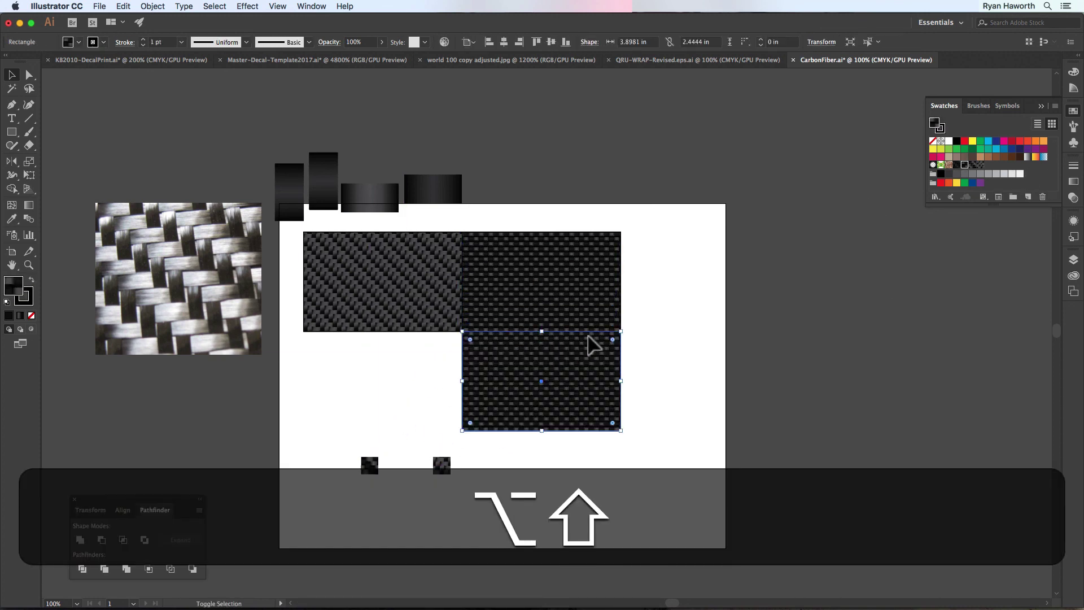
left_click(973, 165)
left_click_drag(581, 399, 518, 376)
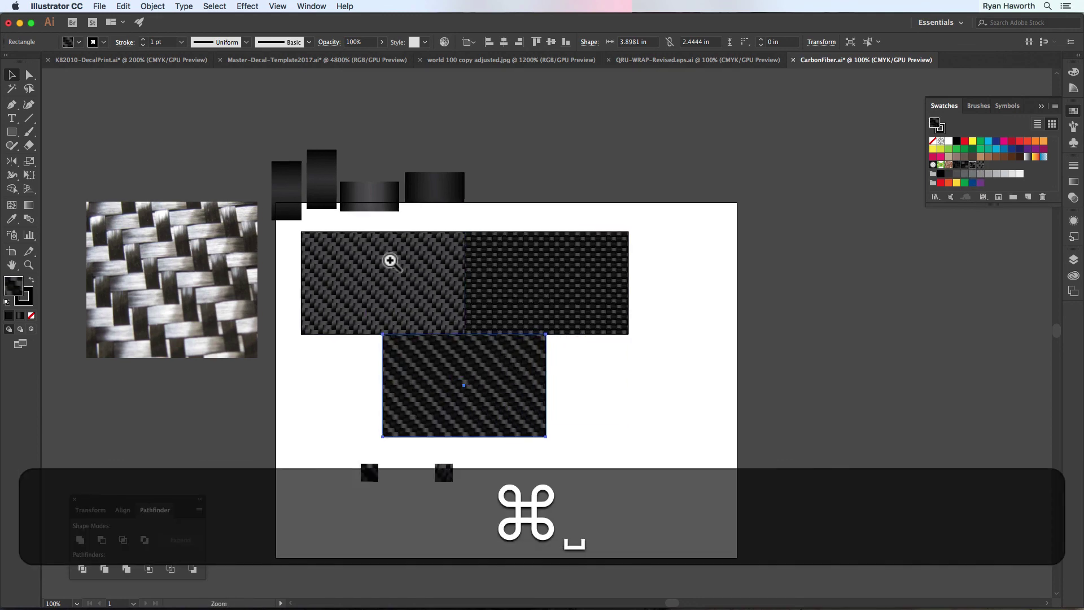
Step: Examine the three weave samples up close, comparing the sheen and structure of the angled twill, plain weave and straight-gradient twill
left_click_drag(387, 254, 407, 87)
key("super+minus")
key("super+space")
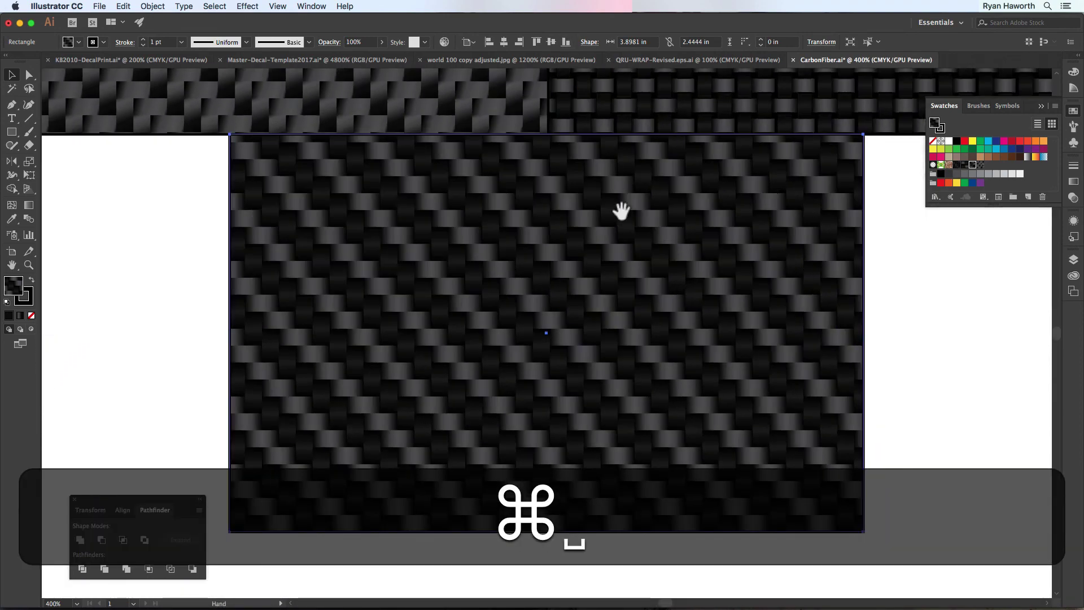
left_click_drag(621, 210, 590, 493)
key("super+minus")
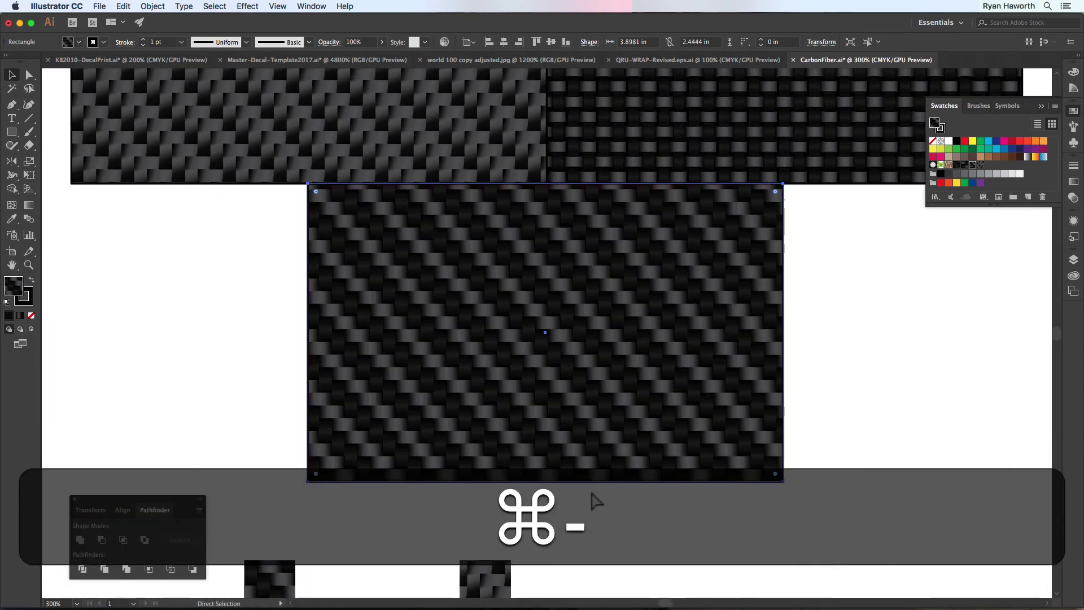
key("super+space")
left_click_drag(617, 199, 590, 442)
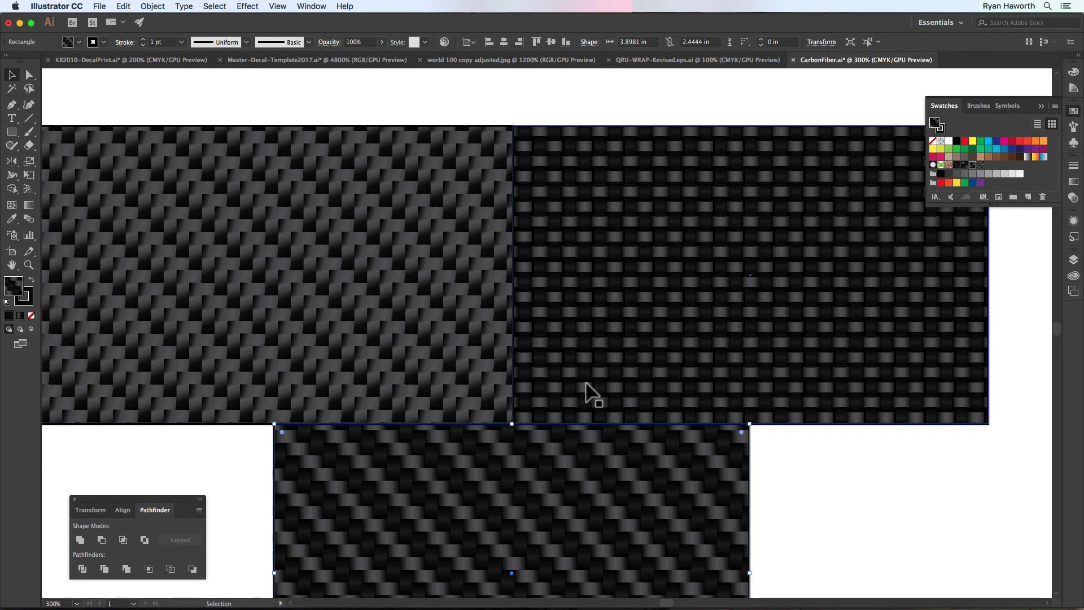
key("space")
left_click_drag(588, 391, 557, 344)
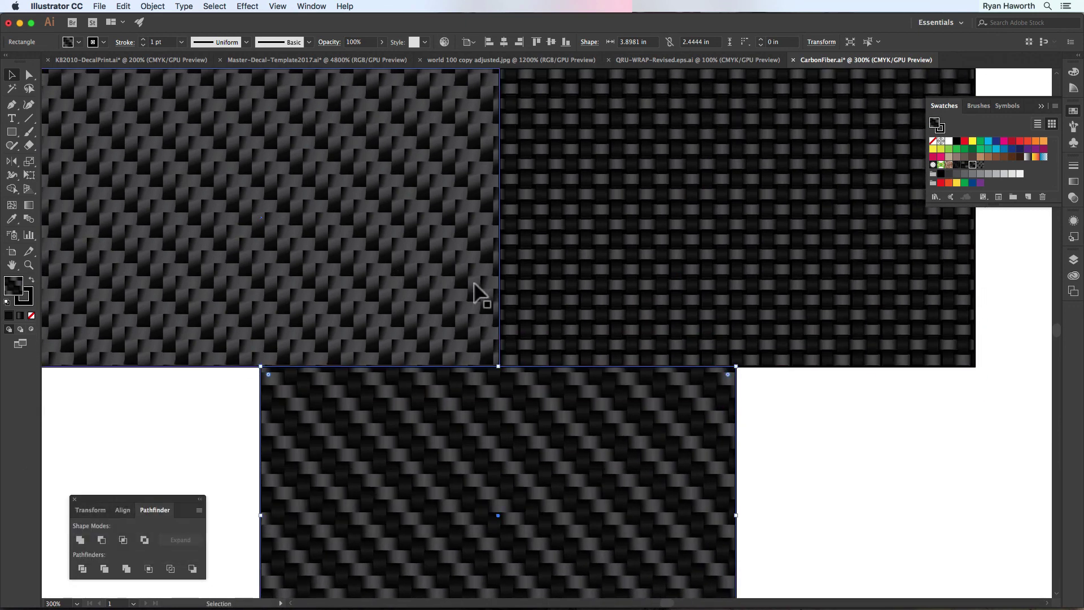
key("space")
left_click_drag(578, 303, 572, 333)
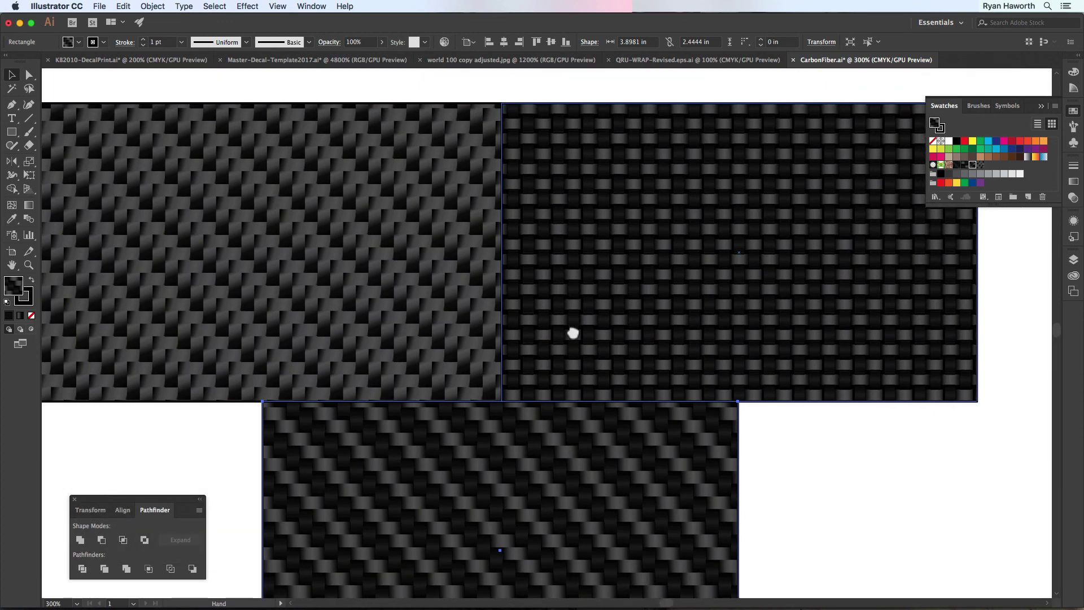
left_click_drag(583, 284, 587, 310)
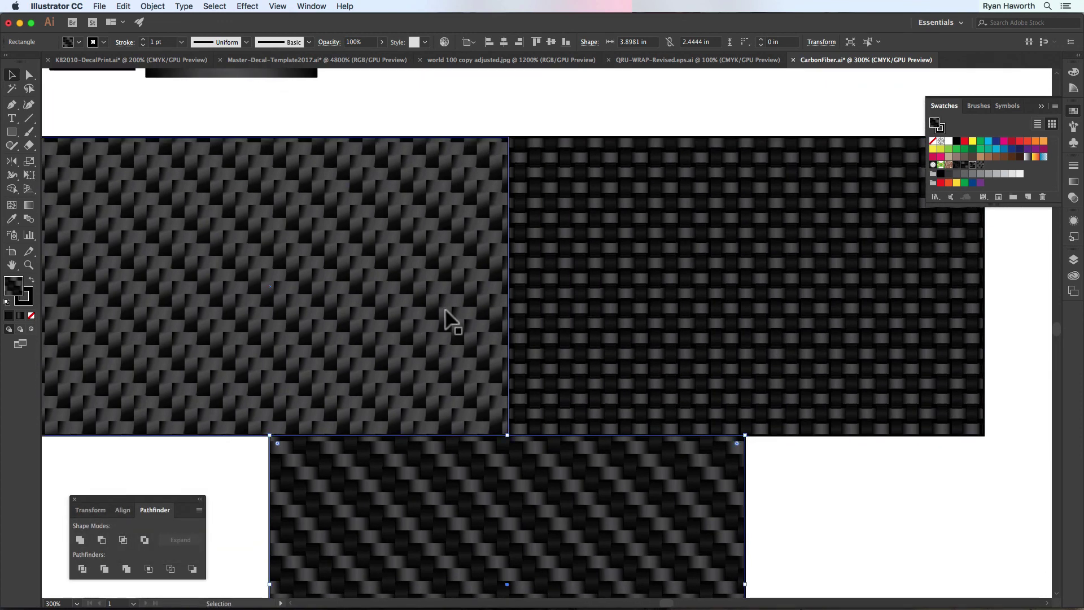
key("space")
left_click_drag(474, 334, 508, 303)
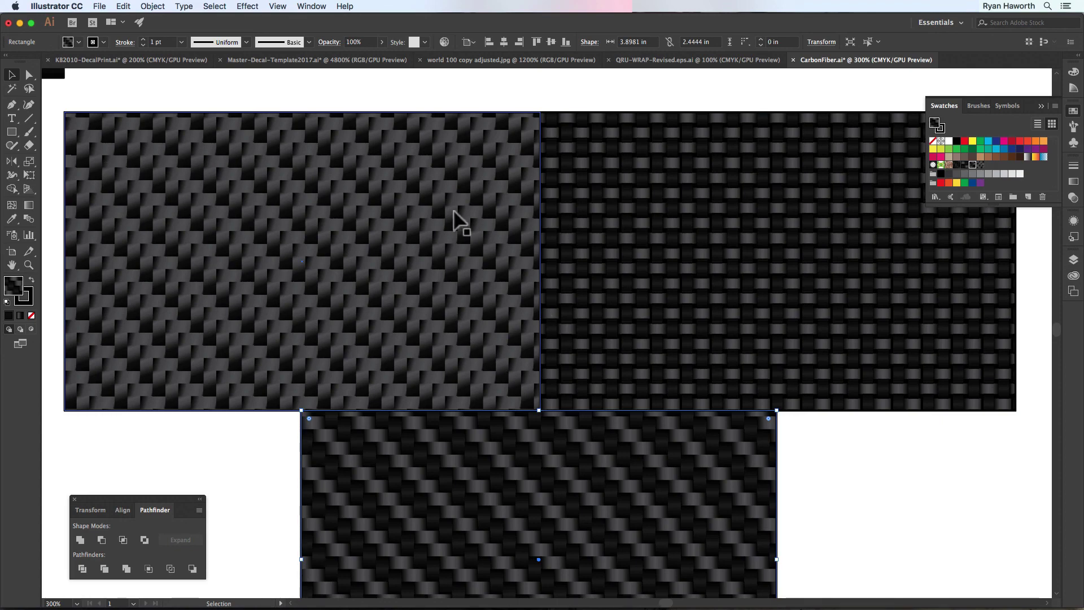
scroll(453, 210, "down", 5)
key("space")
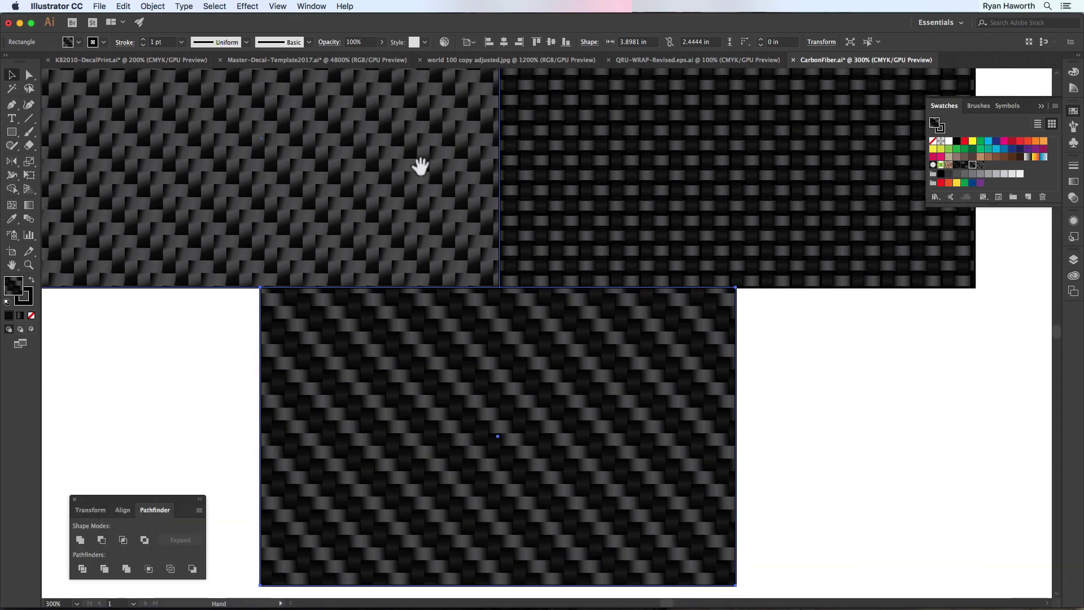
left_click_drag(479, 359, 483, 418)
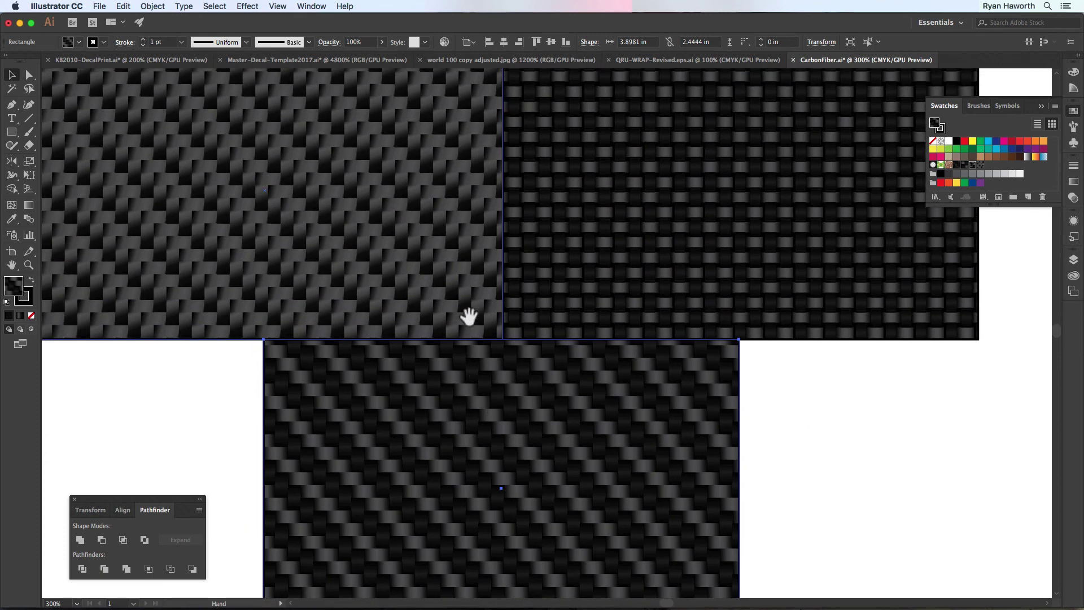
left_click_drag(467, 314, 487, 400)
mouse_move(315, 295)
left_mouse_down()
mouse_move(387, 305)
mouse_move(316, 298)
left_mouse_up()
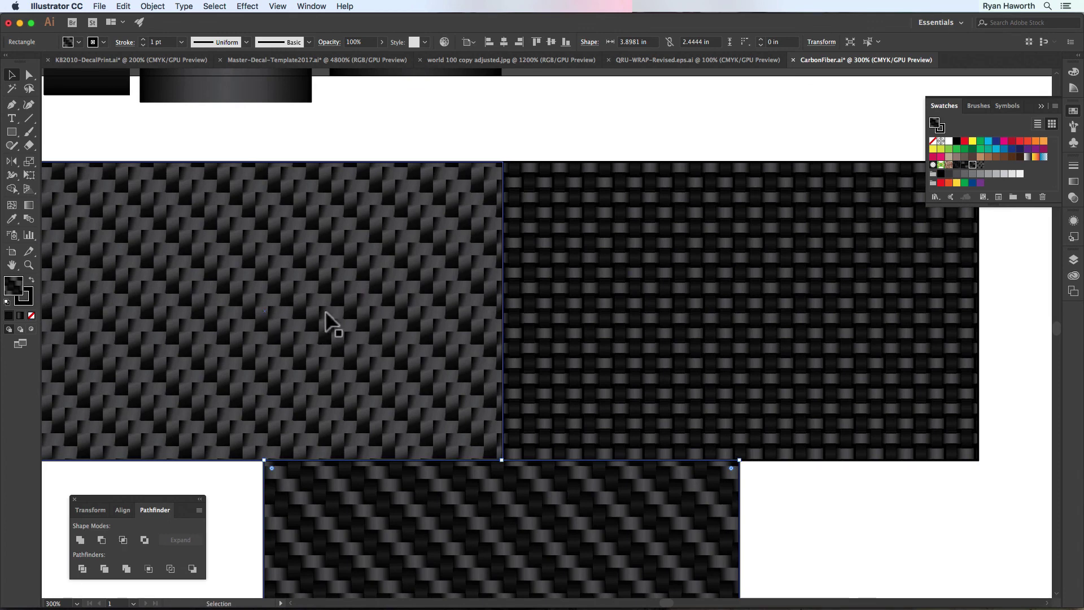
key("space")
left_click_drag(572, 424, 576, 290)
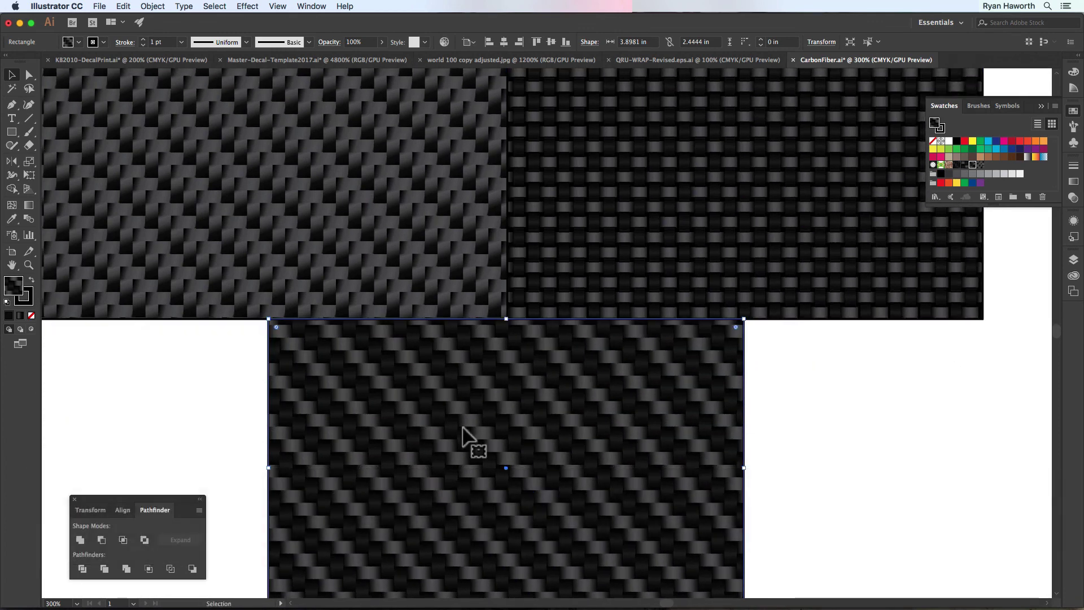
key("space")
left_click_drag(419, 393, 438, 481)
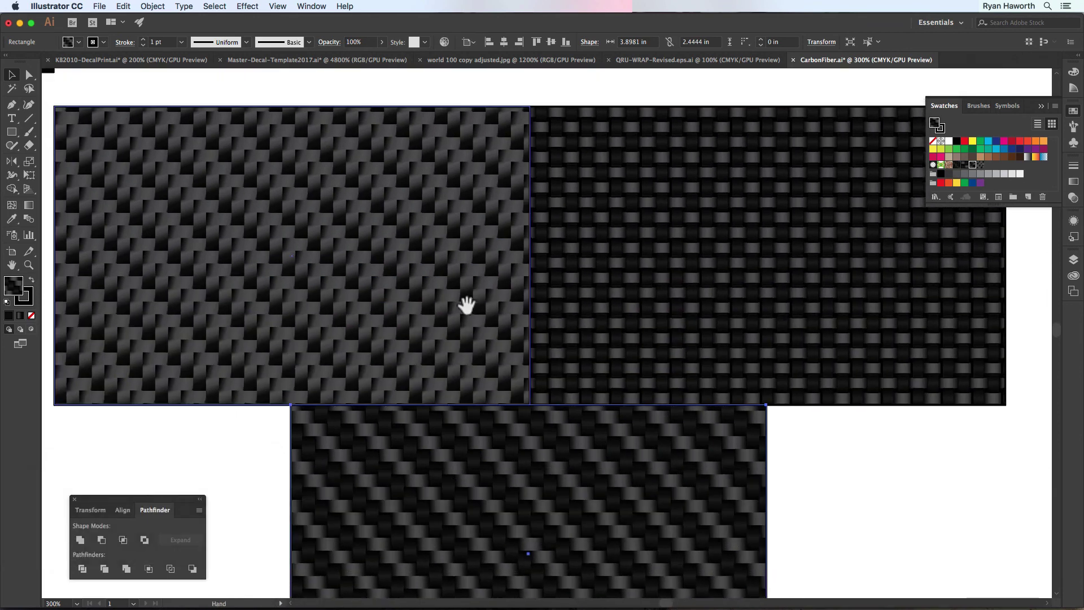
left_click_drag(467, 302, 489, 380)
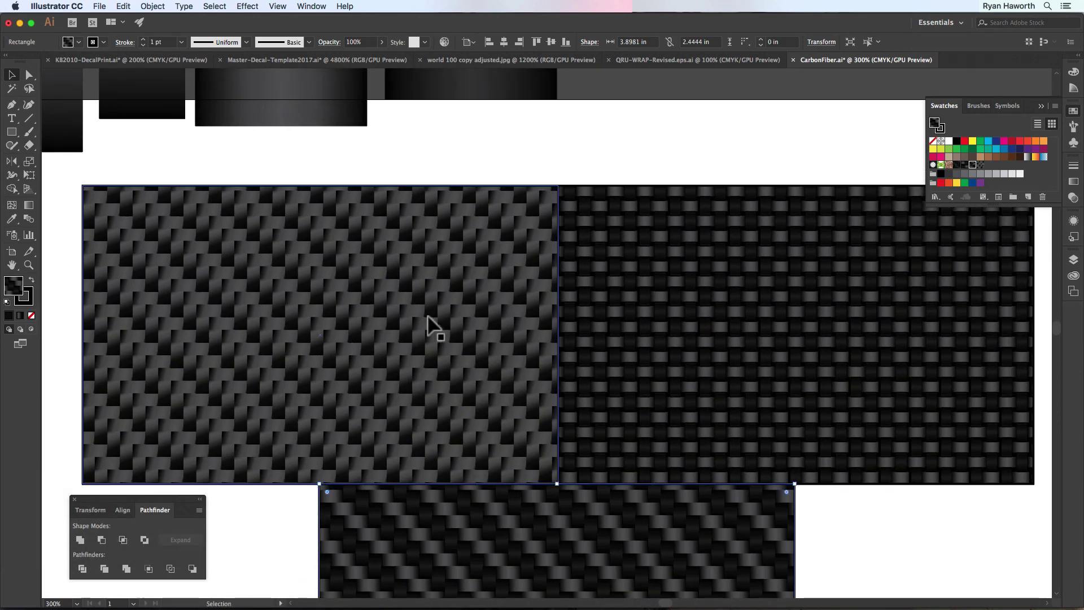
Step: Switch to Preview to examine the real carbon fiber weave photo, and return to Illustrator
key("super+Tab")
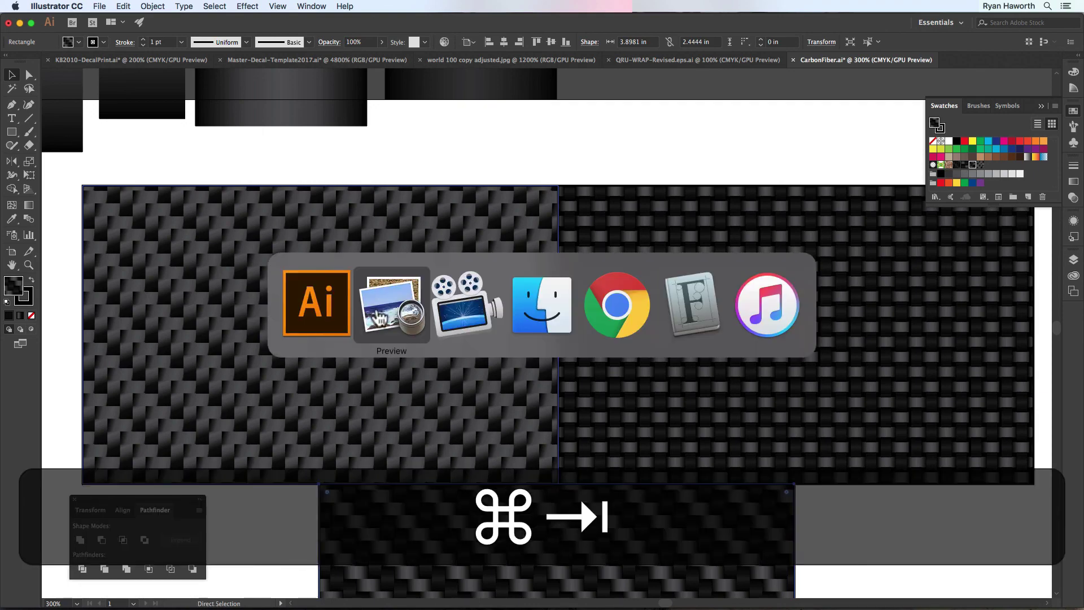
left_click(70, 389)
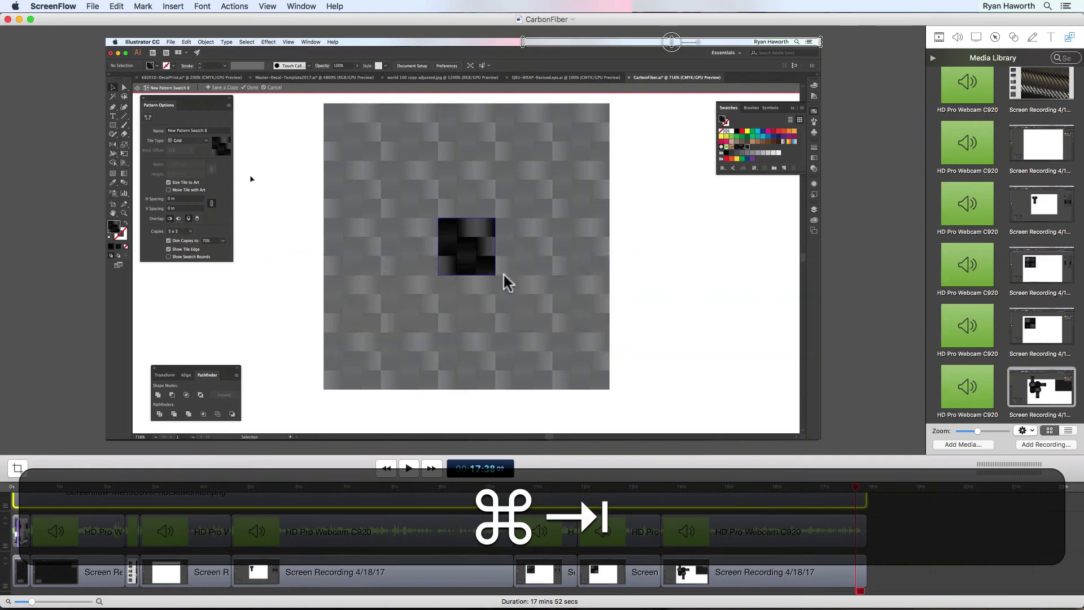
key("cmd+Tab")
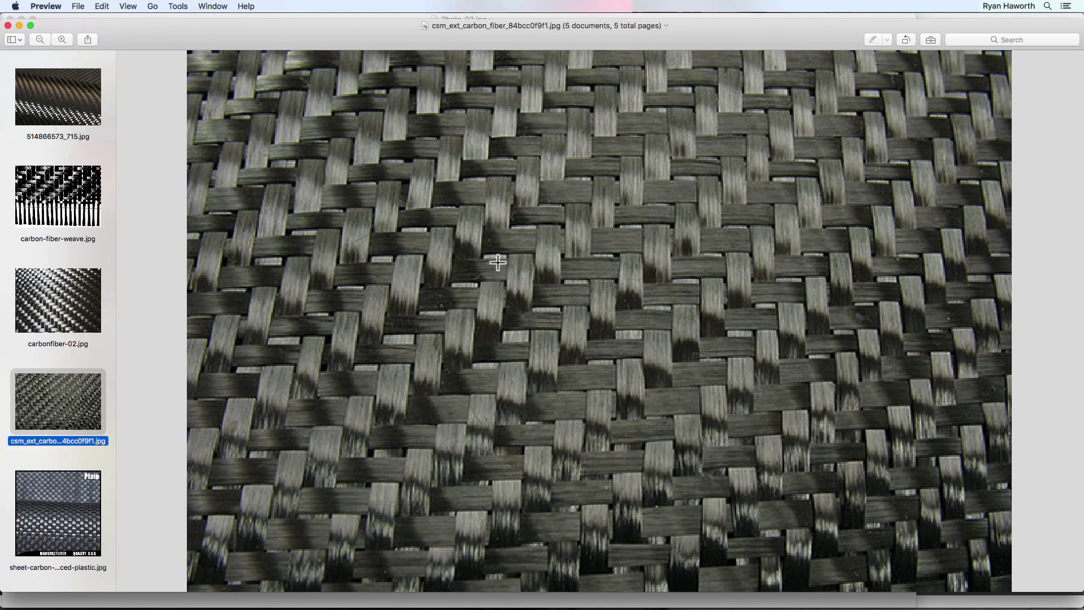
key("shift+super")
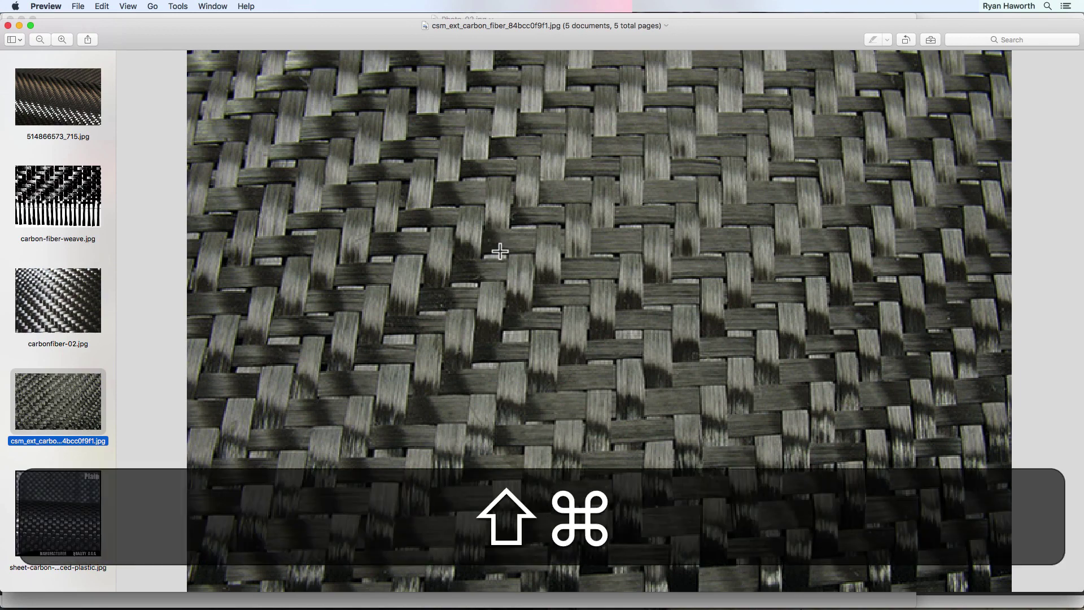
key("shift+super+Tab")
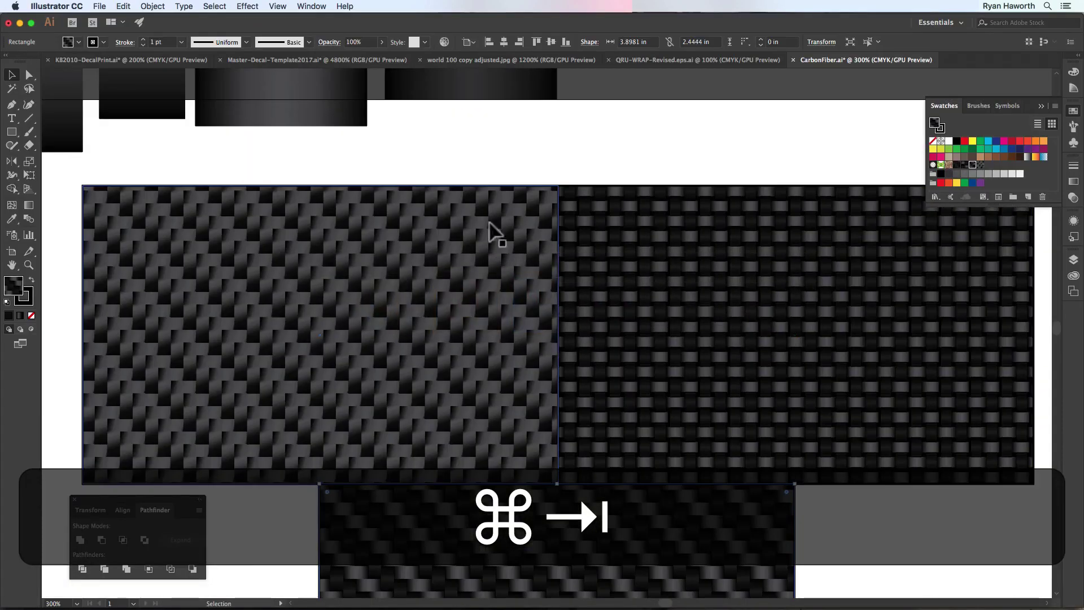
key("super+minus")
key("super+space")
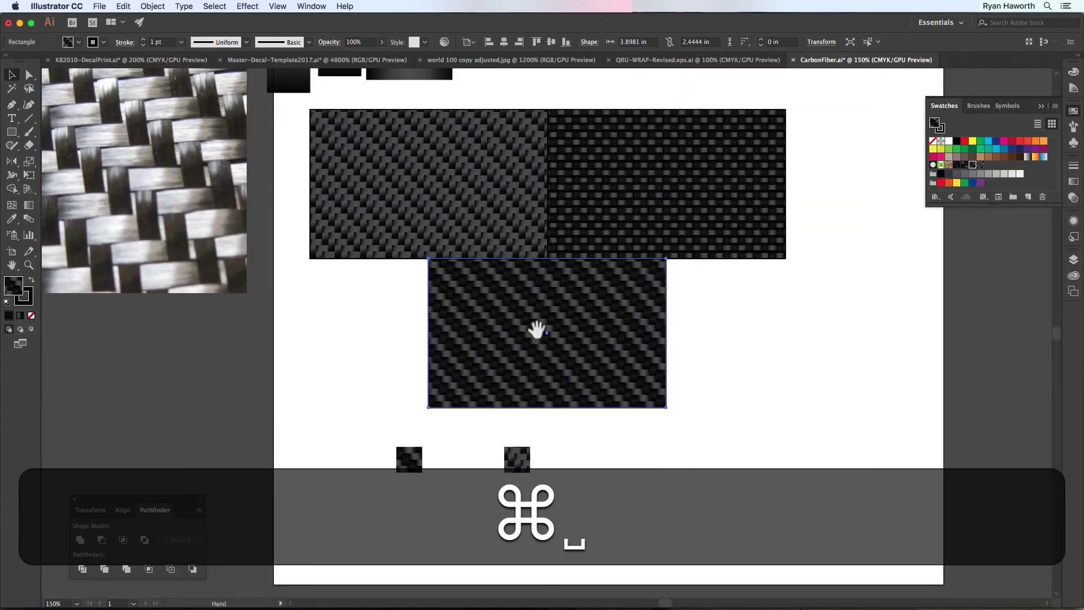
left_click_drag(531, 317, 530, 322)
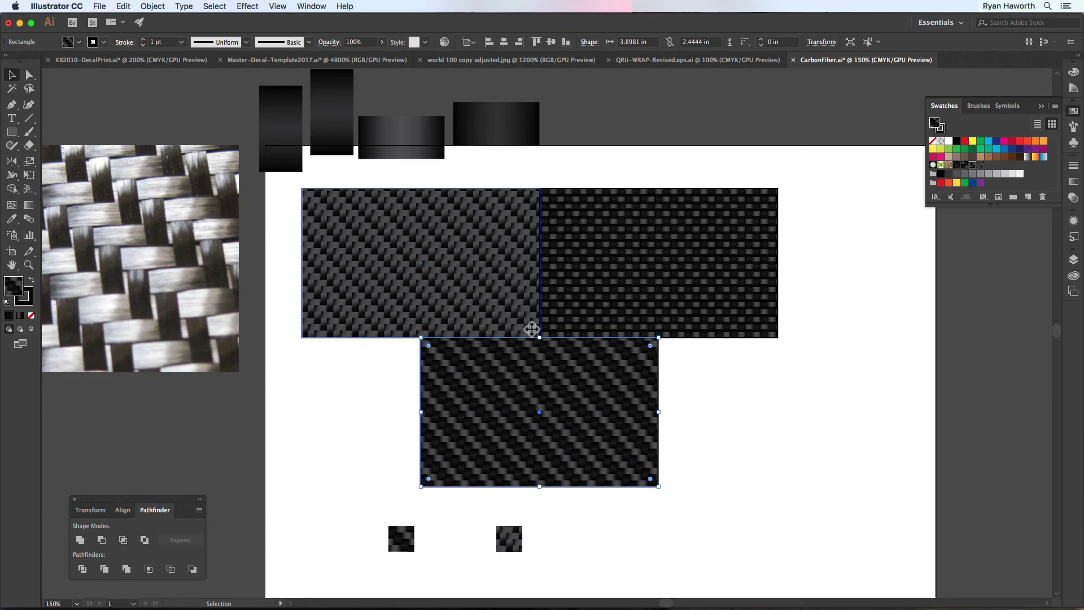
key("super+Tab")
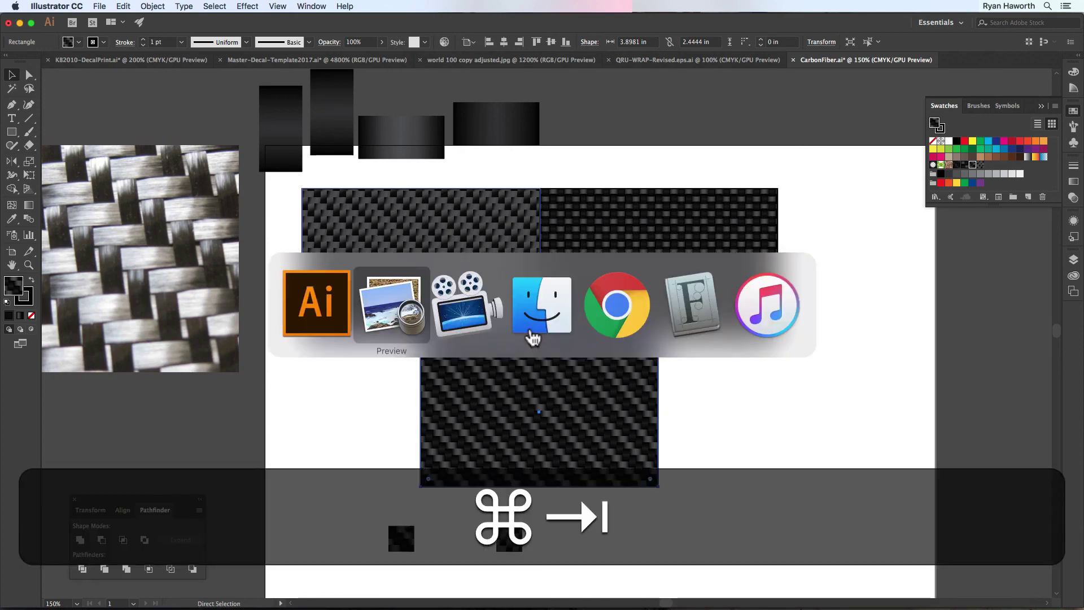
left_click(314, 301)
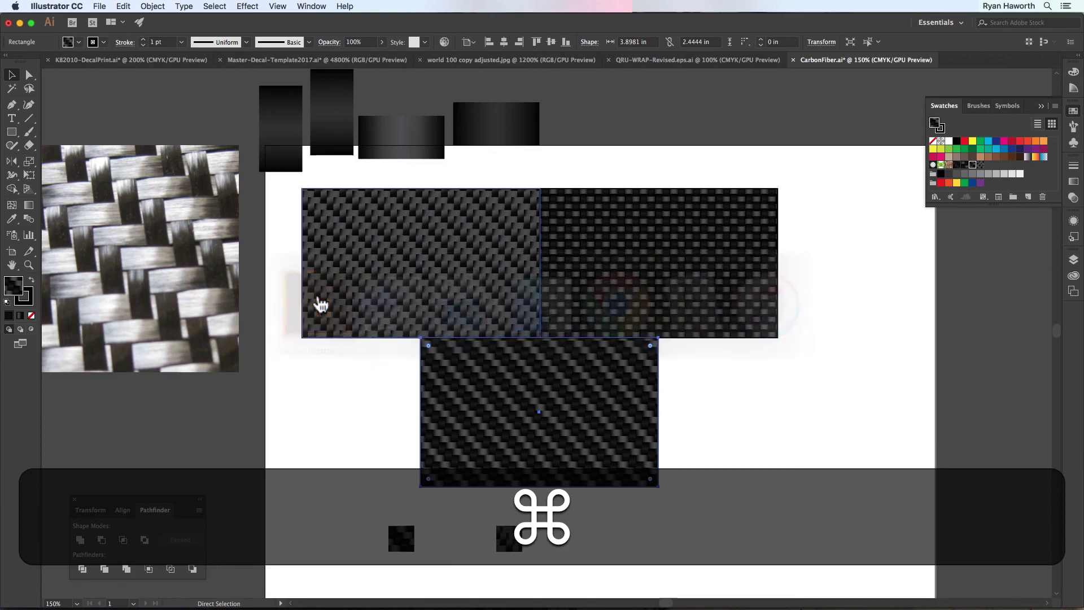